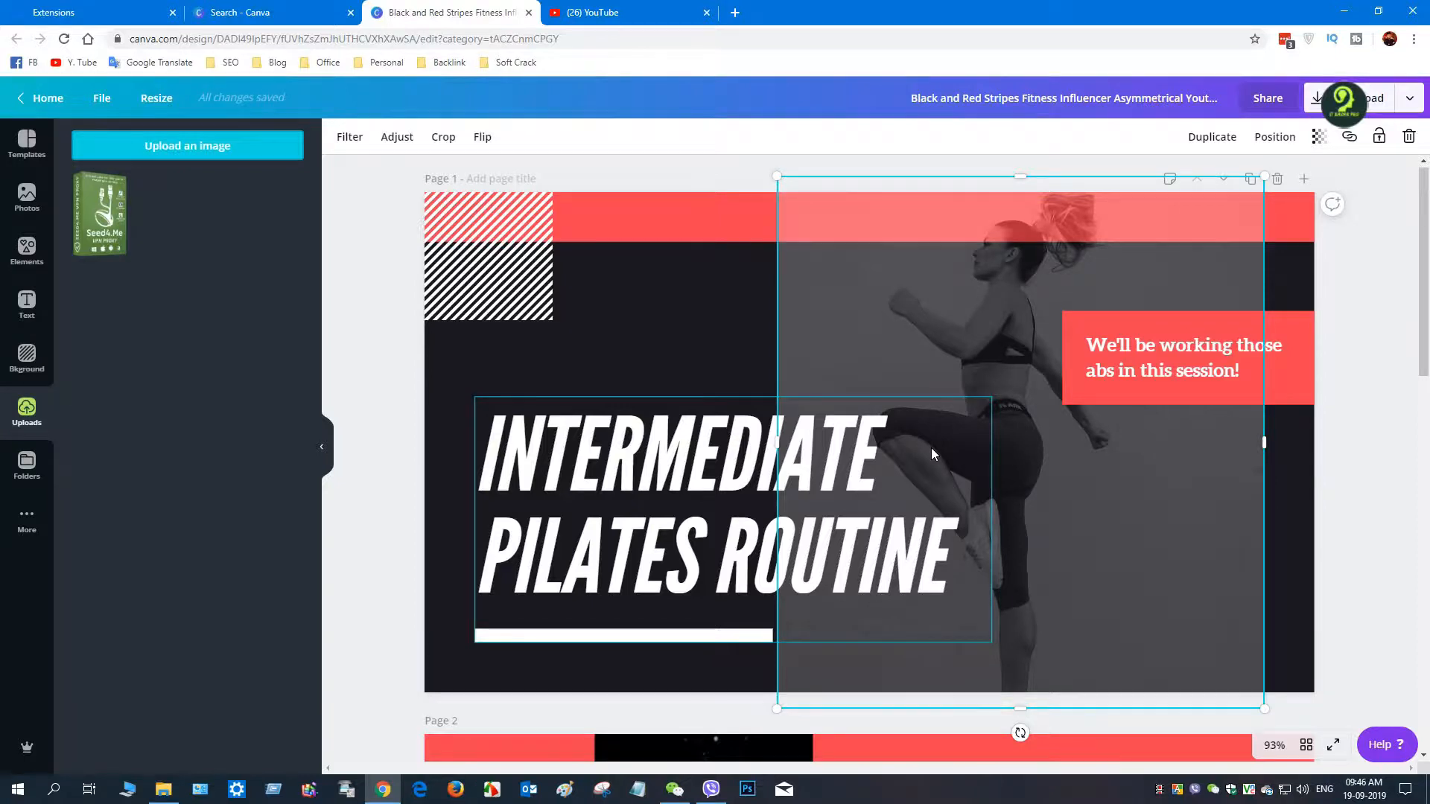
pyautogui.click(112, 220)
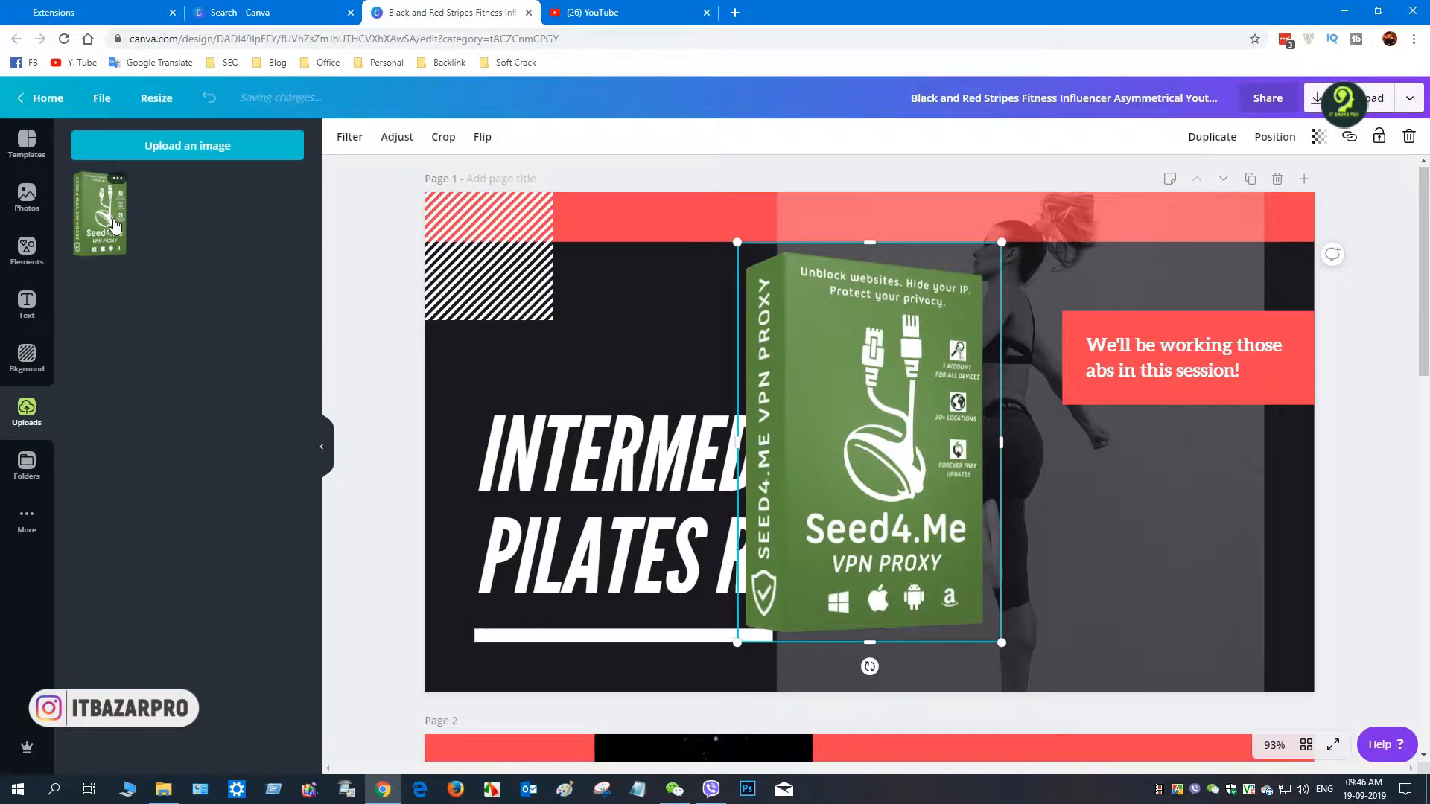
pyautogui.moveTo(827, 347); pyautogui.dragTo(1018, 400)
pyautogui.press('Delete')
# Step: Replace the woman's photo on page 1 with the uploaded Seed4.Me box image and scale it down slightly
pyautogui.moveTo(100, 214); pyautogui.dragTo(1003, 435)
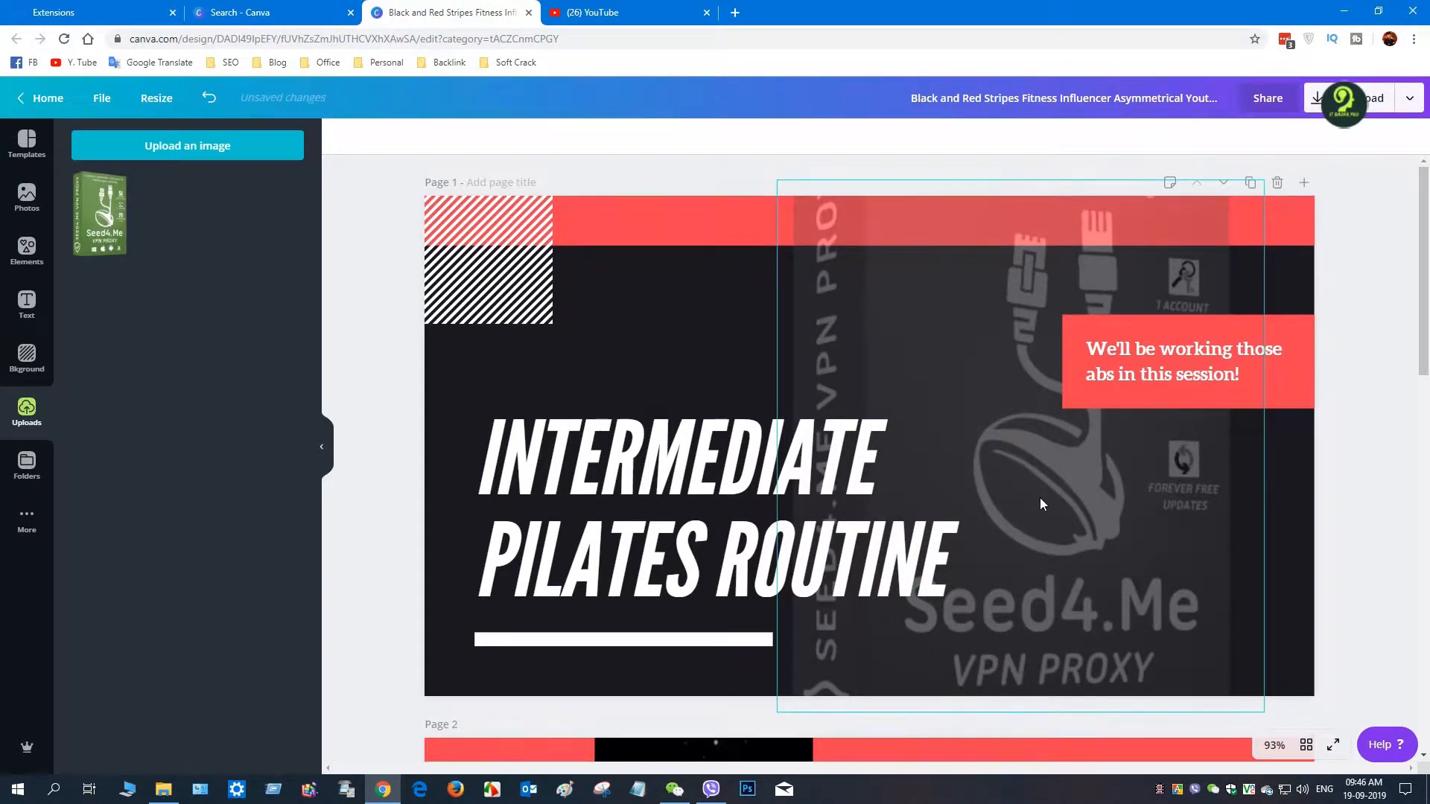
pyautogui.scroll(-4, 1206, 507)
pyautogui.click(1113, 344)
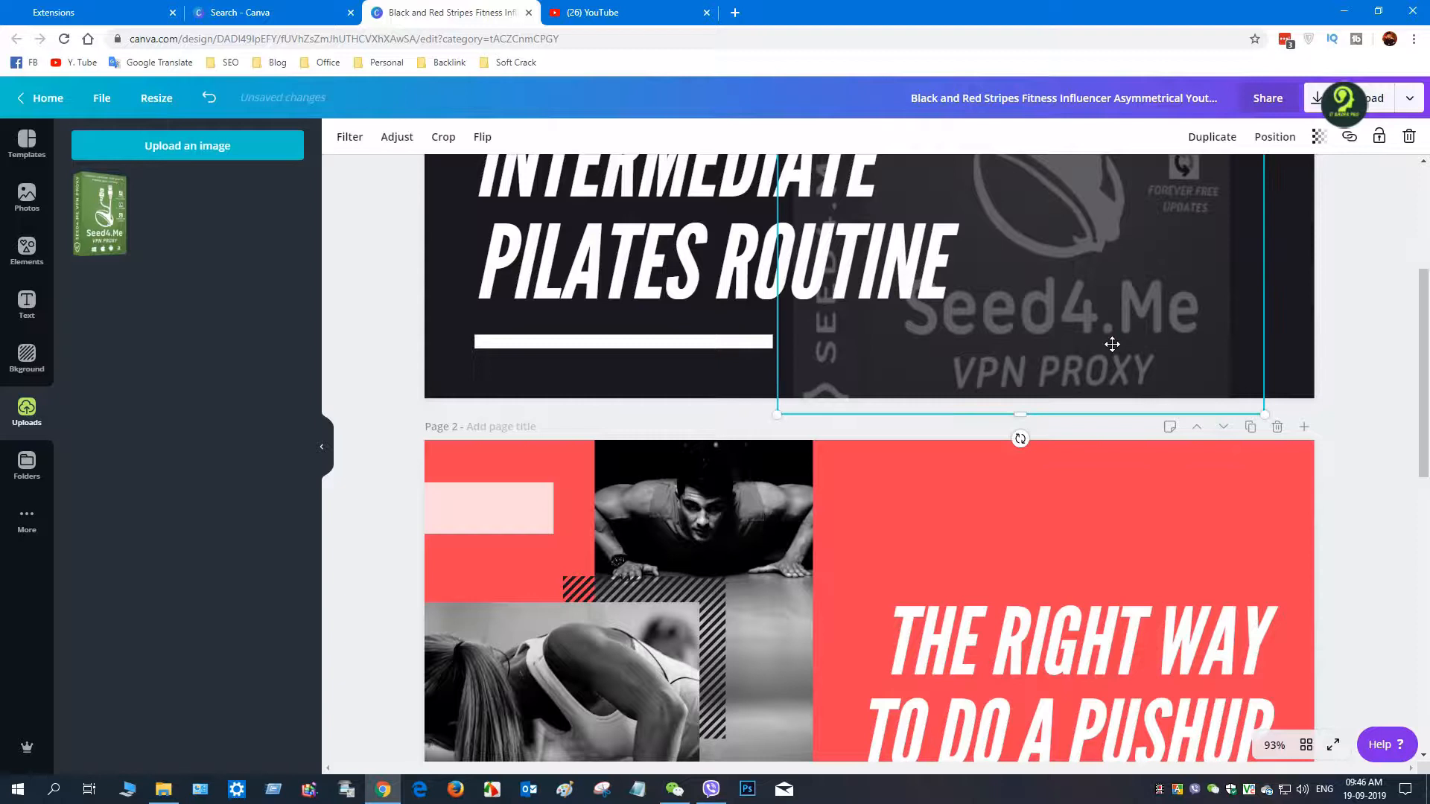
pyautogui.scroll(4, 1080, 504)
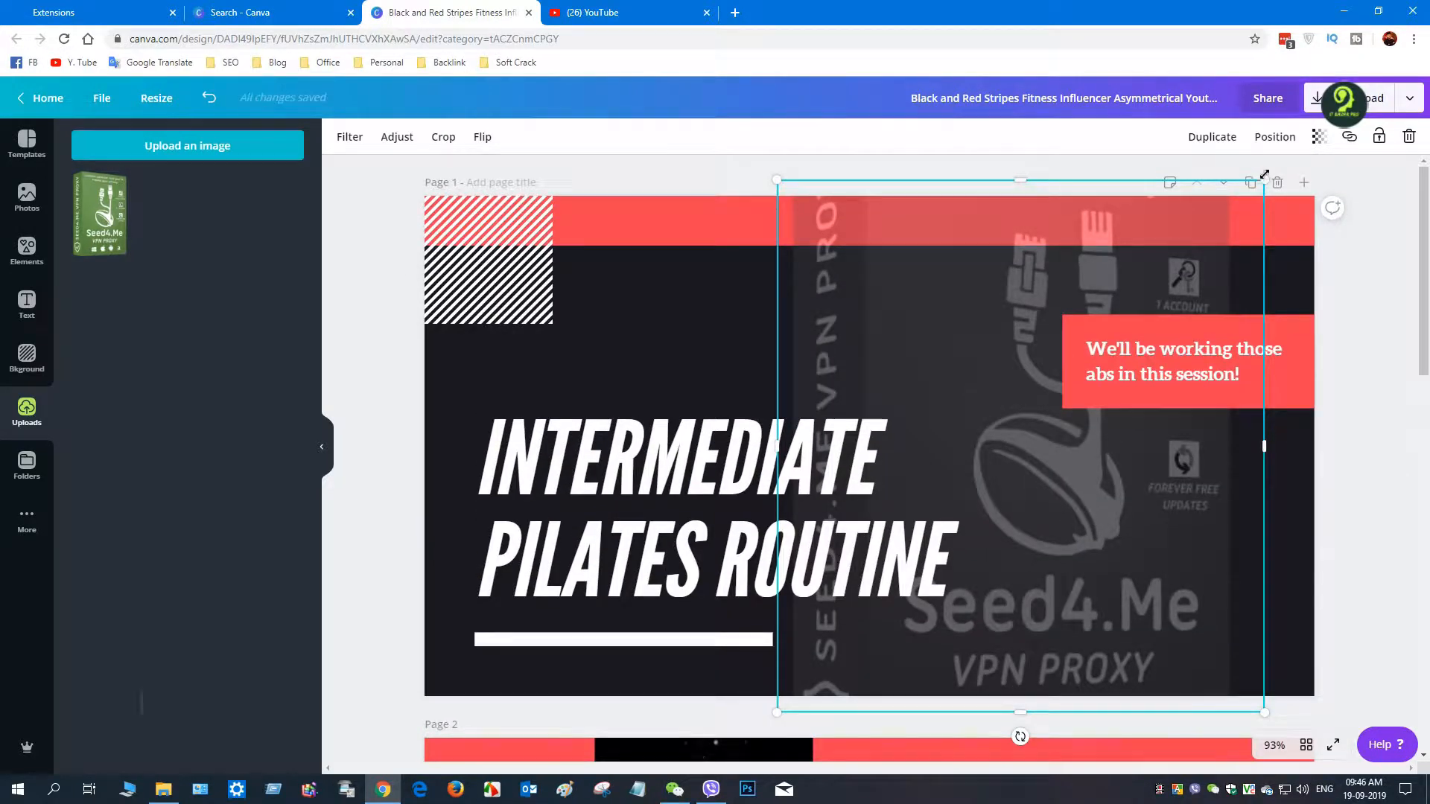
pyautogui.moveTo(1264, 181); pyautogui.dragTo(1210, 277)
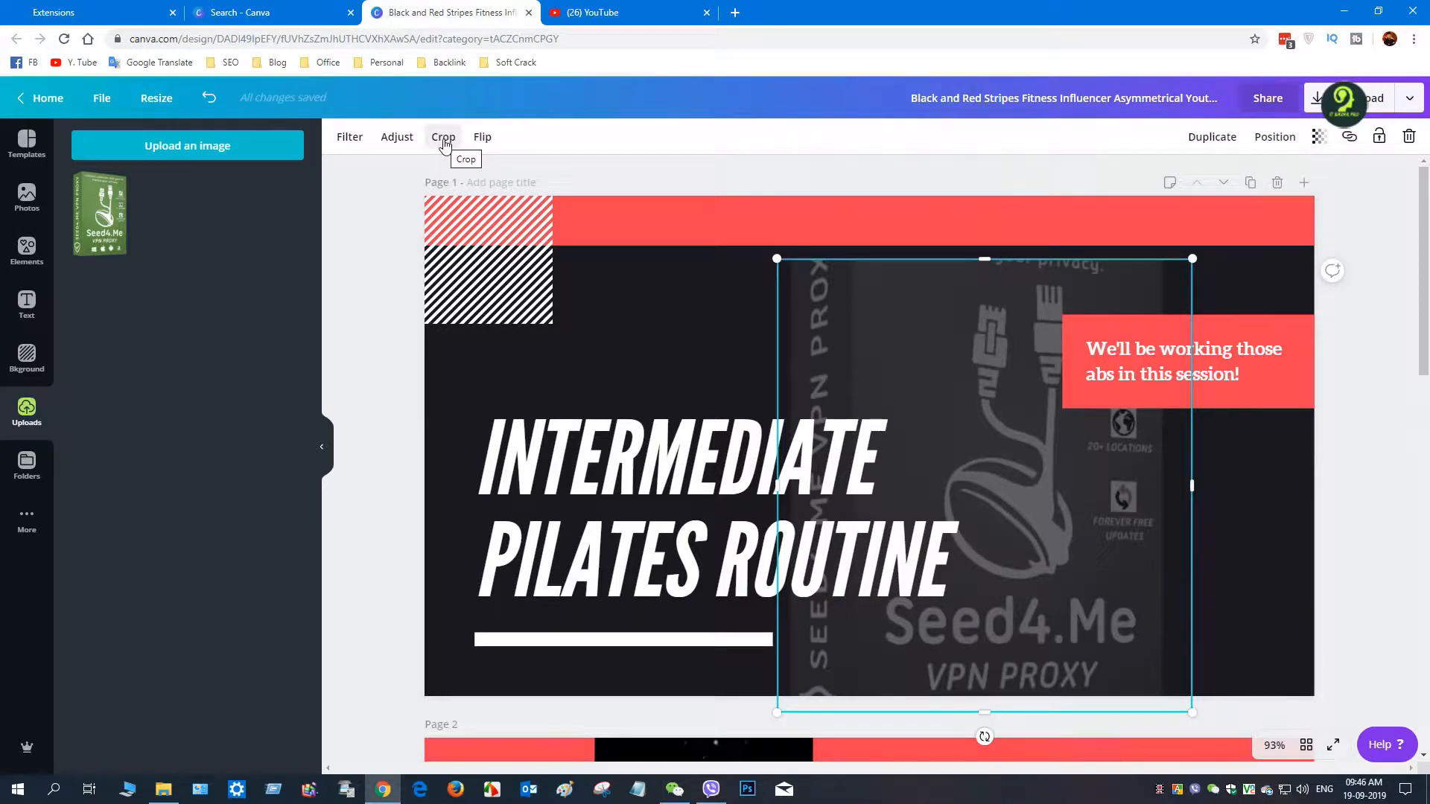
pyautogui.click(1273, 746)
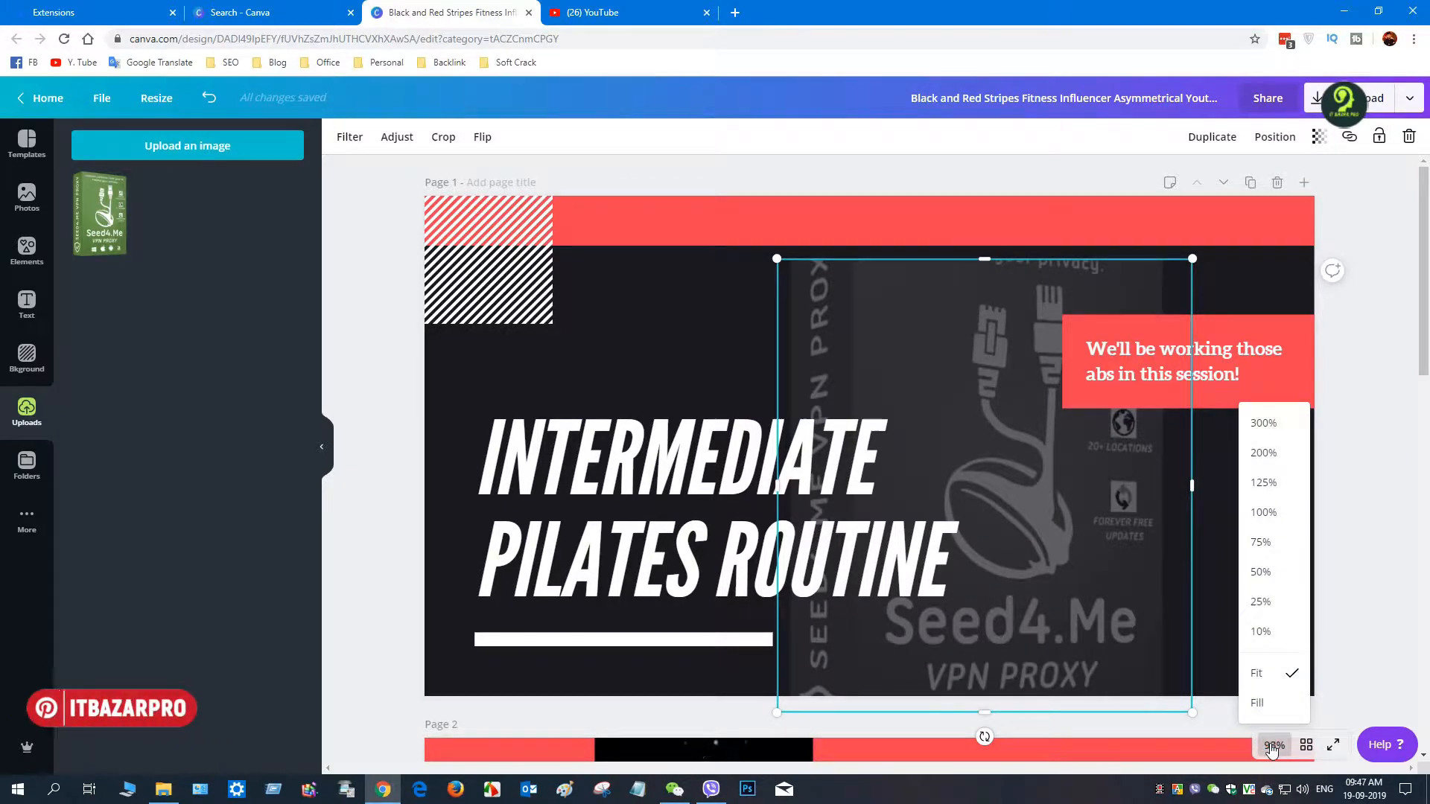
pyautogui.scroll(-9, 1321, 556)
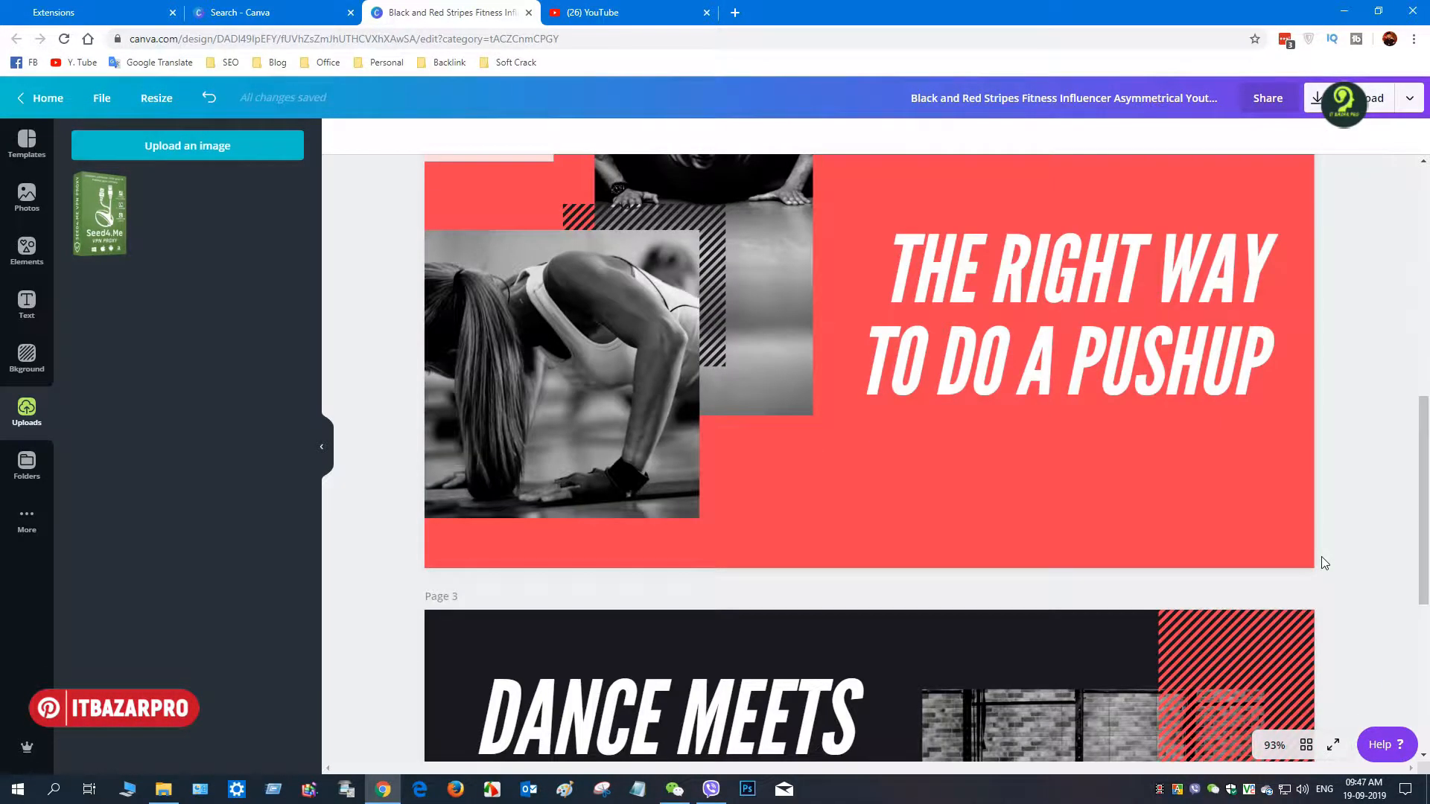
pyautogui.scroll(3, 1324, 563)
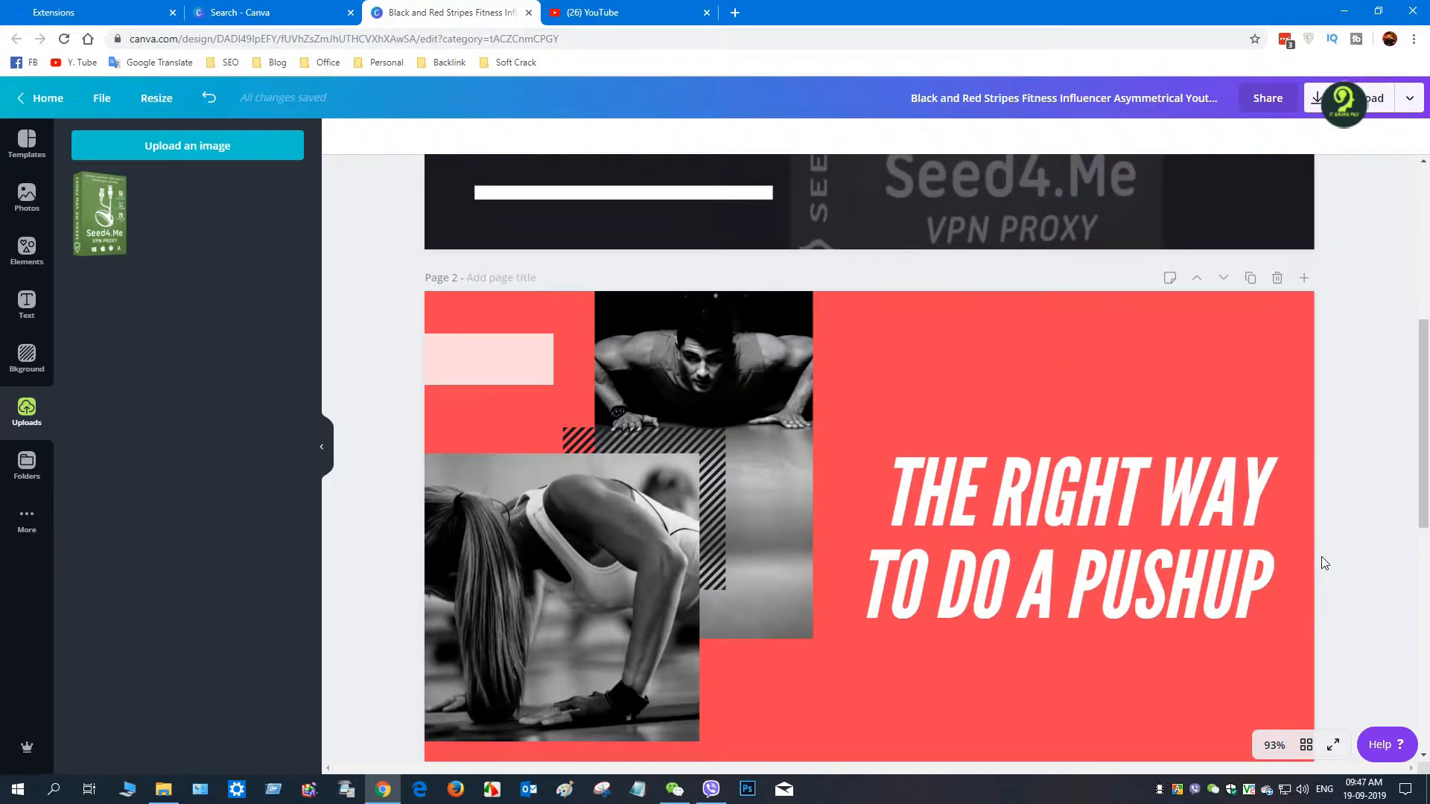
pyautogui.scroll(-4, 1324, 562)
pyautogui.scroll(-4, 1325, 563)
pyautogui.scroll(10, 1323, 559)
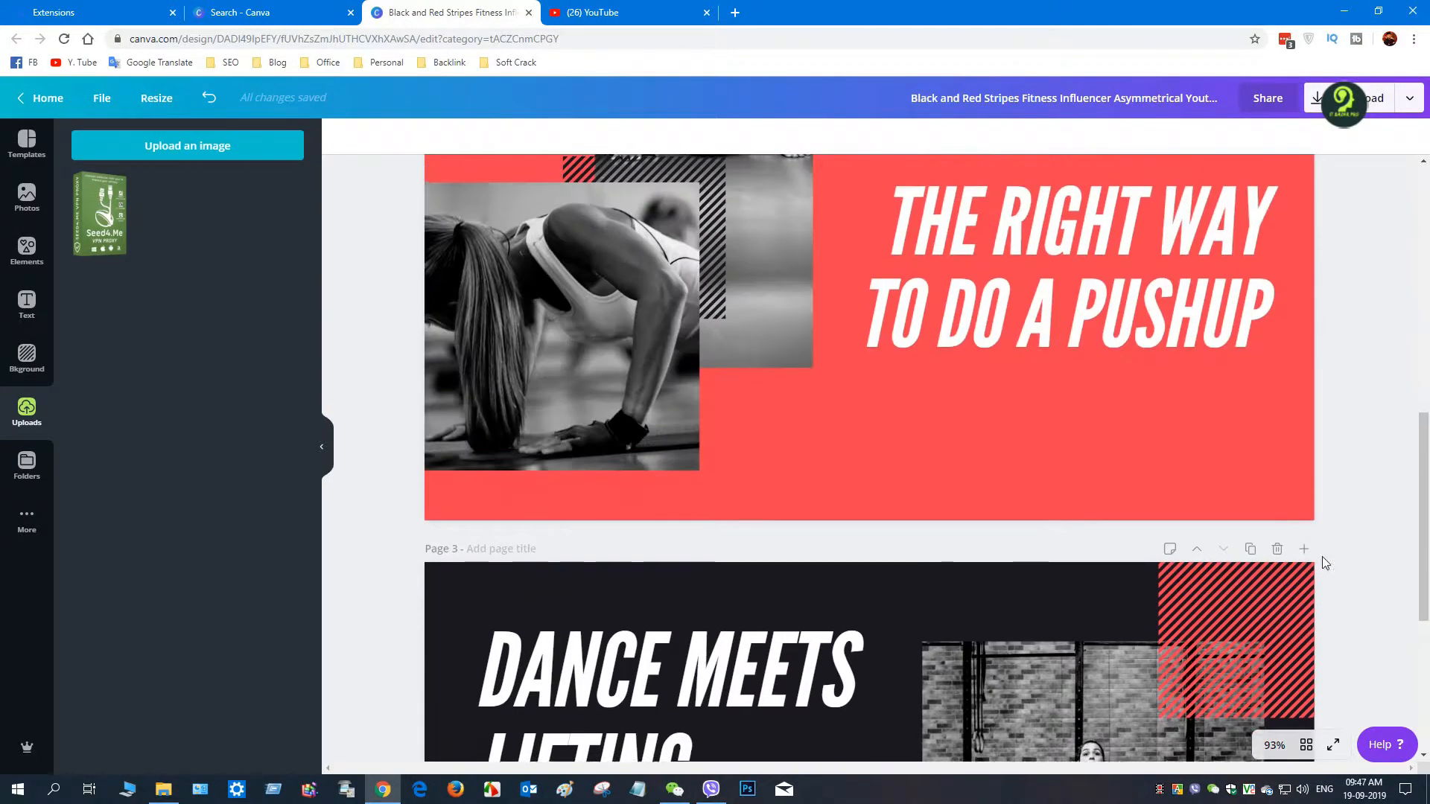
pyautogui.scroll(4, 1326, 558)
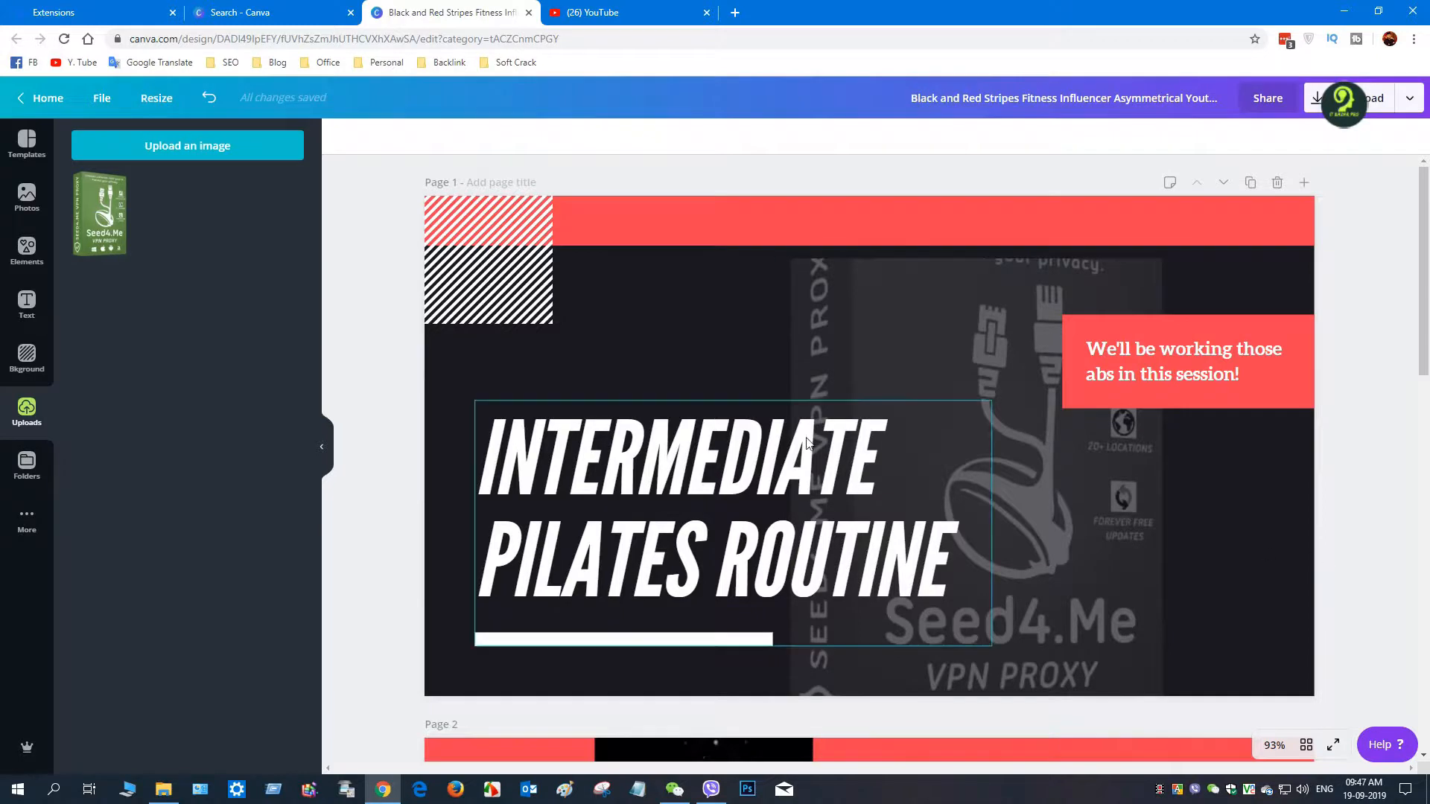
# Step: Extend the crop of the Seed4.Me image upward and downward to include the entire product box
pyautogui.click(945, 359)
pyautogui.rightClick(954, 331)
pyautogui.click(909, 326)
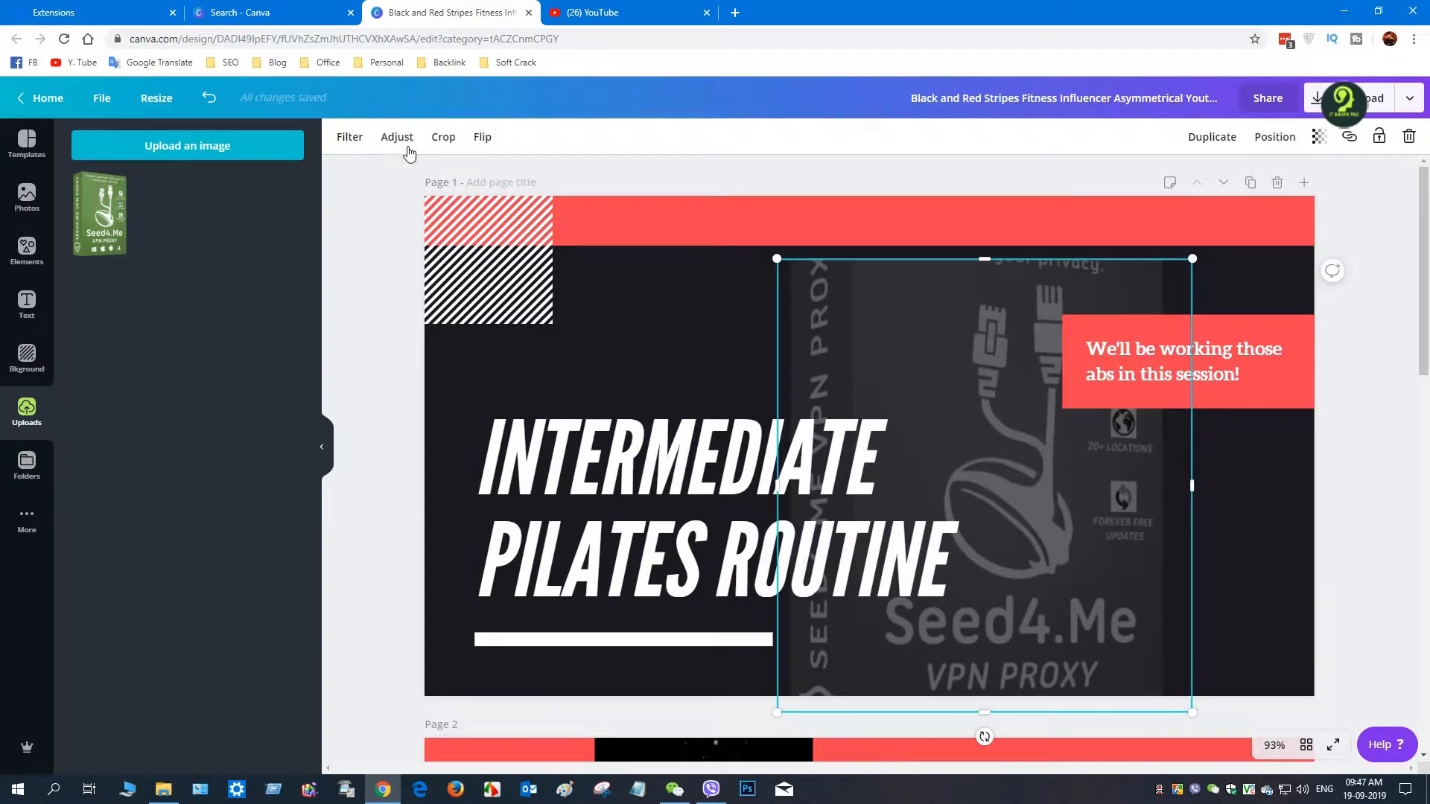
pyautogui.click(443, 137)
pyautogui.click(412, 138)
pyautogui.doubleClick(932, 376)
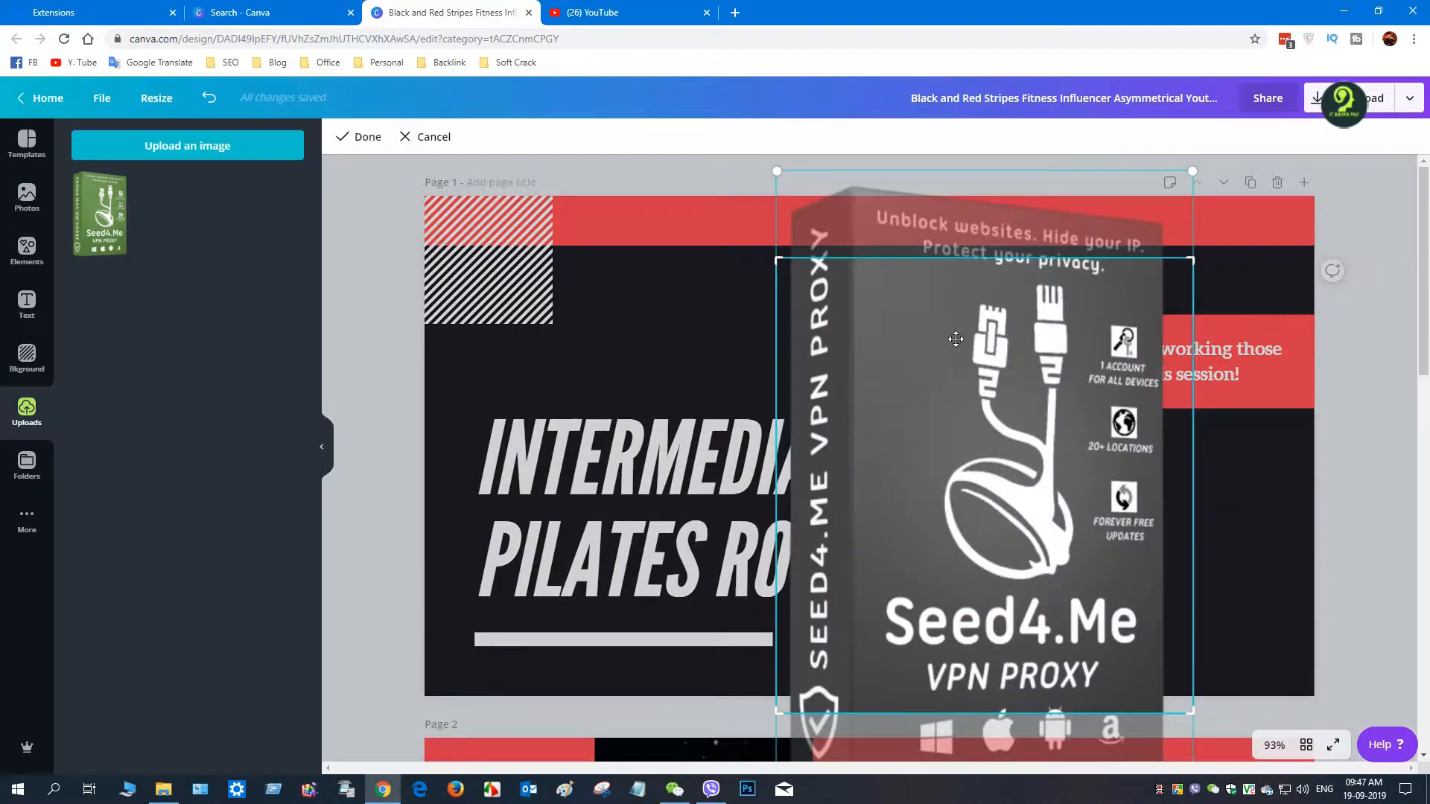
pyautogui.moveTo(777, 259); pyautogui.dragTo(775, 169)
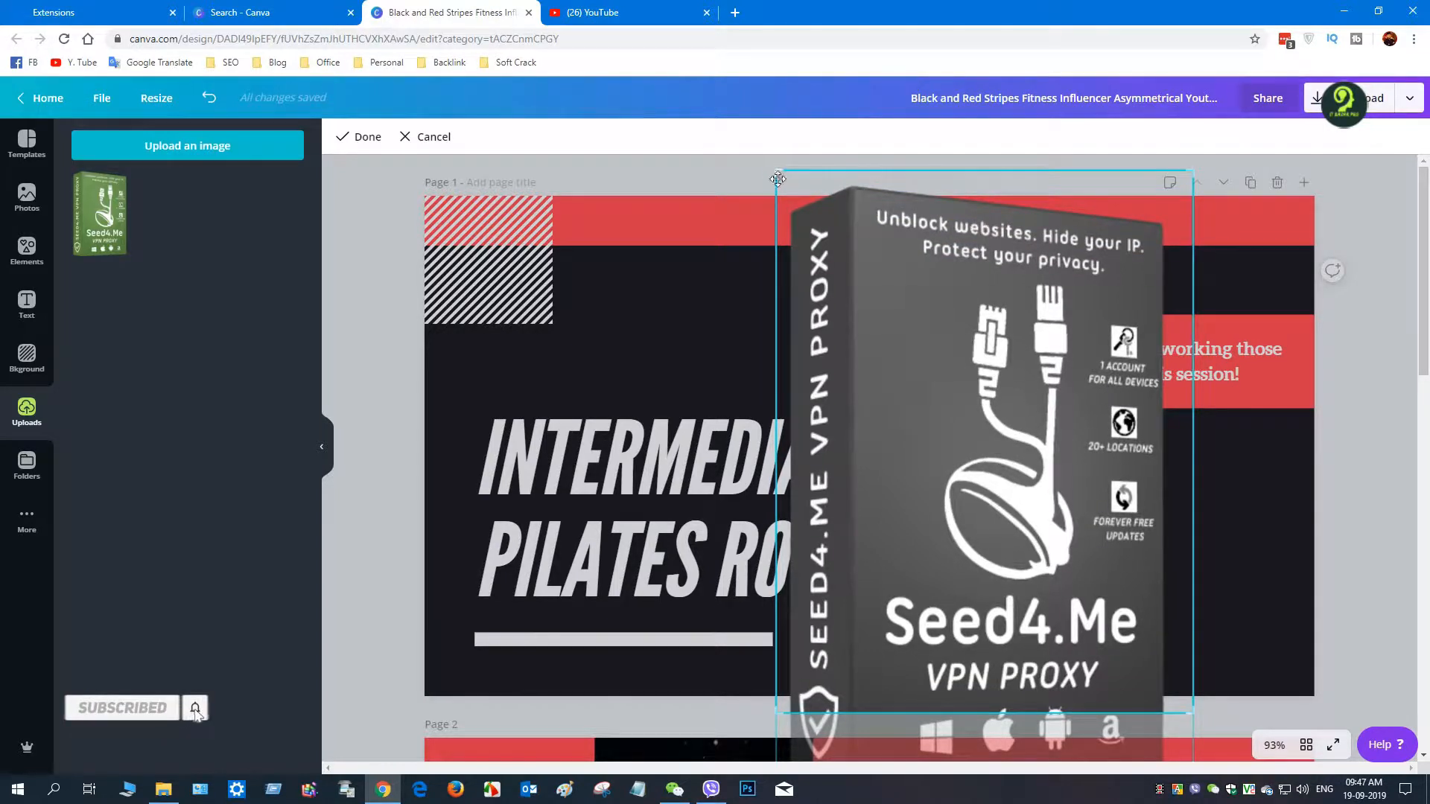
pyautogui.scroll(-3, 960, 685)
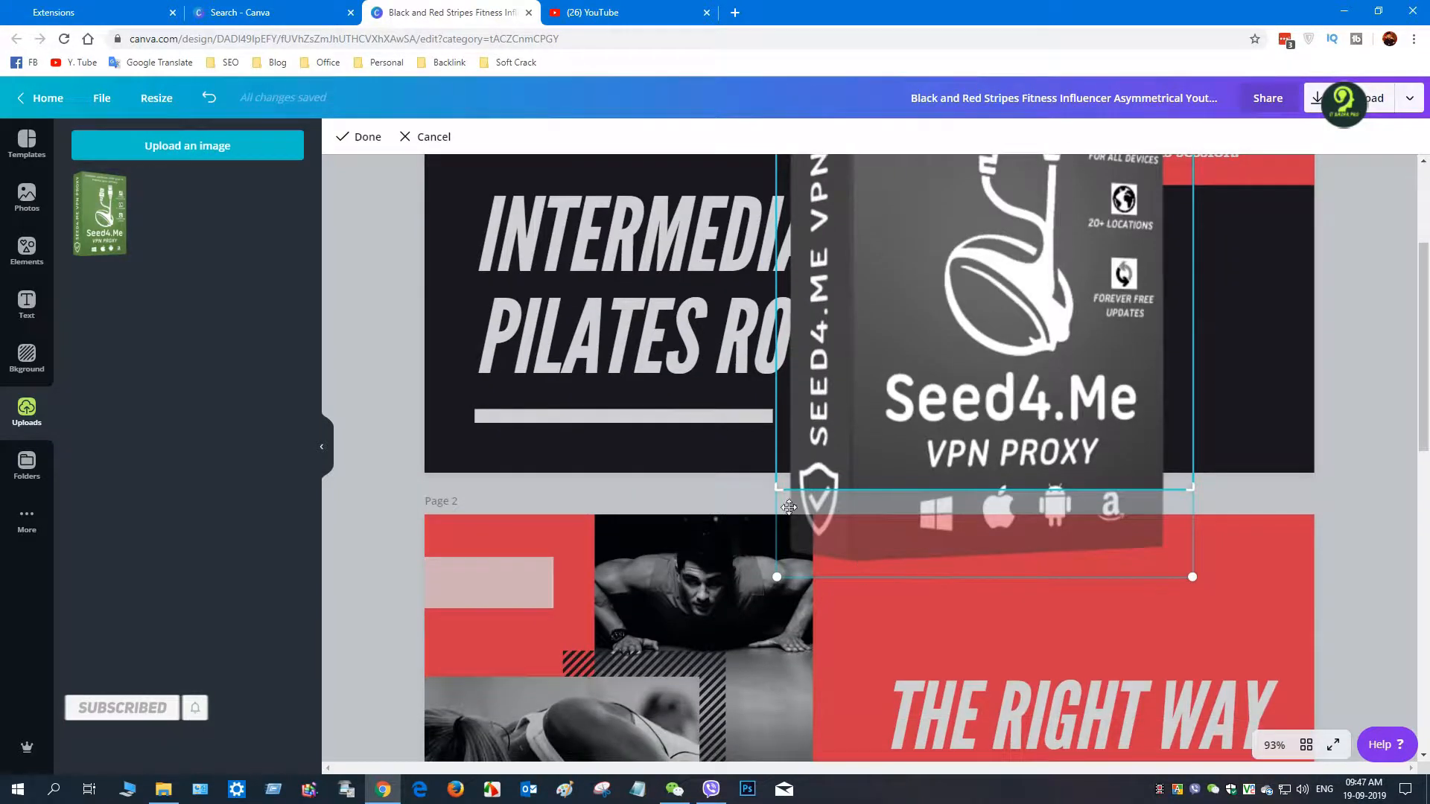
pyautogui.moveTo(780, 491); pyautogui.dragTo(768, 578)
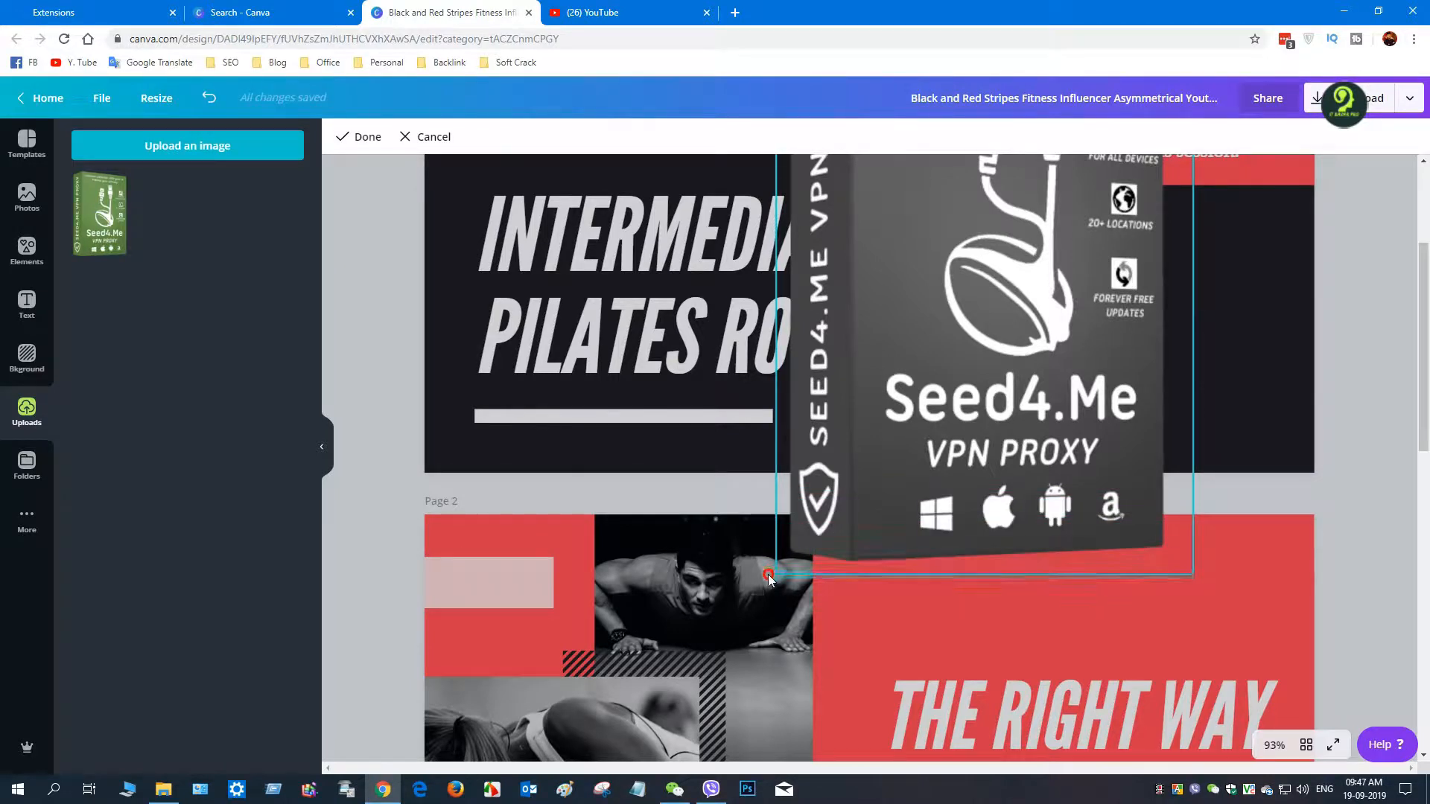
pyautogui.scroll(3, 1065, 608)
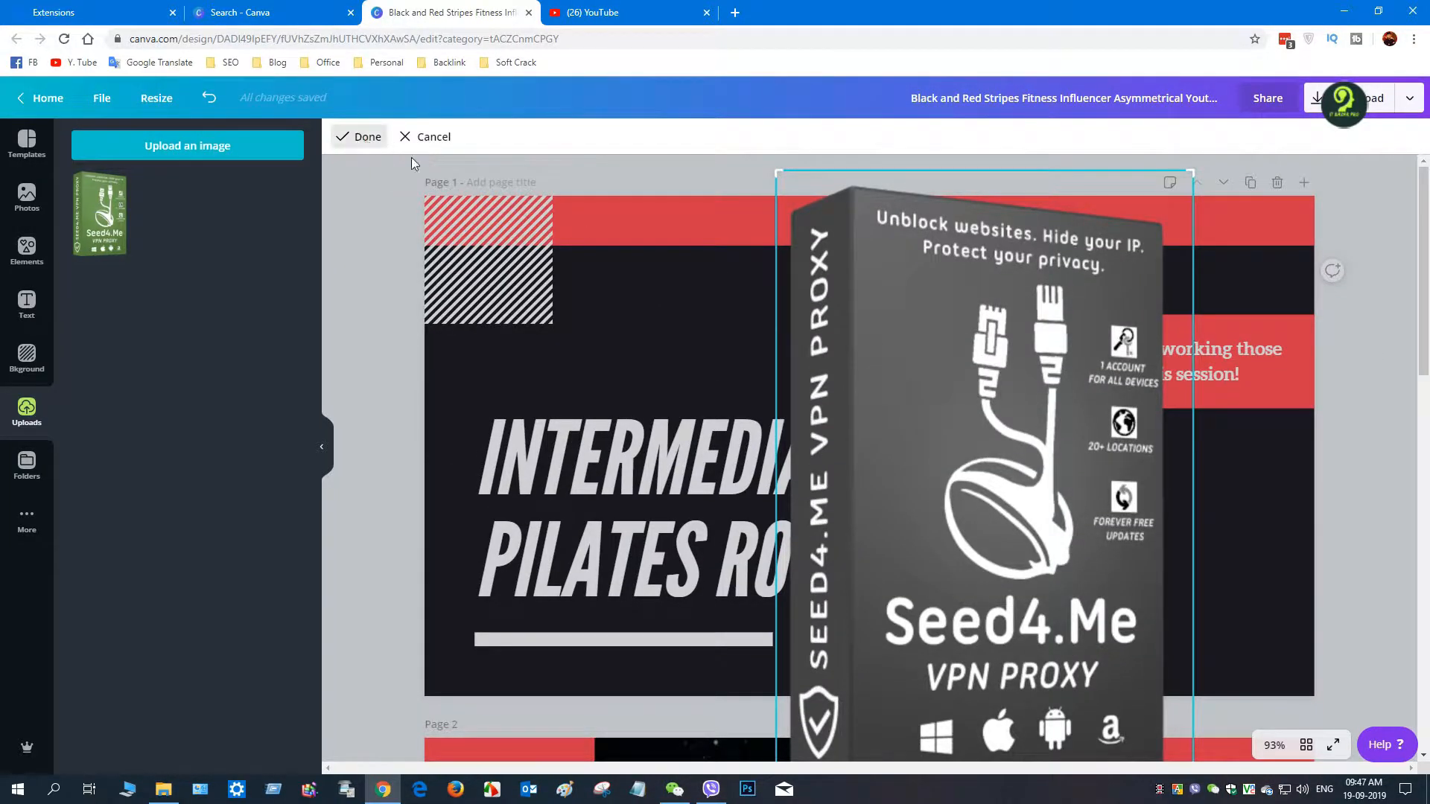
pyautogui.click(359, 136)
# Step: Resize the Seed4.Me box image to about 413 × 625 and place it beside the title, partly behind the red caption block
pyautogui.moveTo(1192, 172); pyautogui.dragTo(1123, 276)
pyautogui.moveTo(985, 372); pyautogui.dragTo(1066, 292)
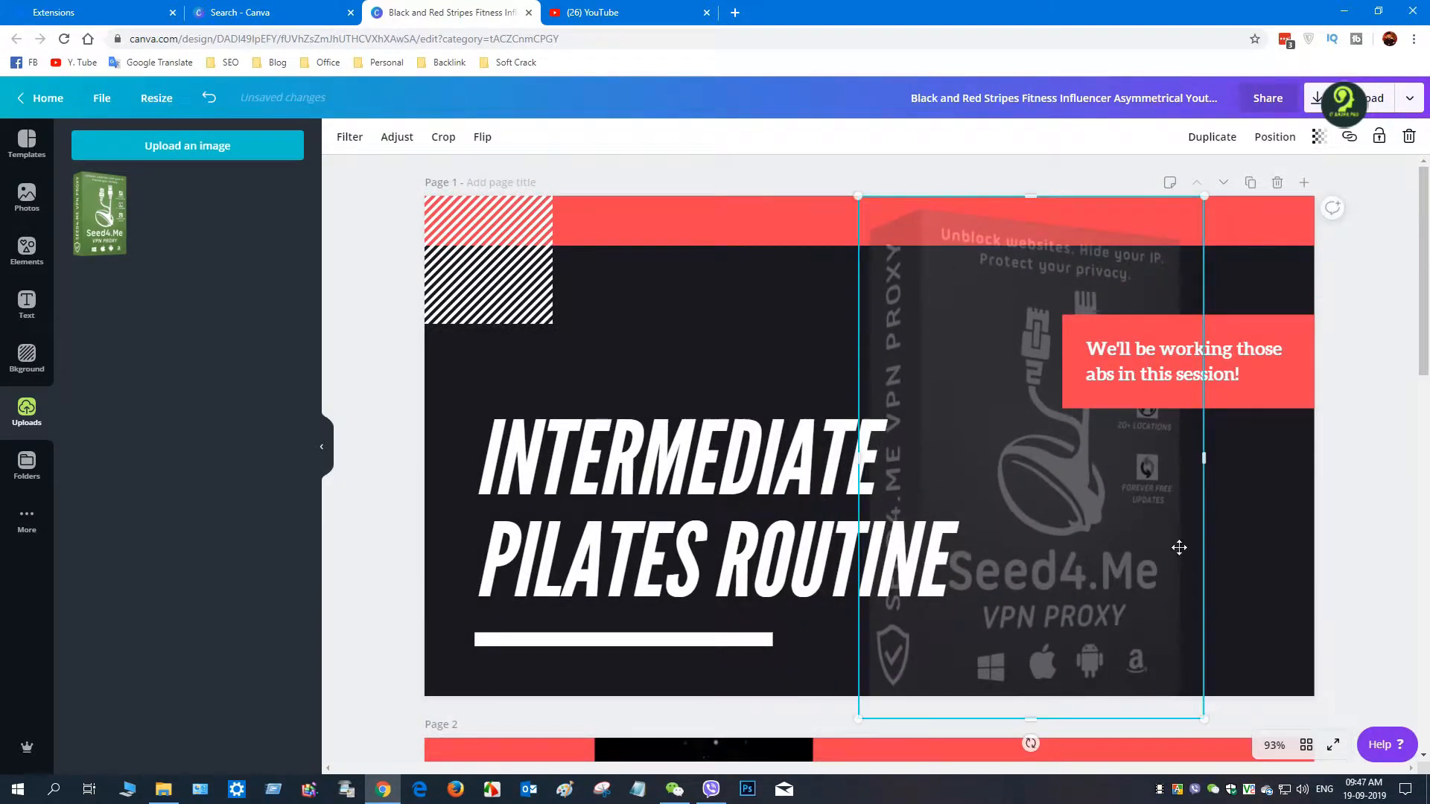
pyautogui.moveTo(1201, 719); pyautogui.dragTo(1144, 629)
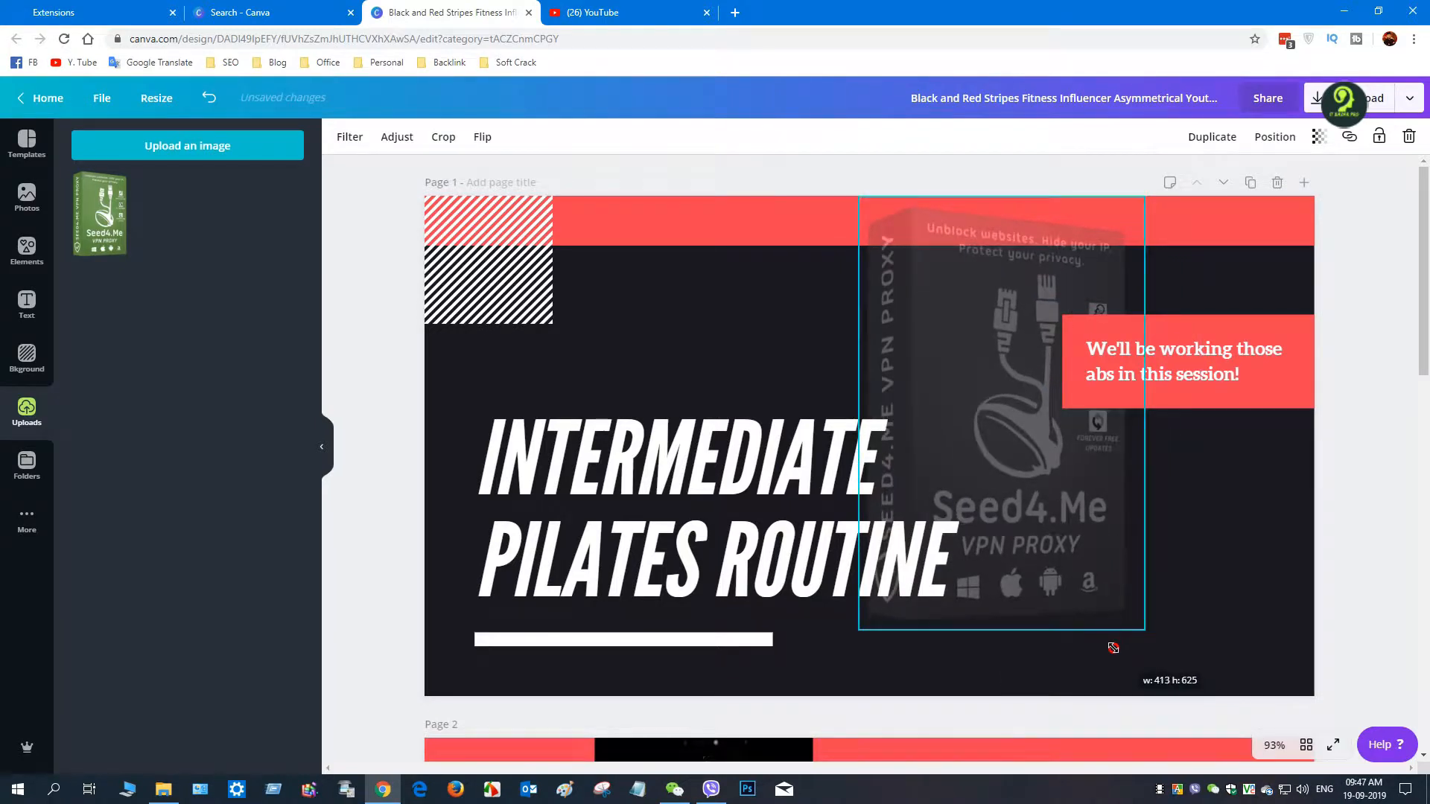
pyautogui.moveTo(1063, 530); pyautogui.dragTo(1184, 585)
pyautogui.click(741, 342)
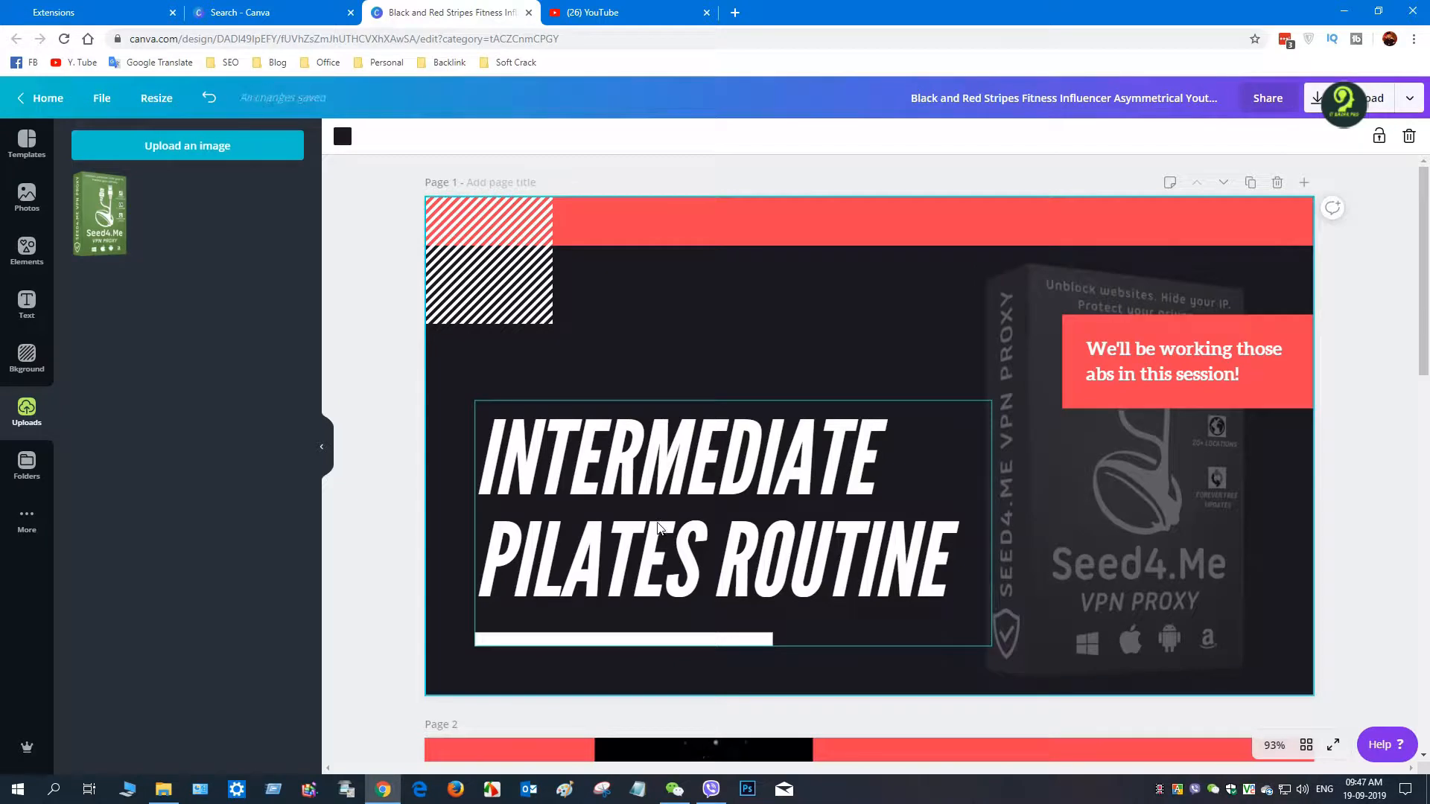
# Step: Replace the title text "Intermediate Pilates Routine" with "১ বছর সম্পূর্ণ ফ্রি"
pyautogui.click(568, 465)
pyautogui.click(956, 552)
pyautogui.moveTo(956, 552); pyautogui.dragTo(480, 425)
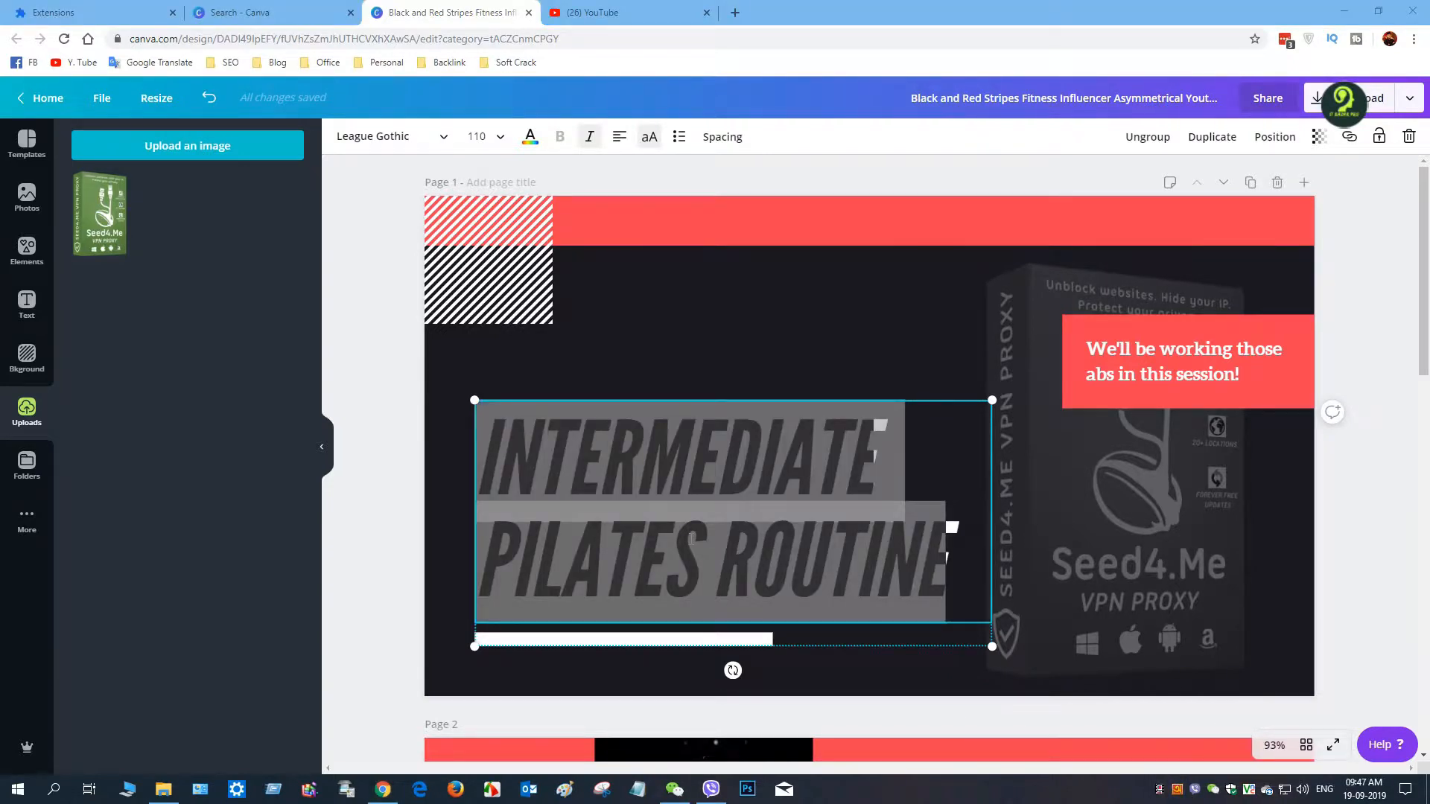
pyautogui.click(686, 504)
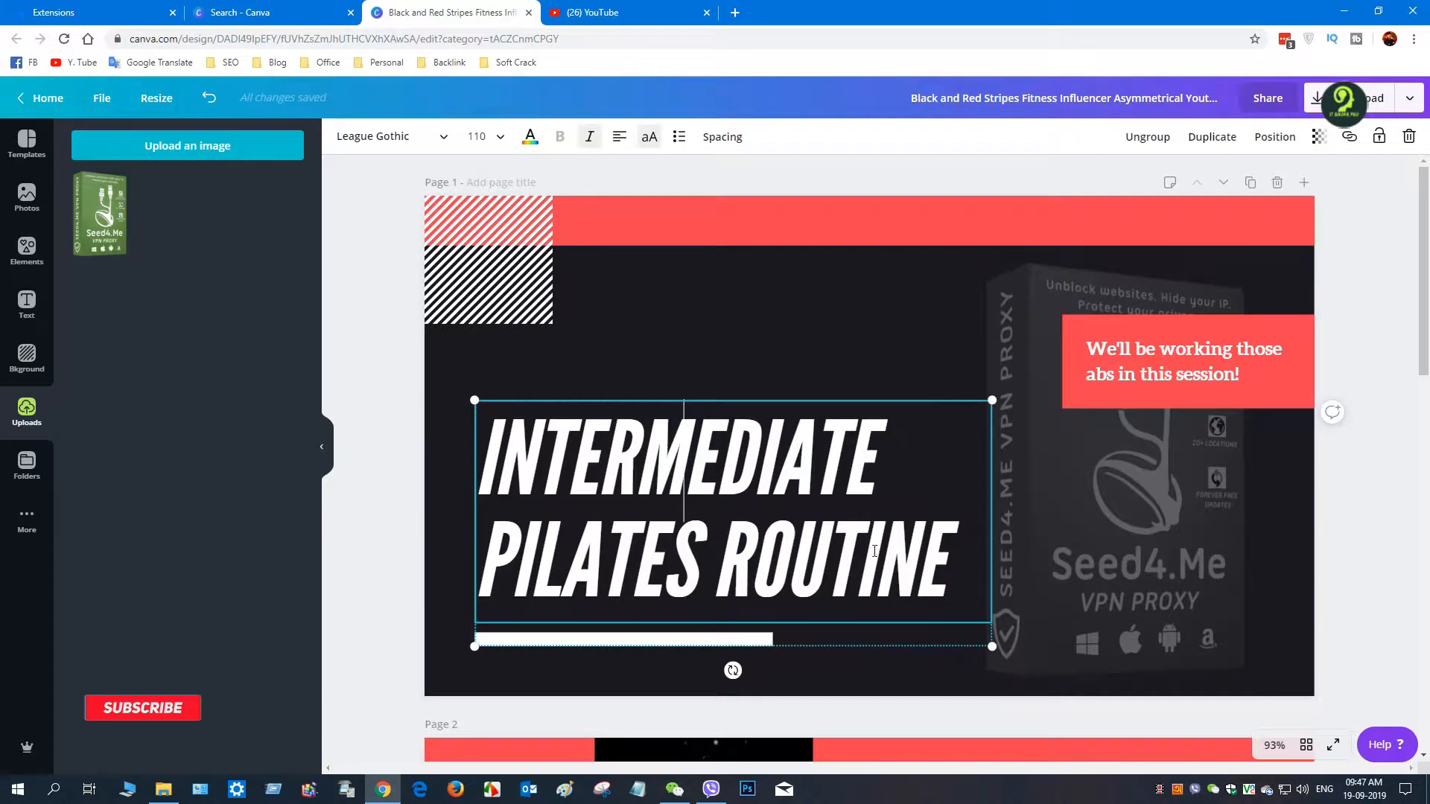
pyautogui.moveTo(944, 566); pyautogui.dragTo(484, 436)
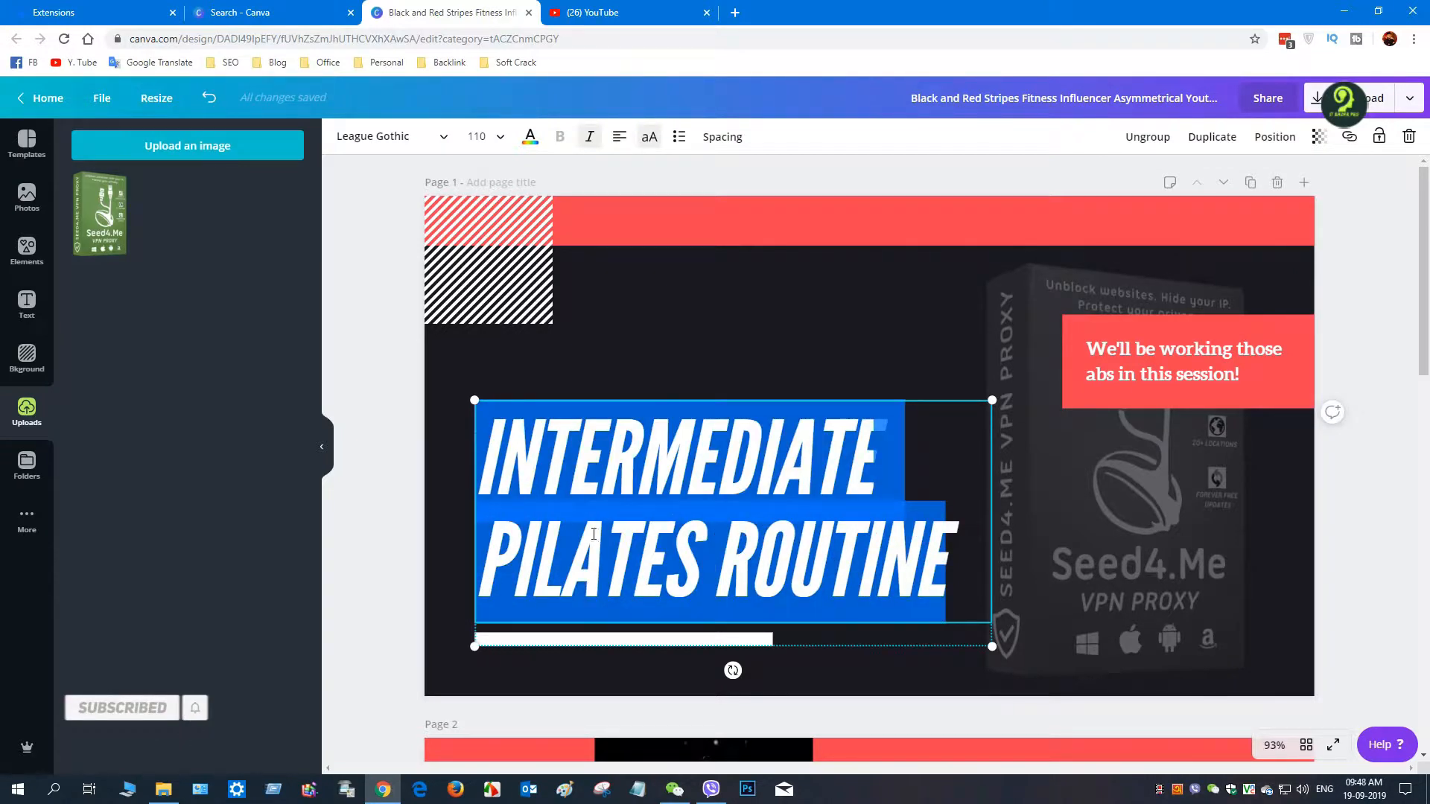
pyautogui.write('S')
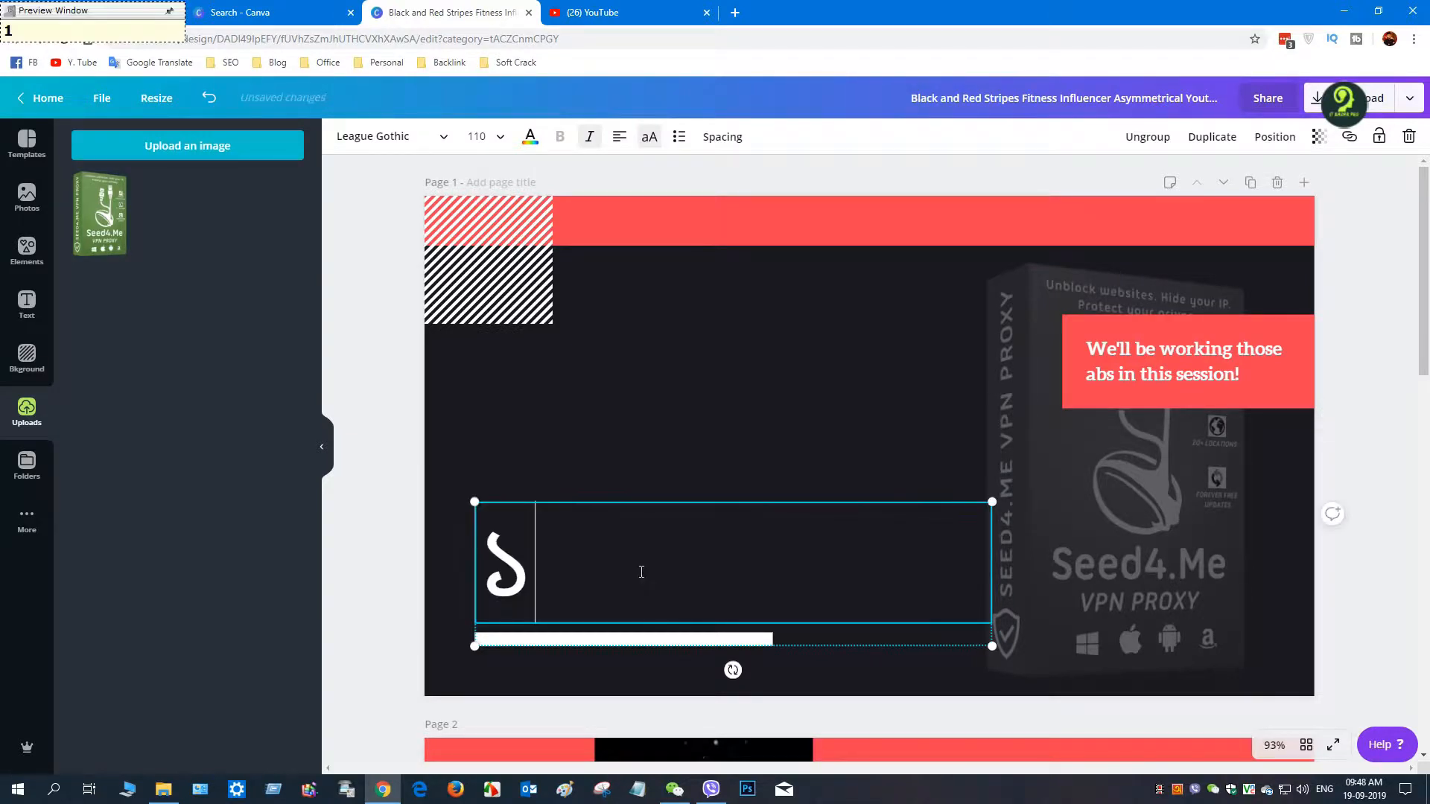
pyautogui.write(' bo')
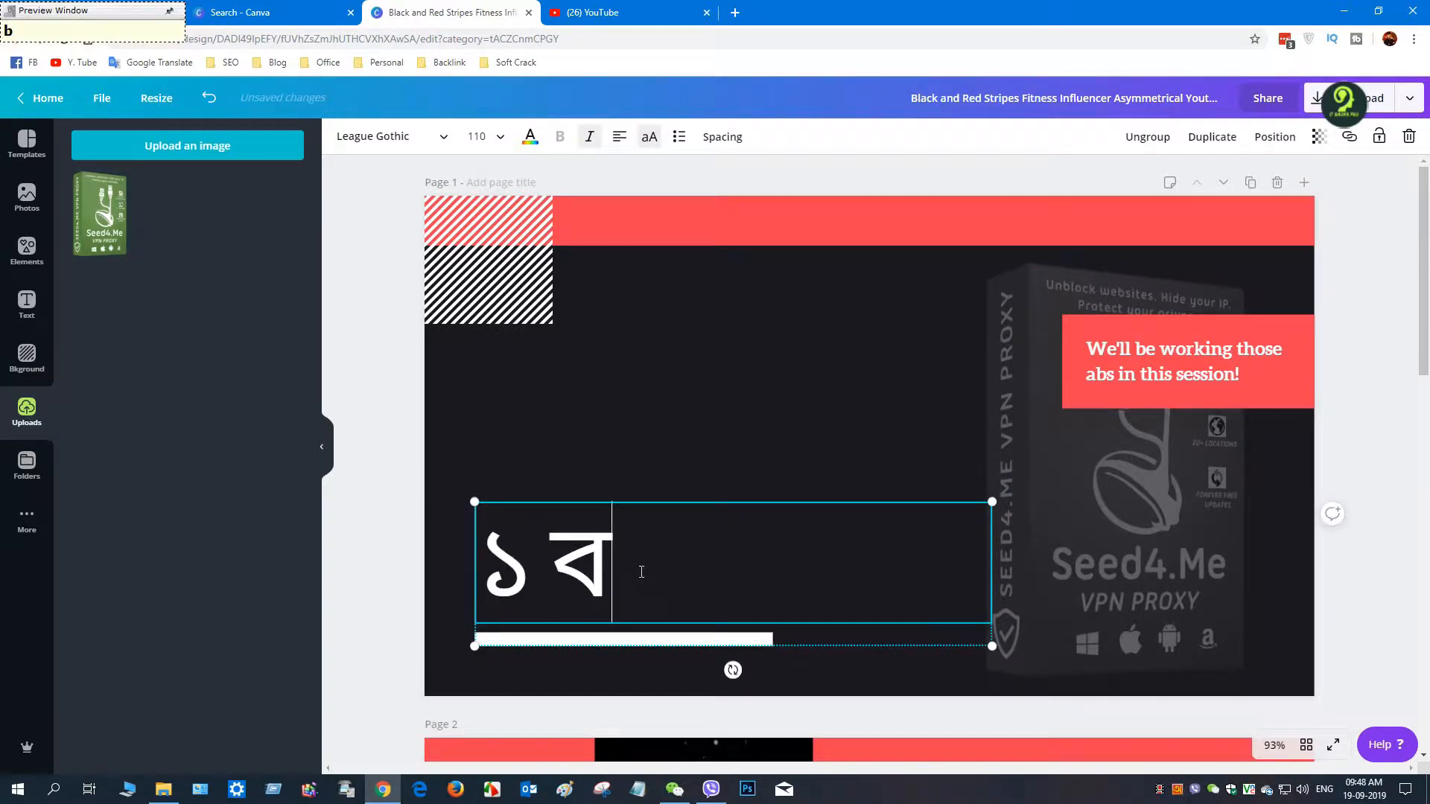
pyautogui.write('chor')
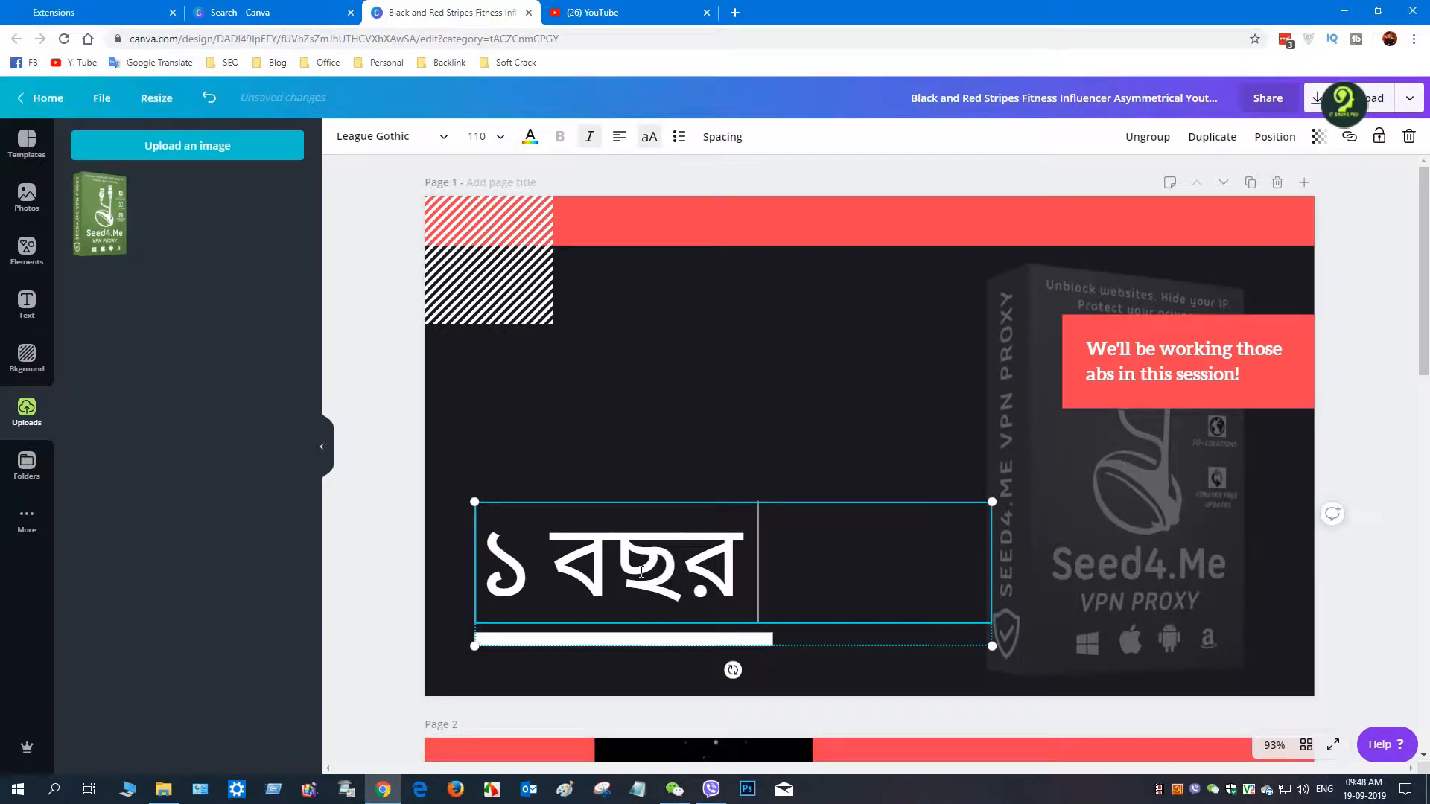
pyautogui.write(' somp')
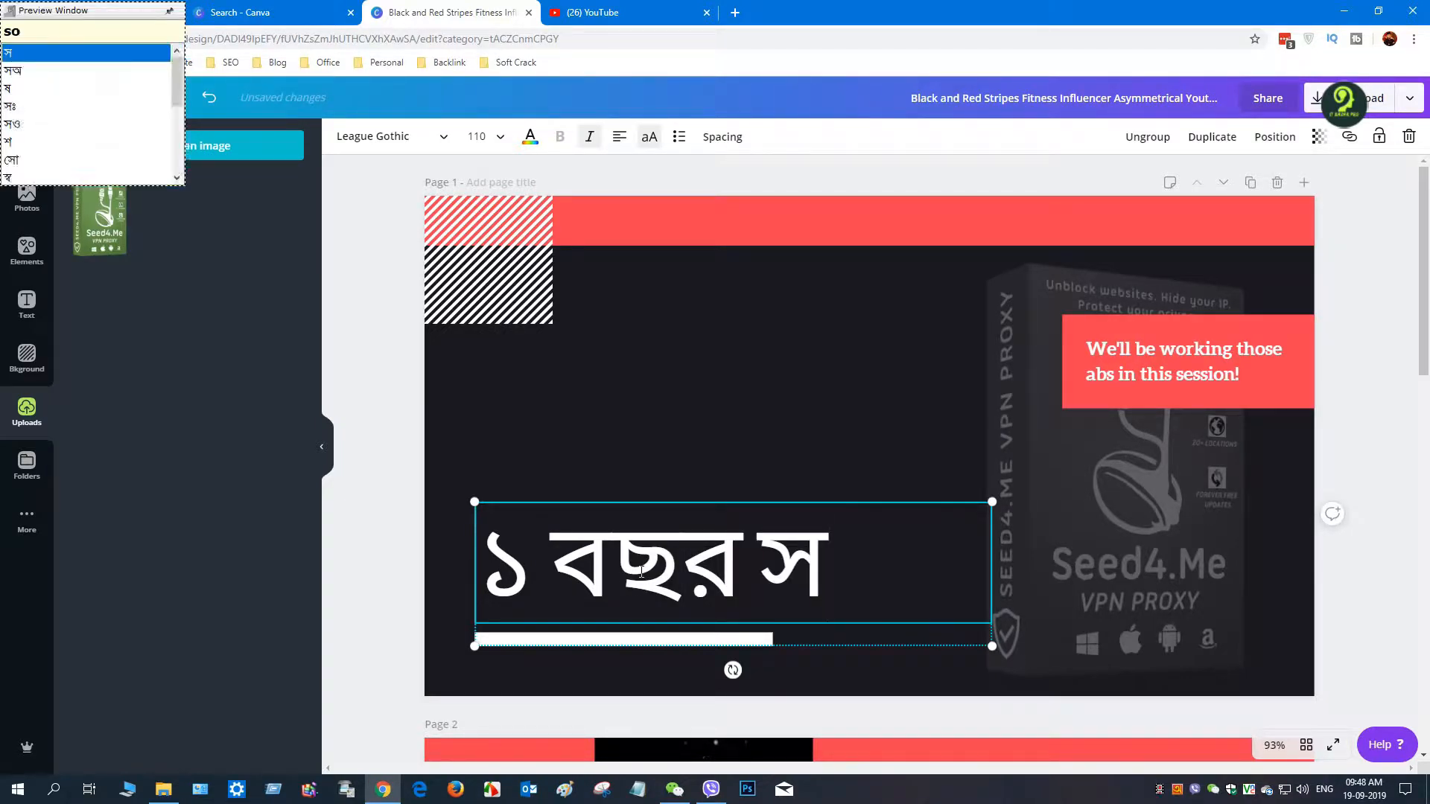
pyautogui.write('urno')
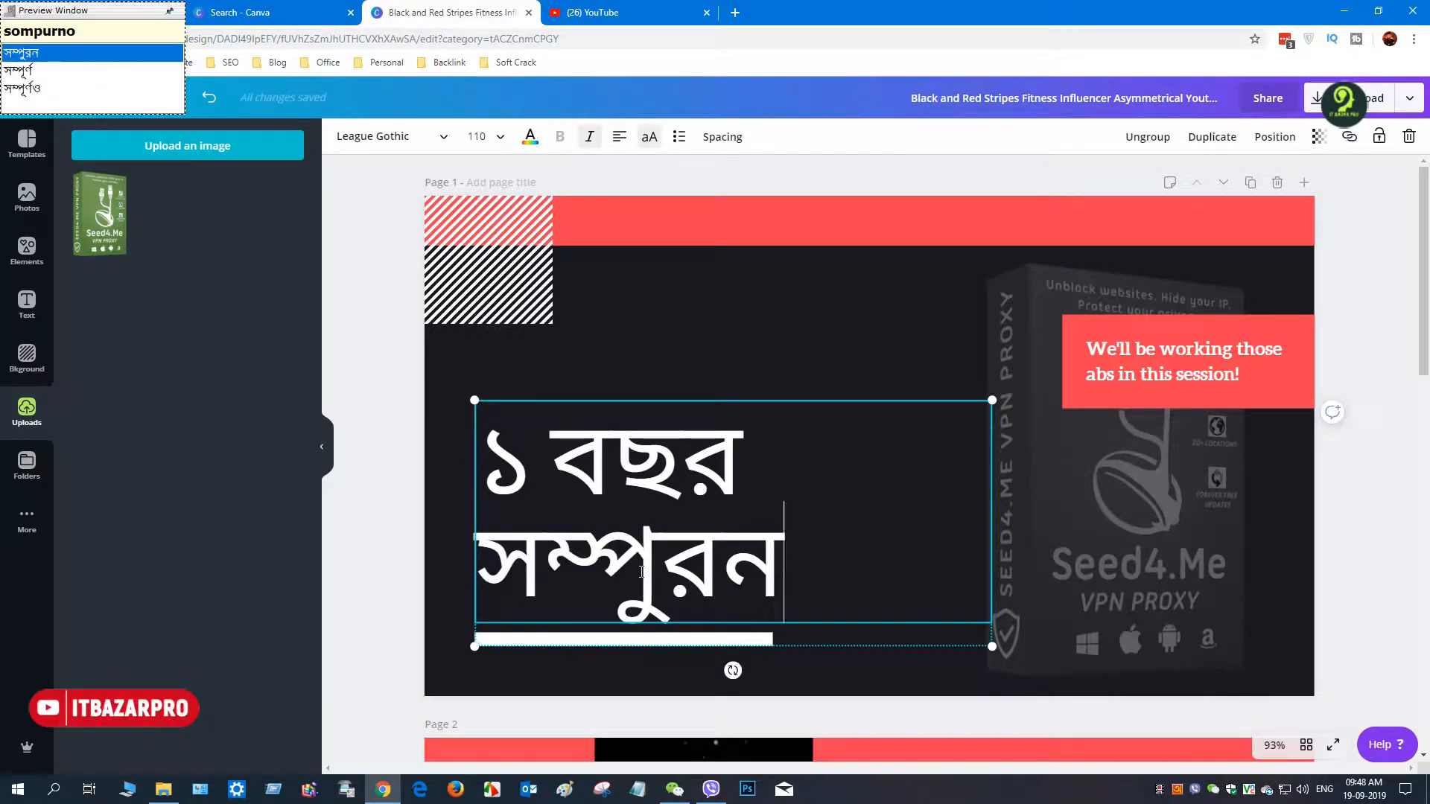
pyautogui.press('Down')
pyautogui.write('fri')
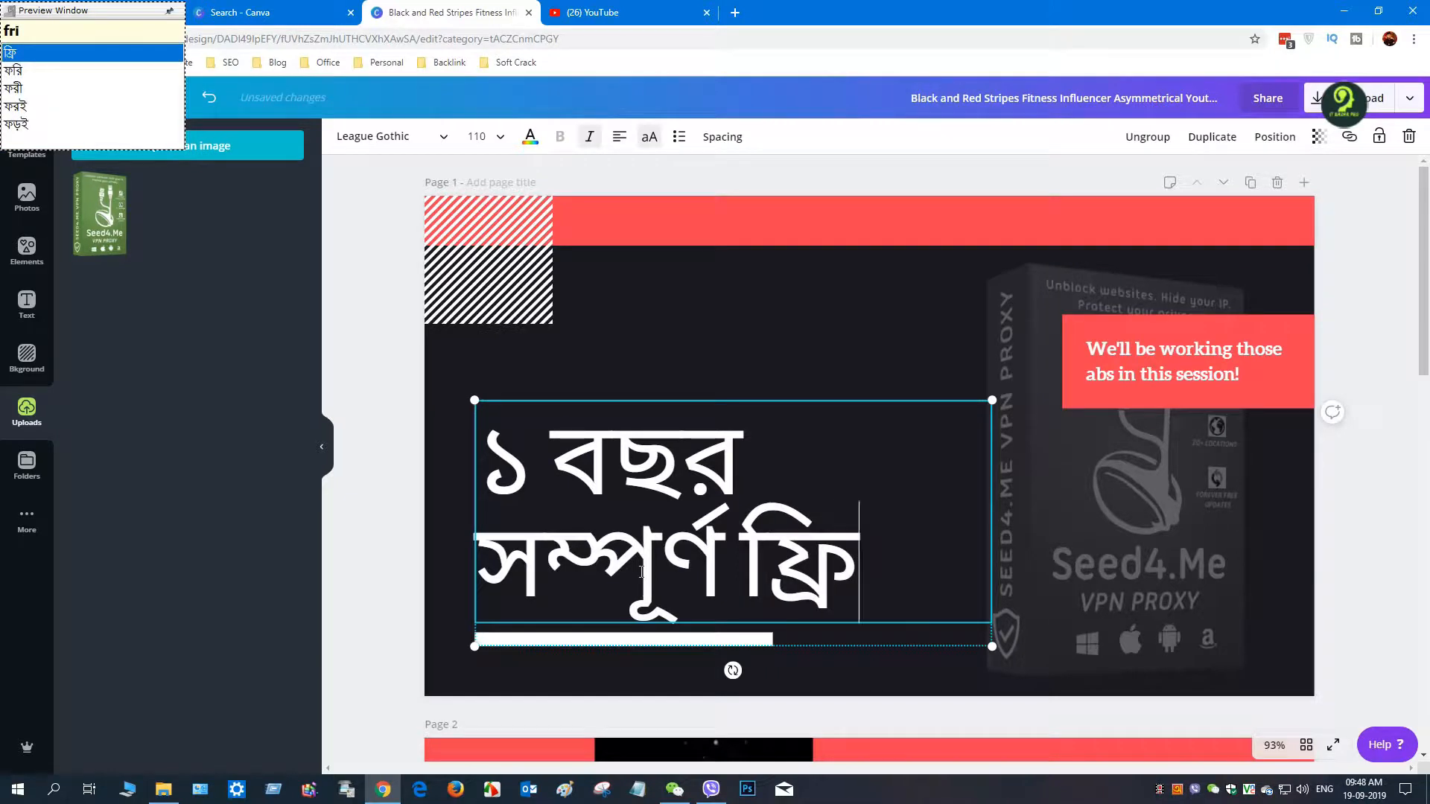
# Step: Set the font size of the whole Bangla title to 80
pyautogui.moveTo(884, 574); pyautogui.dragTo(486, 429)
pyautogui.click(492, 136)
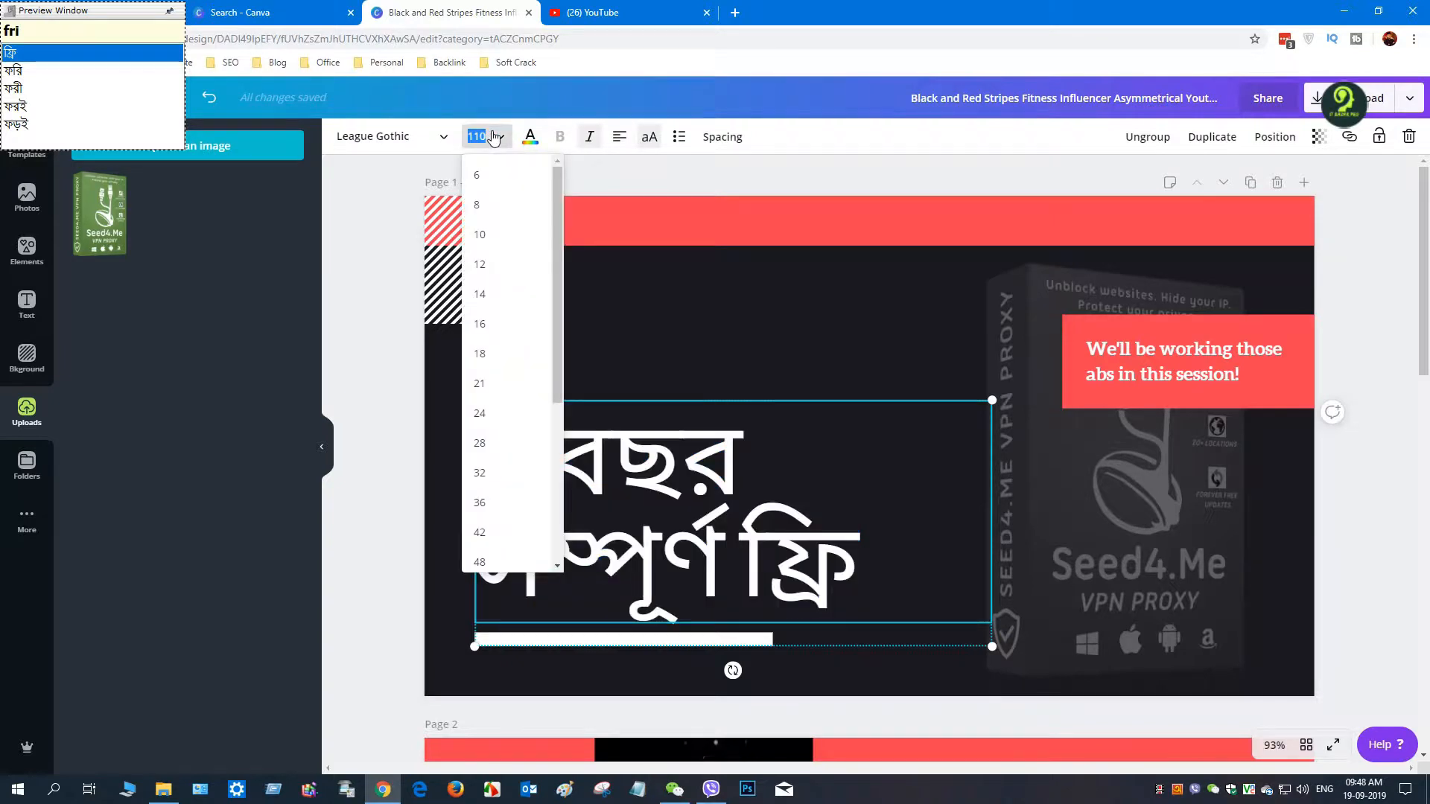
pyautogui.scroll(-3, 537, 376)
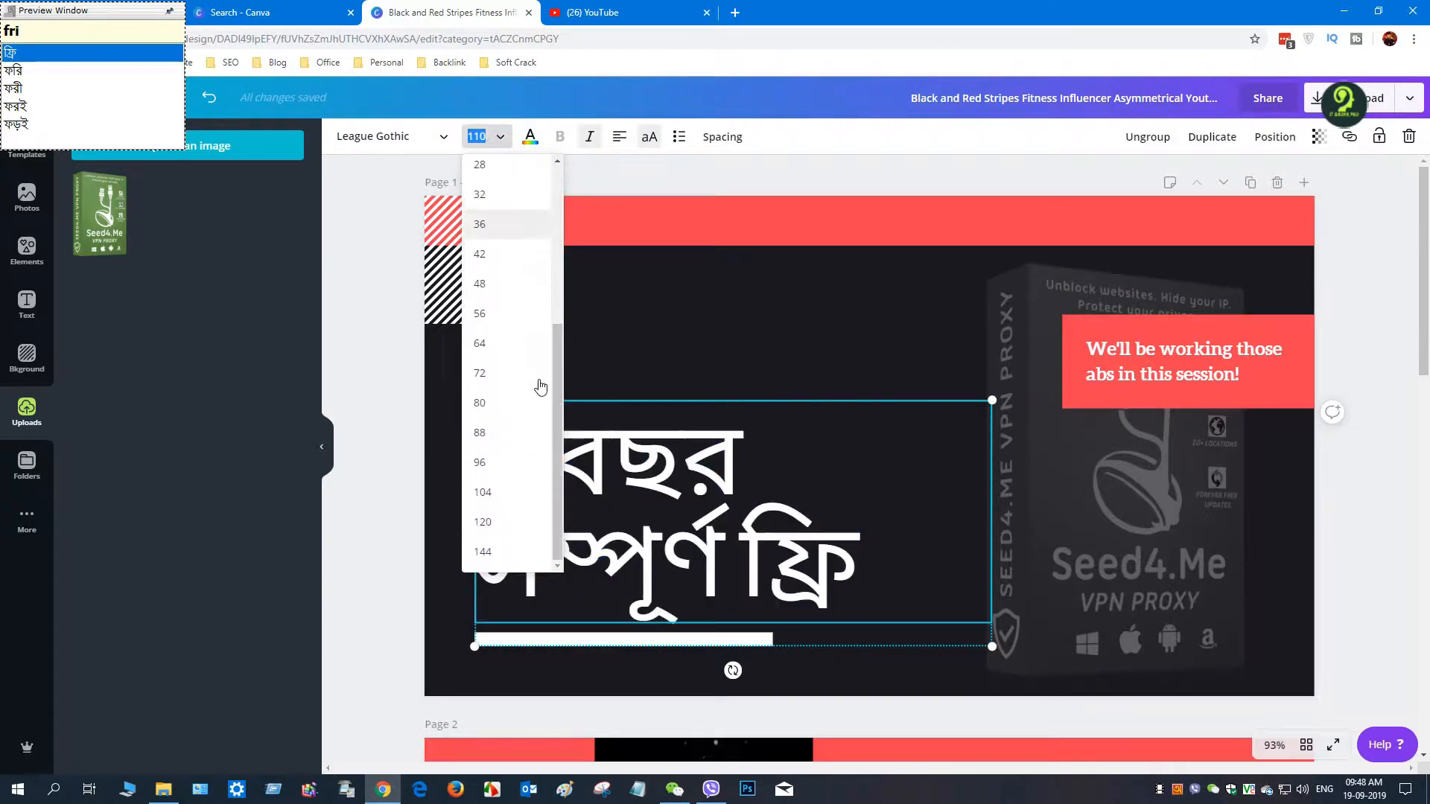
pyautogui.click(491, 402)
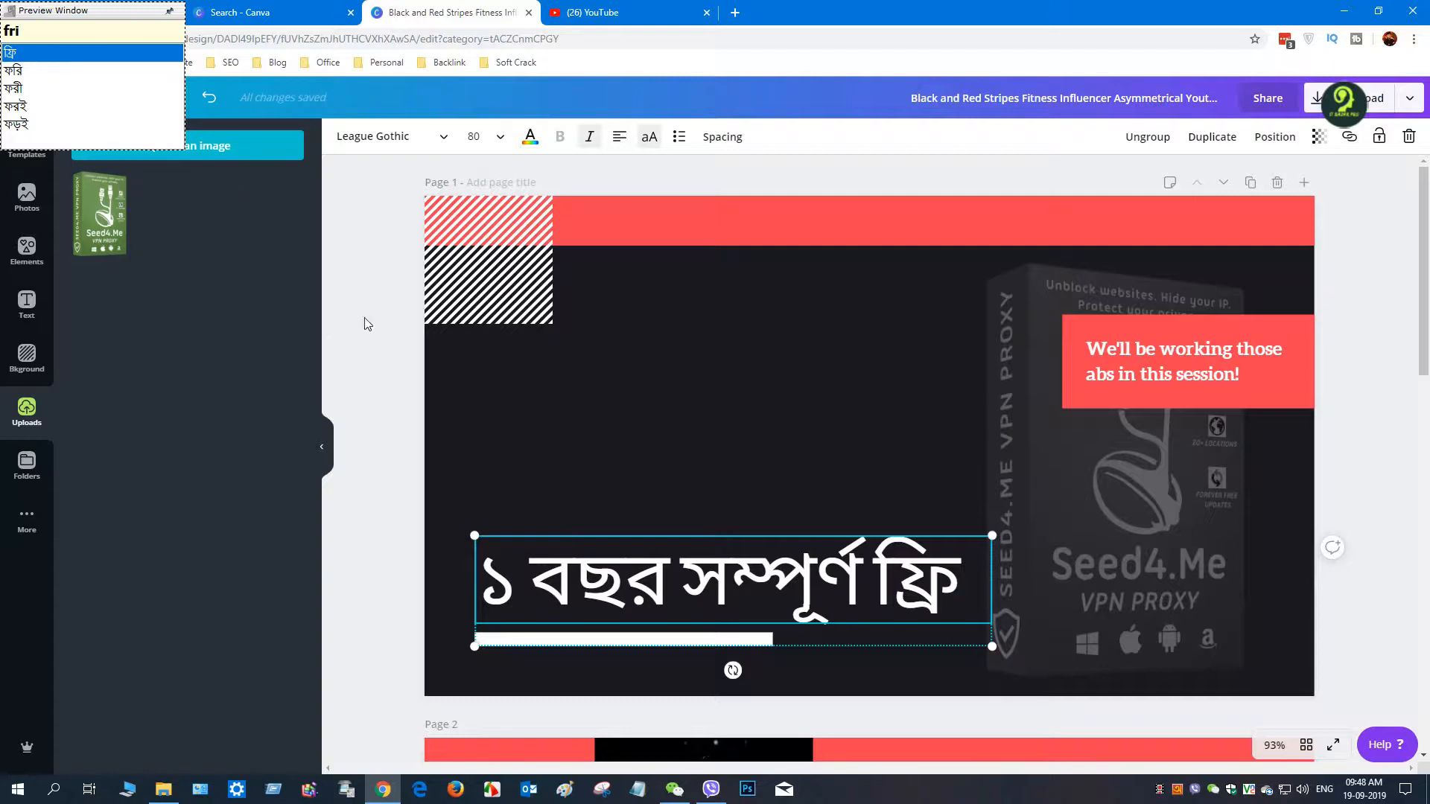
# Step: Change the Bangla title's font to Amar Bangla and make it bold
pyautogui.click(436, 142)
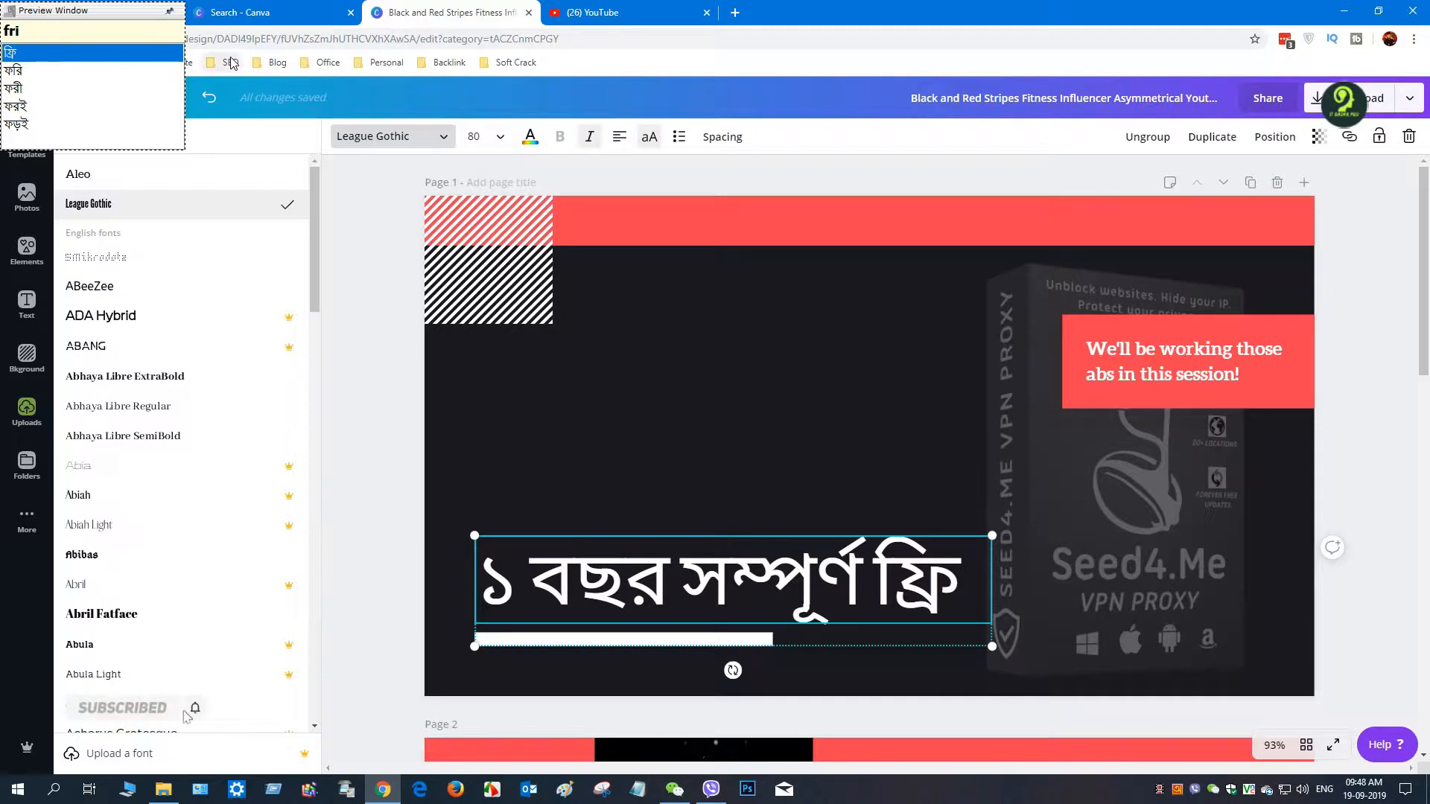
pyautogui.scroll(-8, 180, 343)
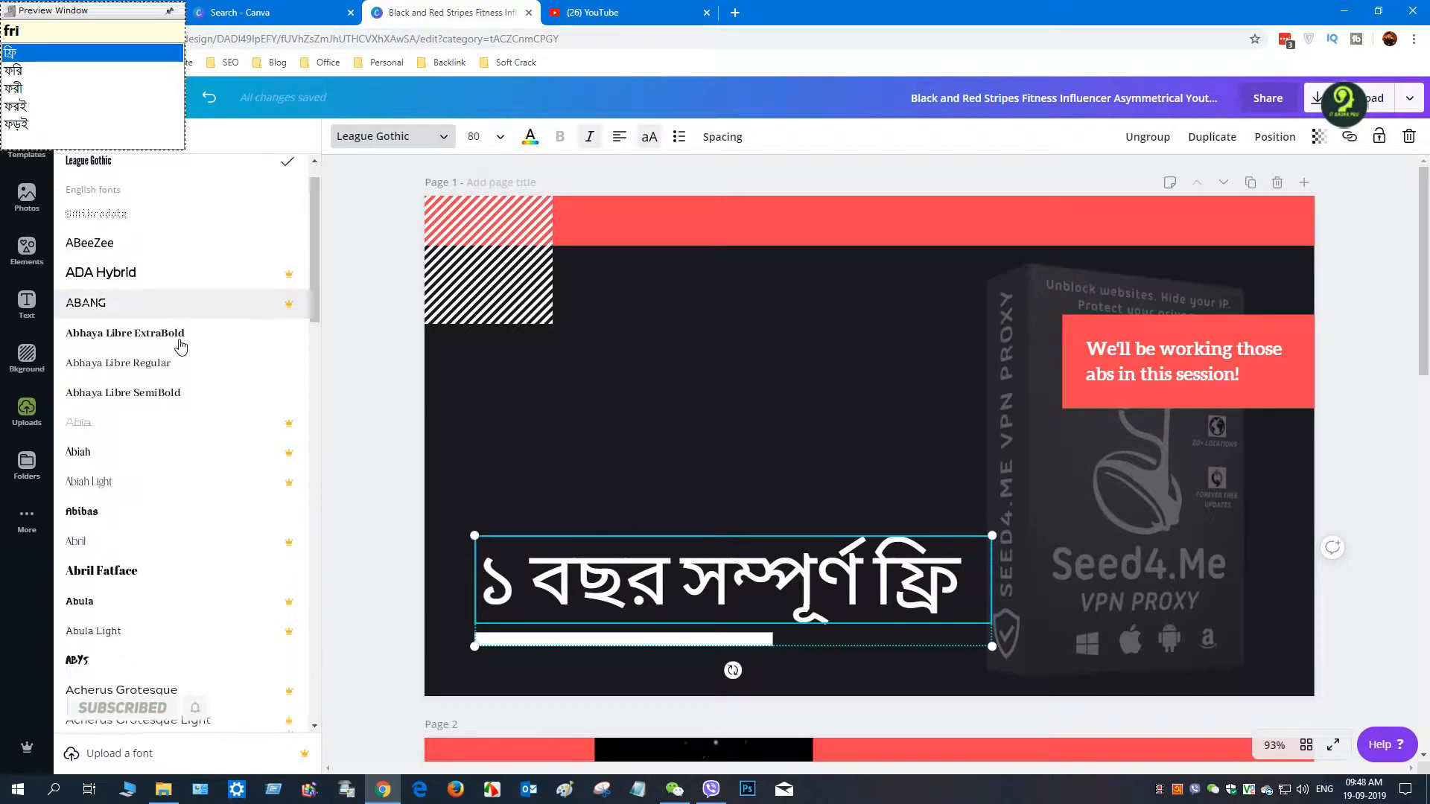
pyautogui.scroll(-5, 181, 347)
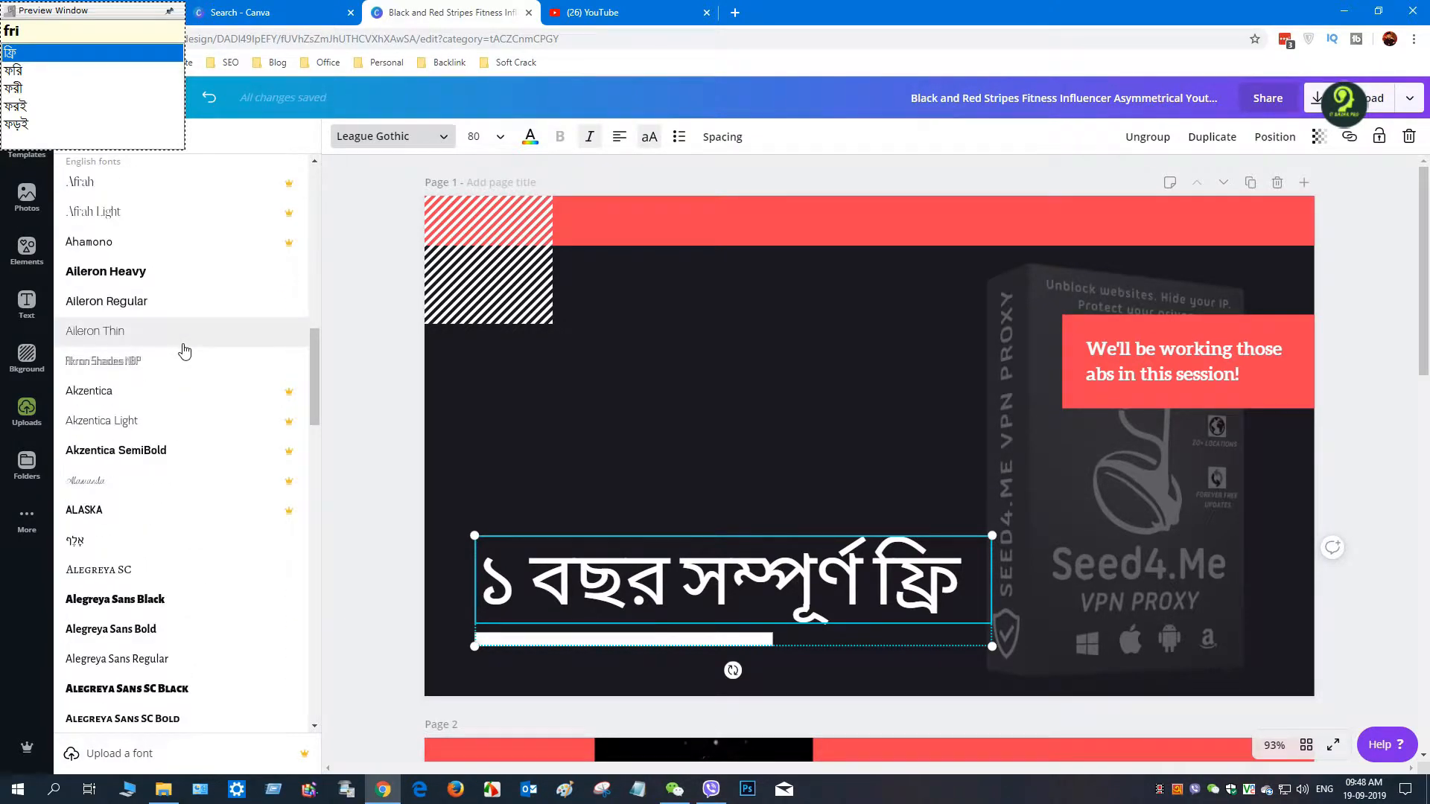
pyautogui.click(1177, 786)
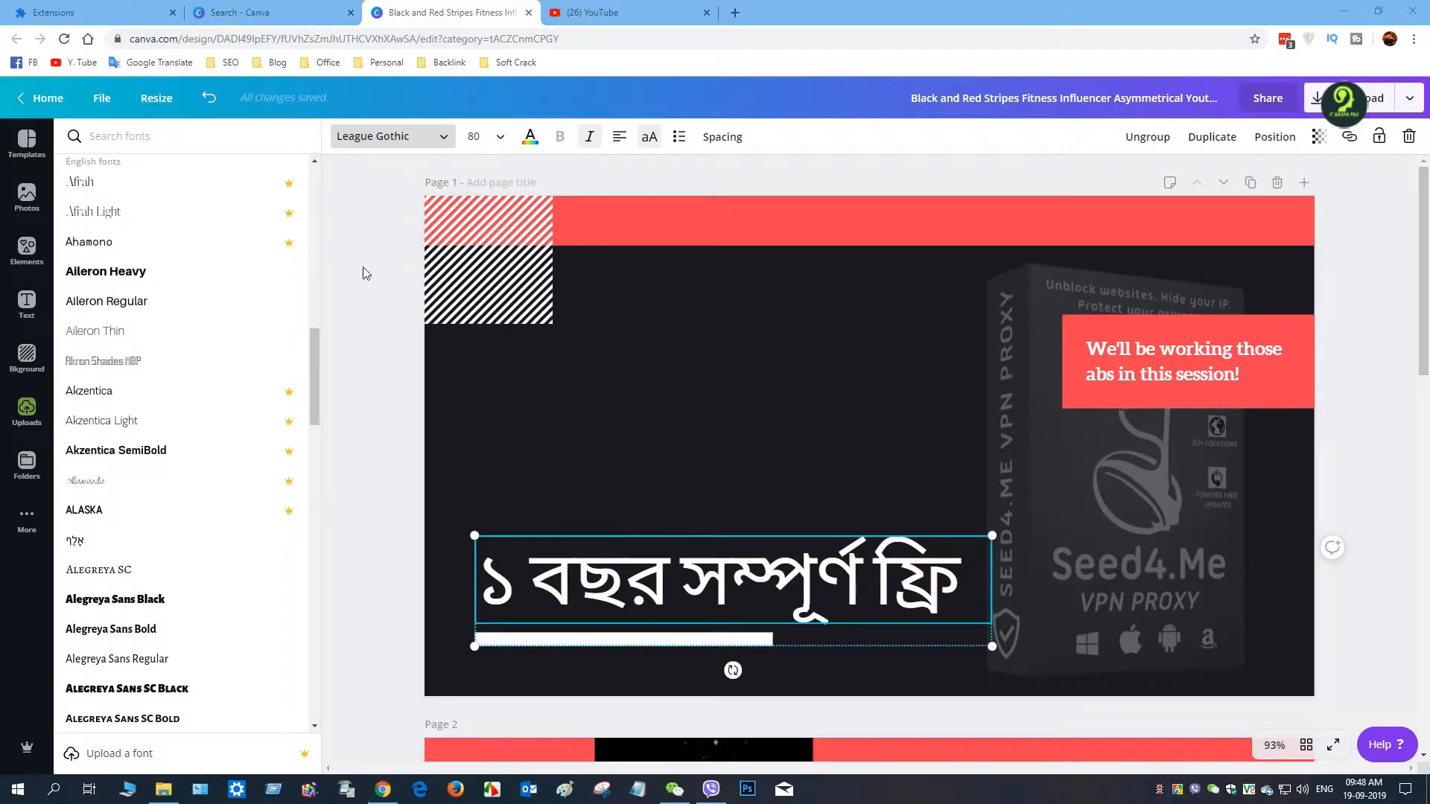
pyautogui.click(199, 142)
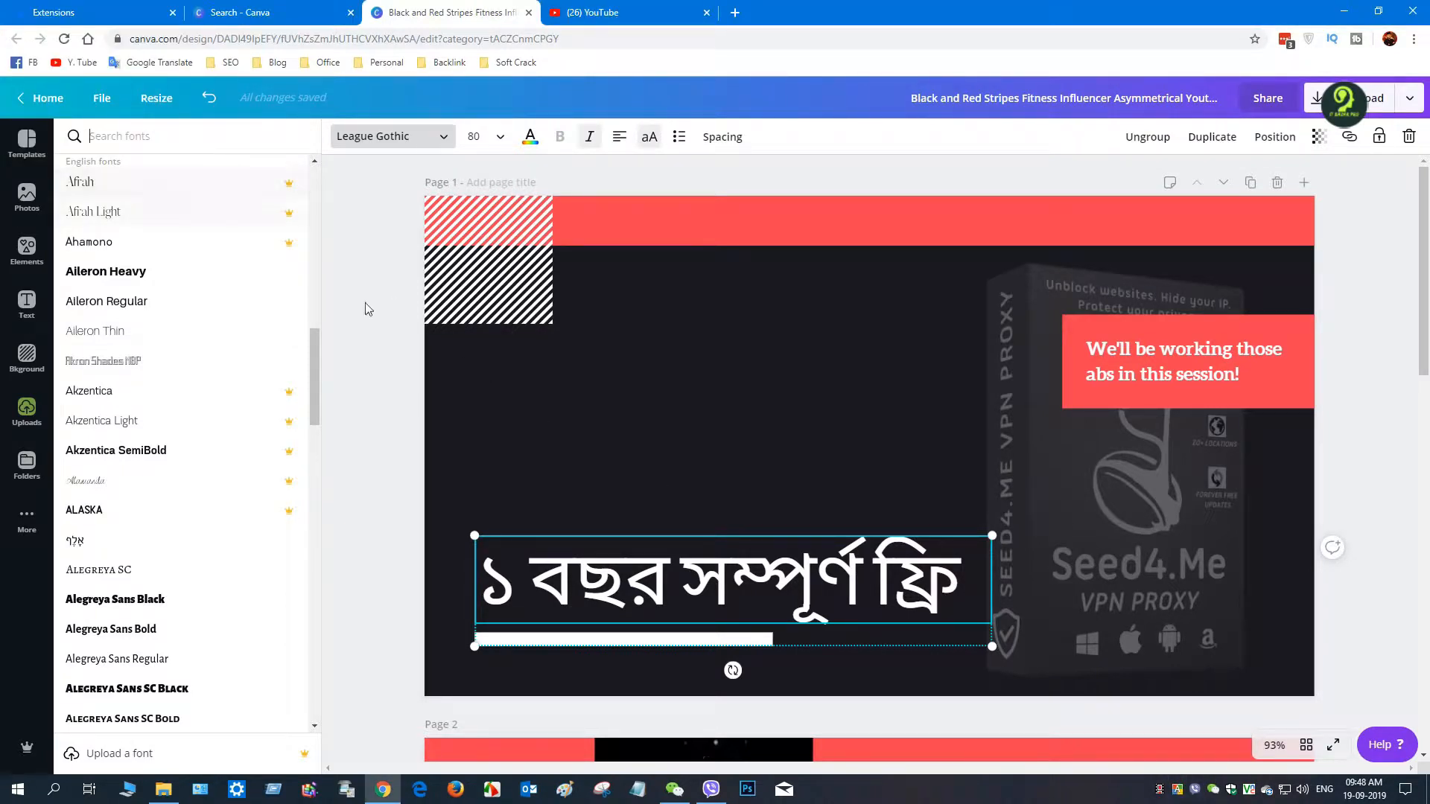
pyautogui.write('amar')
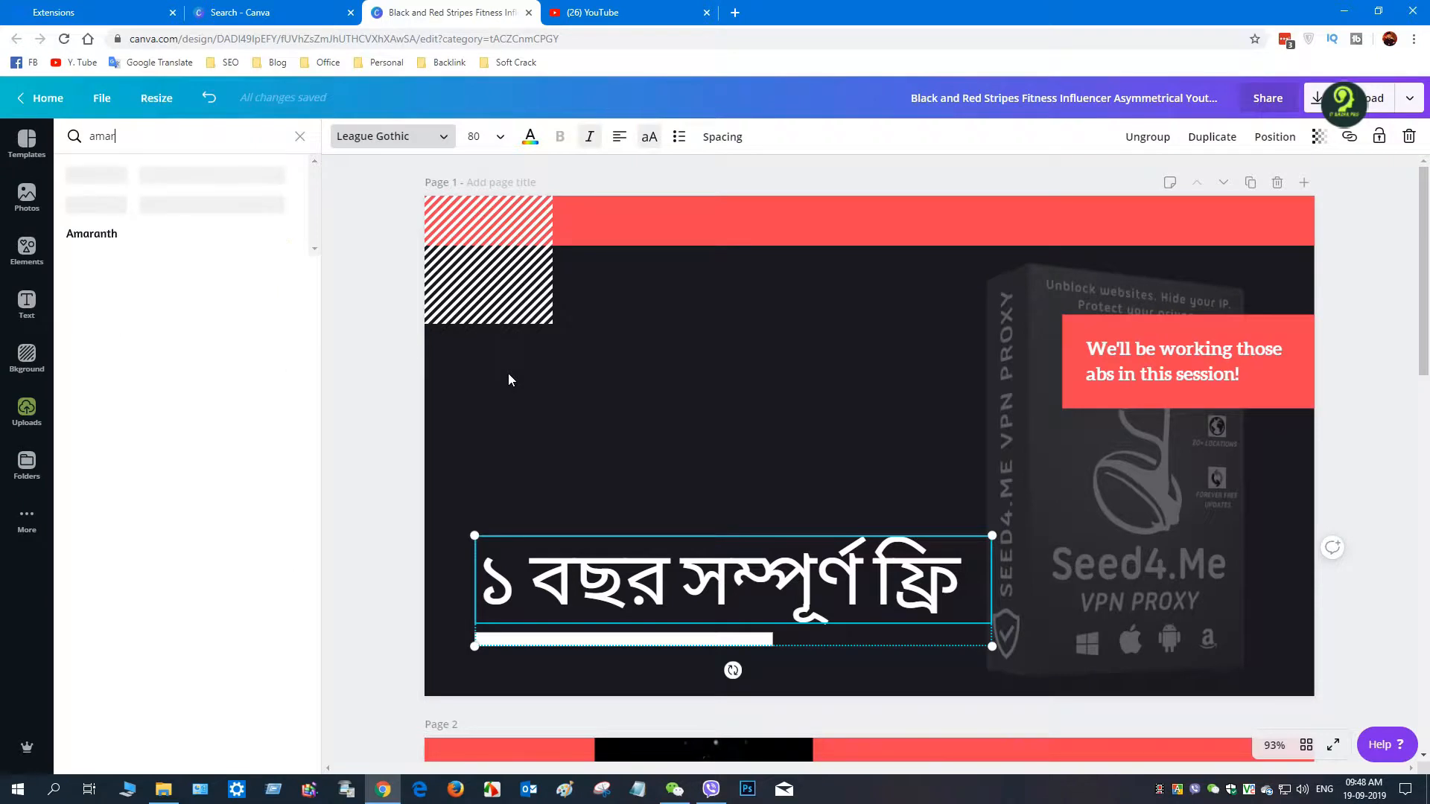
pyautogui.click(195, 180)
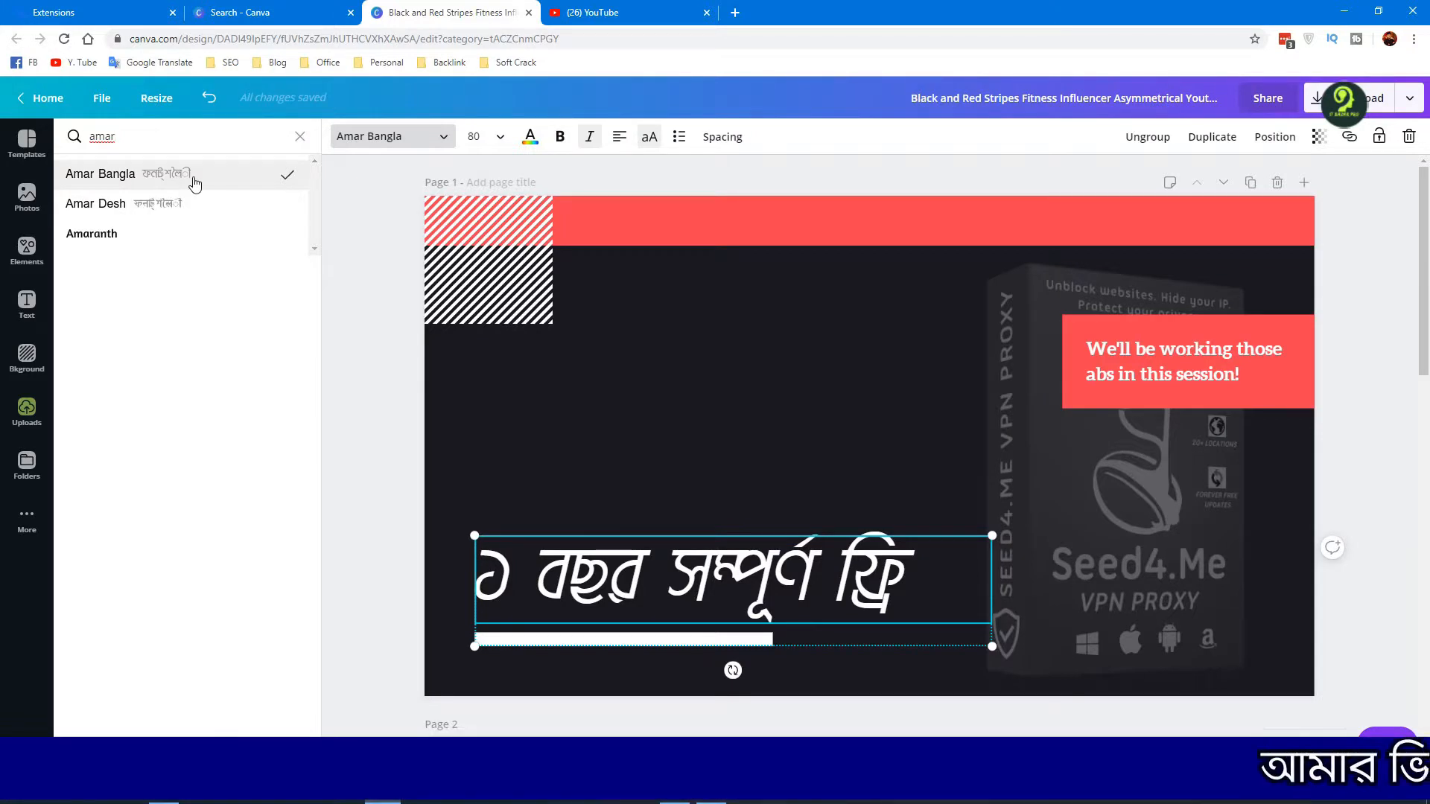
pyautogui.click(157, 206)
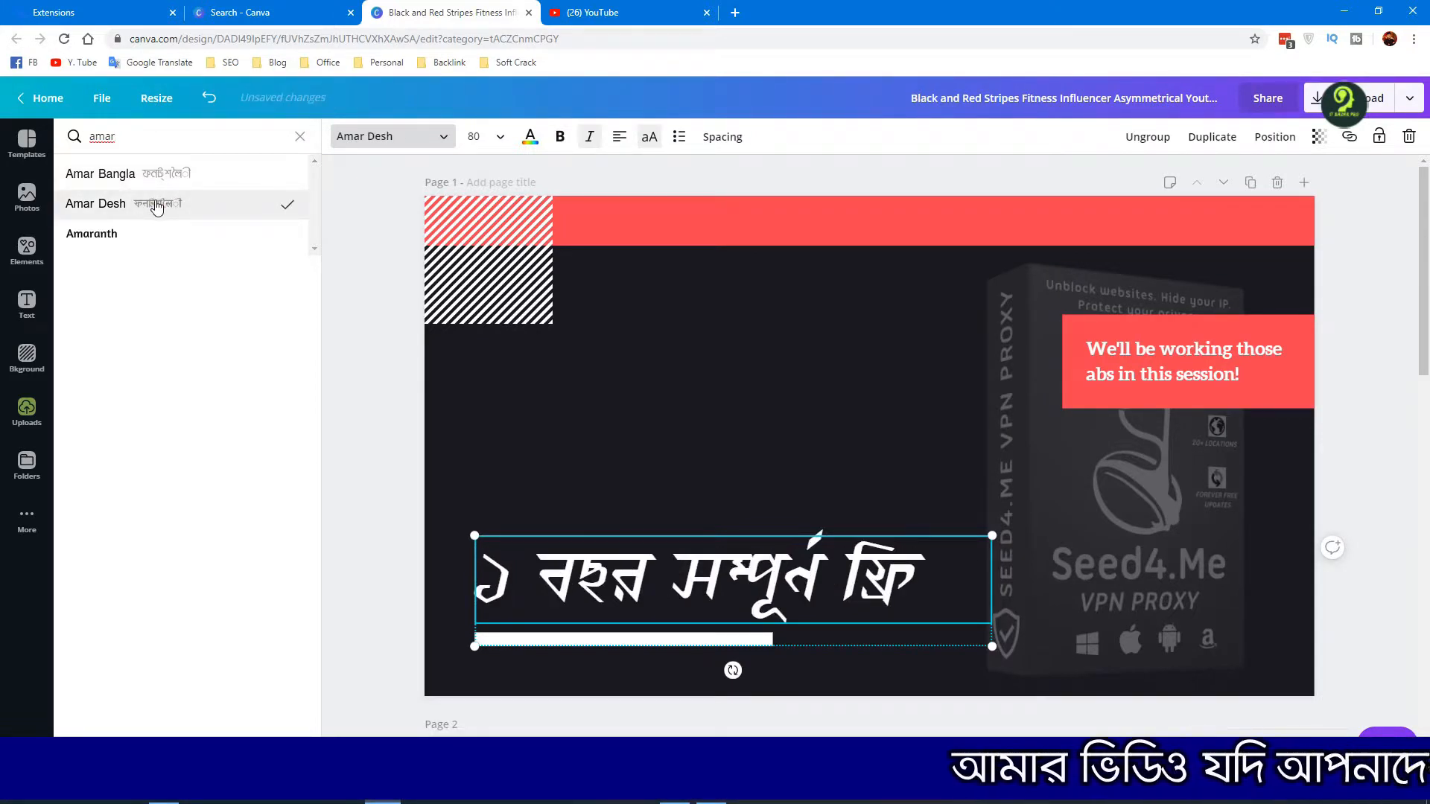
pyautogui.click(163, 179)
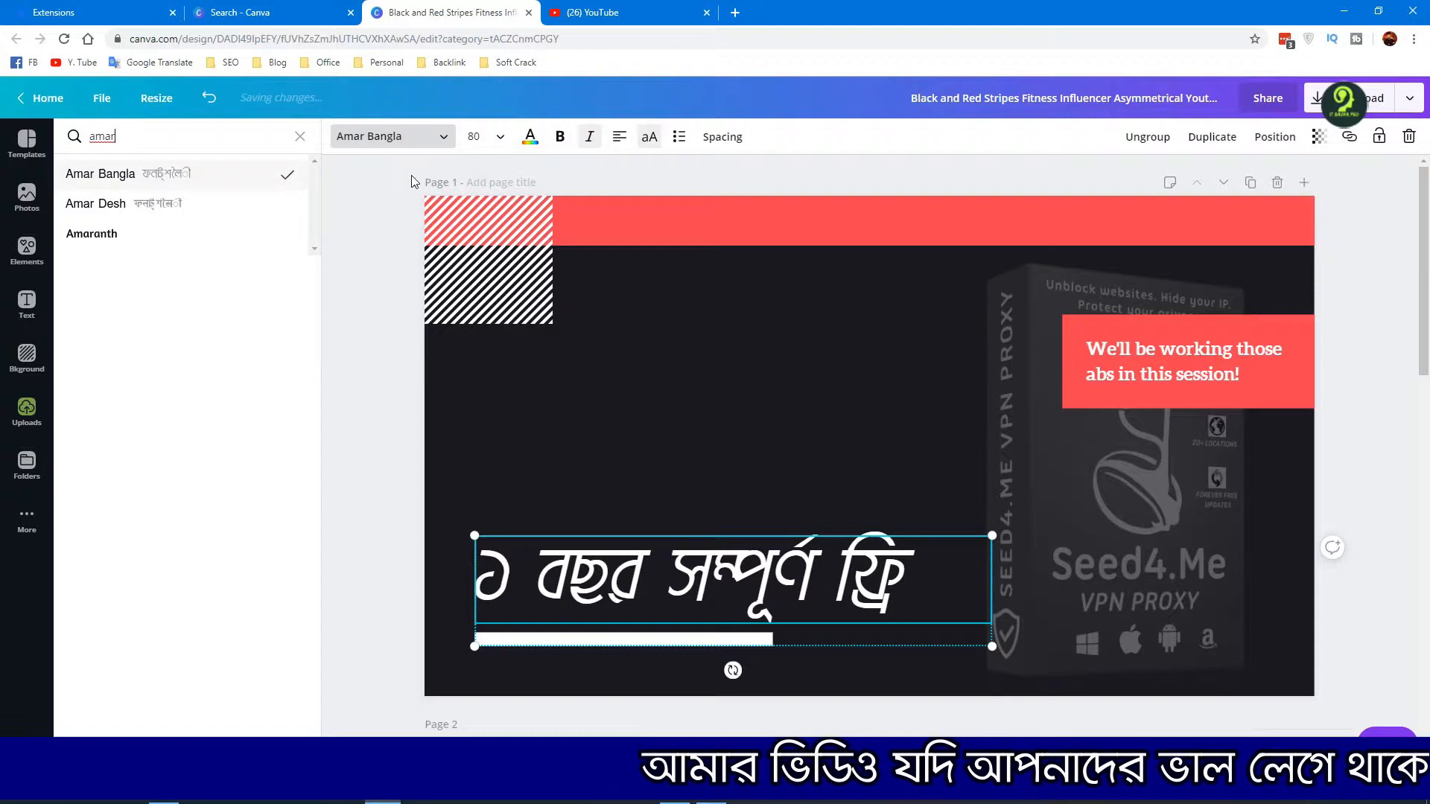
pyautogui.click(557, 139)
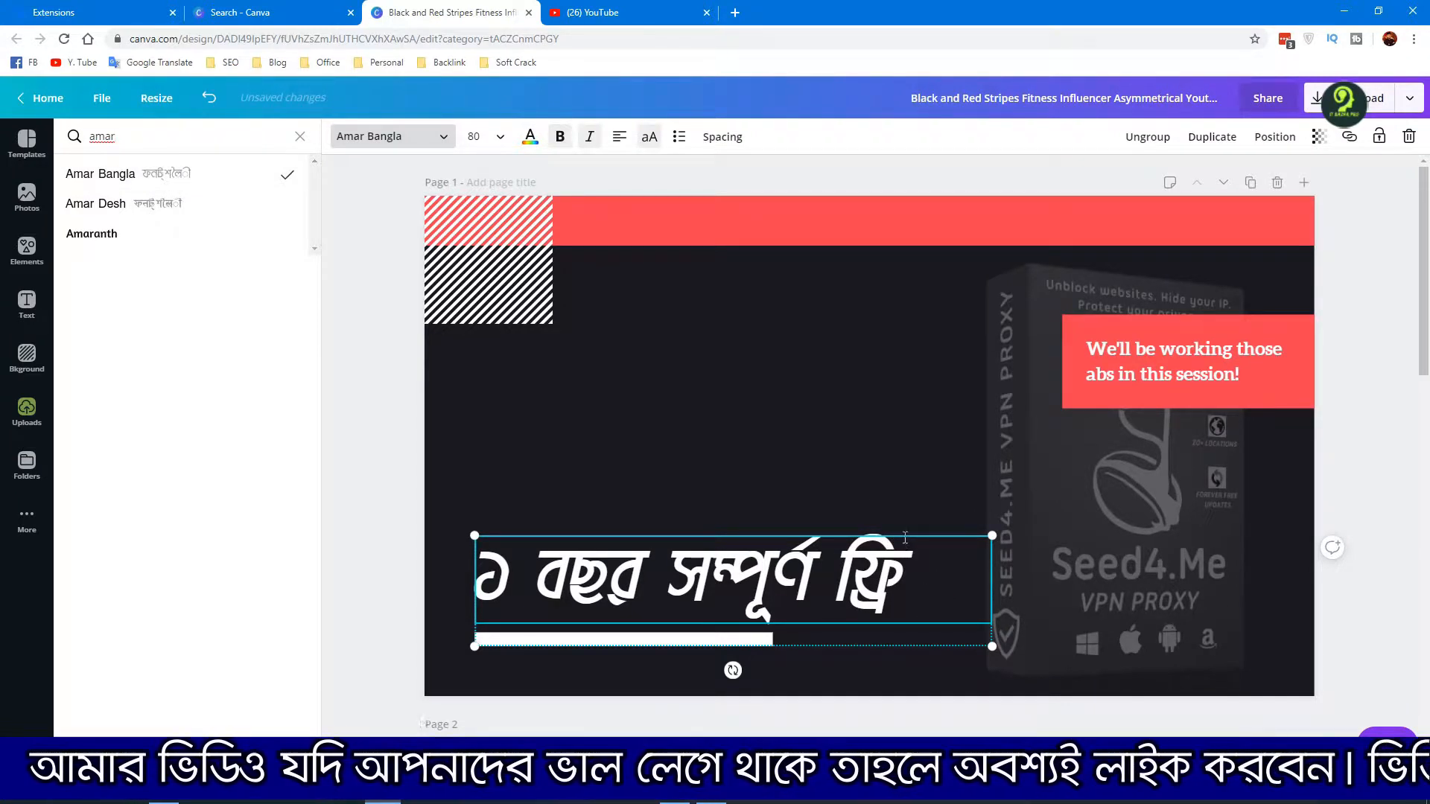
pyautogui.moveTo(855, 637); pyautogui.dragTo(847, 538)
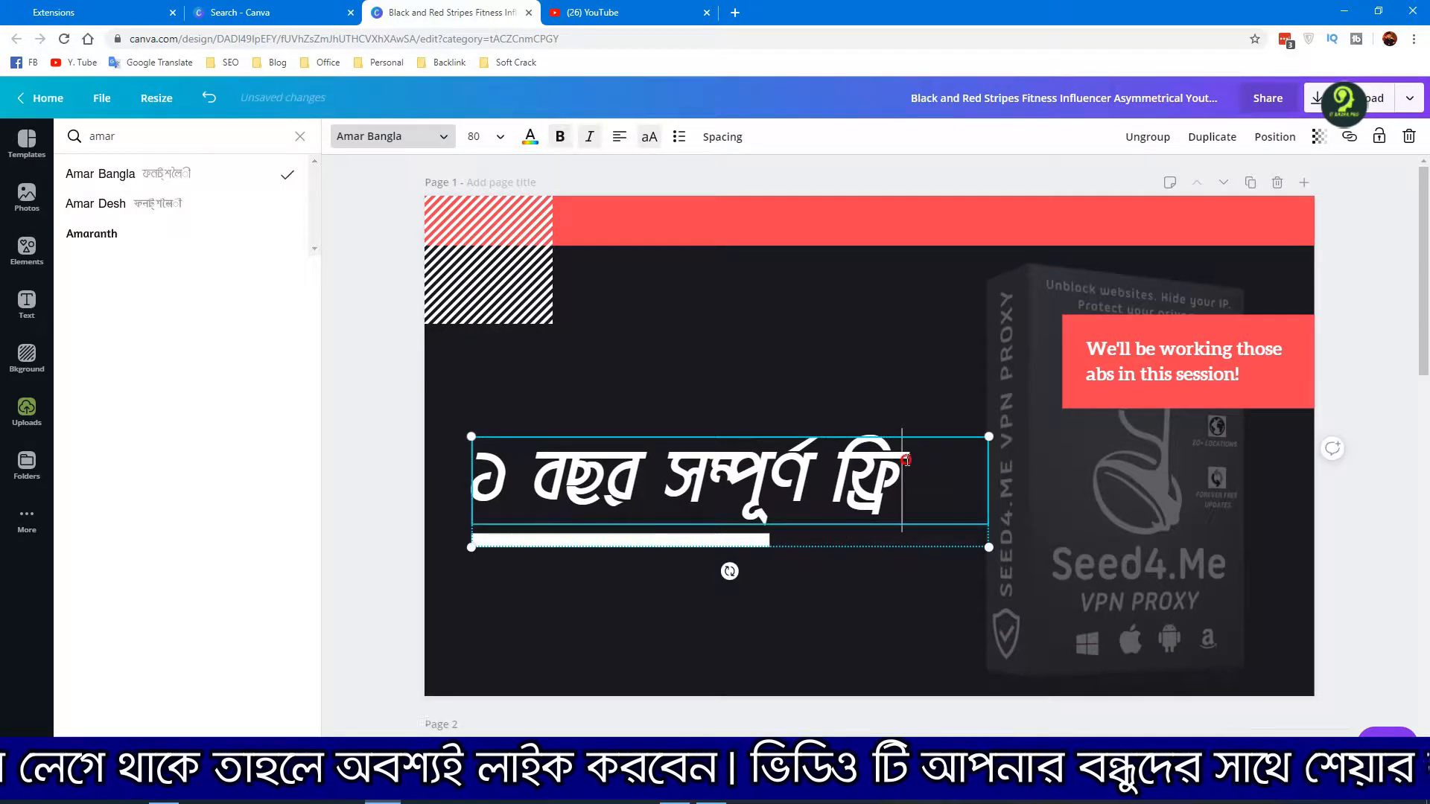
pyautogui.press('Return')
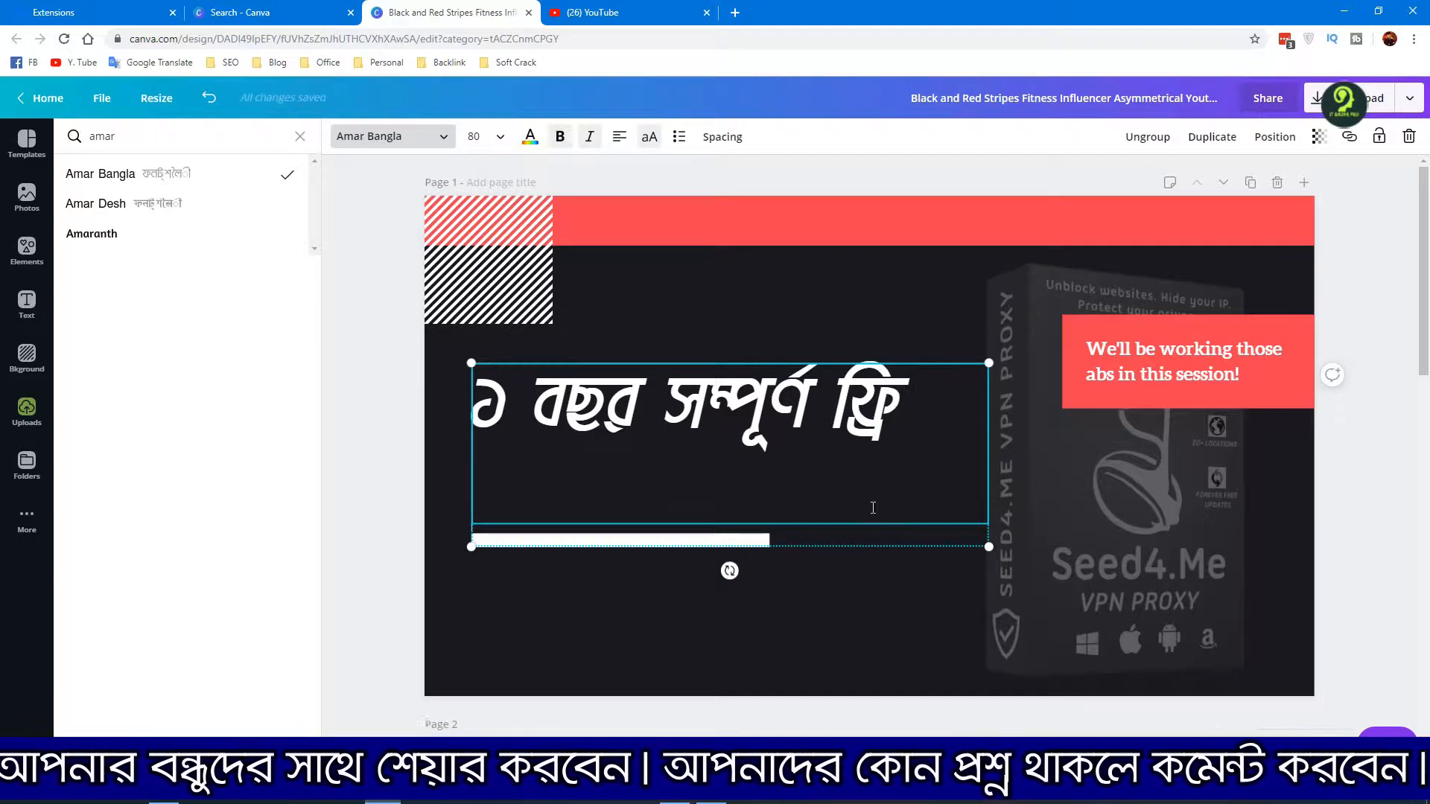
pyautogui.press('Return')
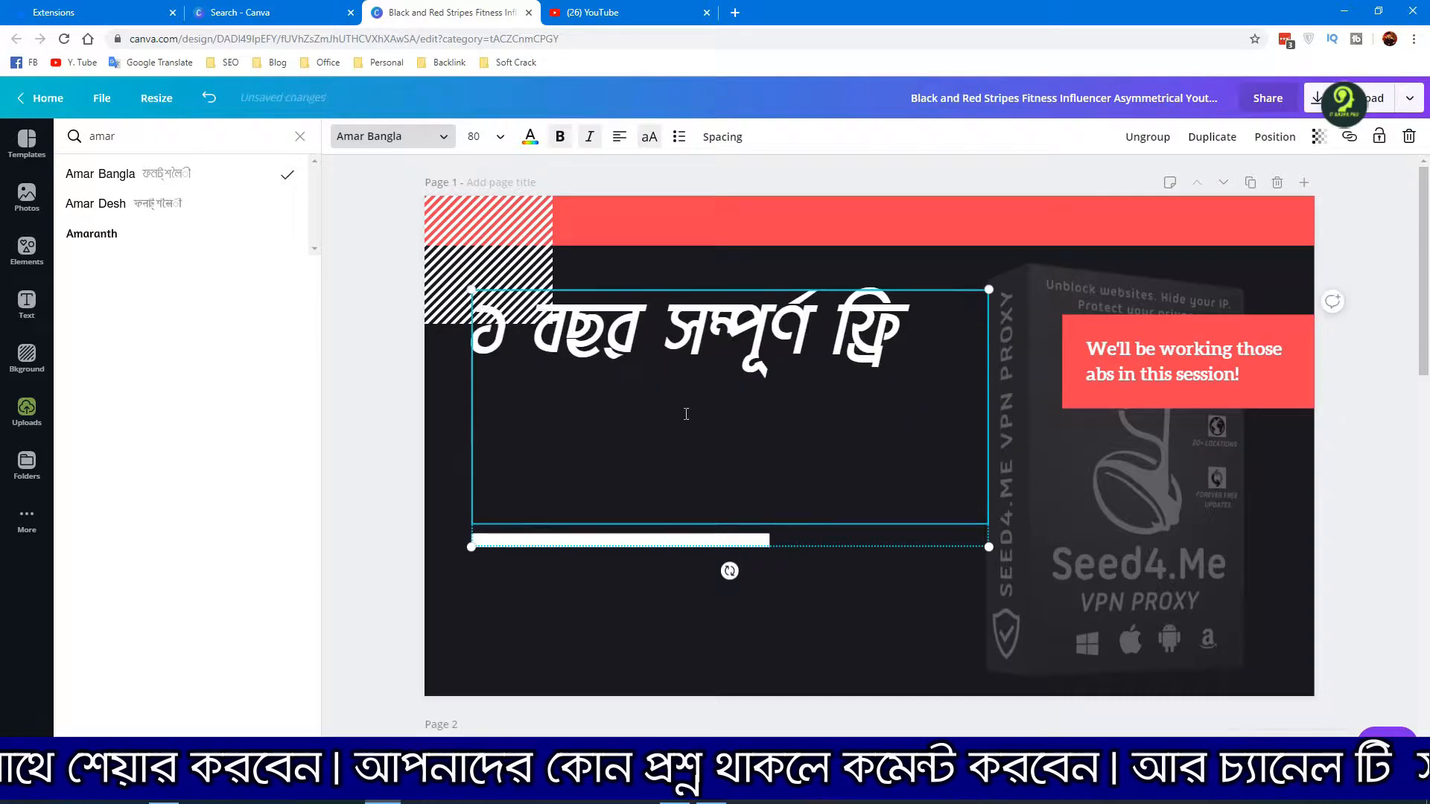
pyautogui.click(920, 338)
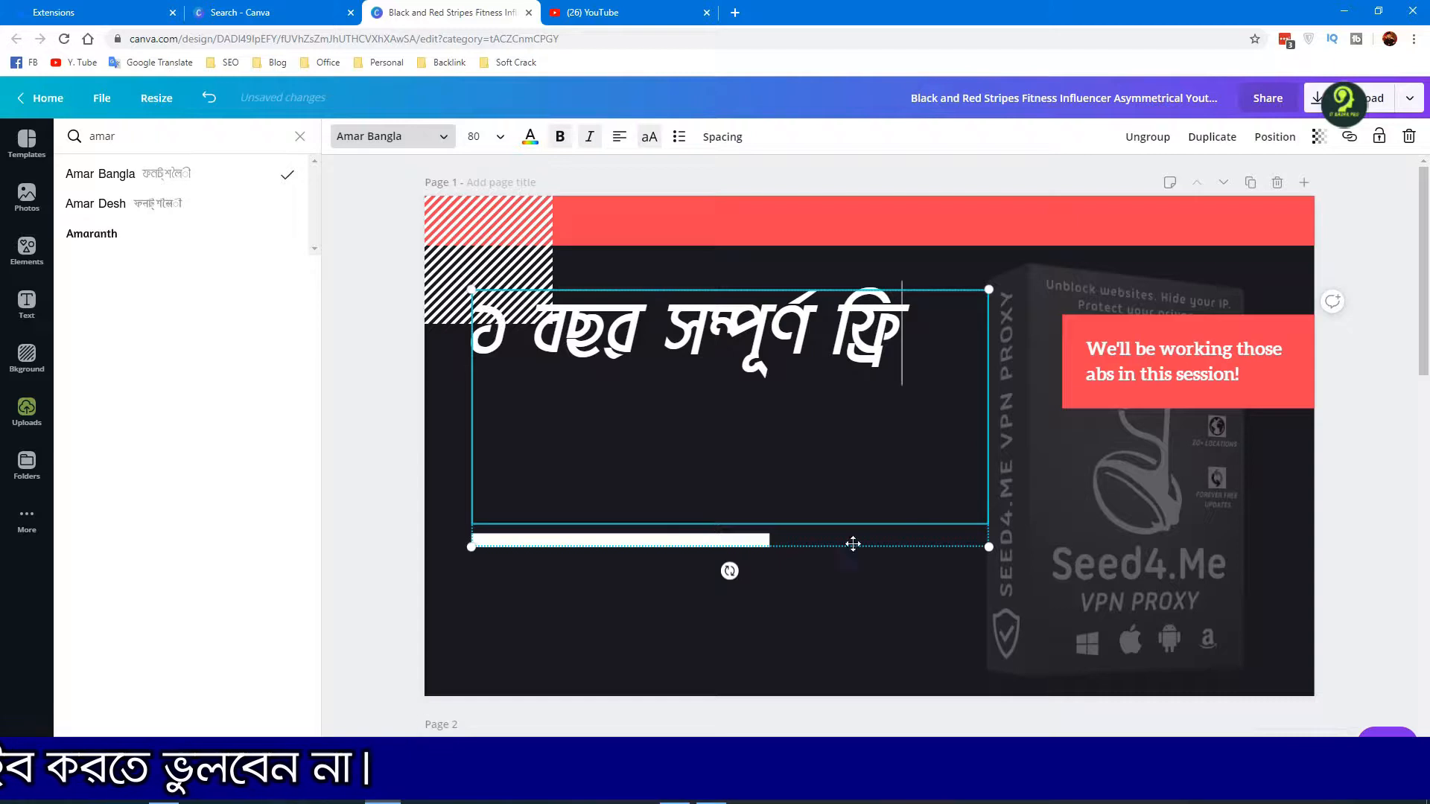
pyautogui.click(929, 354)
pyautogui.press('Delete')
pyautogui.press('Delete')
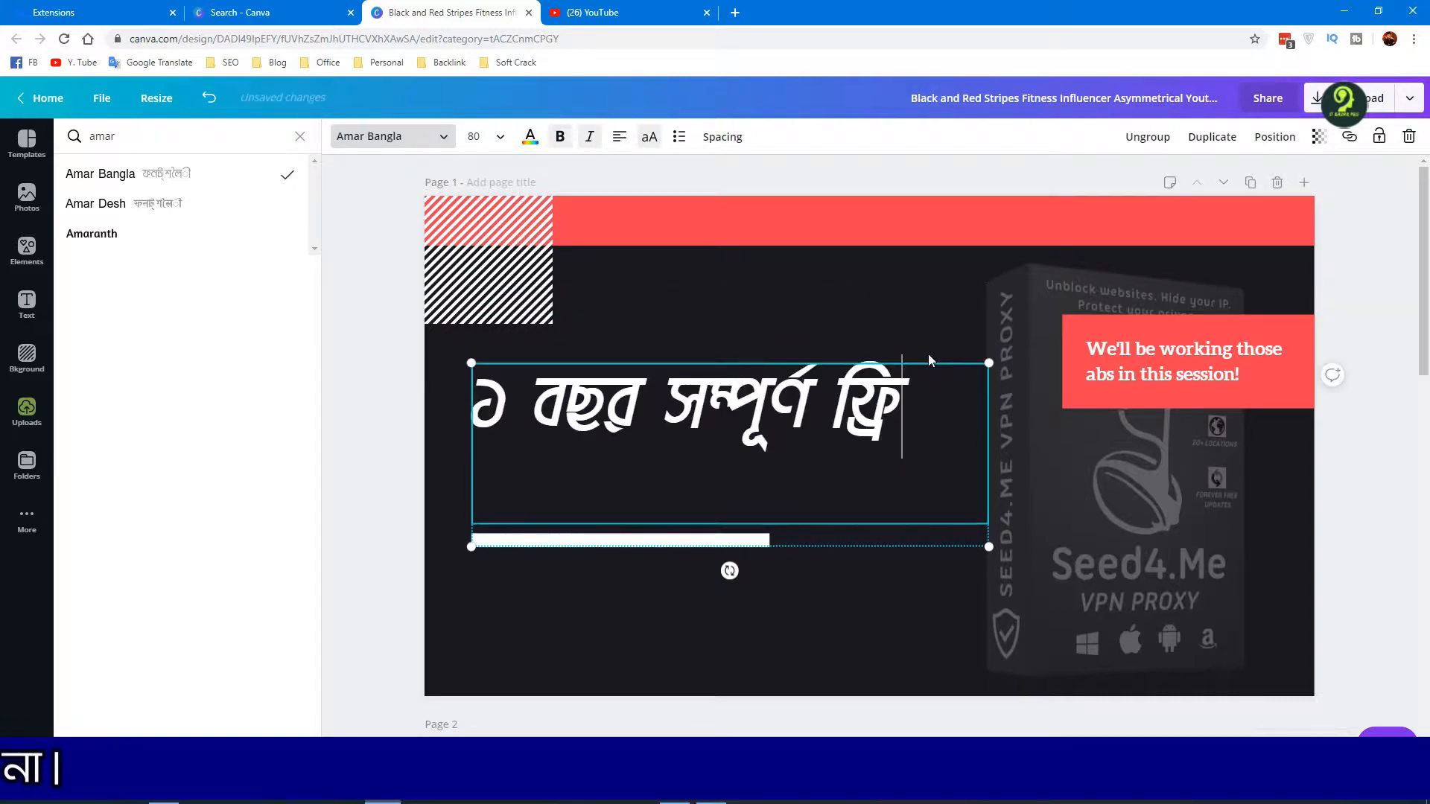
# Step: Set the Bangla title's font size to 90 and move the title with its white bar near the page's lower edge
pyautogui.moveTo(908, 468); pyautogui.dragTo(460, 429)
pyautogui.click(478, 144)
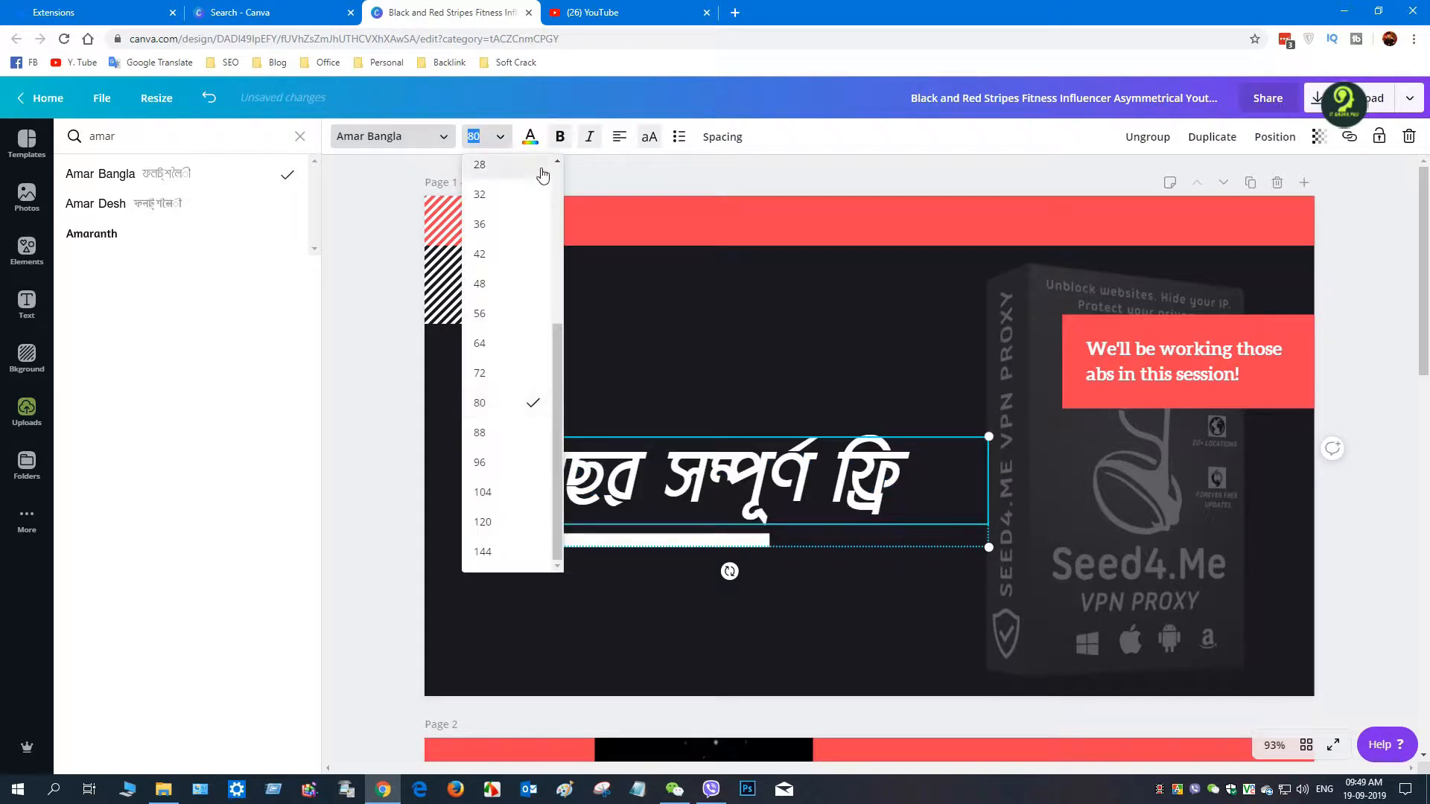
pyautogui.write('90')
pyautogui.press('Return')
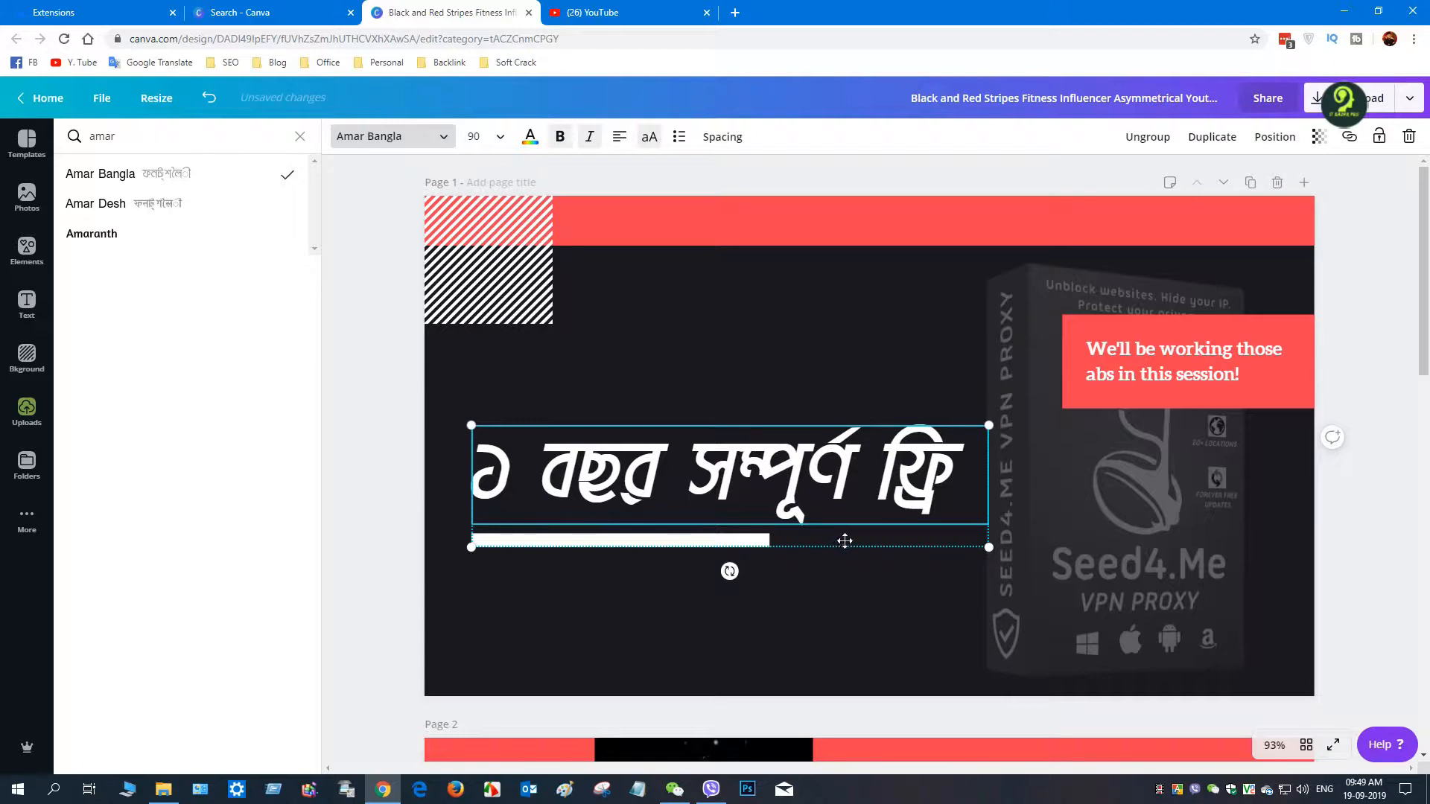
pyautogui.moveTo(842, 543); pyautogui.dragTo(836, 649)
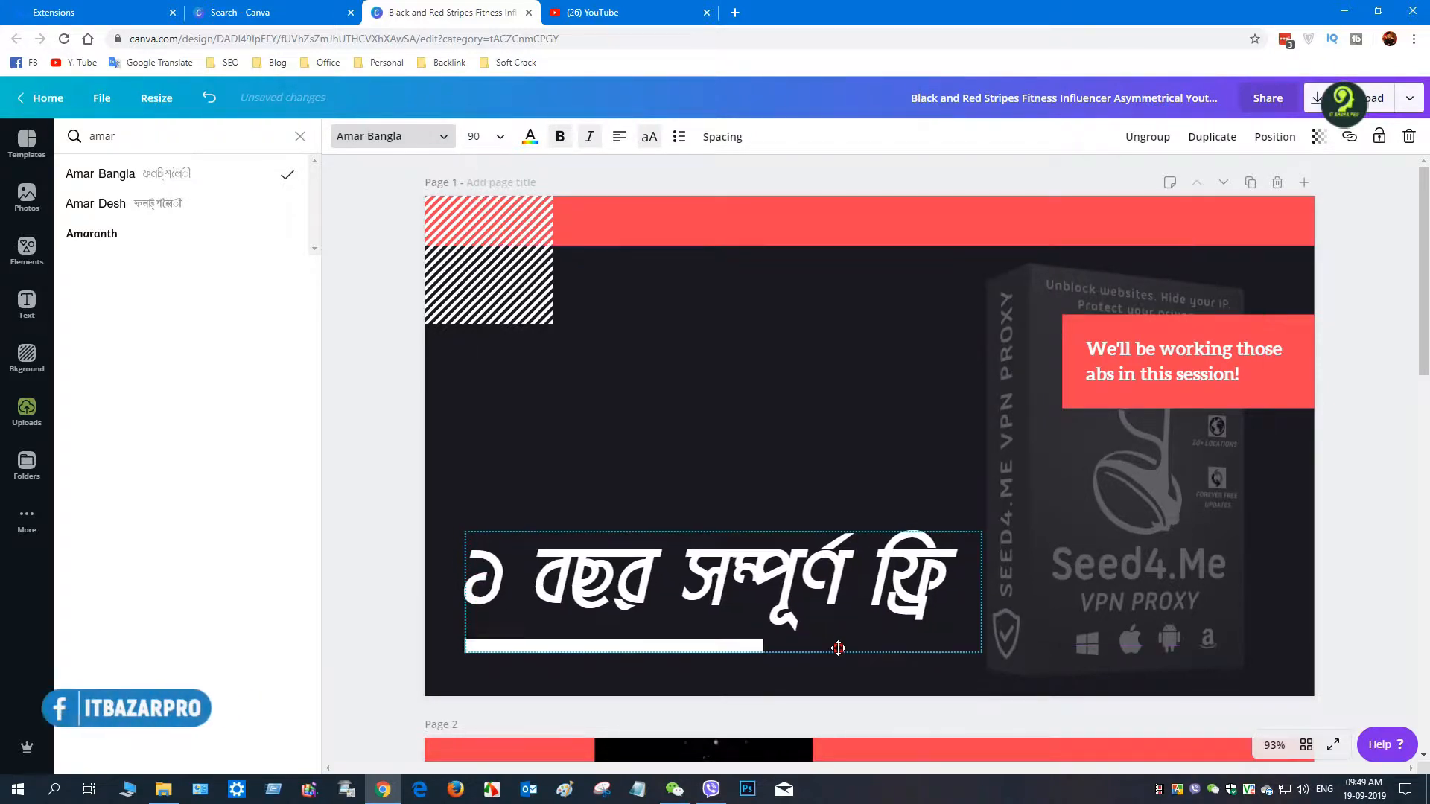
# Step: Ungroup the title from its white bar and stretch the bar to span the width of the title text
pyautogui.click(759, 649)
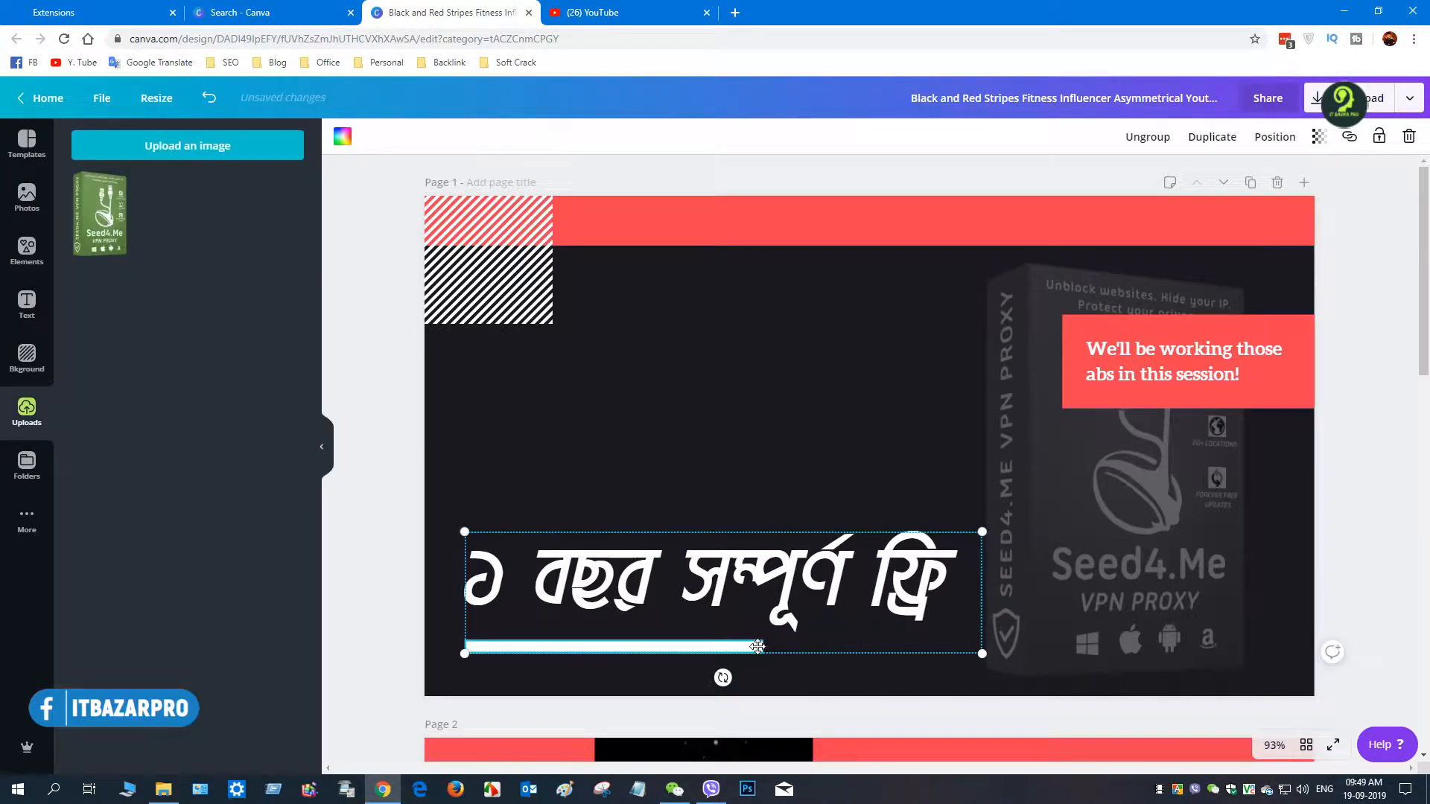
pyautogui.rightClick(790, 599)
pyautogui.click(763, 564)
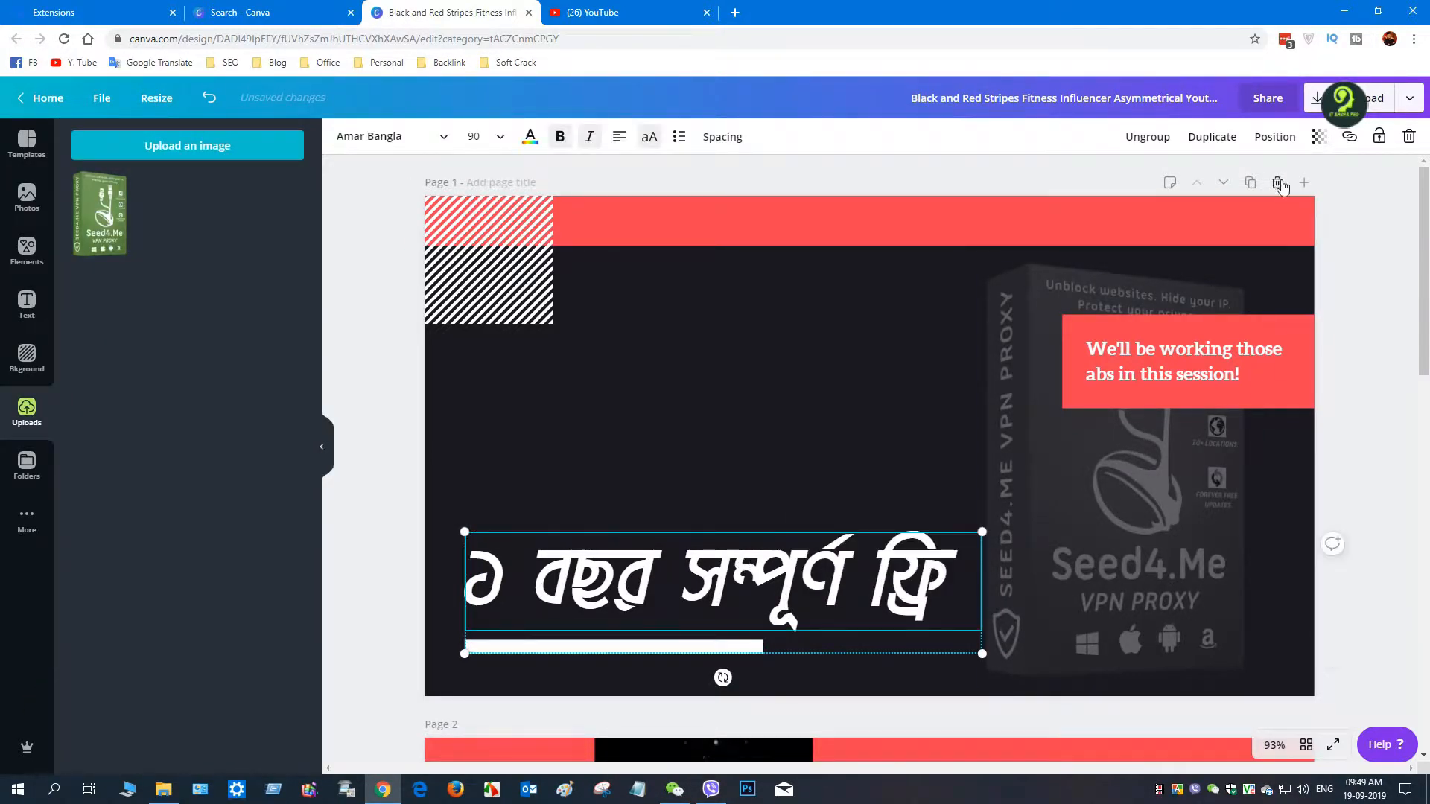
pyautogui.click(1148, 136)
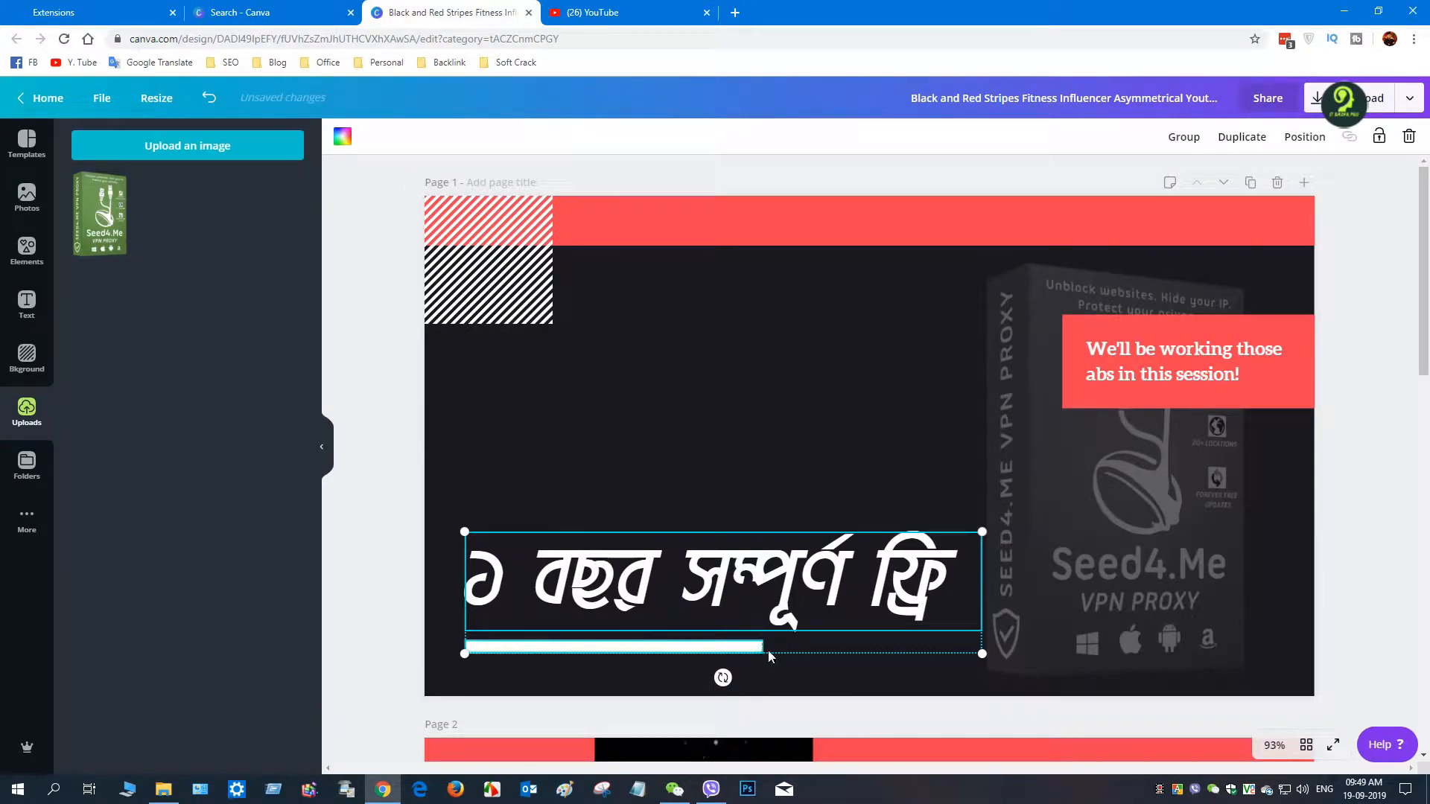
pyautogui.click(737, 509)
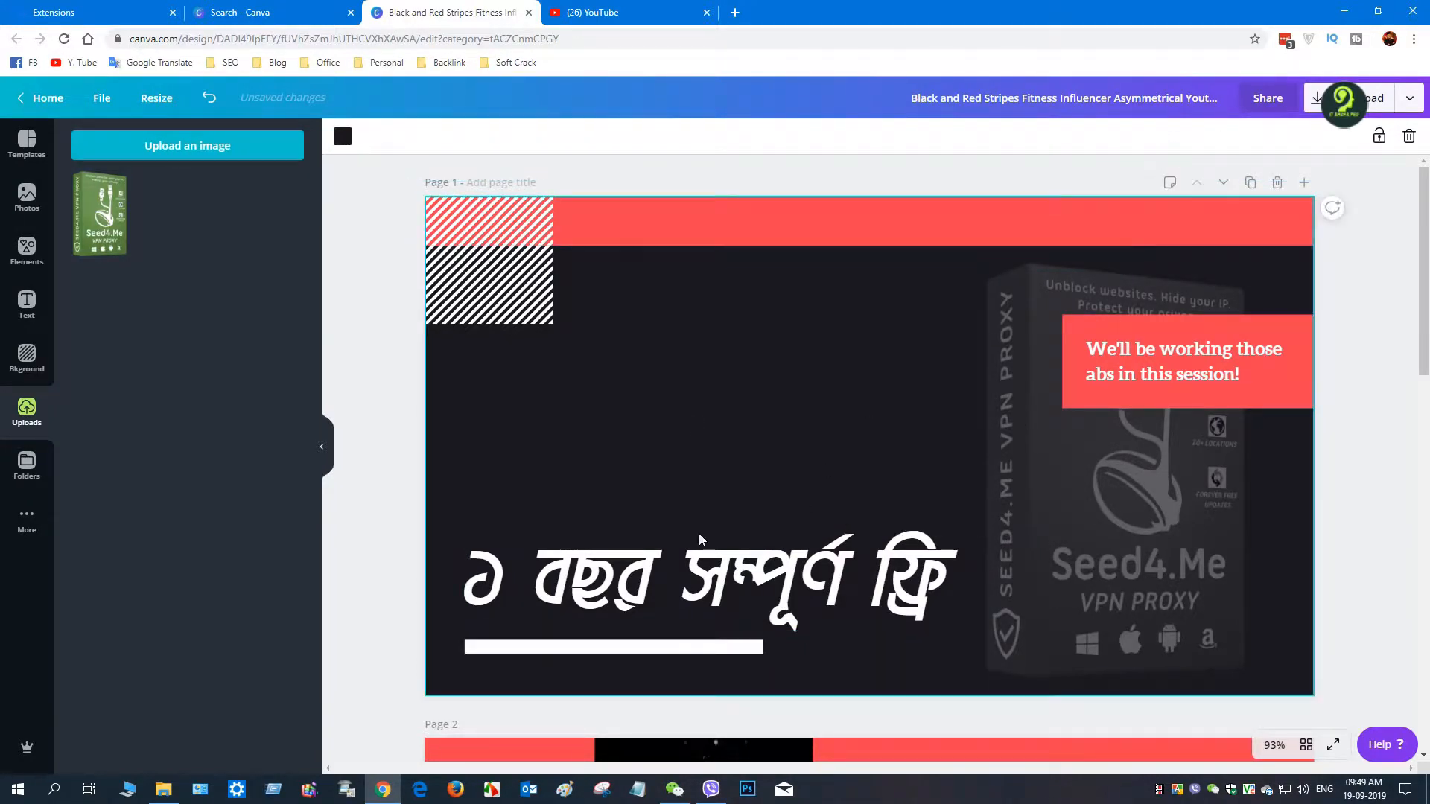
pyautogui.click(655, 647)
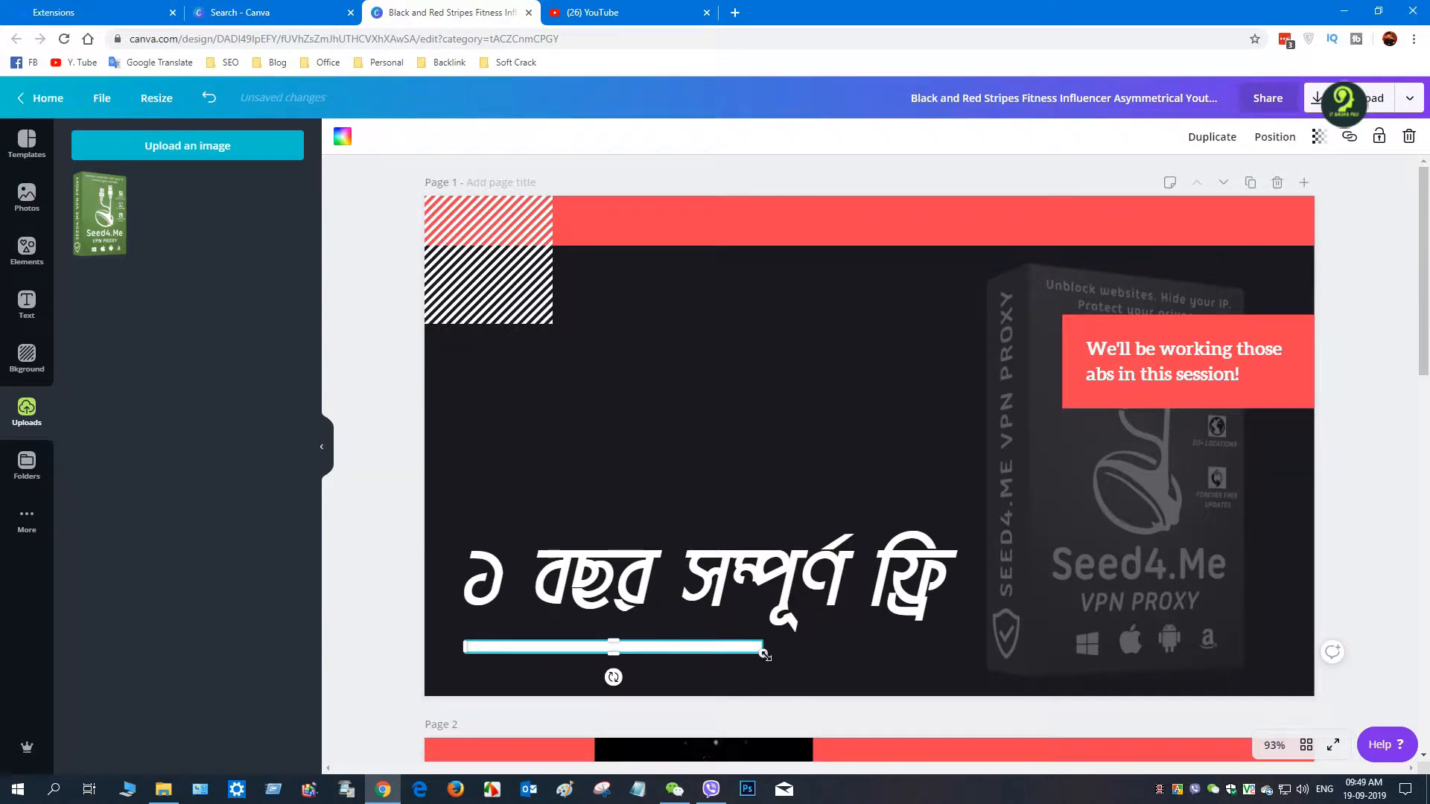
pyautogui.moveTo(765, 655); pyautogui.dragTo(953, 655)
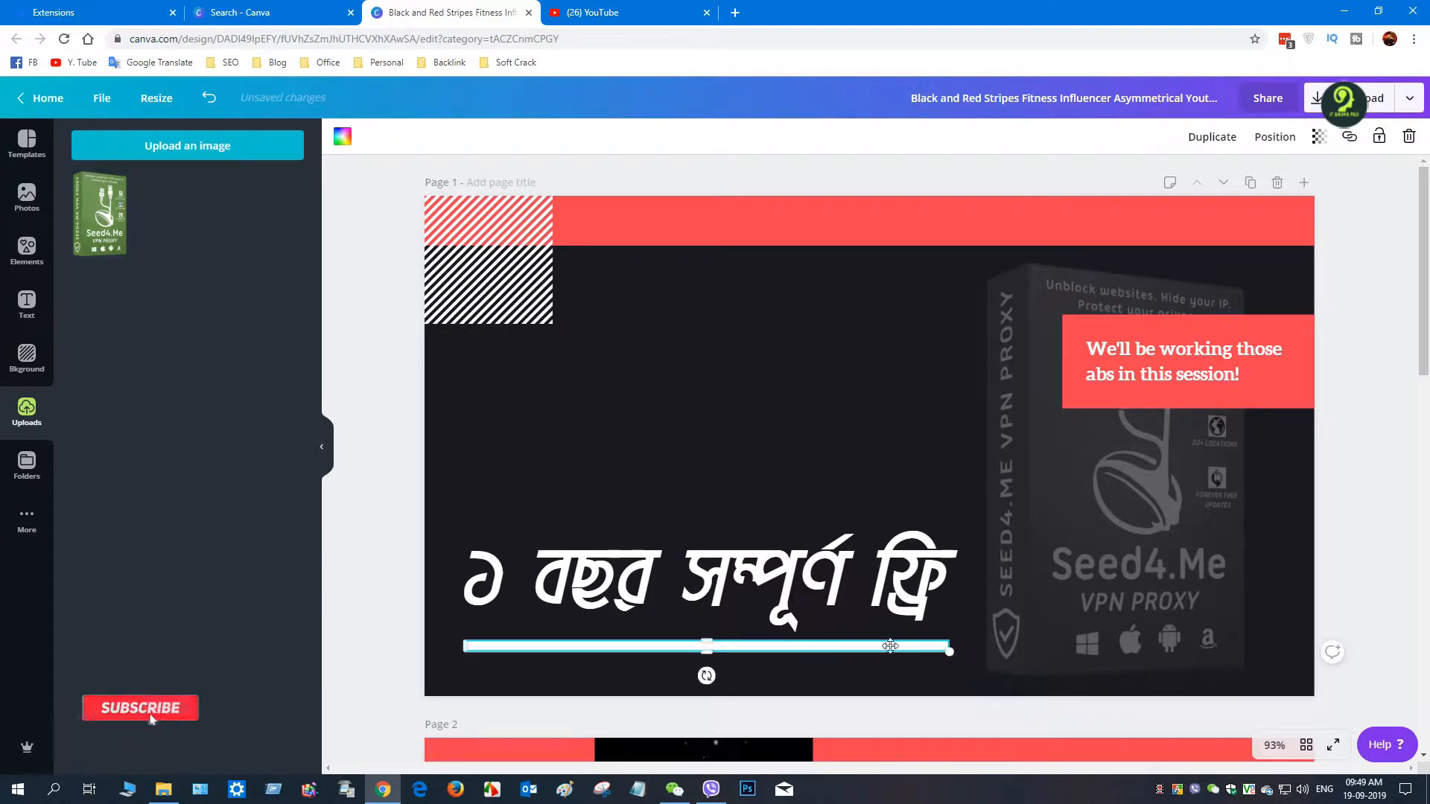
# Step: Nudge the Bangla title down close to the white bar and slightly to the right
pyautogui.click(758, 574)
pyautogui.press('Down')
pyautogui.press('Down')
pyautogui.press('Down')
pyautogui.press('Down')
pyautogui.press('Down')
pyautogui.press('Down')
pyautogui.press('Down')
pyautogui.press('Down')
pyautogui.press('Down')
pyautogui.press('Down')
pyautogui.press('Down')
pyautogui.press('Down')
pyautogui.press('Down')
pyautogui.press('Down')
pyautogui.press('Down')
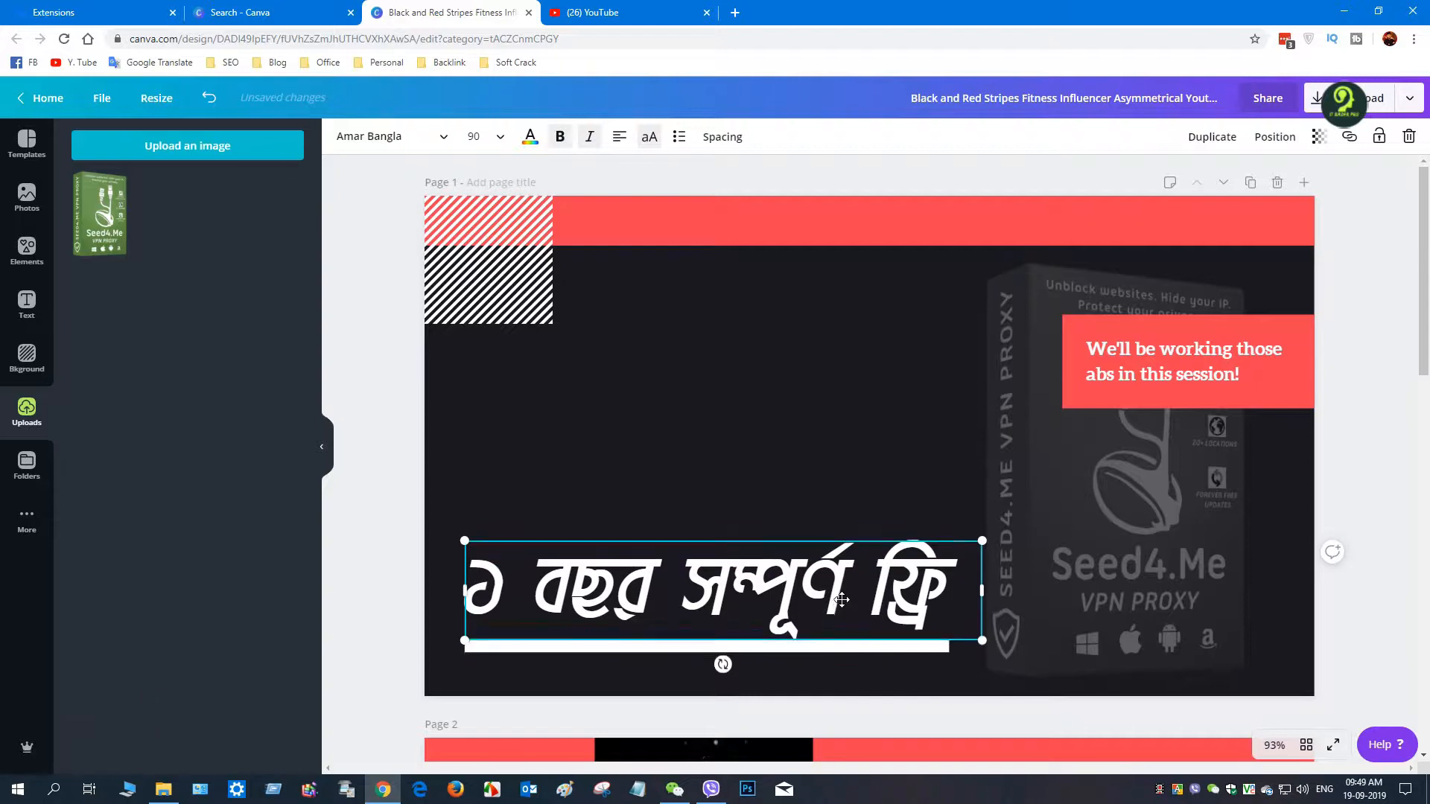
pyautogui.press('Right')
pyautogui.press('Right')
pyautogui.press('Right')
pyautogui.press('Right')
pyautogui.press('Right')
pyautogui.press('Right')
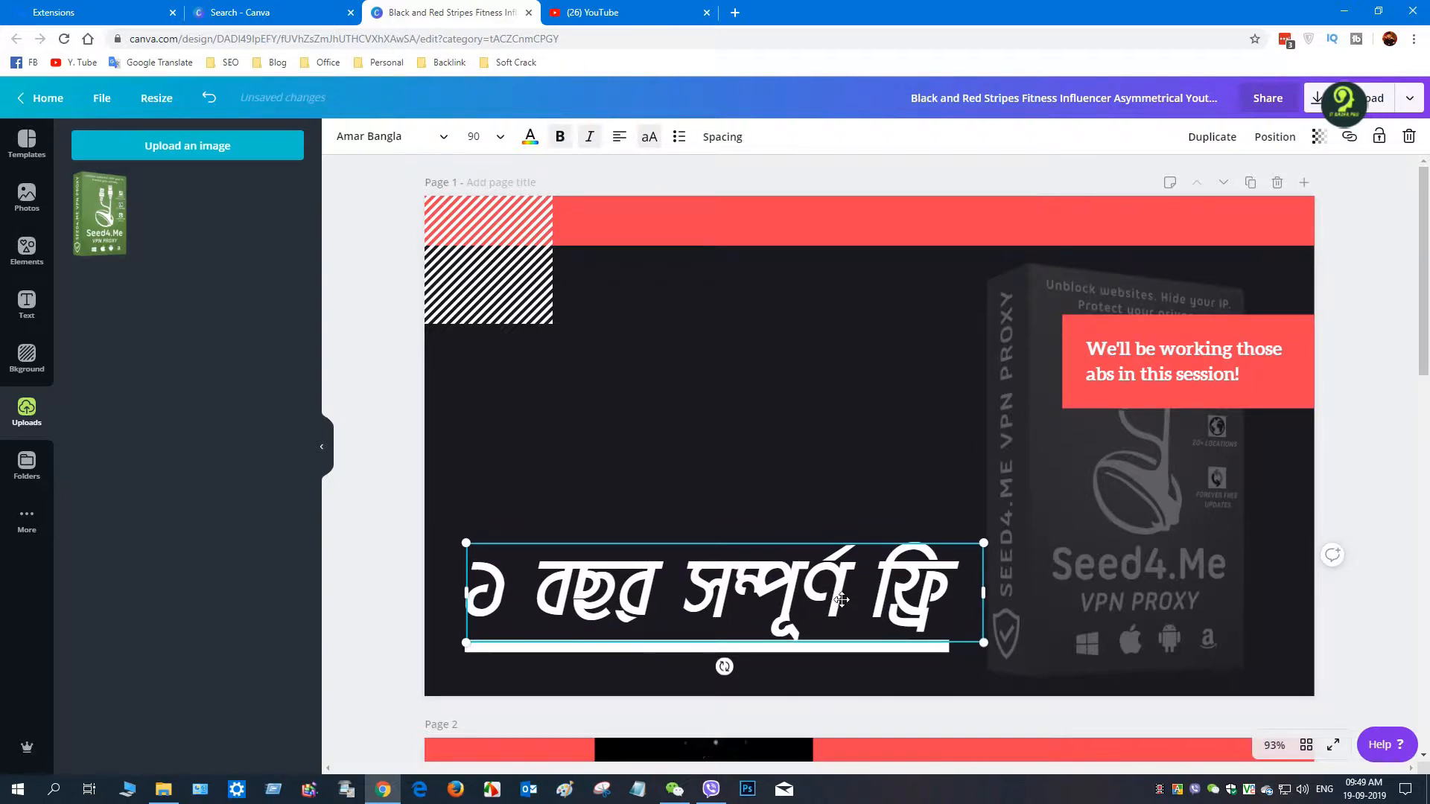
pyautogui.click(837, 492)
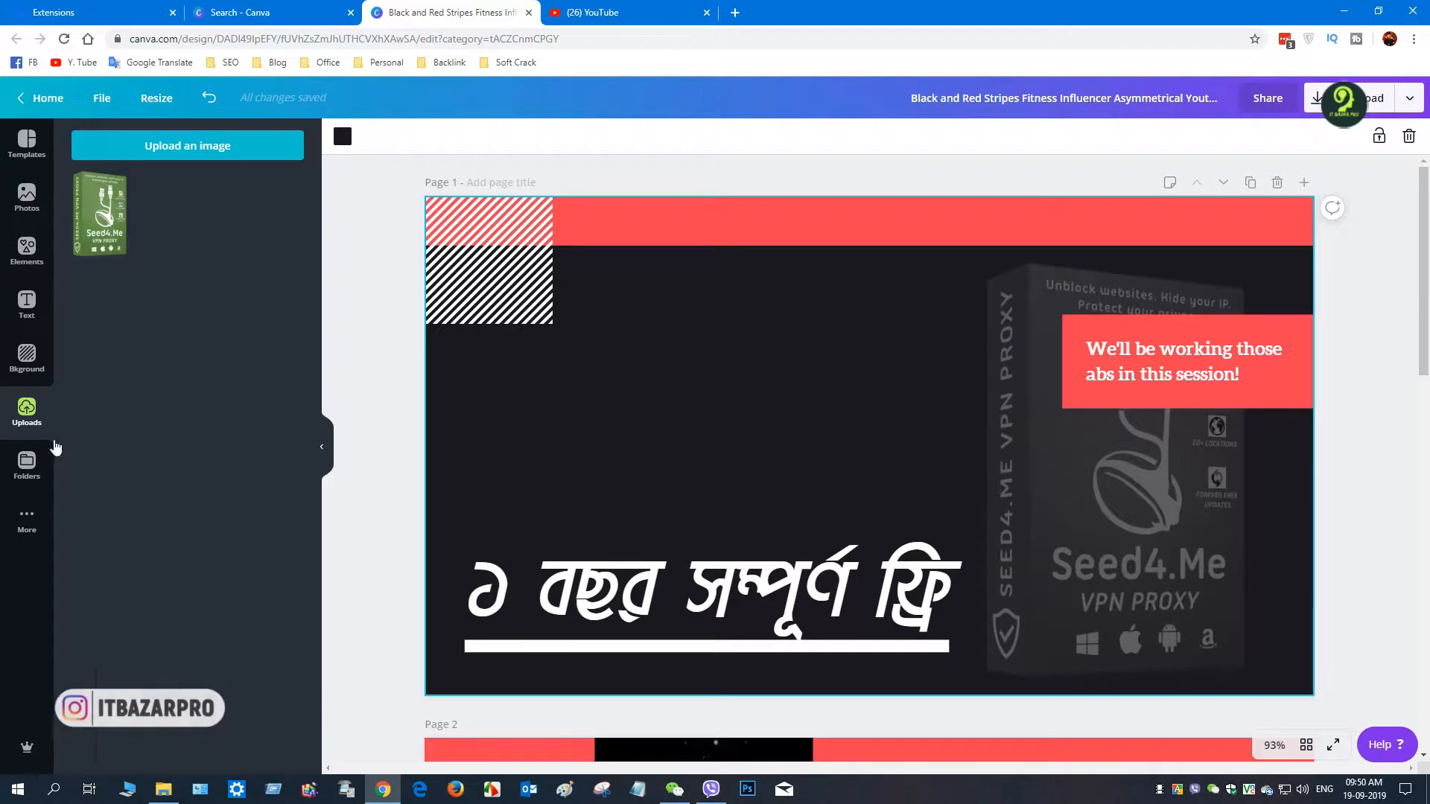
# Step: Add the "Graphic Design" text combination above the Bangla title and ungroup its text lines
pyautogui.click(26, 304)
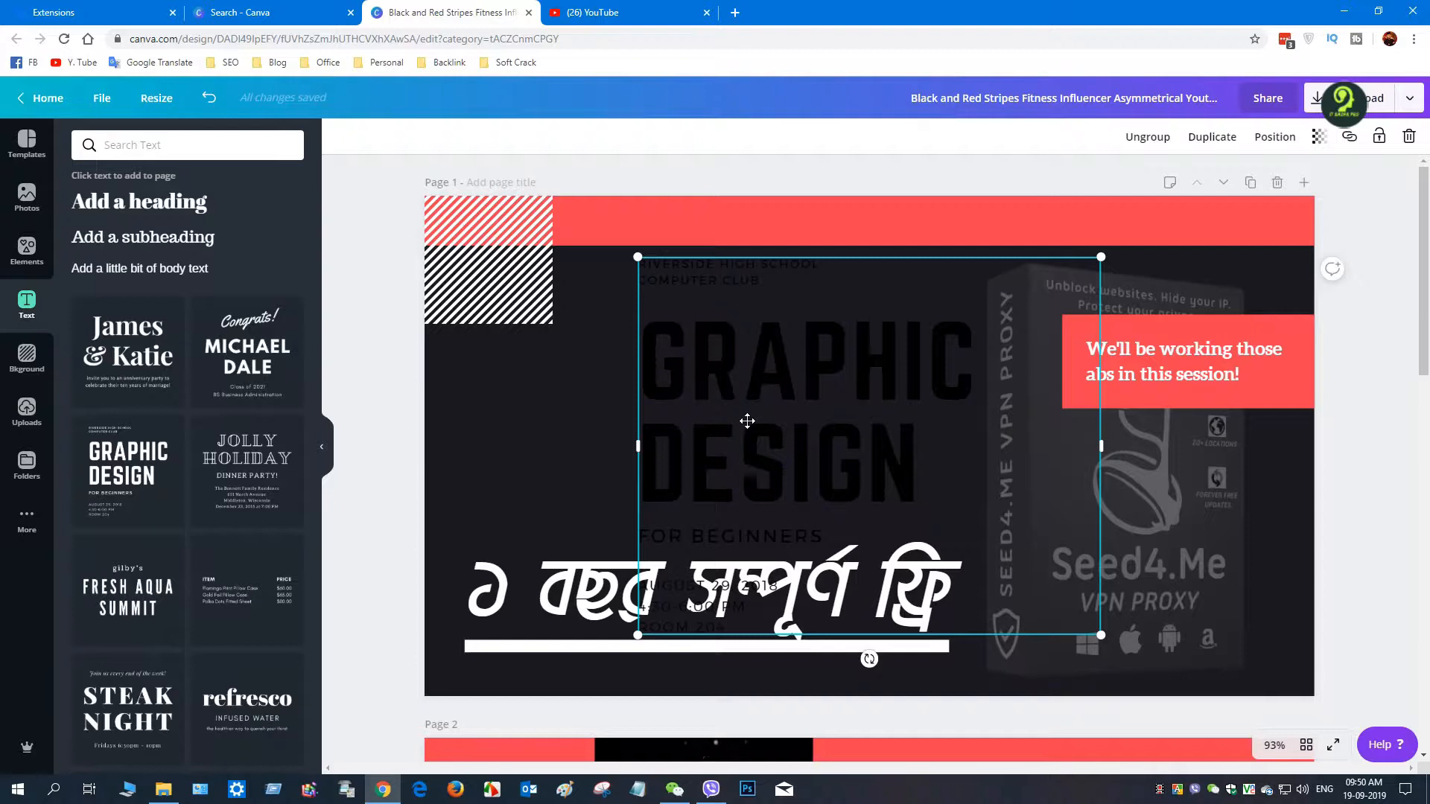
pyautogui.click(748, 420)
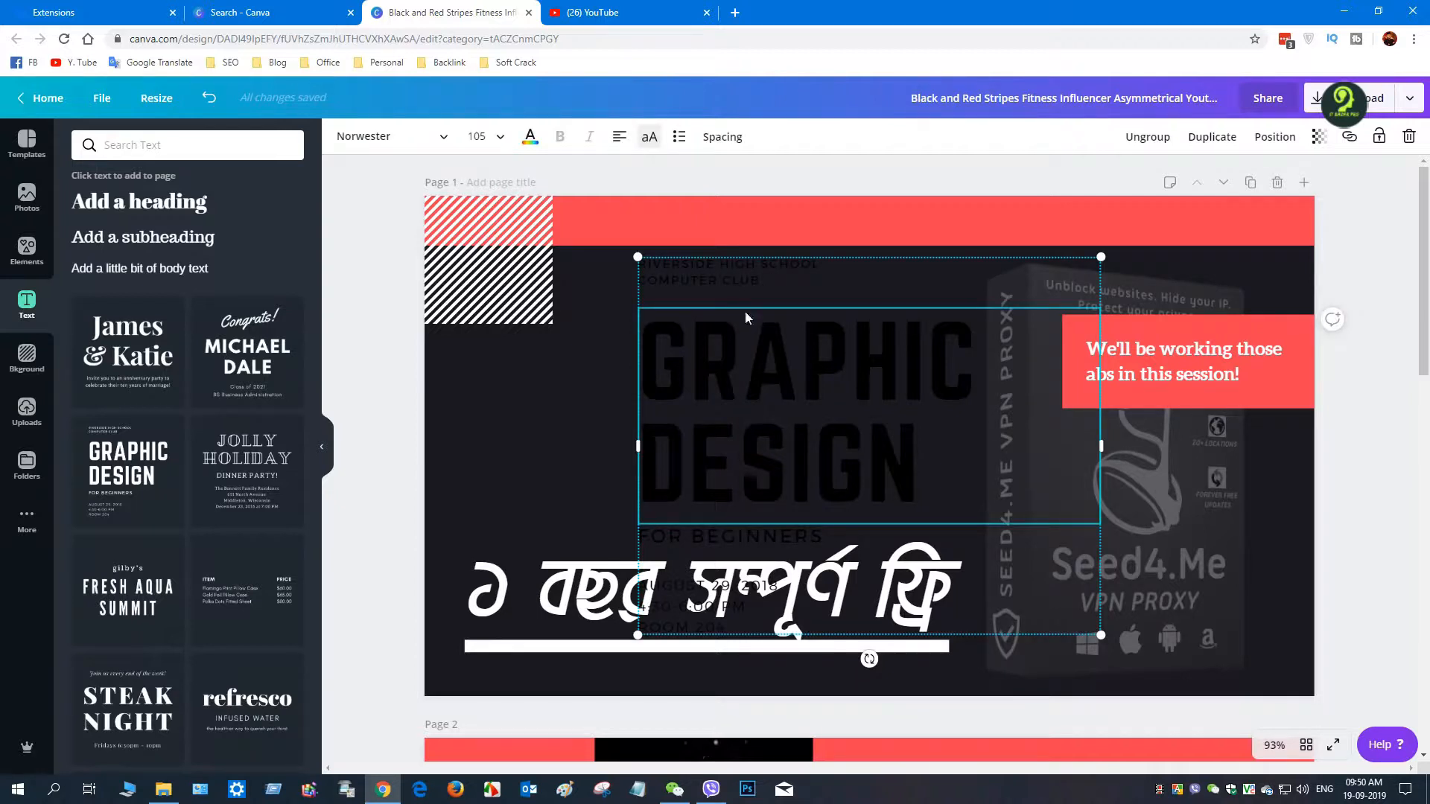
pyautogui.click(763, 286)
pyautogui.doubleClick(763, 283)
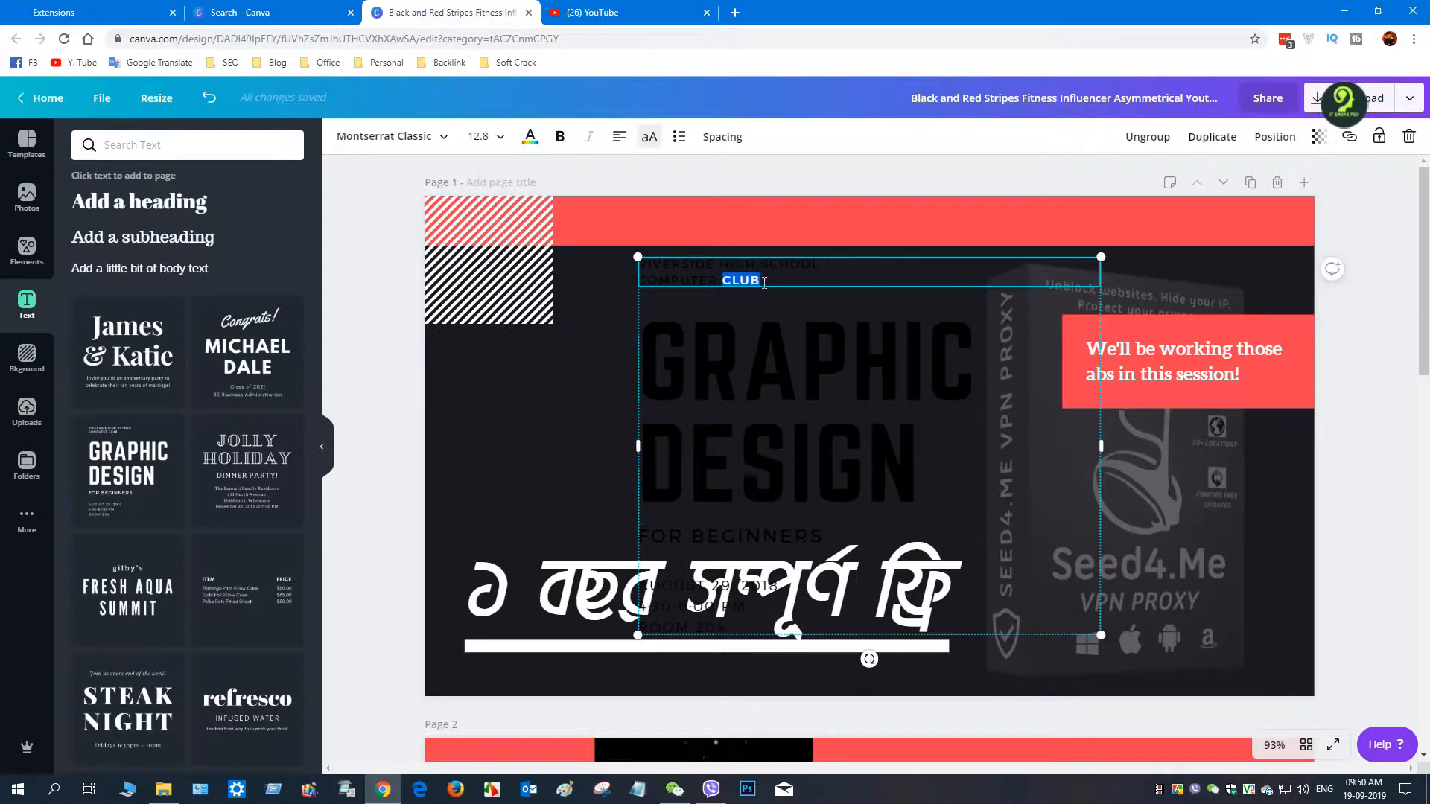
pyautogui.click(1148, 136)
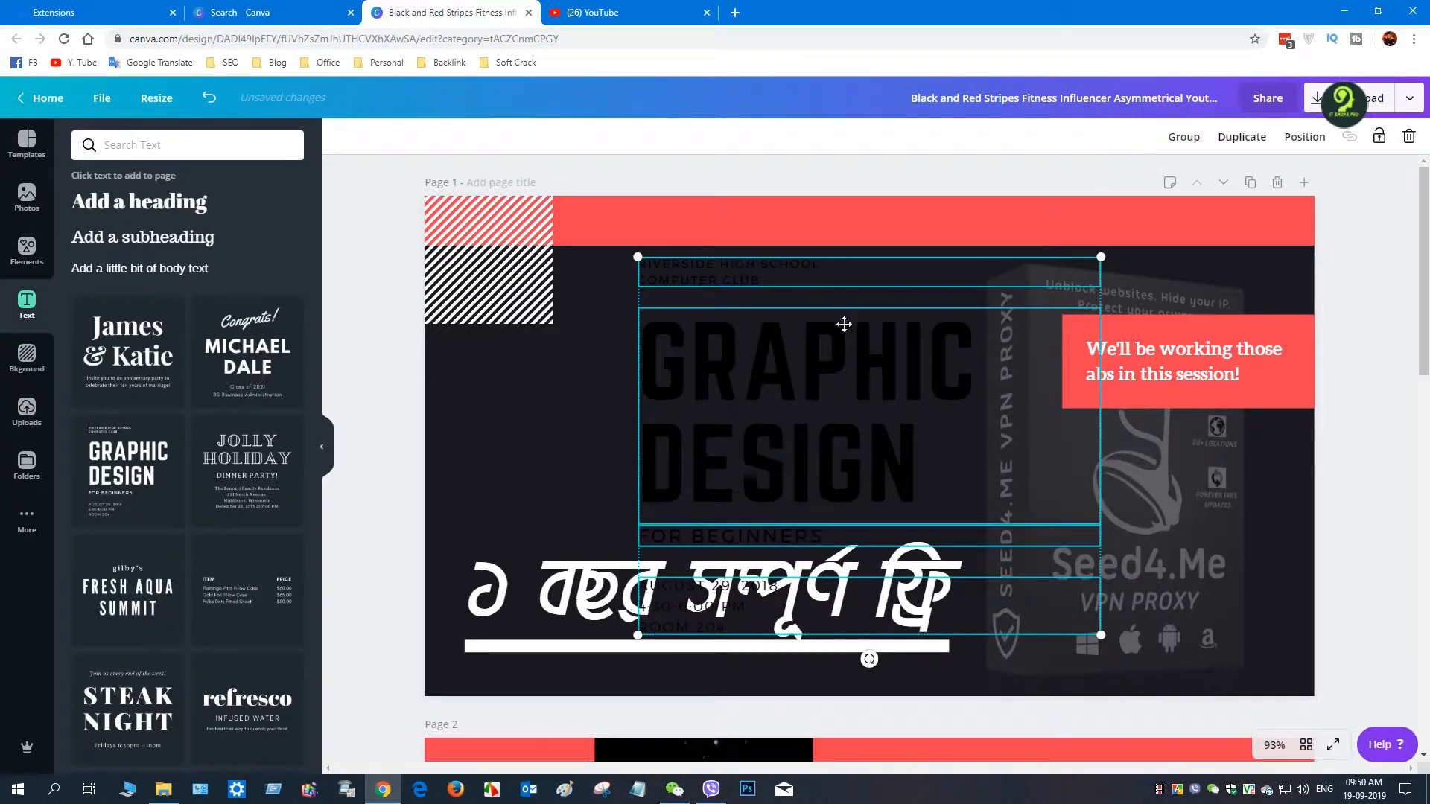
pyautogui.click(482, 448)
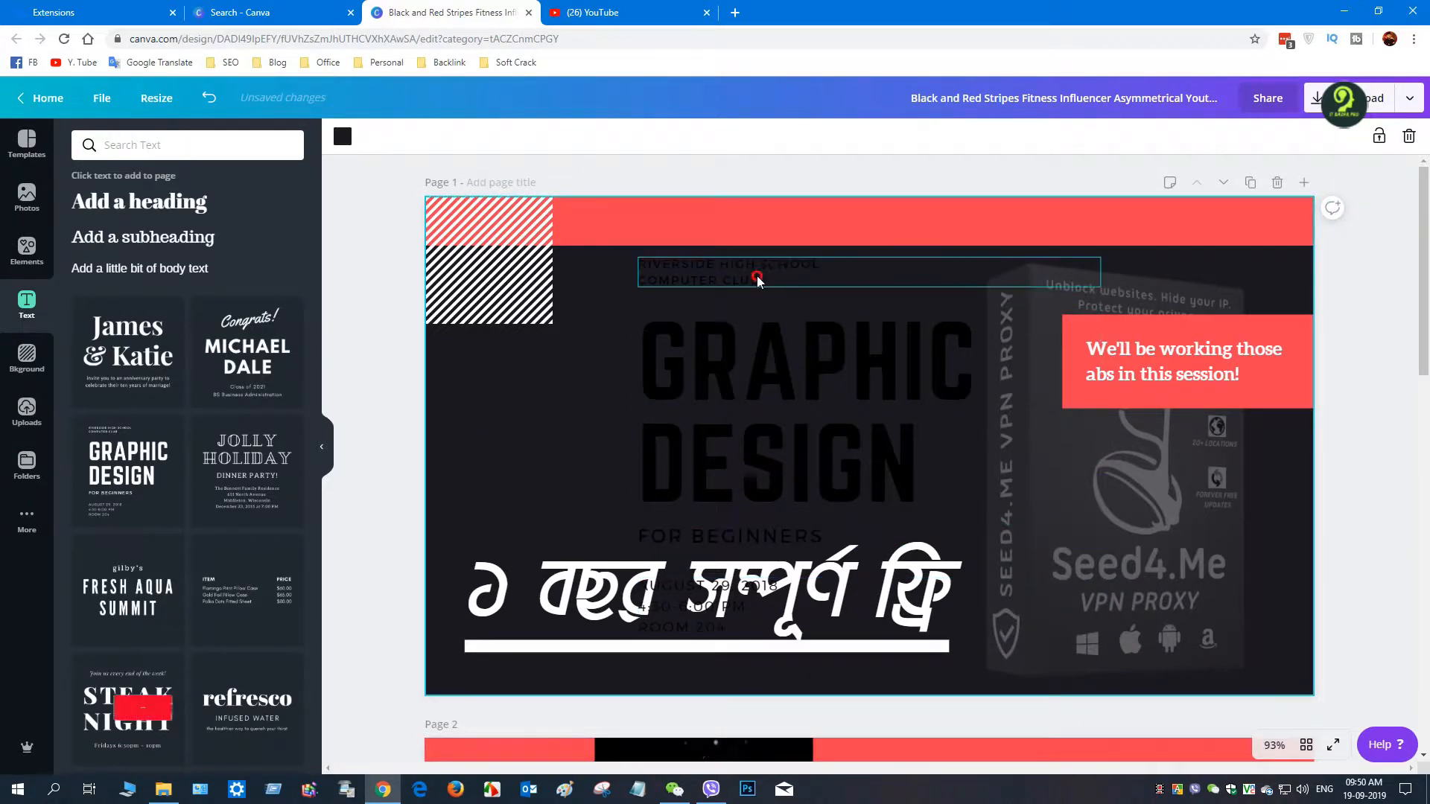
# Step: Delete the "Riverside High School Computer Club", "For Beginners" and date, time and room text lines
pyautogui.click(757, 275)
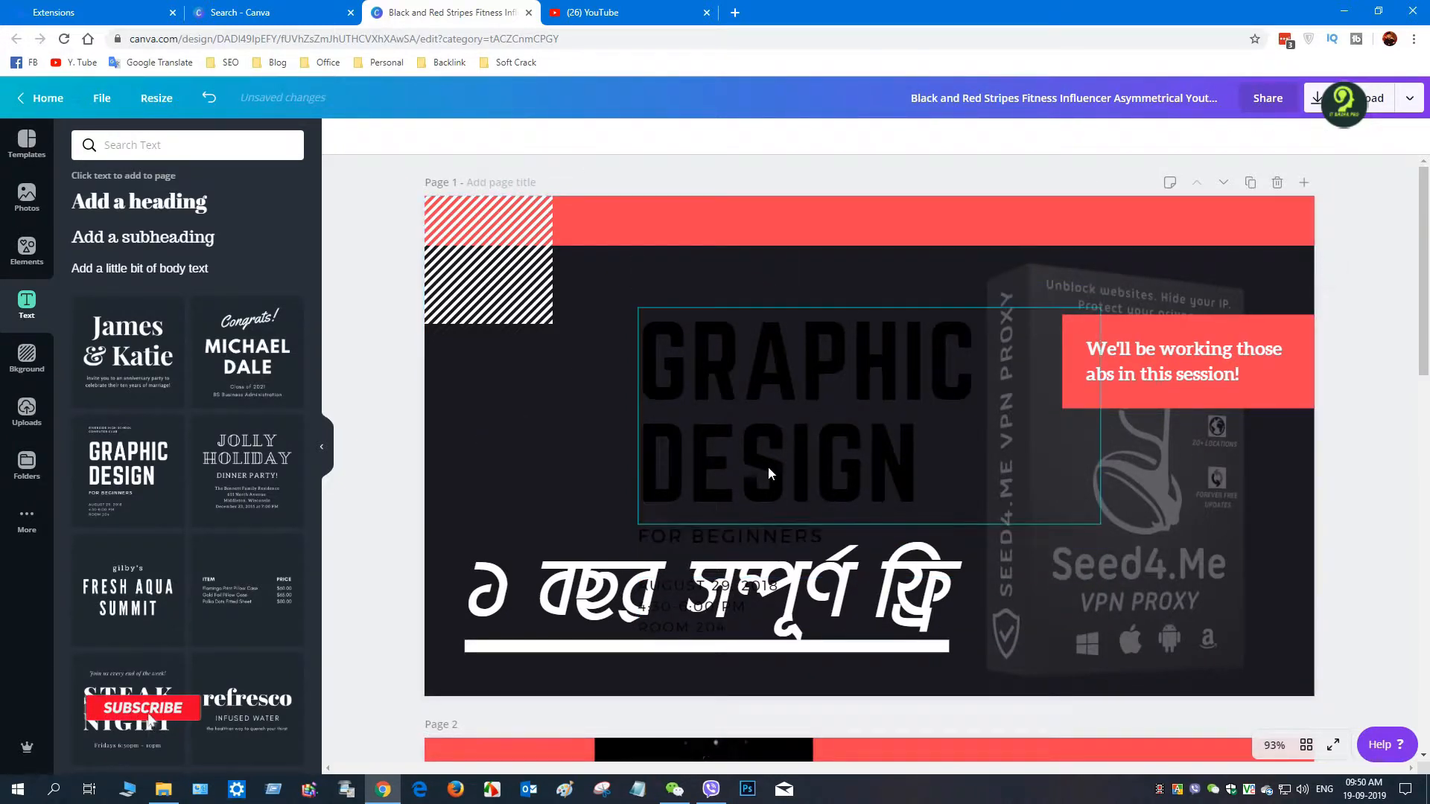
pyautogui.click(737, 534)
pyautogui.press('Delete')
pyautogui.click(658, 623)
pyautogui.press('Delete')
# Step: Replace the "Graphic Design" heading text with "SEED4ME"
pyautogui.click(772, 408)
pyautogui.moveTo(911, 458); pyautogui.dragTo(658, 337)
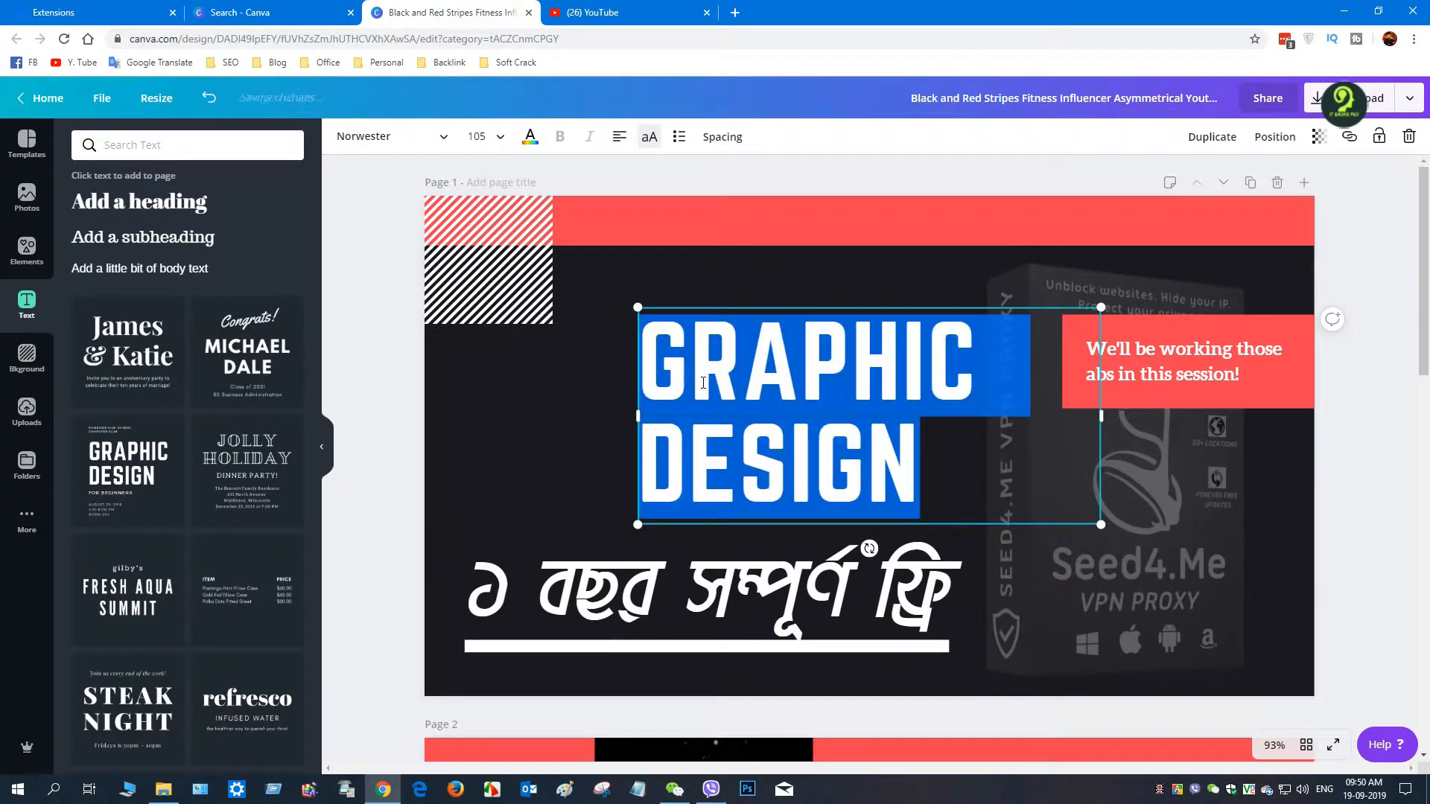
pyautogui.write('SEED')
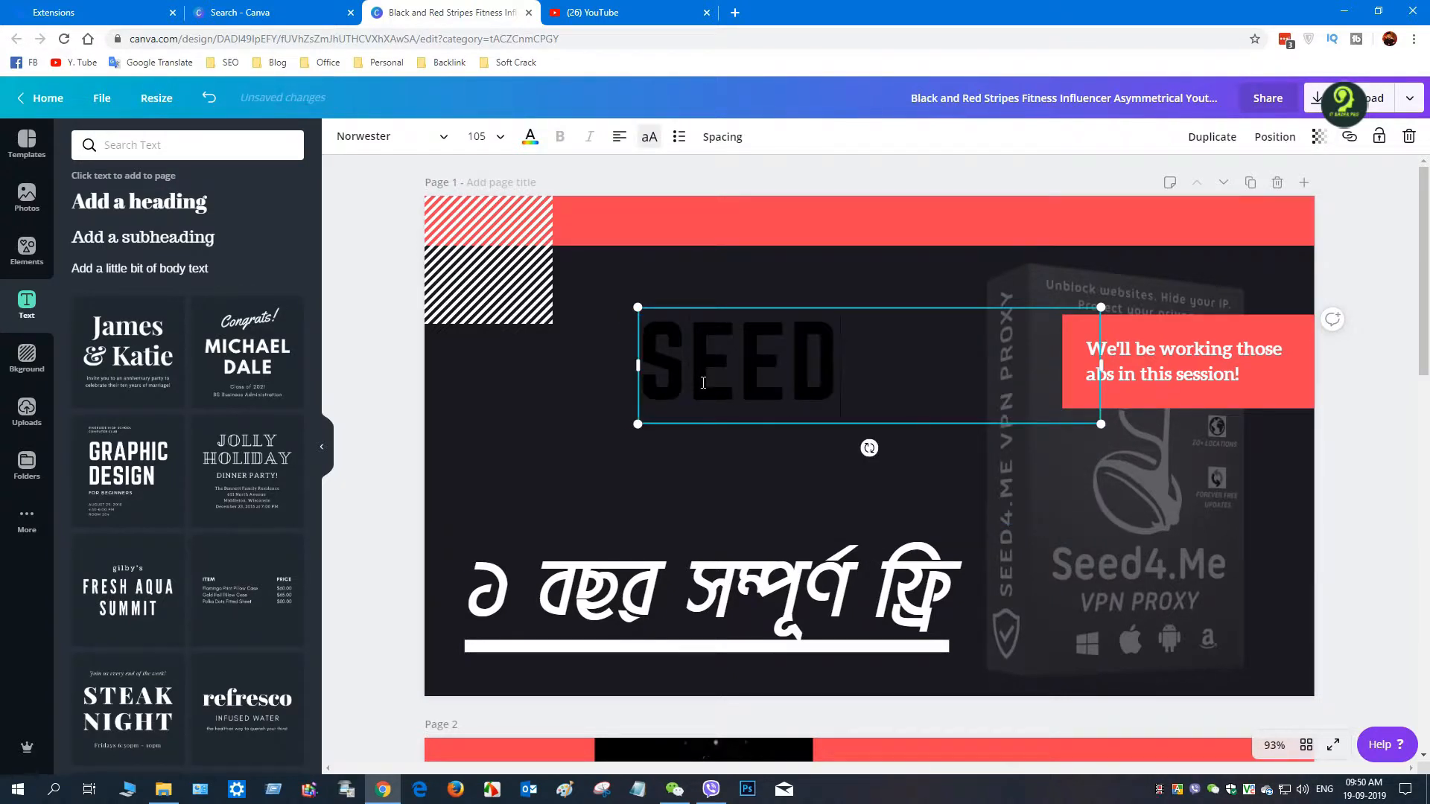
pyautogui.write('4ME')
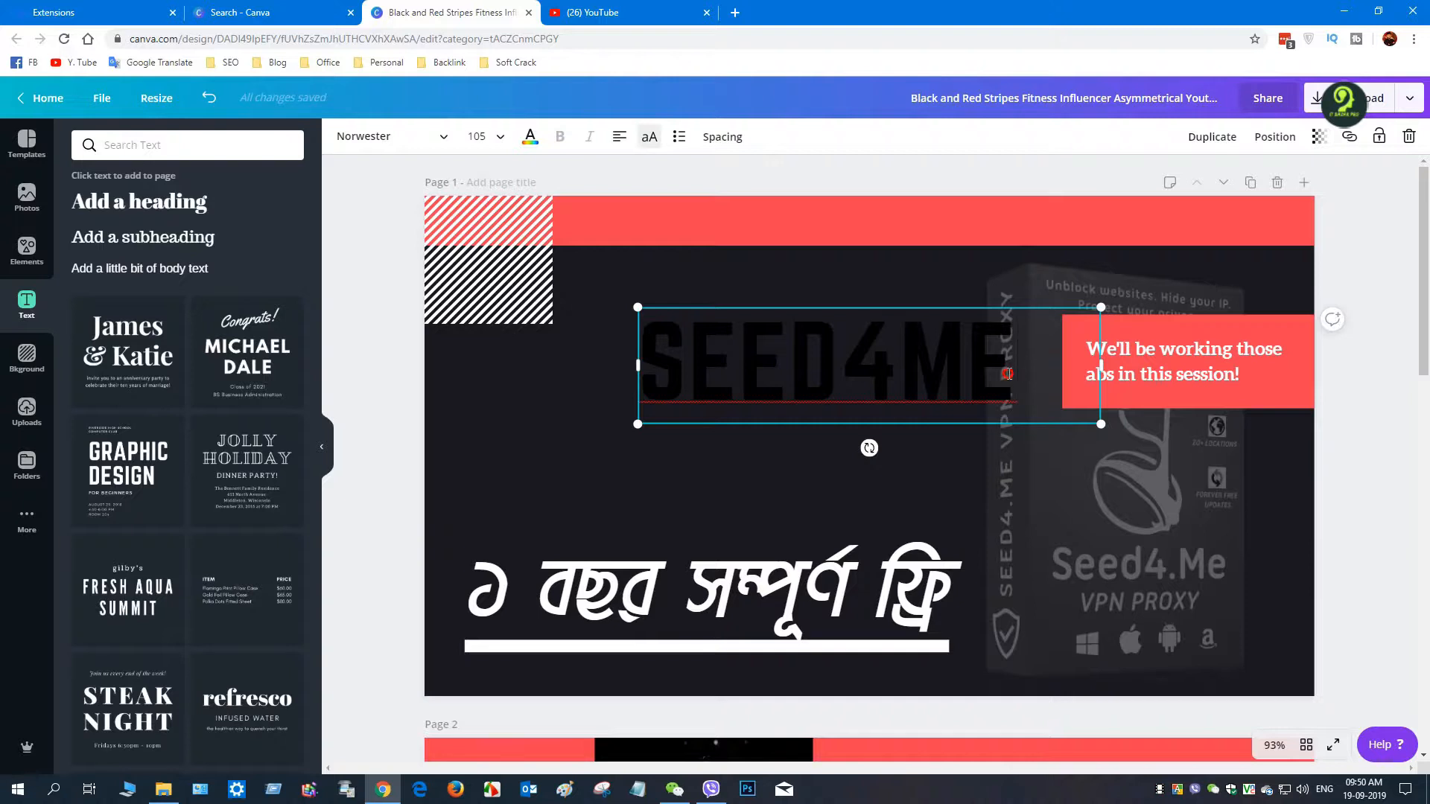
# Step: Recolor the SEED4ME heading text white
pyautogui.moveTo(1007, 374); pyautogui.dragTo(647, 333)
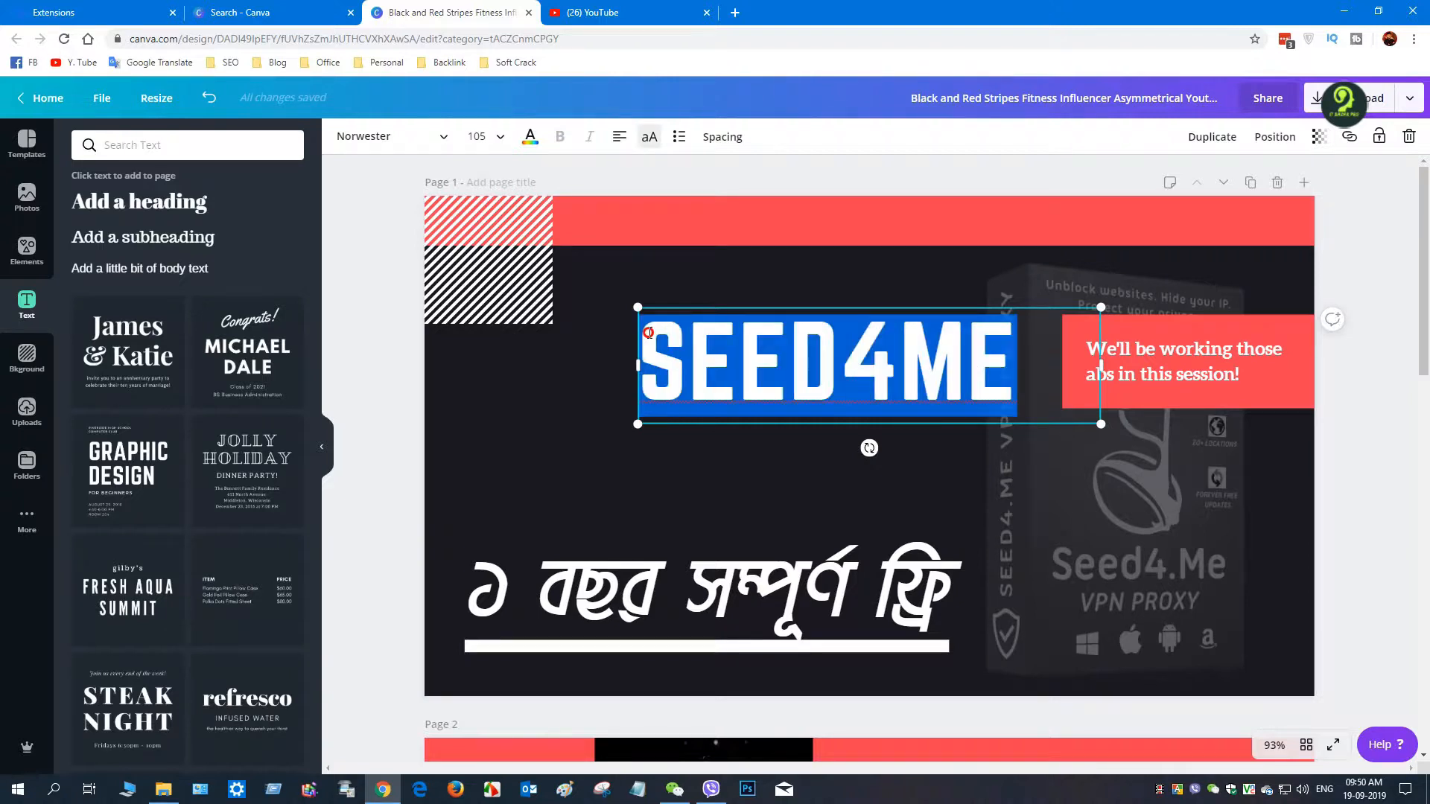
pyautogui.click(532, 138)
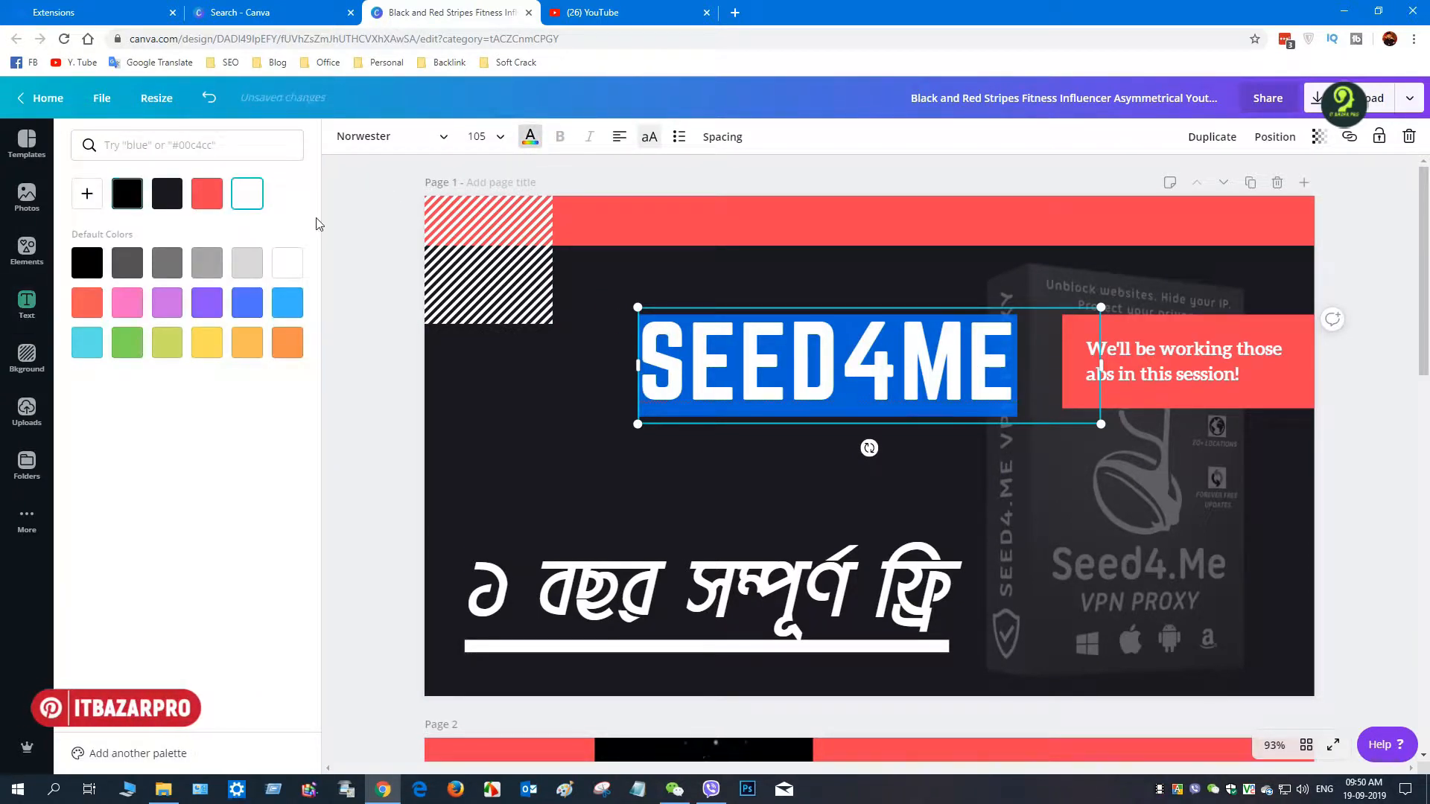
pyautogui.click(739, 361)
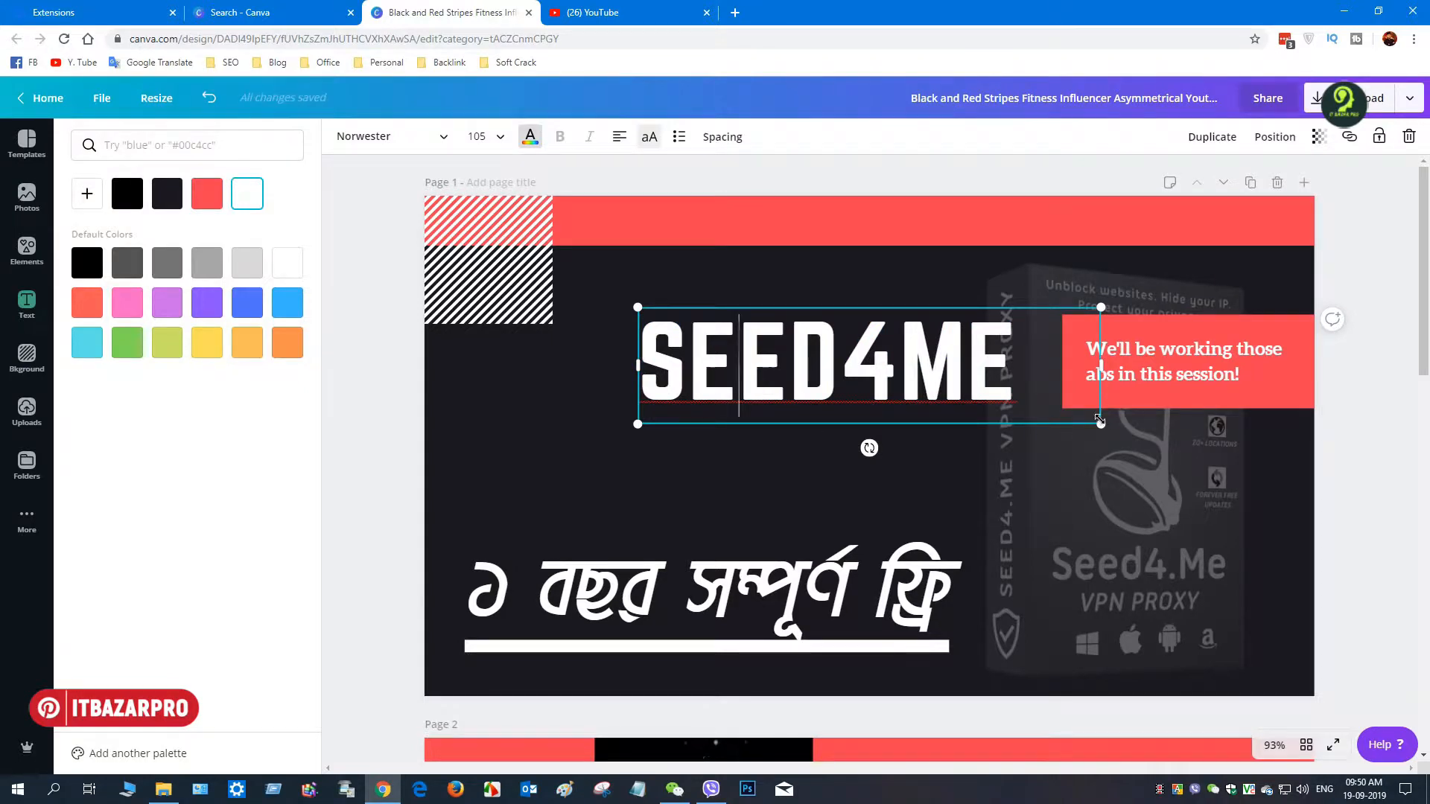
# Step: Shrink the SEED4ME heading to a font size of about 74.7 and append "VPN" to it
pyautogui.moveTo(1099, 419); pyautogui.dragTo(968, 390)
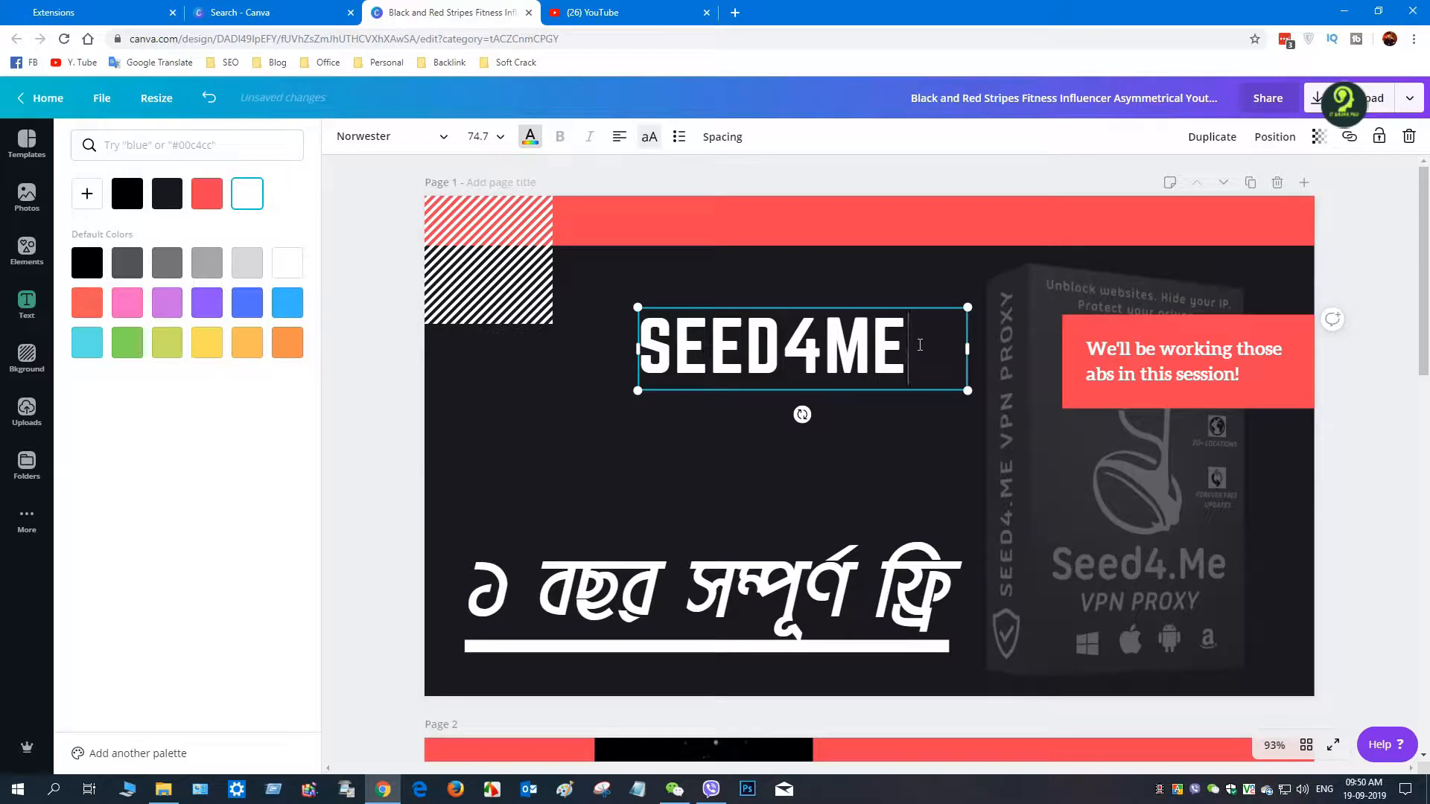
pyautogui.write('V')
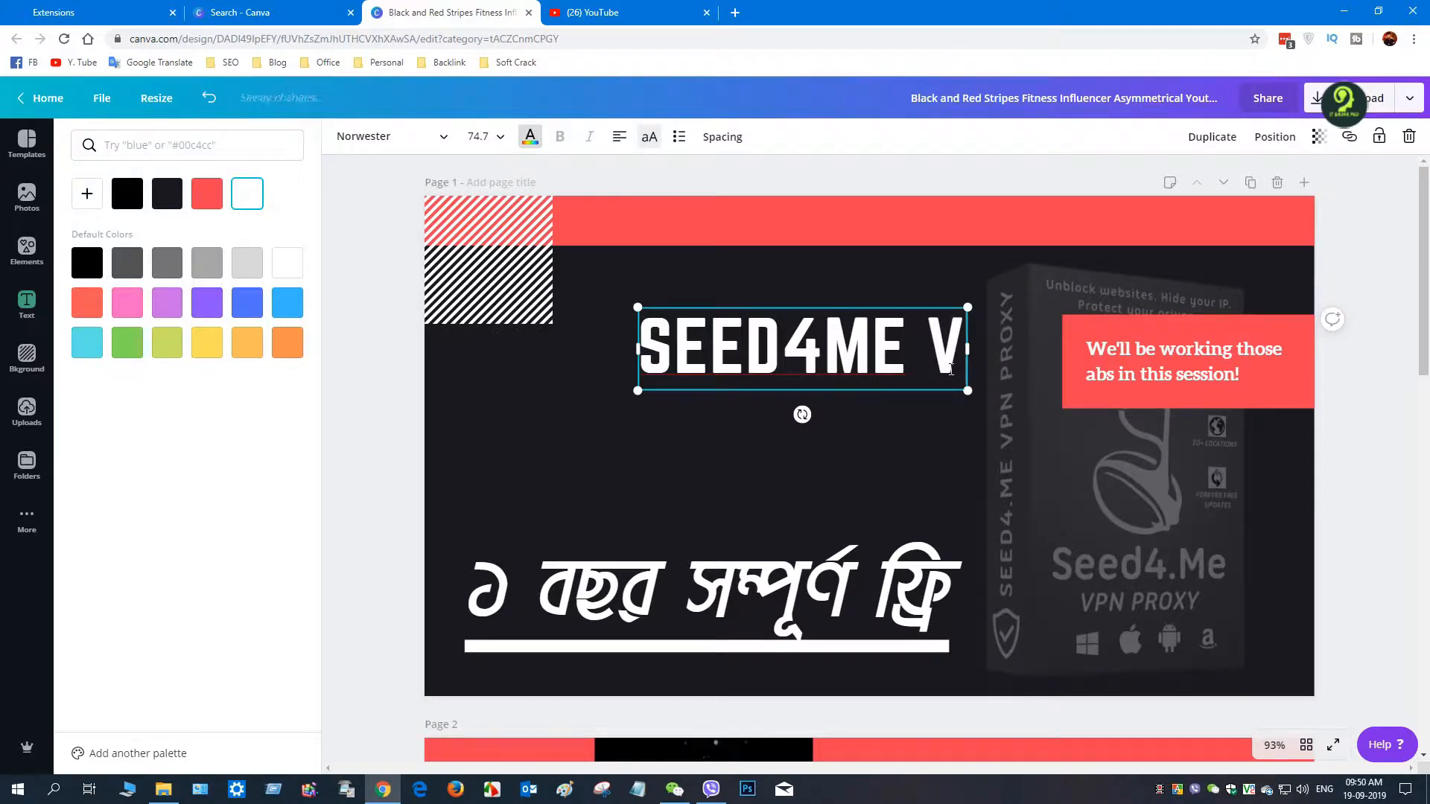
pyautogui.write('PN')
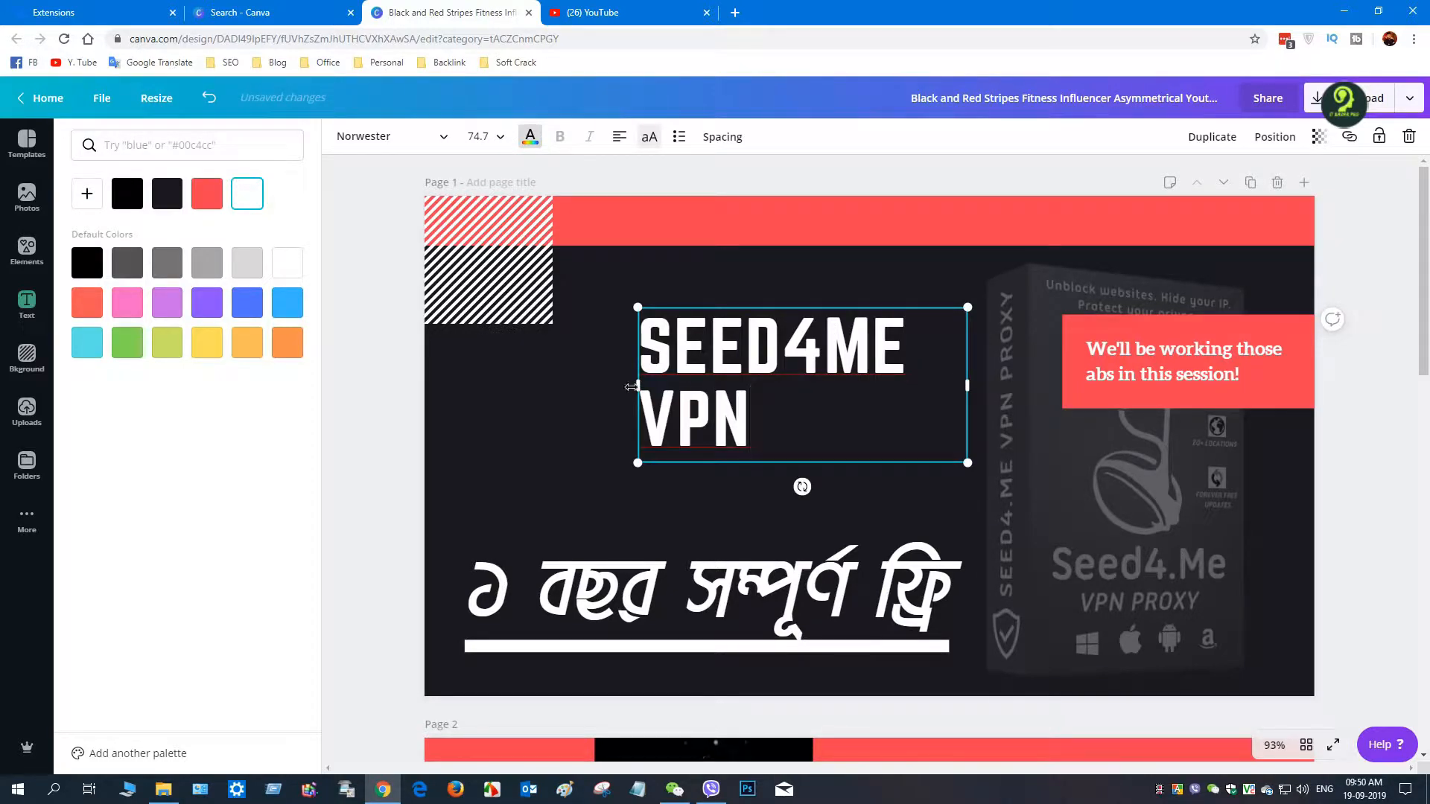
# Step: Widen the heading's text box to fit SEED4ME VPN on one line and move it up directly beneath the red bar, beside the stripes
pyautogui.moveTo(632, 386); pyautogui.dragTo(579, 386)
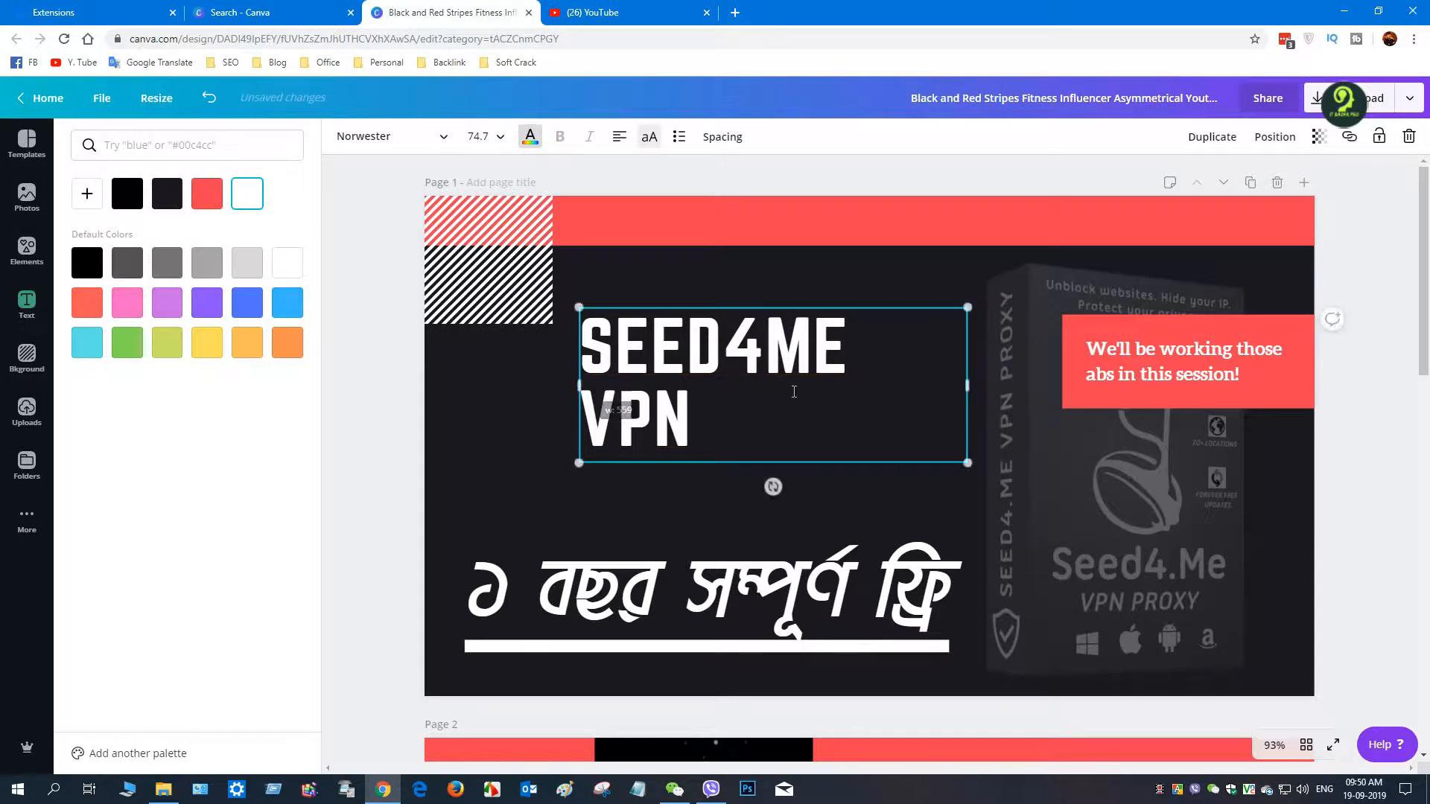
pyautogui.moveTo(968, 385); pyautogui.dragTo(1002, 383)
pyautogui.click(836, 333)
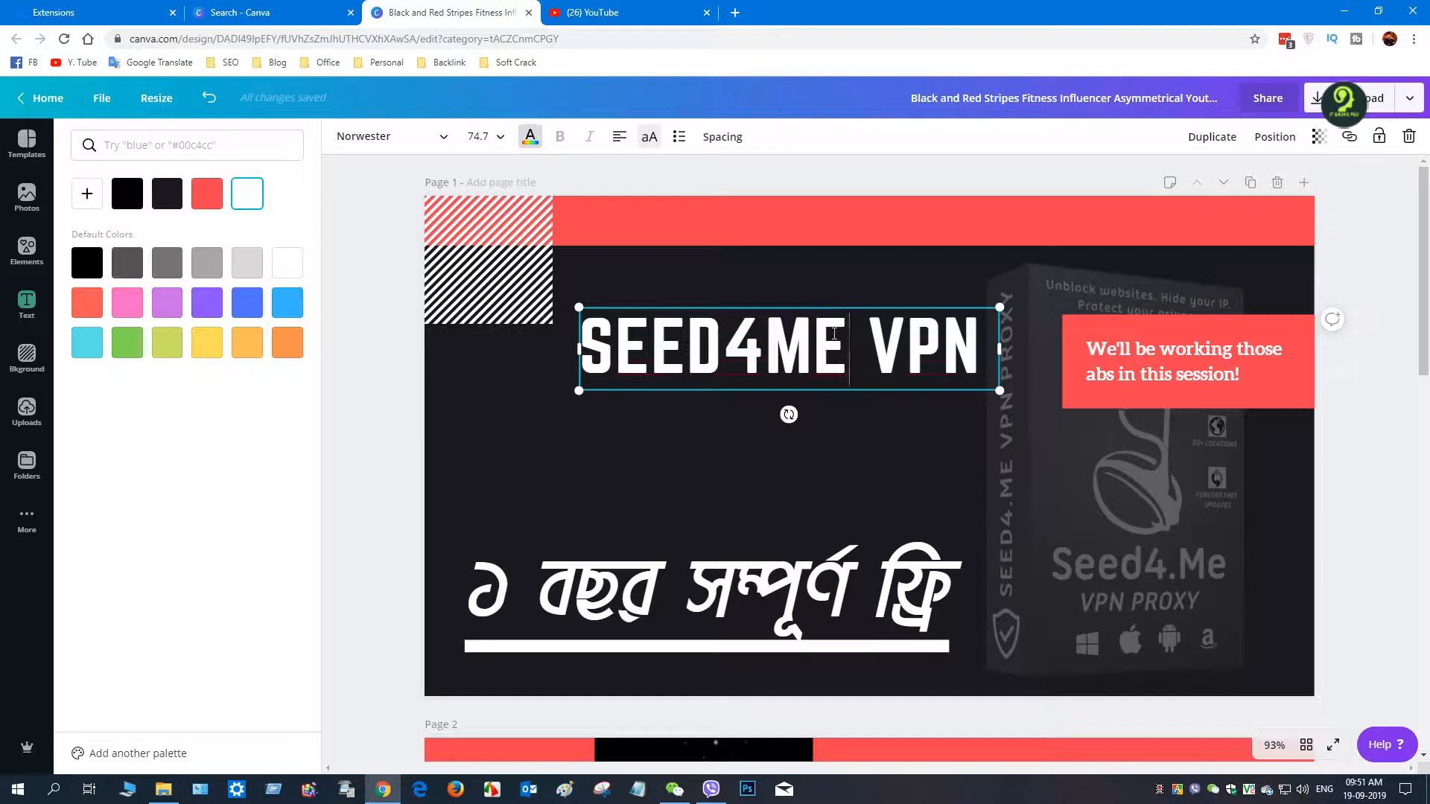
pyautogui.moveTo(809, 392); pyautogui.dragTo(792, 333)
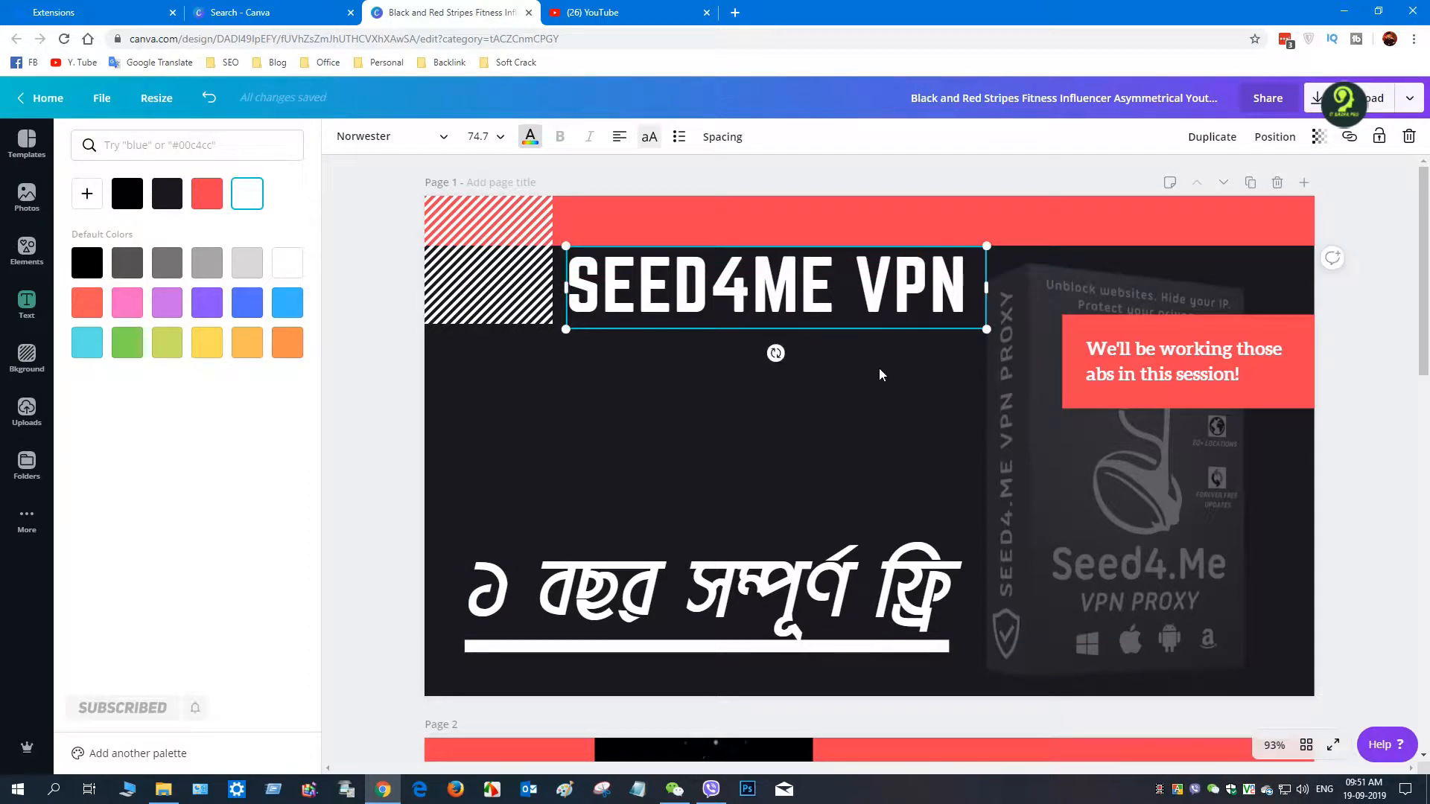
# Step: Recolor the red bar above the heading and the "We'll be working those abs in this session!" box to yellow-green
pyautogui.click(997, 219)
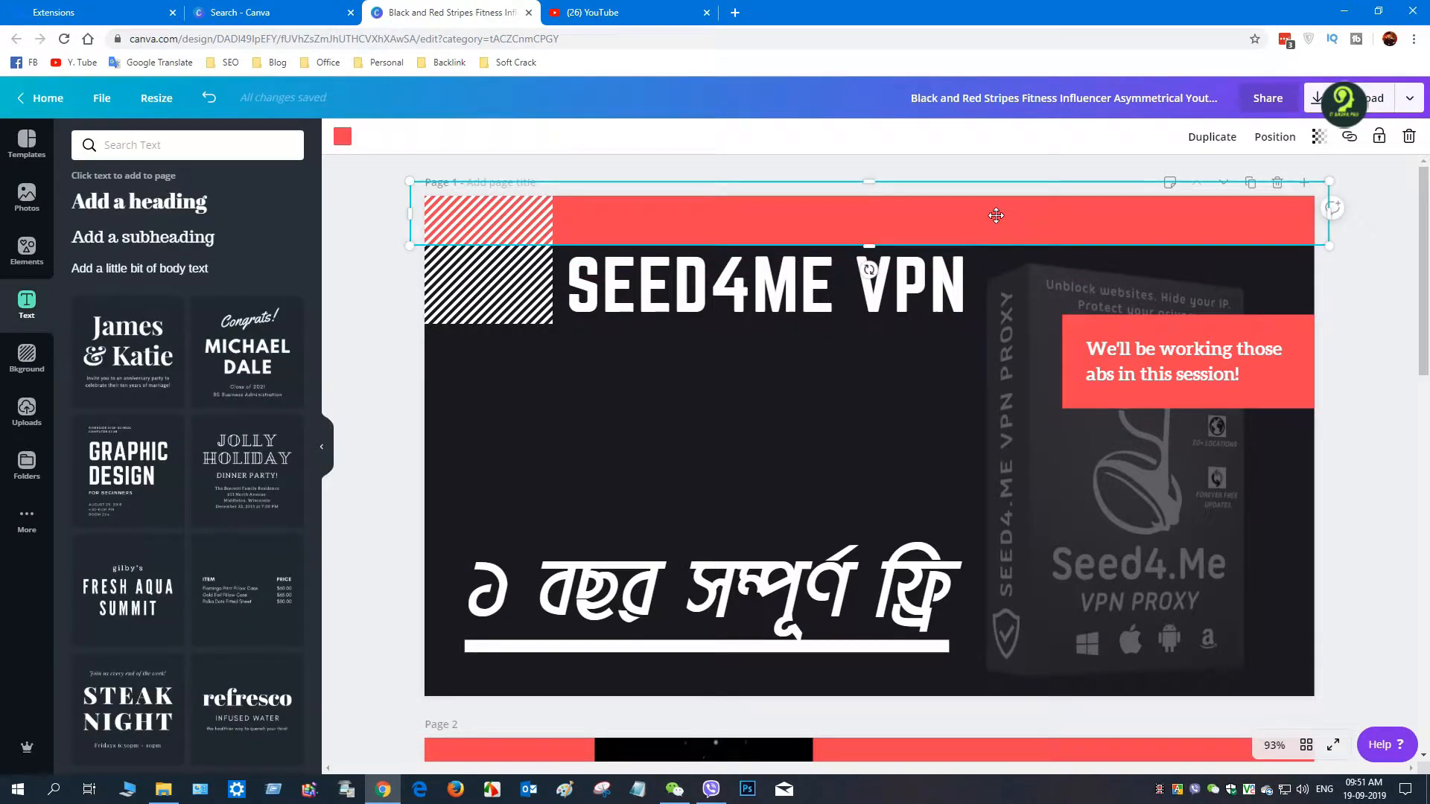
pyautogui.click(342, 136)
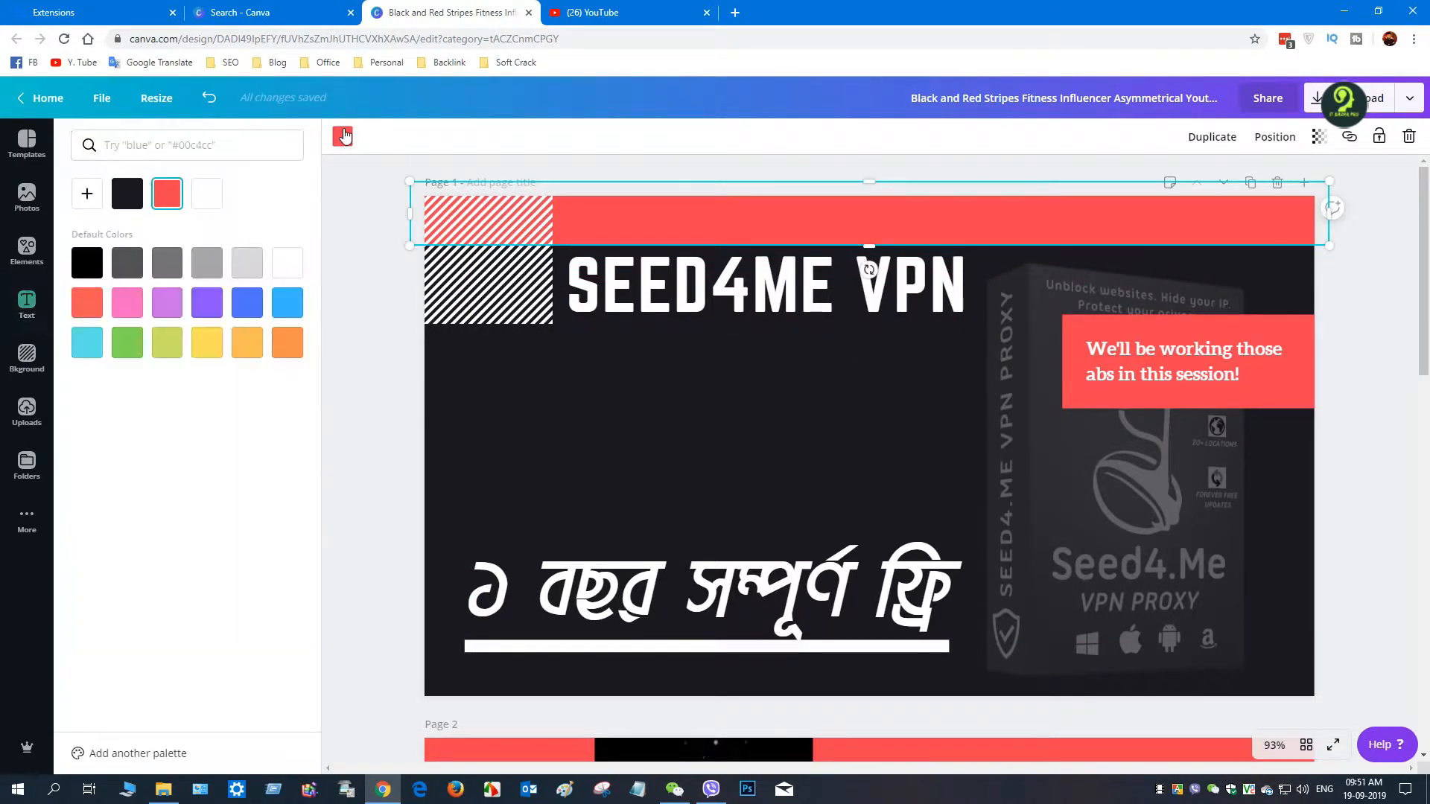
pyautogui.click(132, 348)
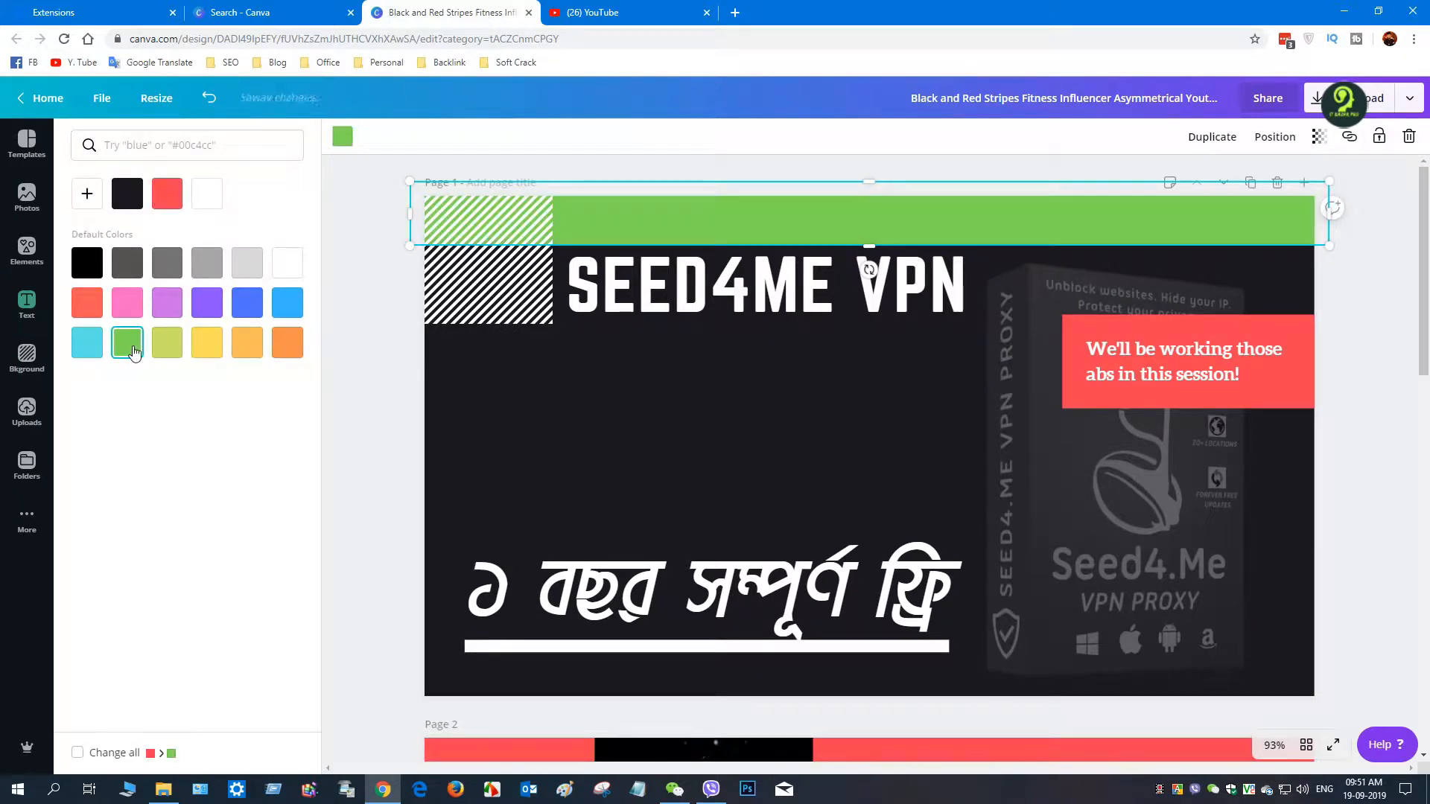
pyautogui.click(162, 351)
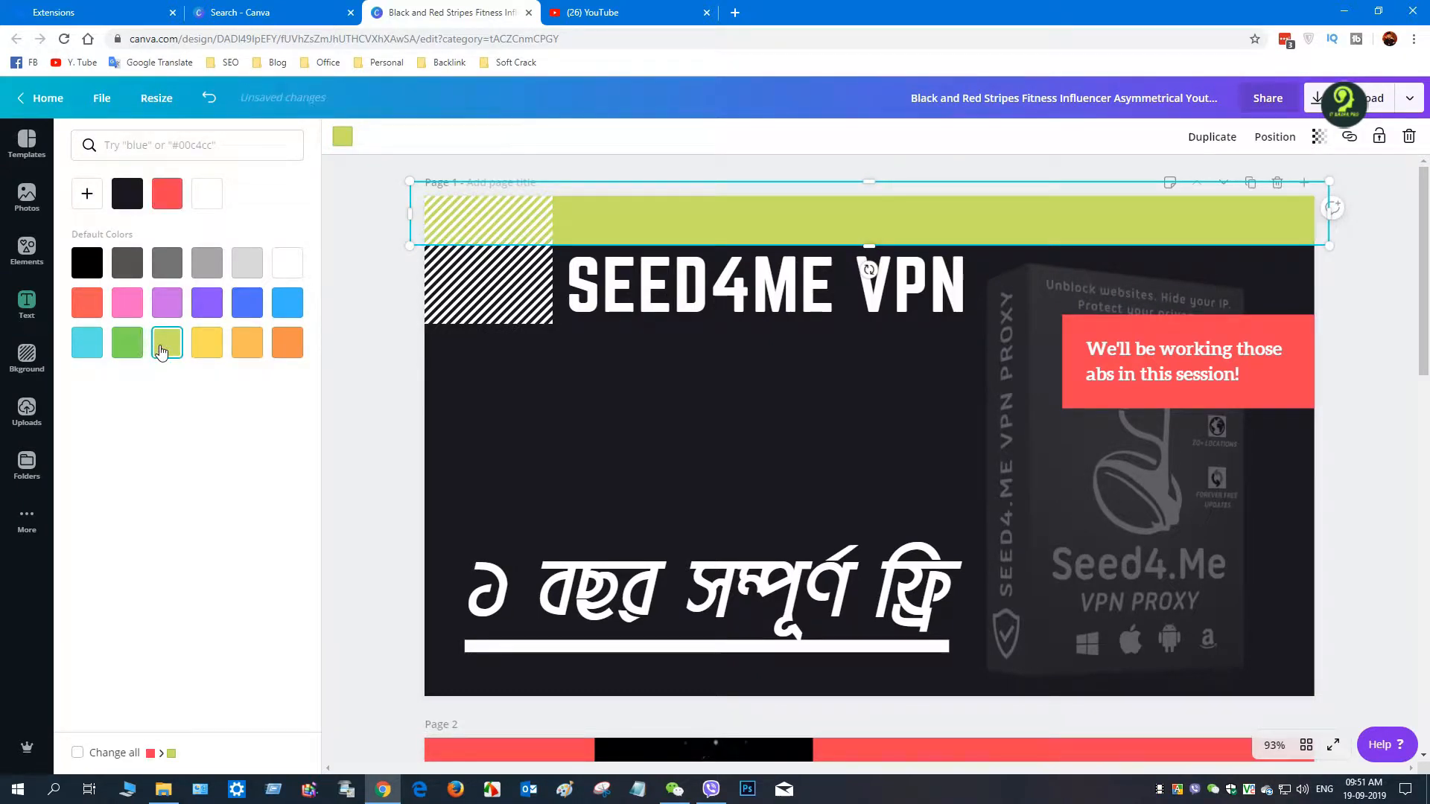
pyautogui.click(1292, 406)
pyautogui.click(165, 350)
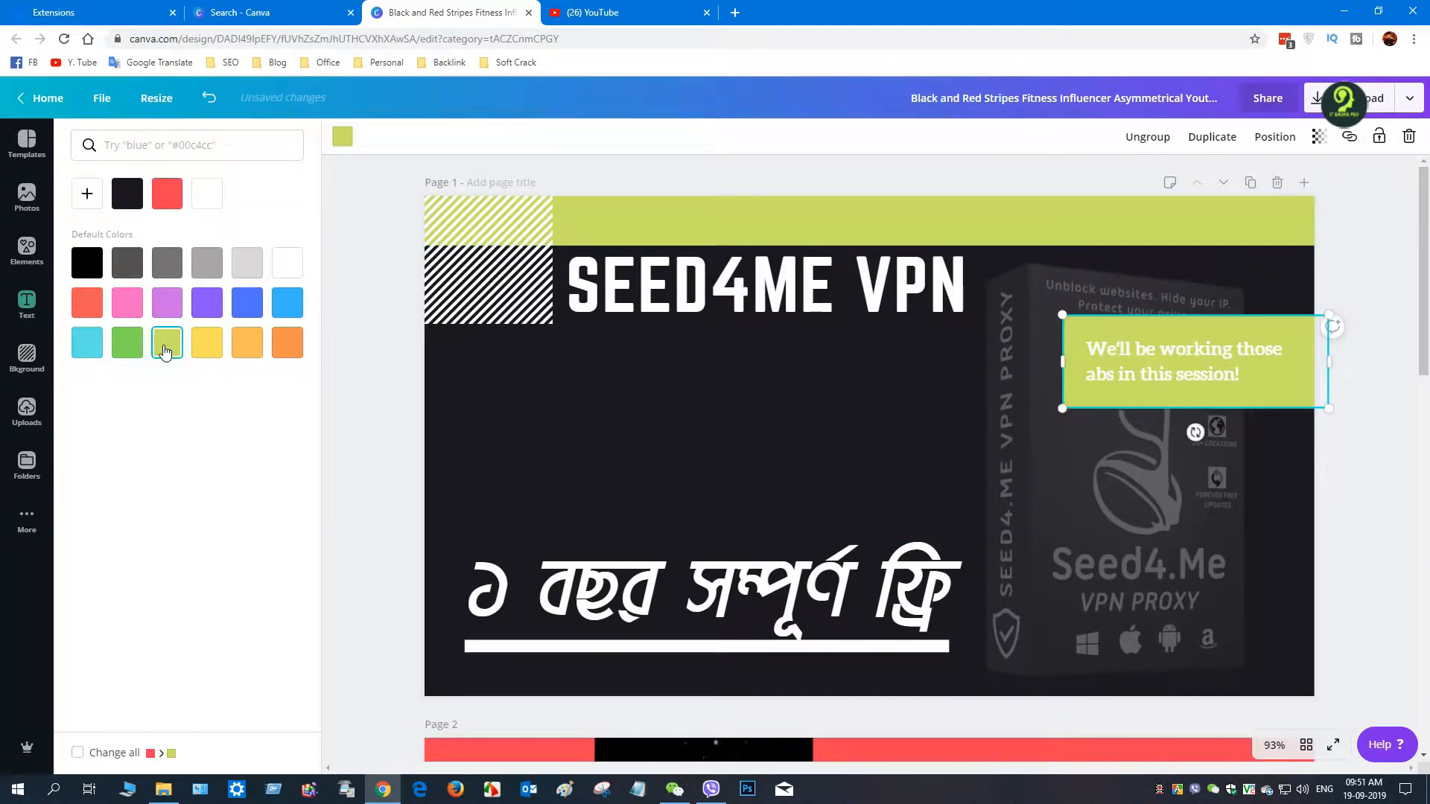
pyautogui.click(742, 388)
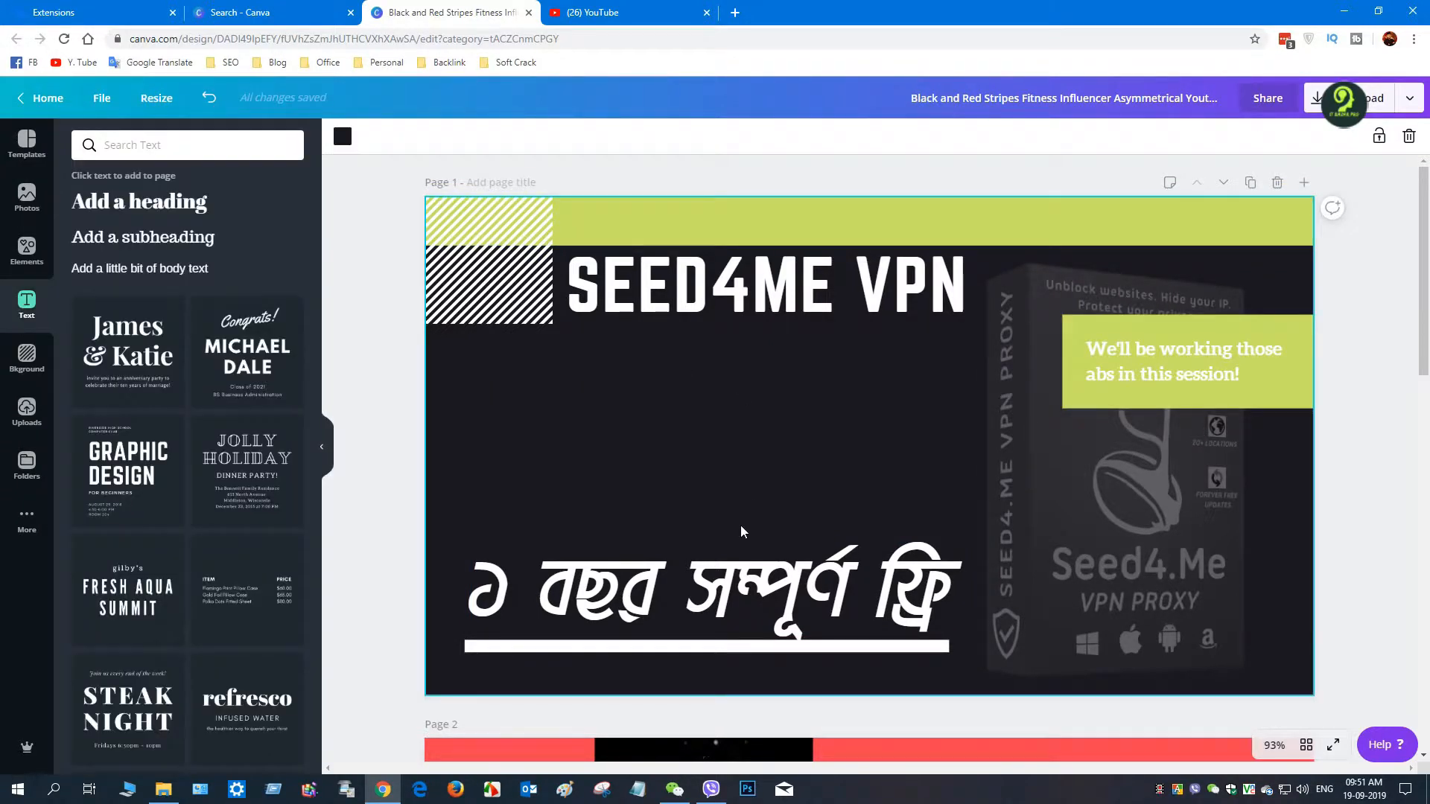
# Step: Recolor the Bangla title text to the same yellow-green
pyautogui.click(692, 582)
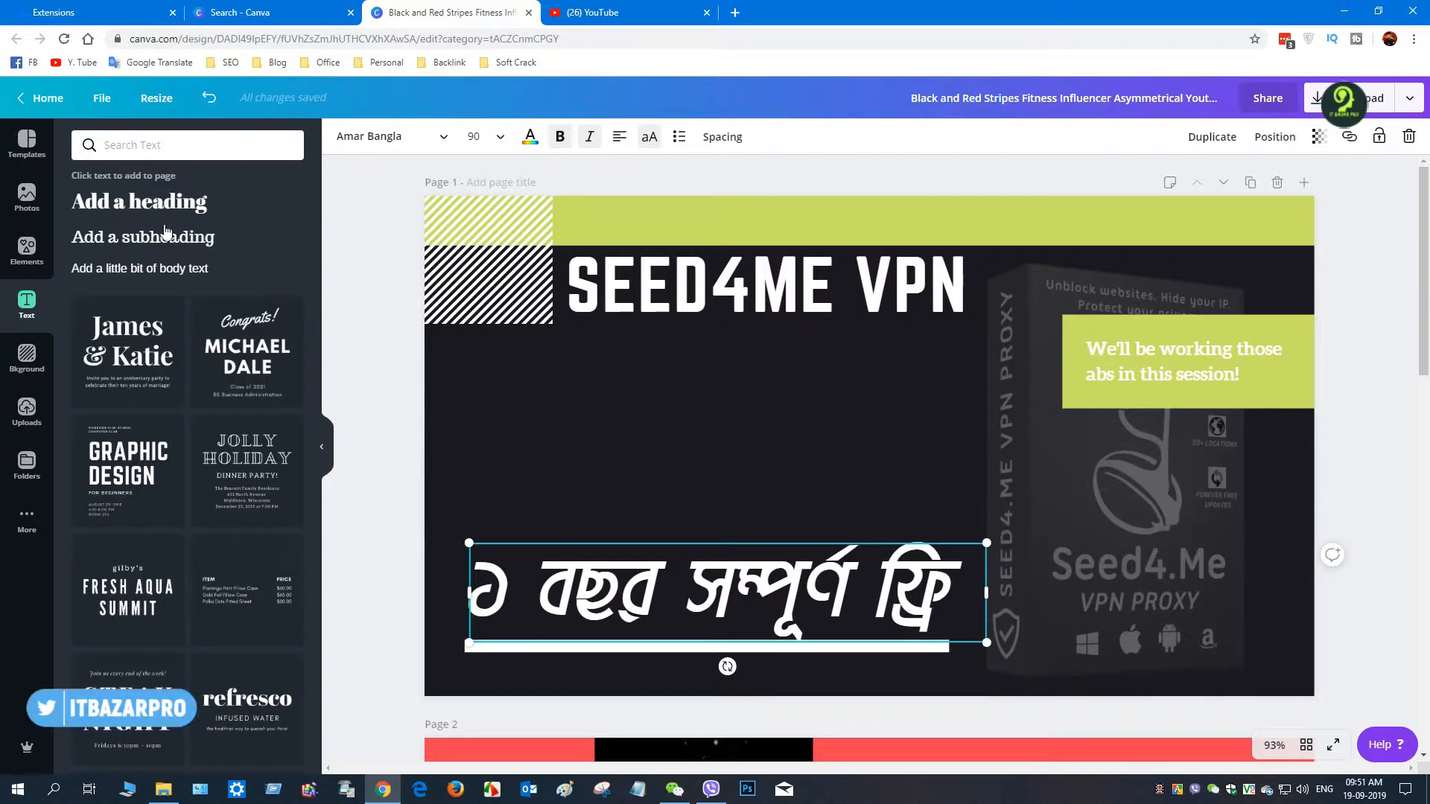
pyautogui.click(530, 138)
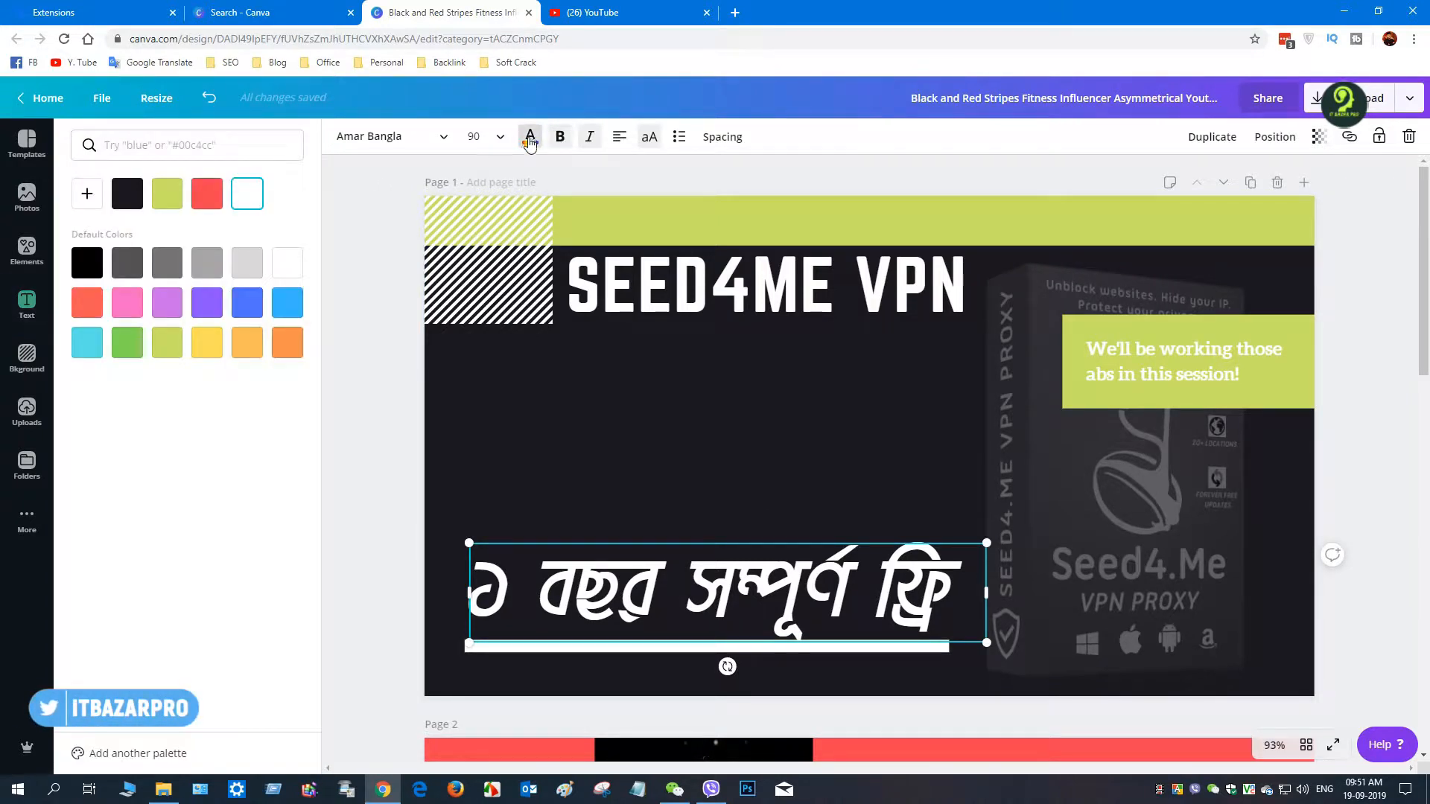
pyautogui.click(164, 352)
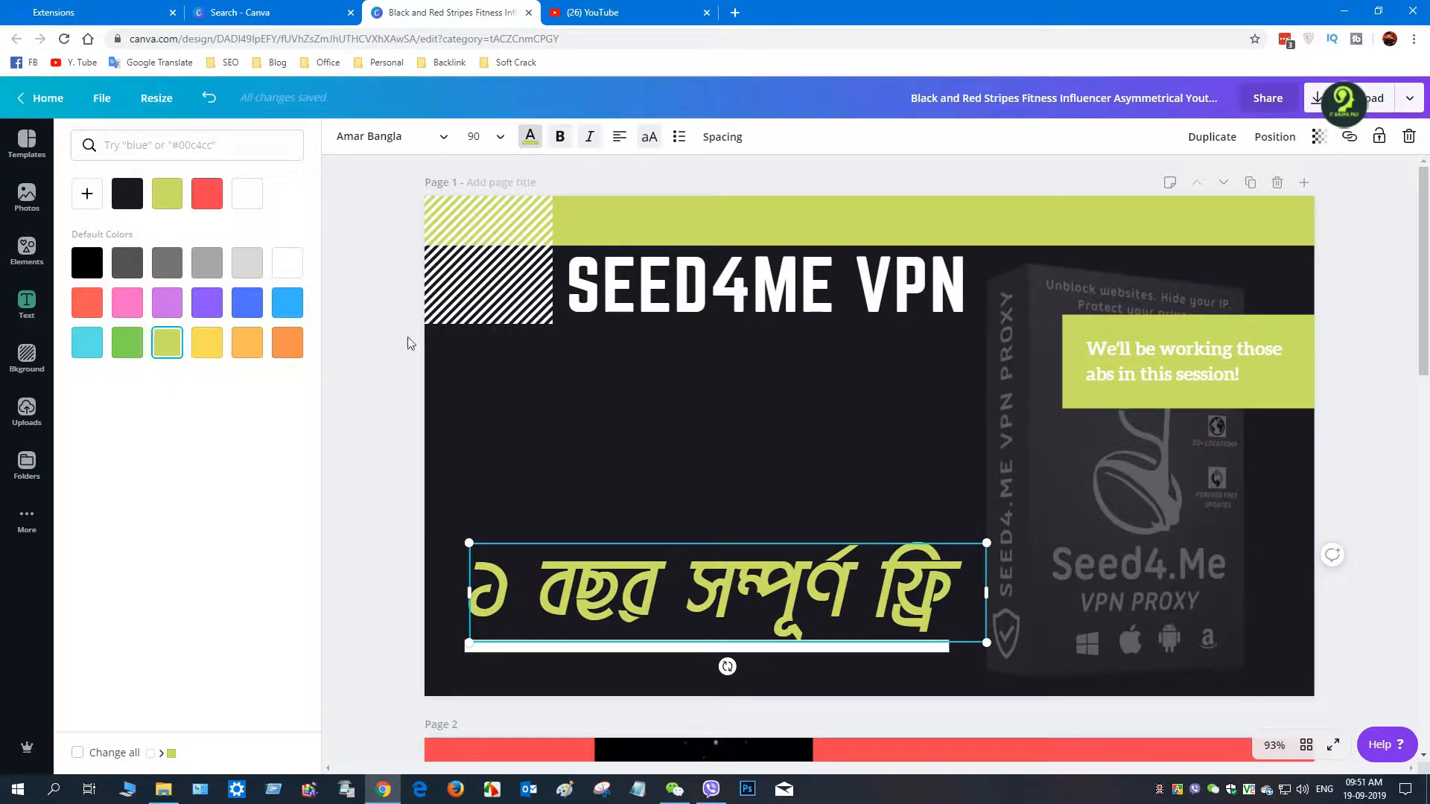
pyautogui.click(627, 429)
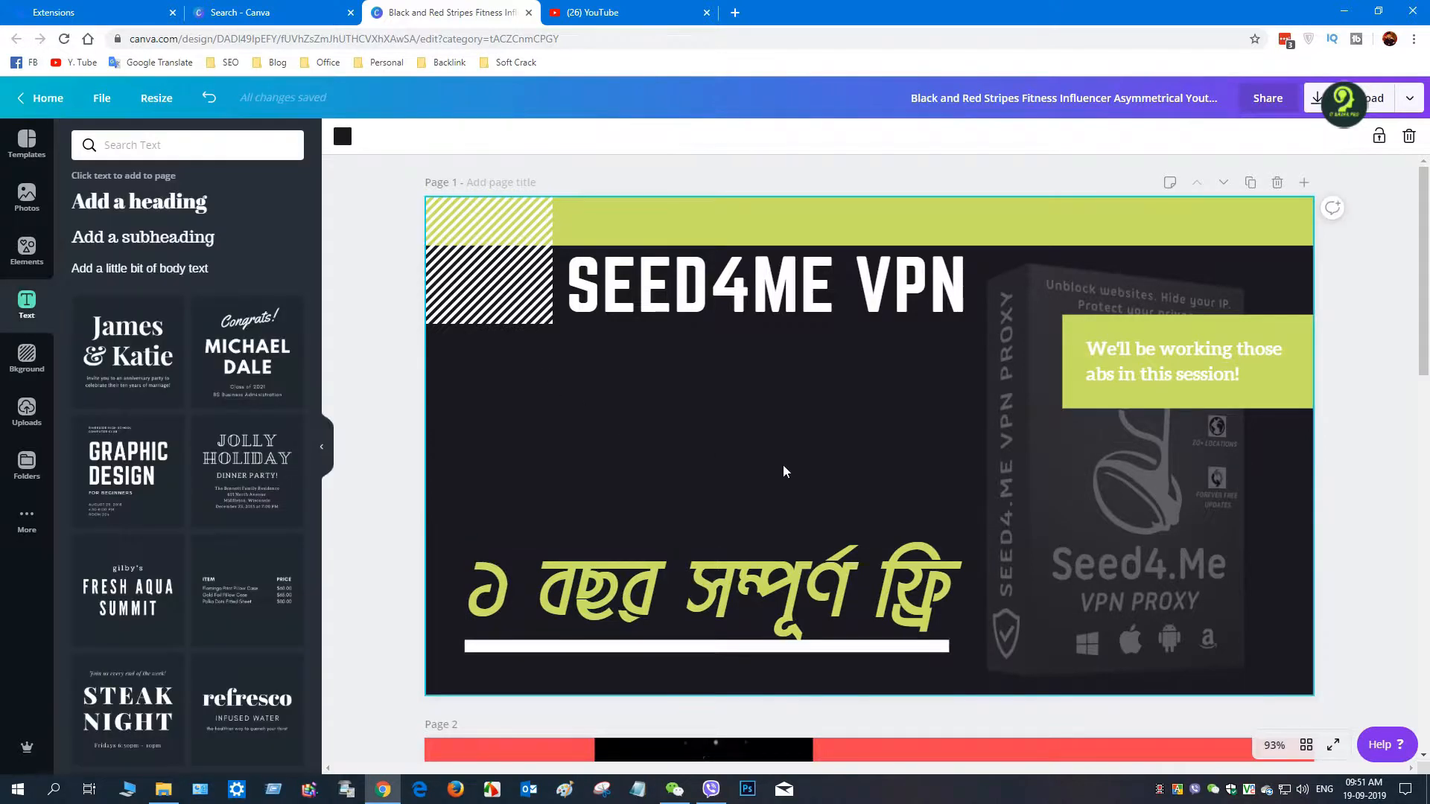
# Step: Recolor the SEED4ME VPN heading to the matching yellow-green
pyautogui.click(784, 307)
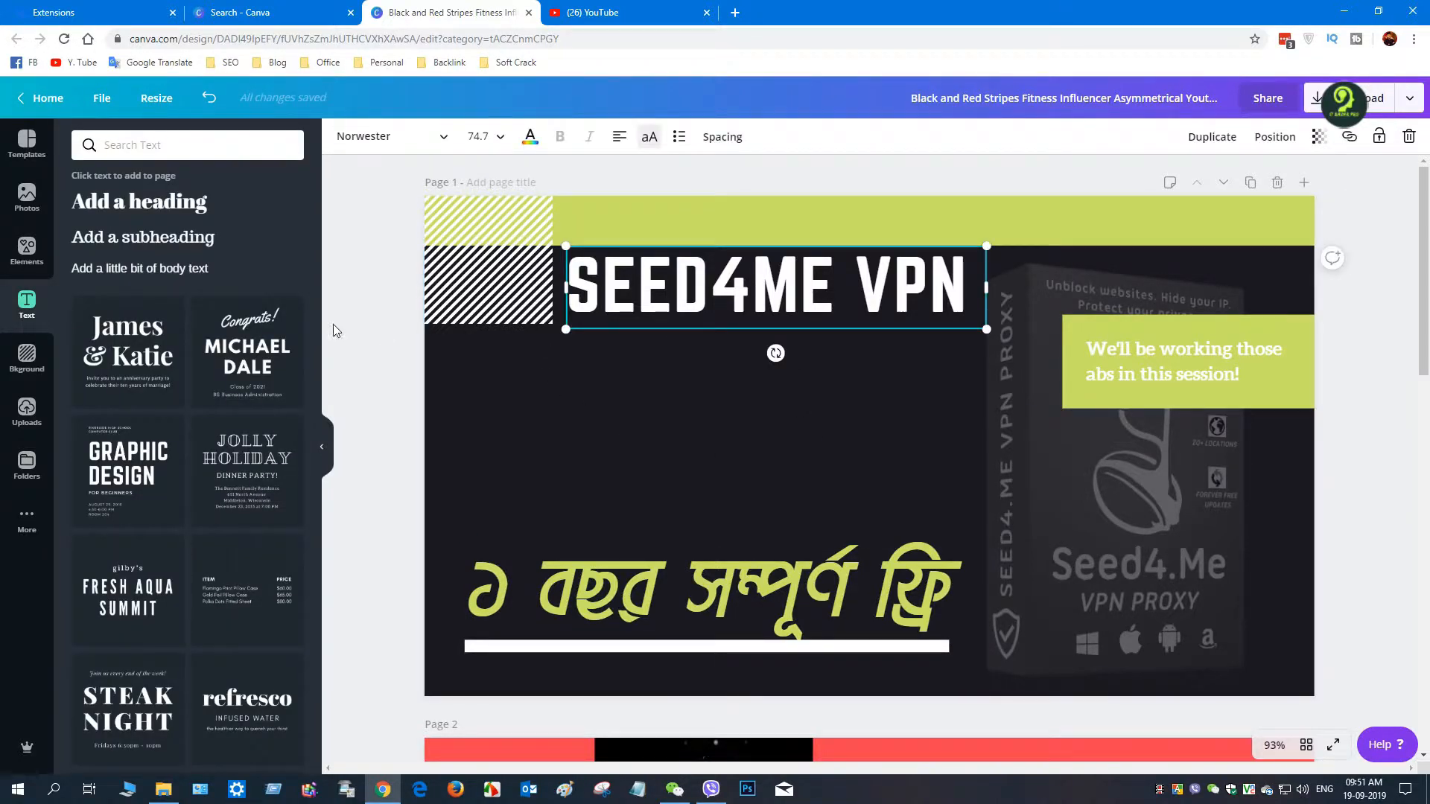
pyautogui.click(530, 138)
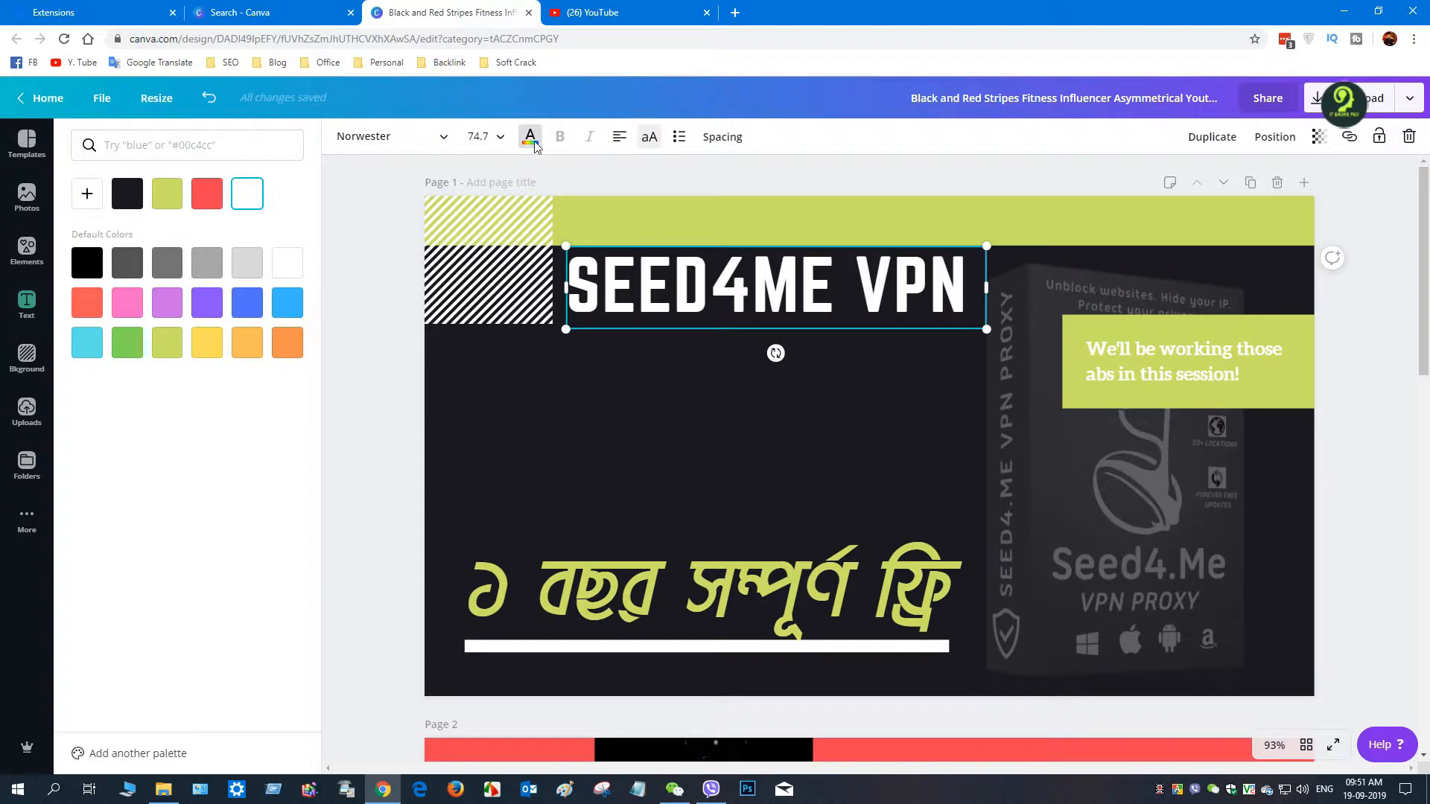
pyautogui.click(159, 353)
pyautogui.click(640, 472)
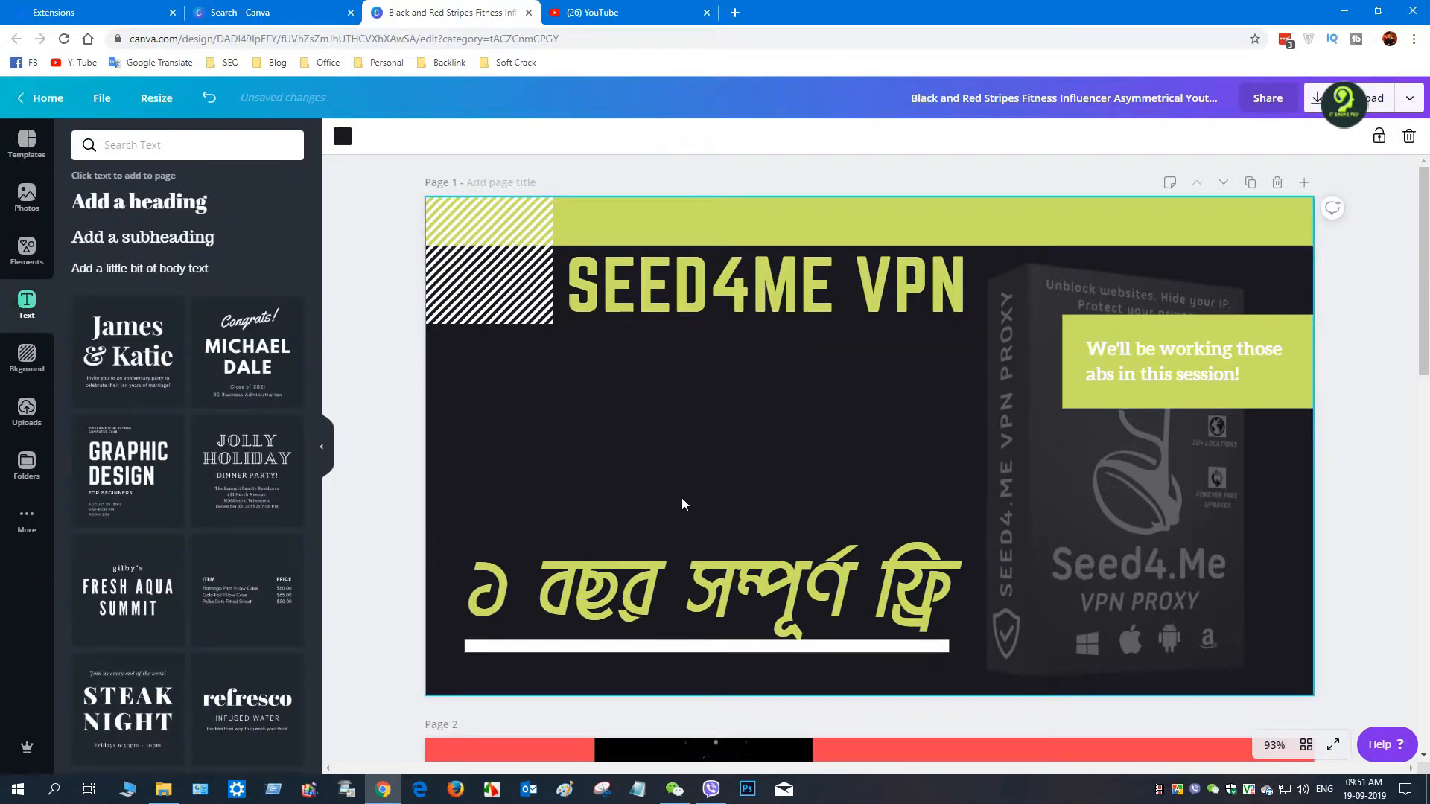
# Step: Recolor the white underline bar beneath the Bangla title yellow-green
pyautogui.scroll(-3, 1034, 665)
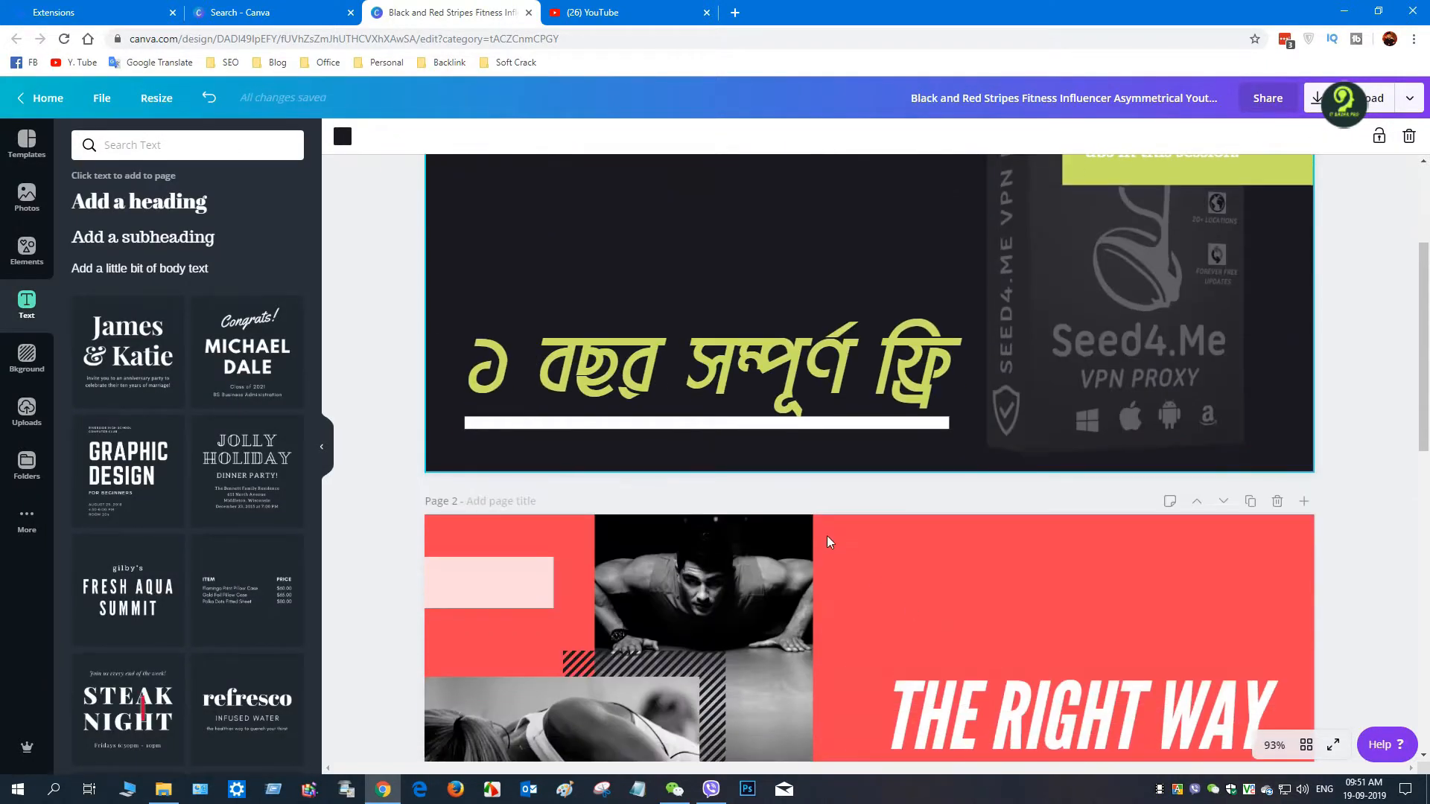
pyautogui.click(693, 425)
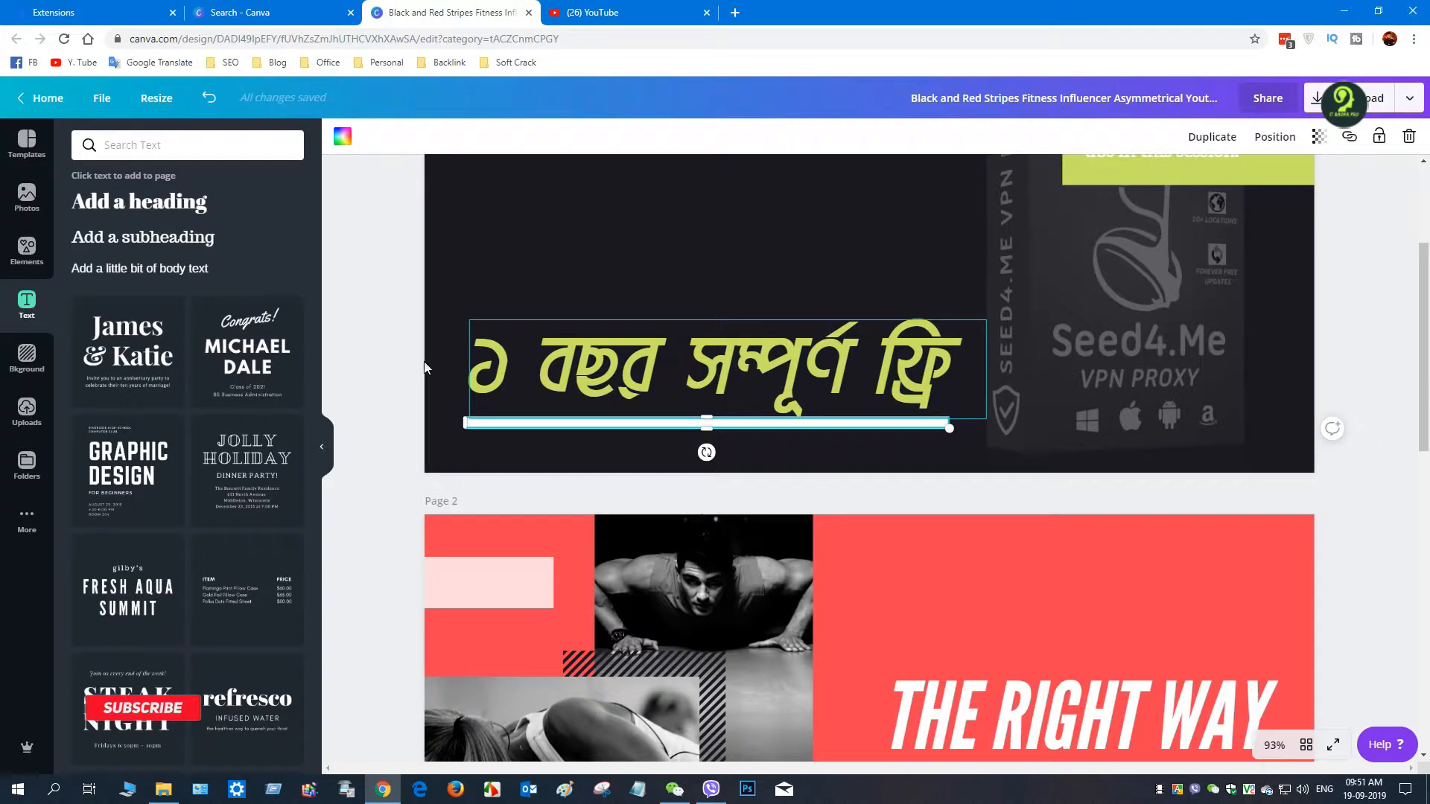
pyautogui.click(341, 137)
pyautogui.click(165, 343)
pyautogui.click(669, 283)
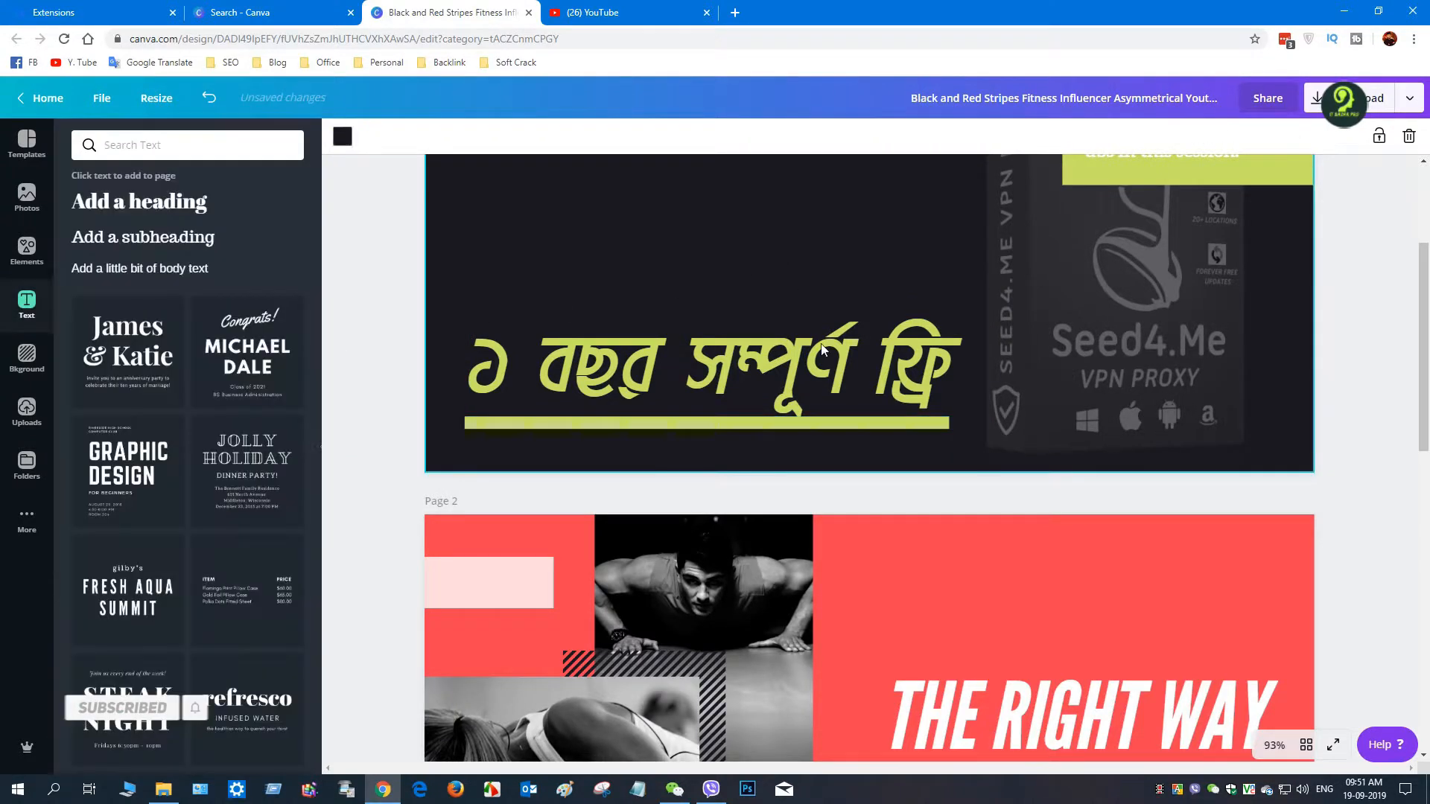
# Step: Adjust the Seed4.Me VPN box image to contrast 100, saturation -32 and brightness 0
pyautogui.scroll(3, 852, 570)
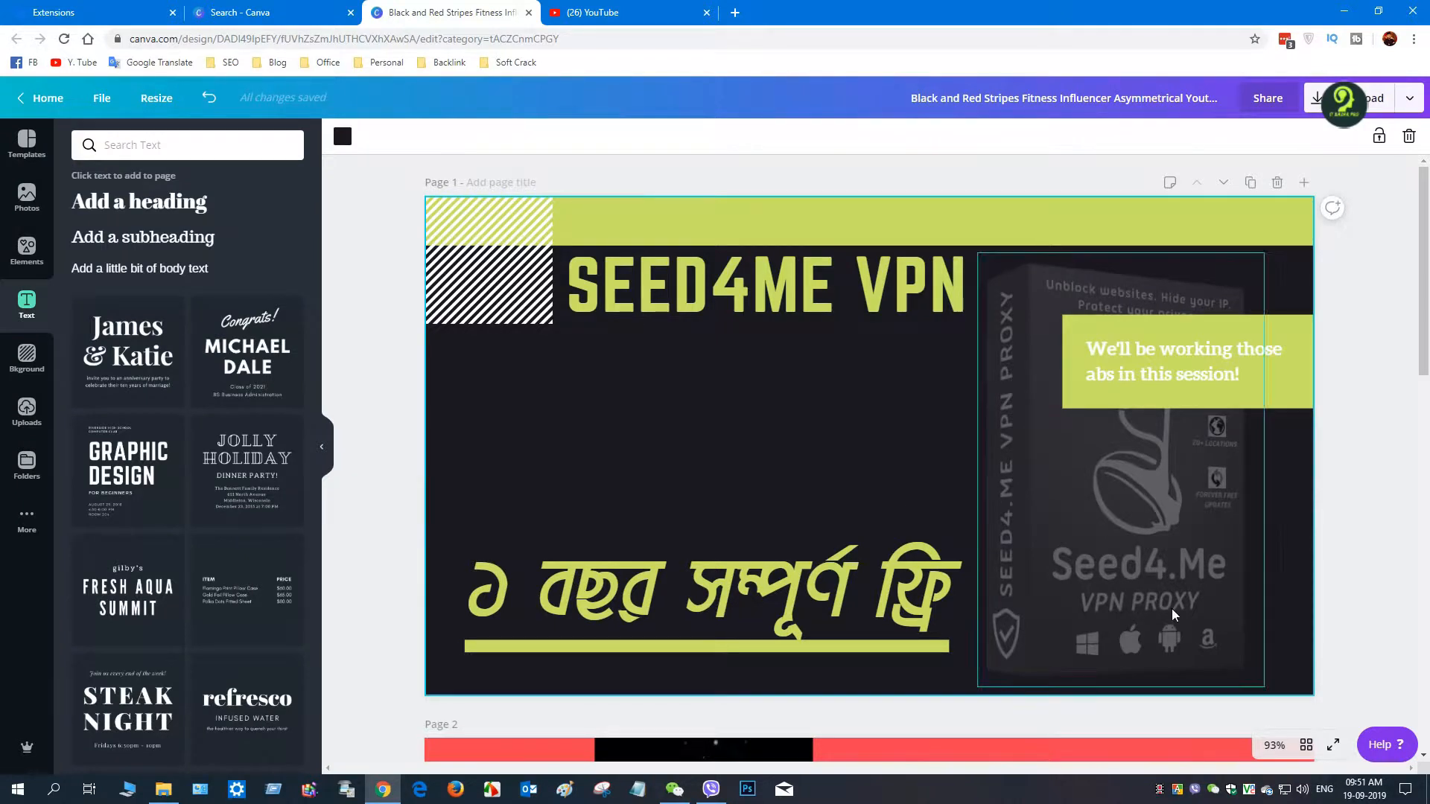
pyautogui.click(1183, 587)
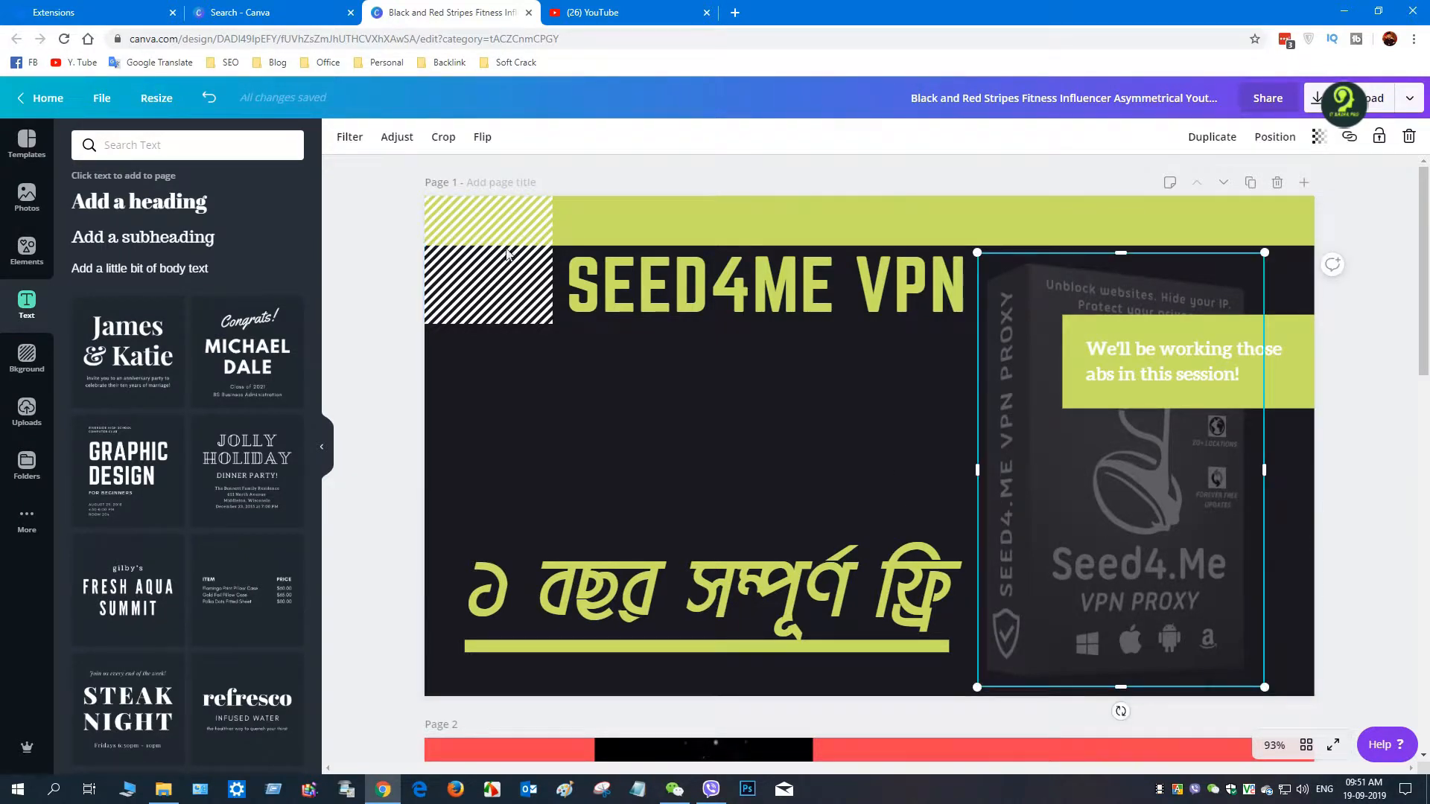
pyautogui.click(394, 142)
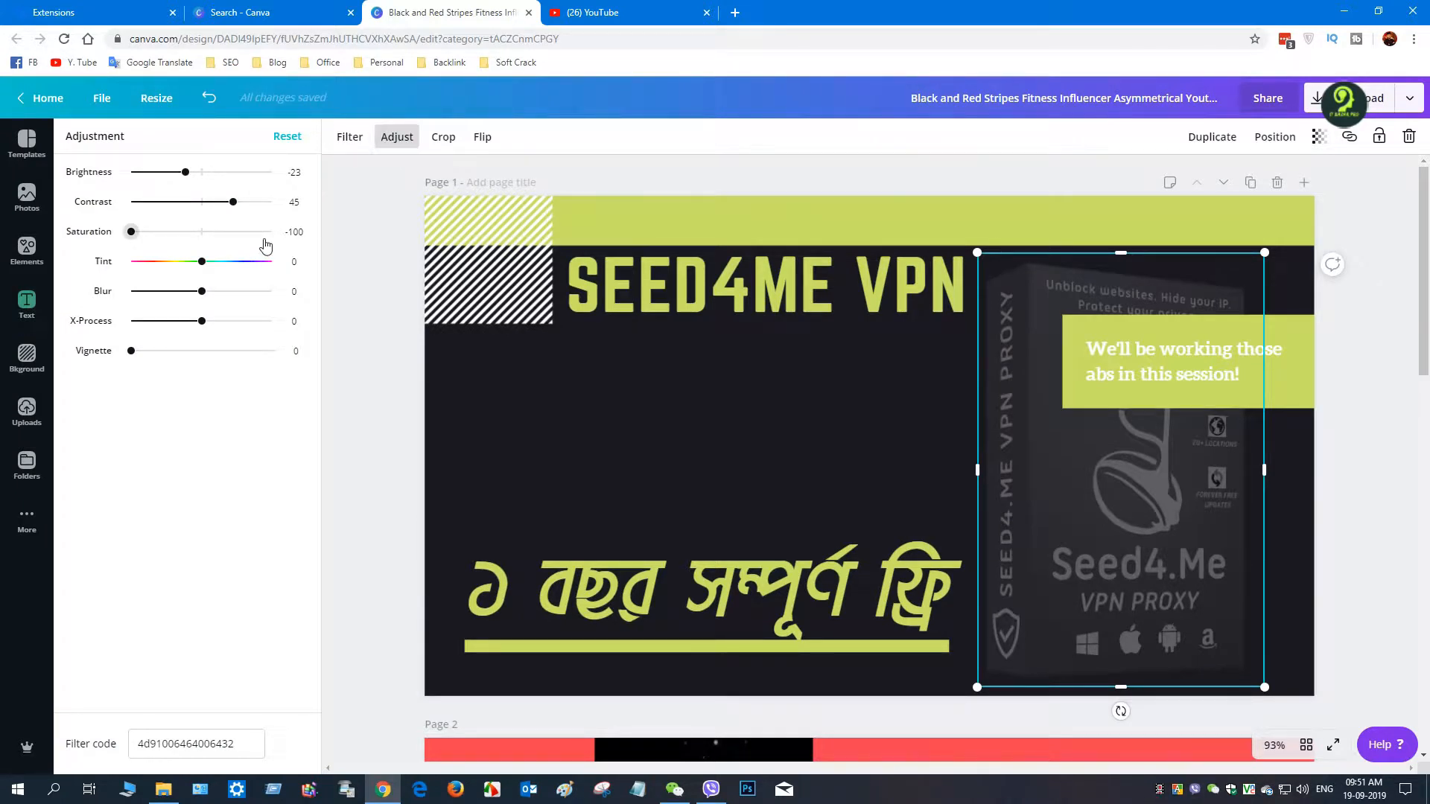
pyautogui.moveTo(233, 202); pyautogui.dragTo(303, 201)
pyautogui.moveTo(132, 231); pyautogui.dragTo(179, 232)
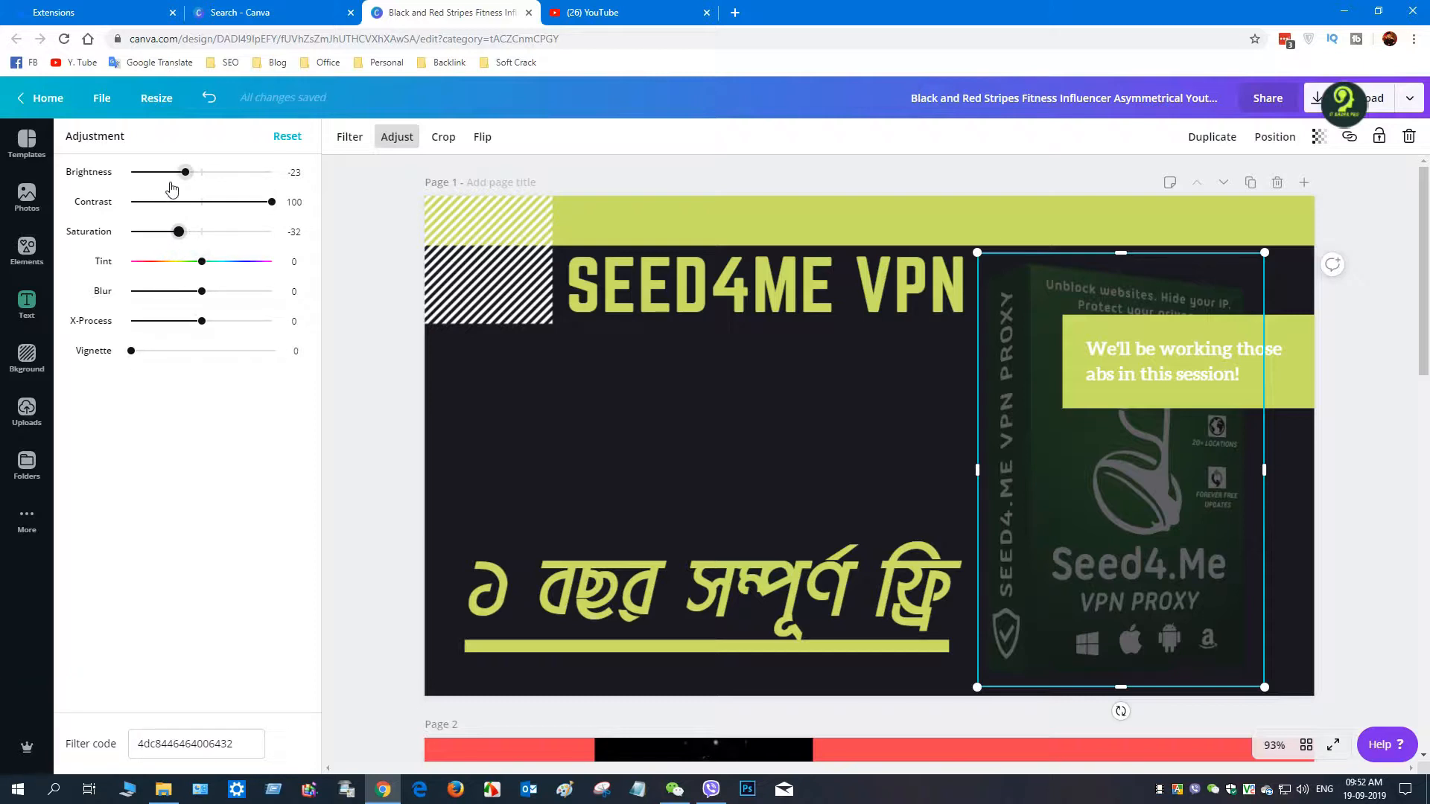
pyautogui.moveTo(185, 172)
pyautogui.mouseDown()
pyautogui.moveTo(223, 173)
pyautogui.moveTo(198, 175)
pyautogui.mouseUp()
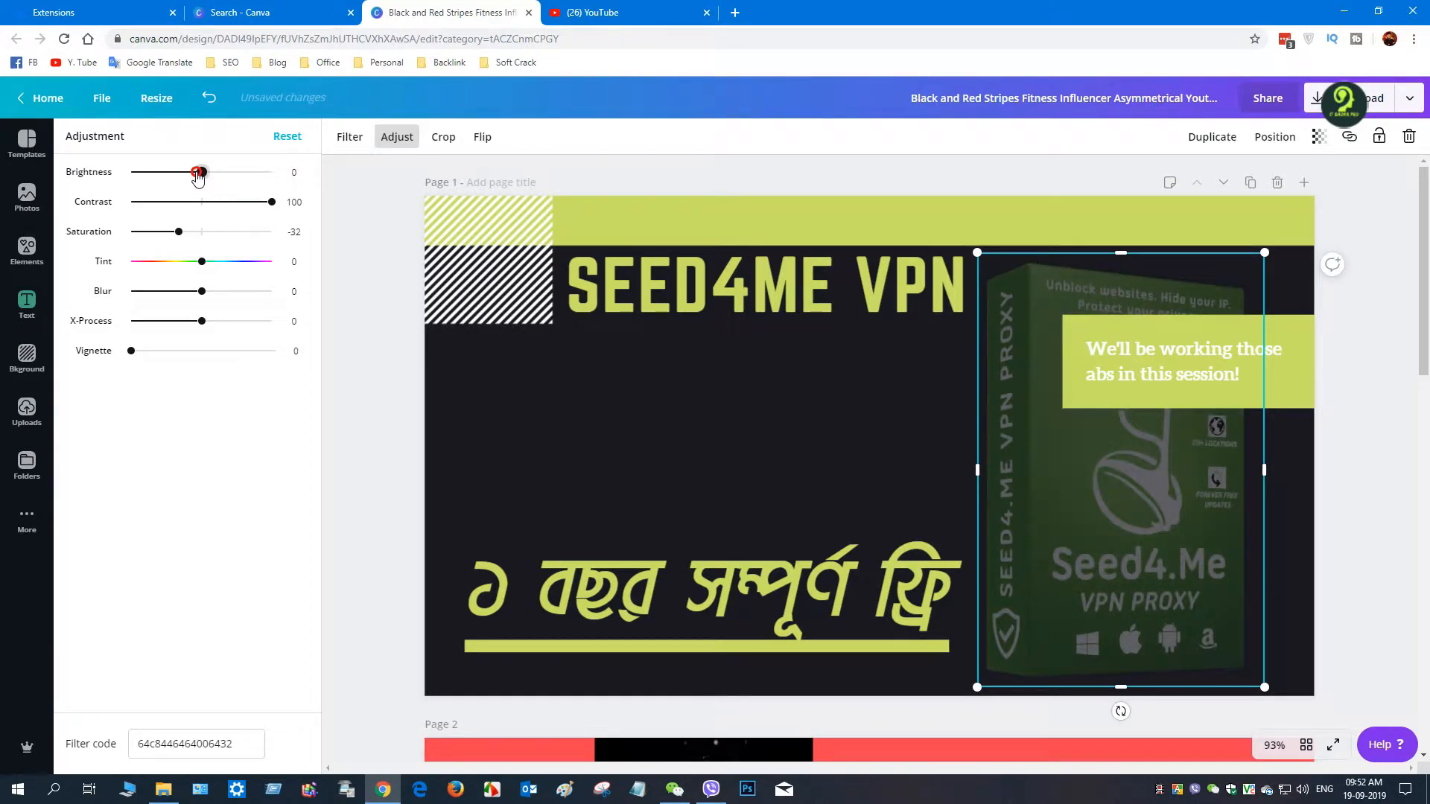
# Step: Apply the Summer filter to the Seed4.Me VPN box image
pyautogui.click(347, 137)
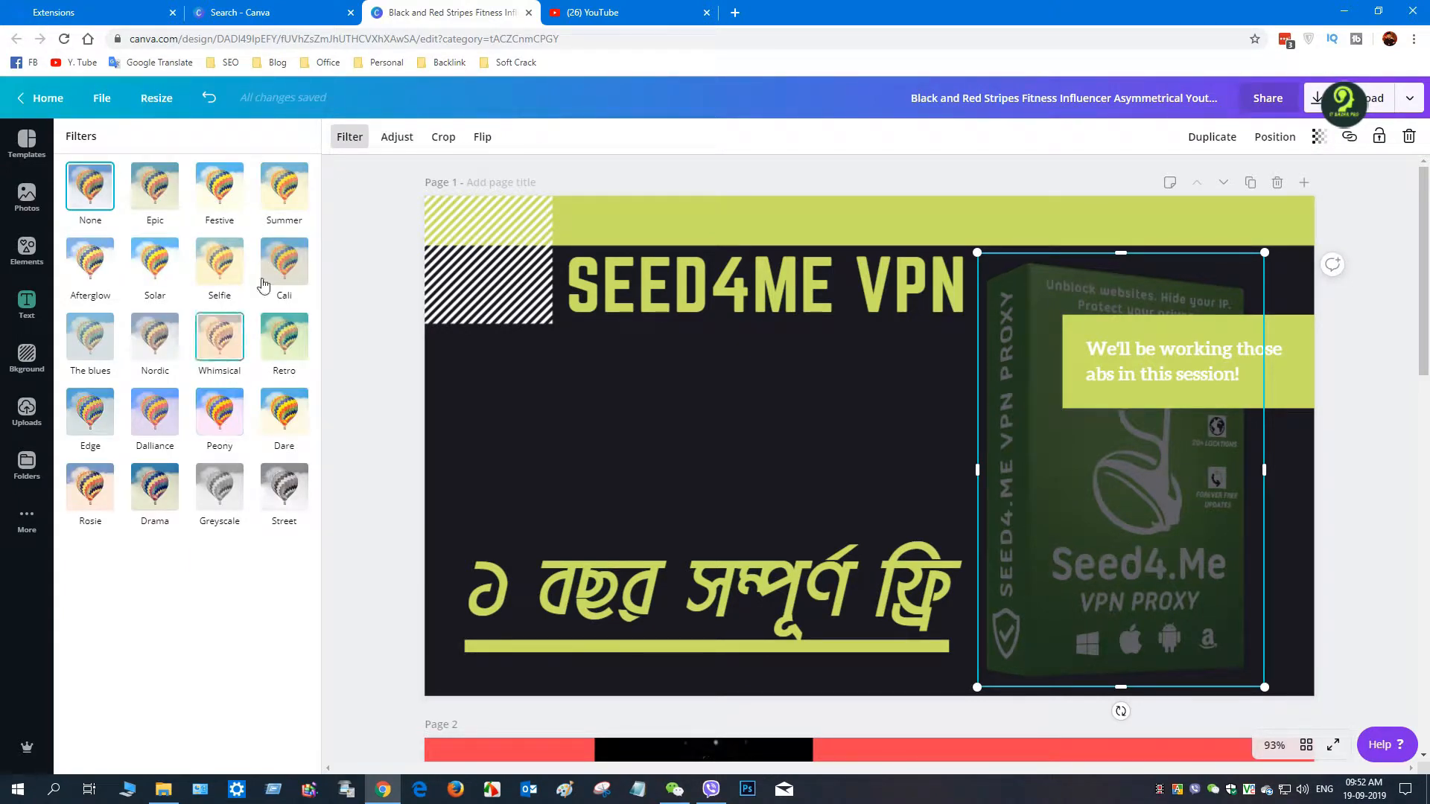
pyautogui.click(288, 192)
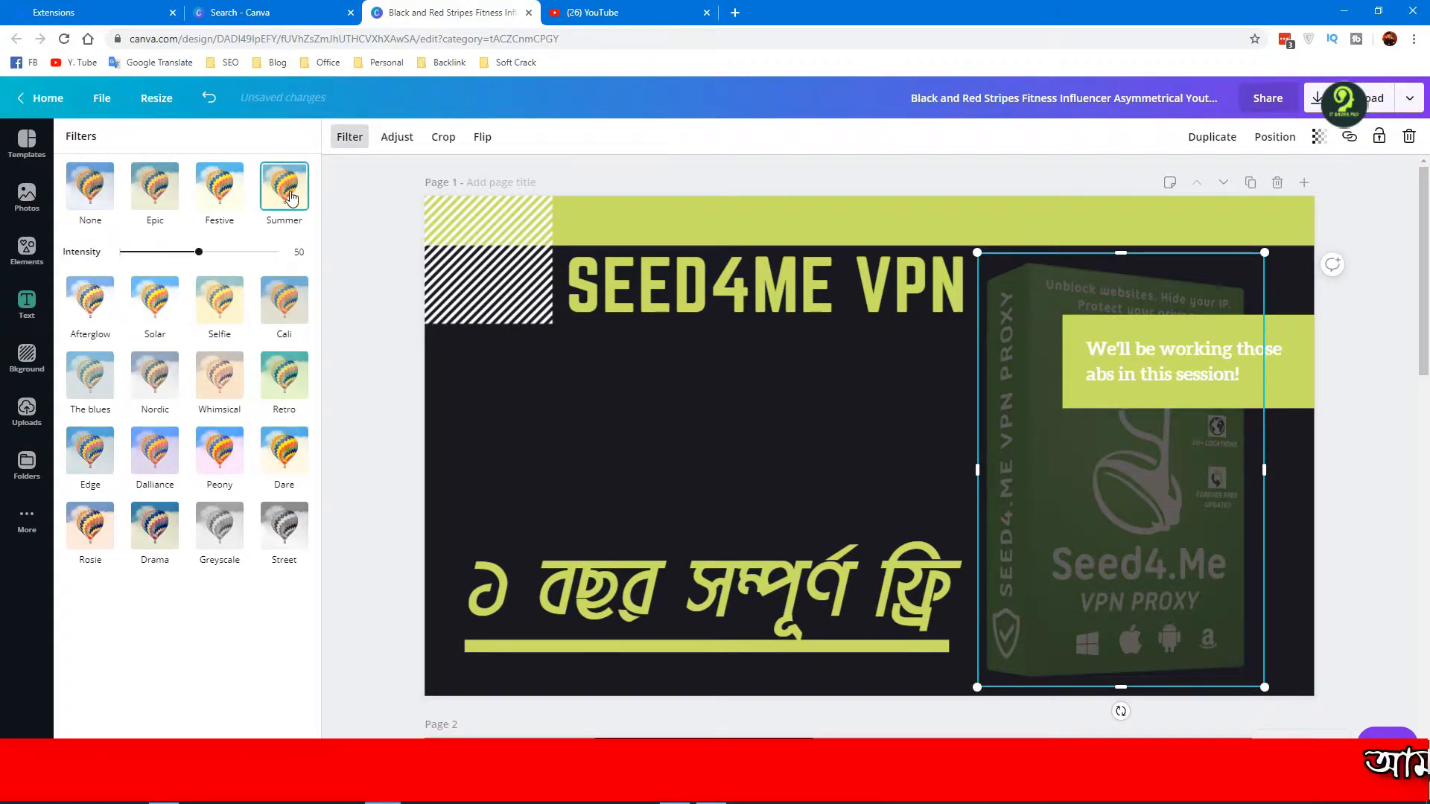
# Step: Try the Cali, Whimsical, Retro and Dalliance filters on the Seed4.Me VPN box image and apply Peony
pyautogui.click(277, 304)
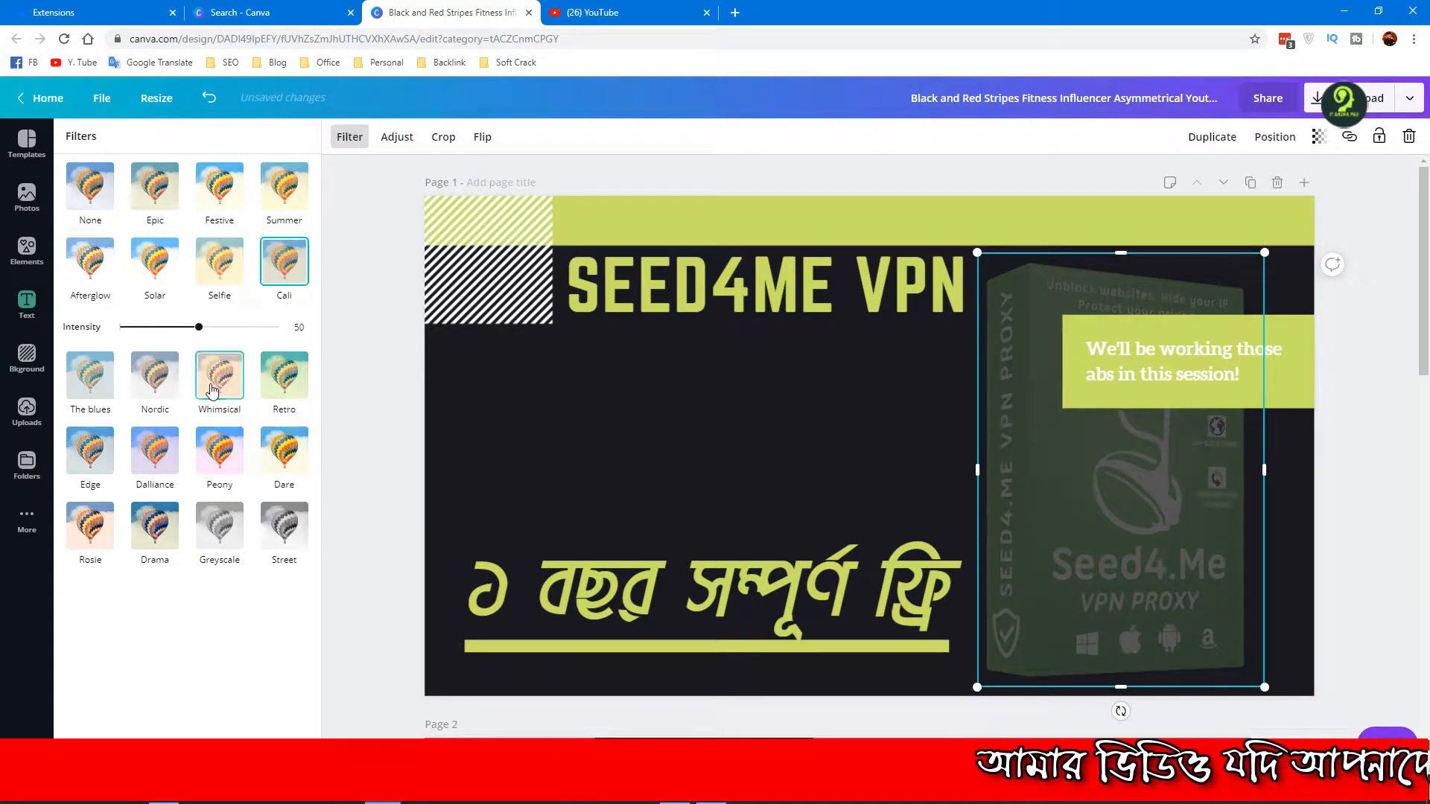
pyautogui.click(220, 339)
pyautogui.click(306, 339)
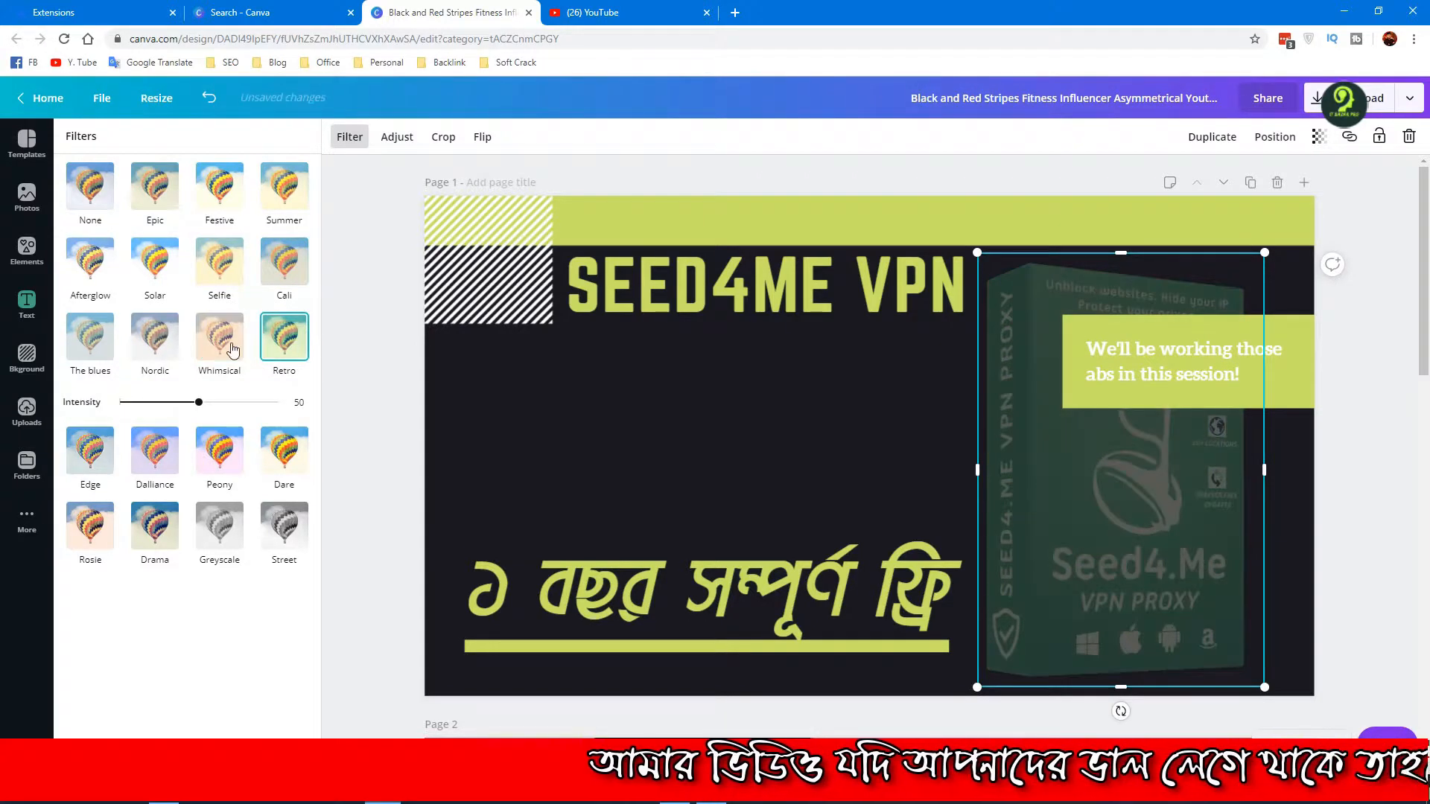
pyautogui.click(156, 466)
pyautogui.click(224, 456)
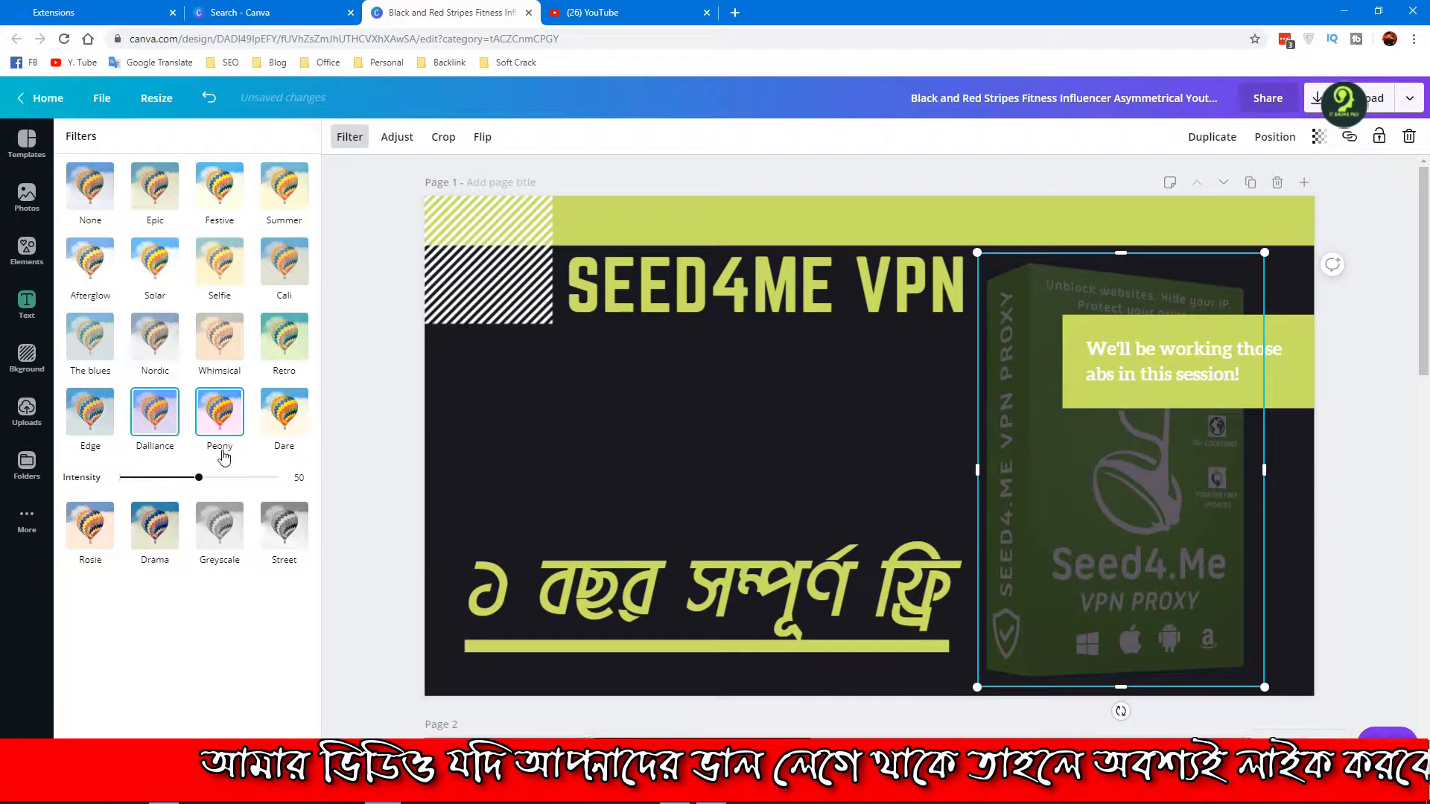
pyautogui.click(540, 447)
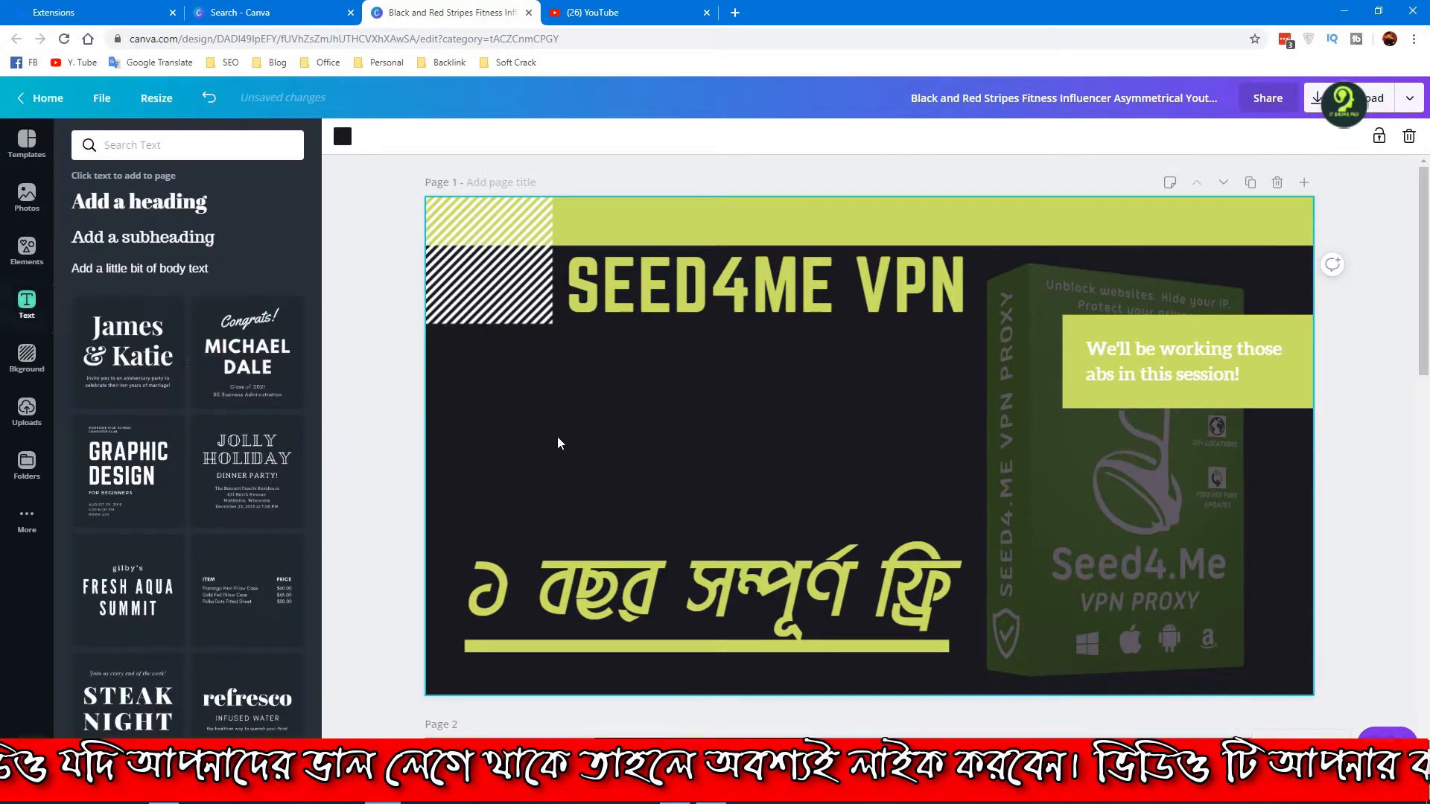
# Step: Replace the label text over the box image with "1 Year Subscription Promo Code Free"
pyautogui.click(1183, 374)
pyautogui.moveTo(1241, 374); pyautogui.dragTo(1089, 344)
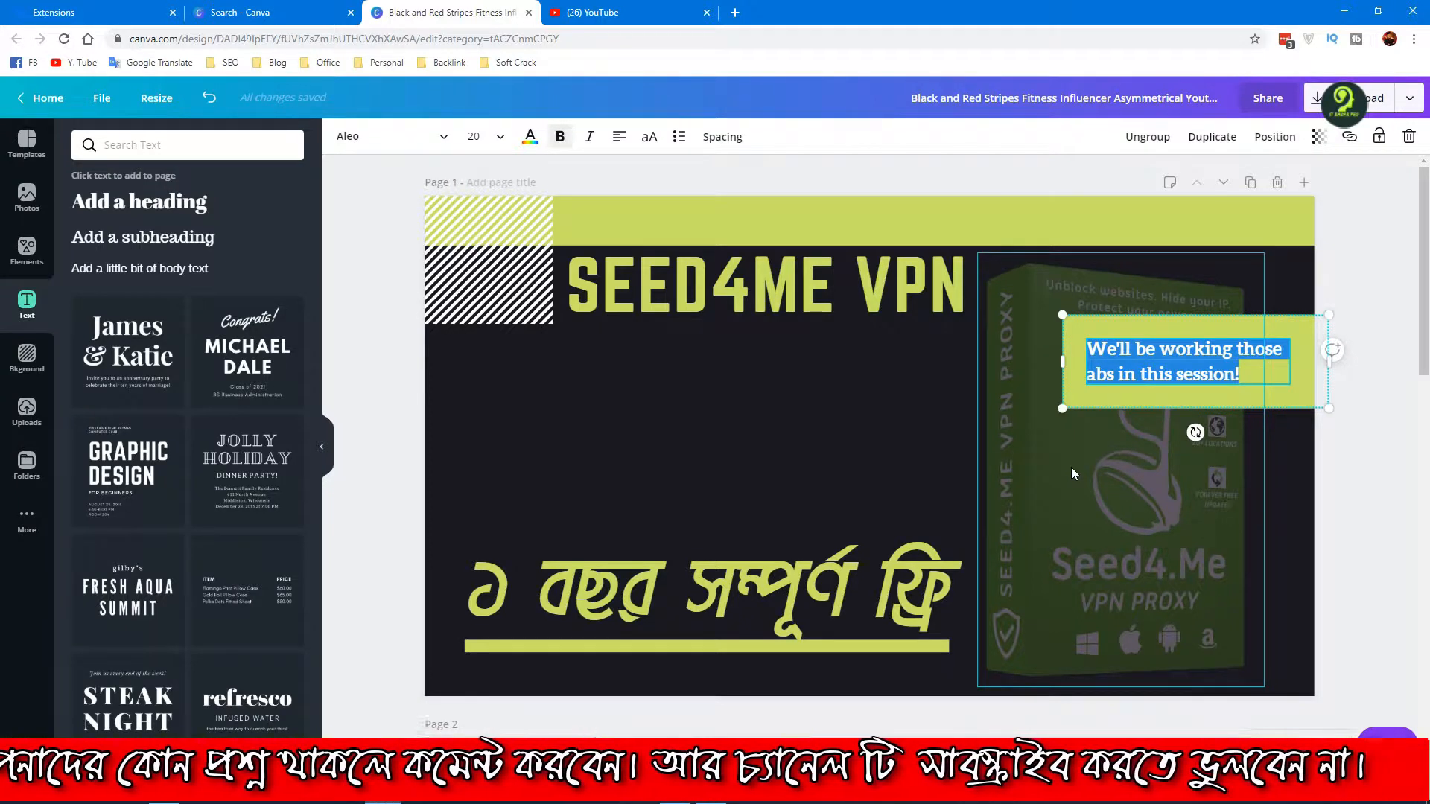
pyautogui.write('1')
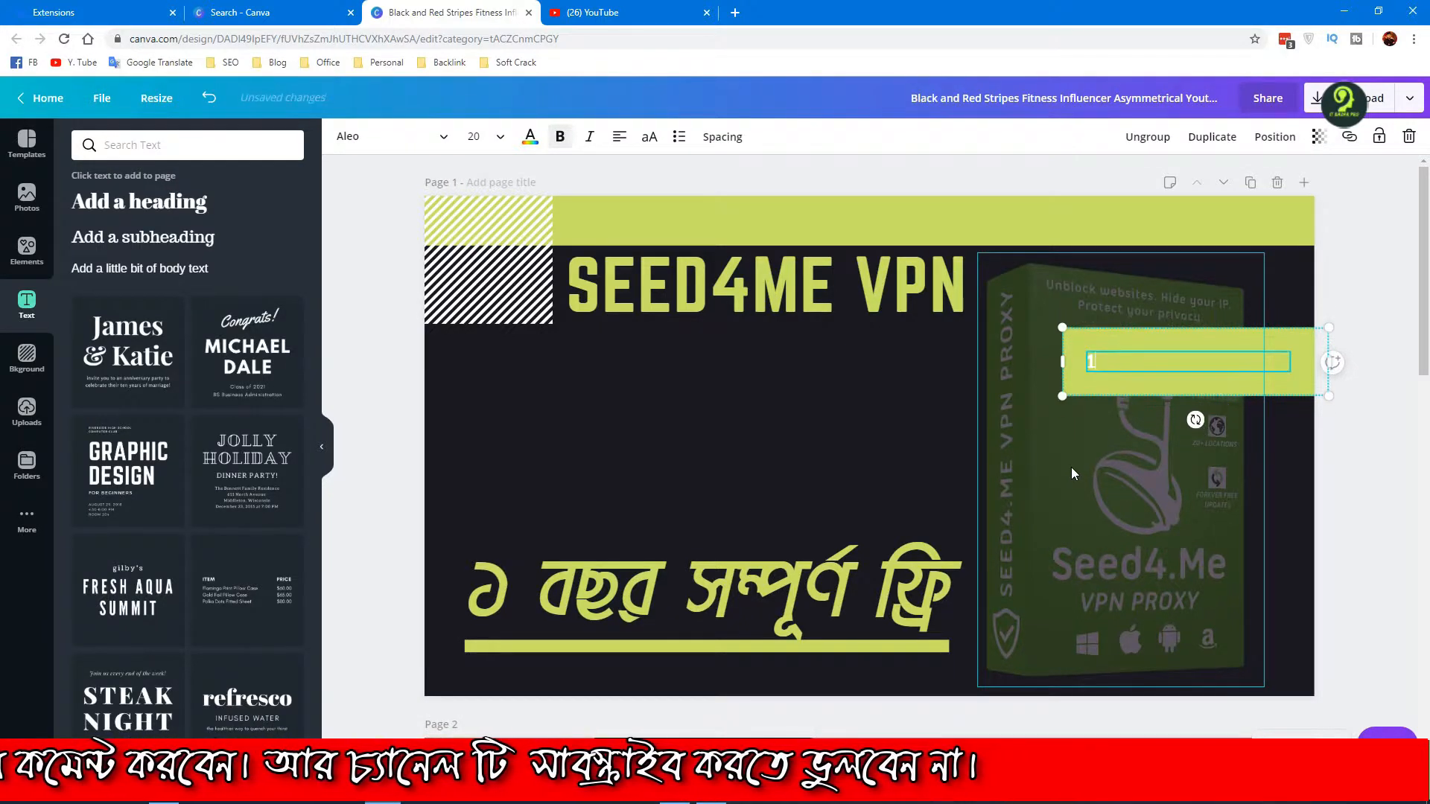
pyautogui.write(' Ye')
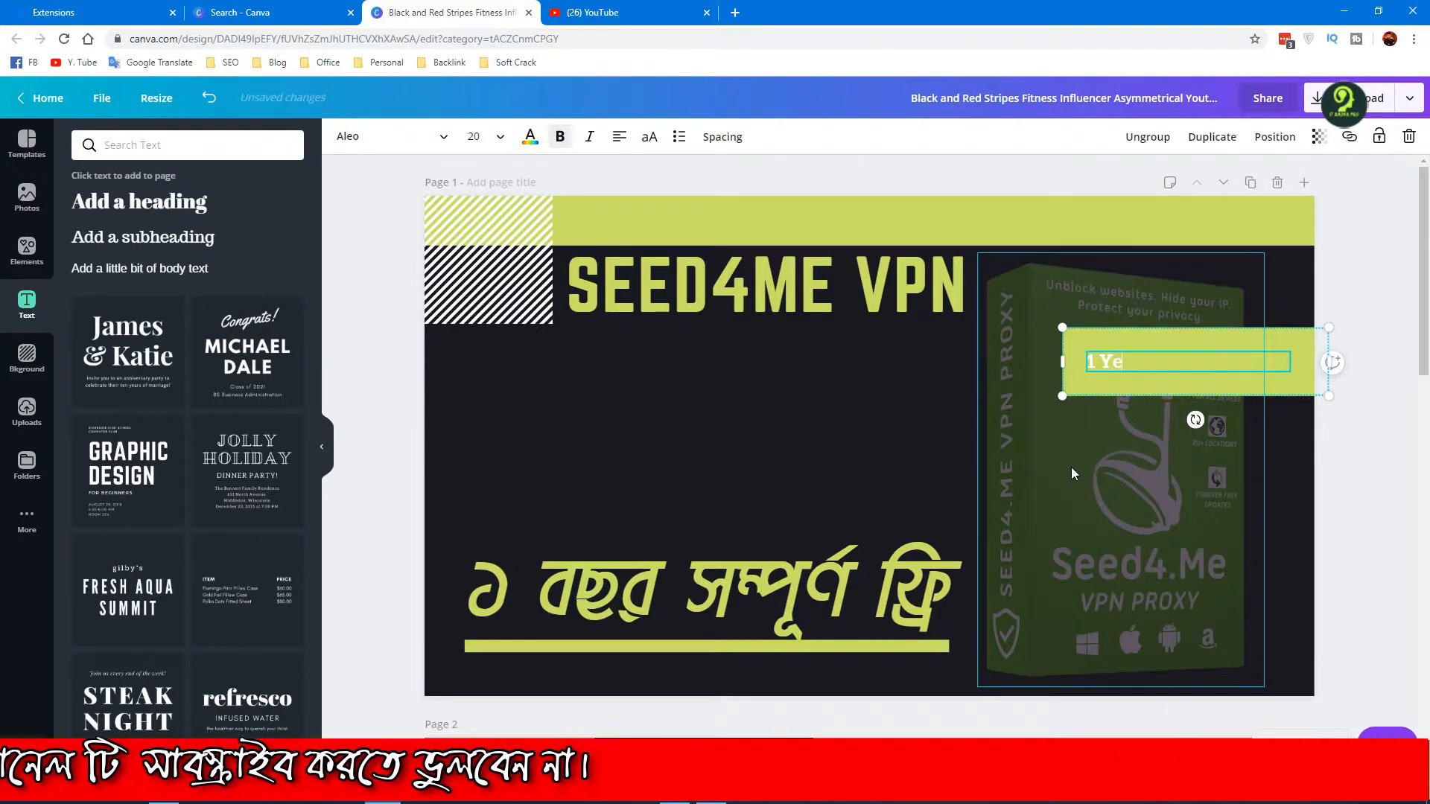
pyautogui.write('ar Sub')
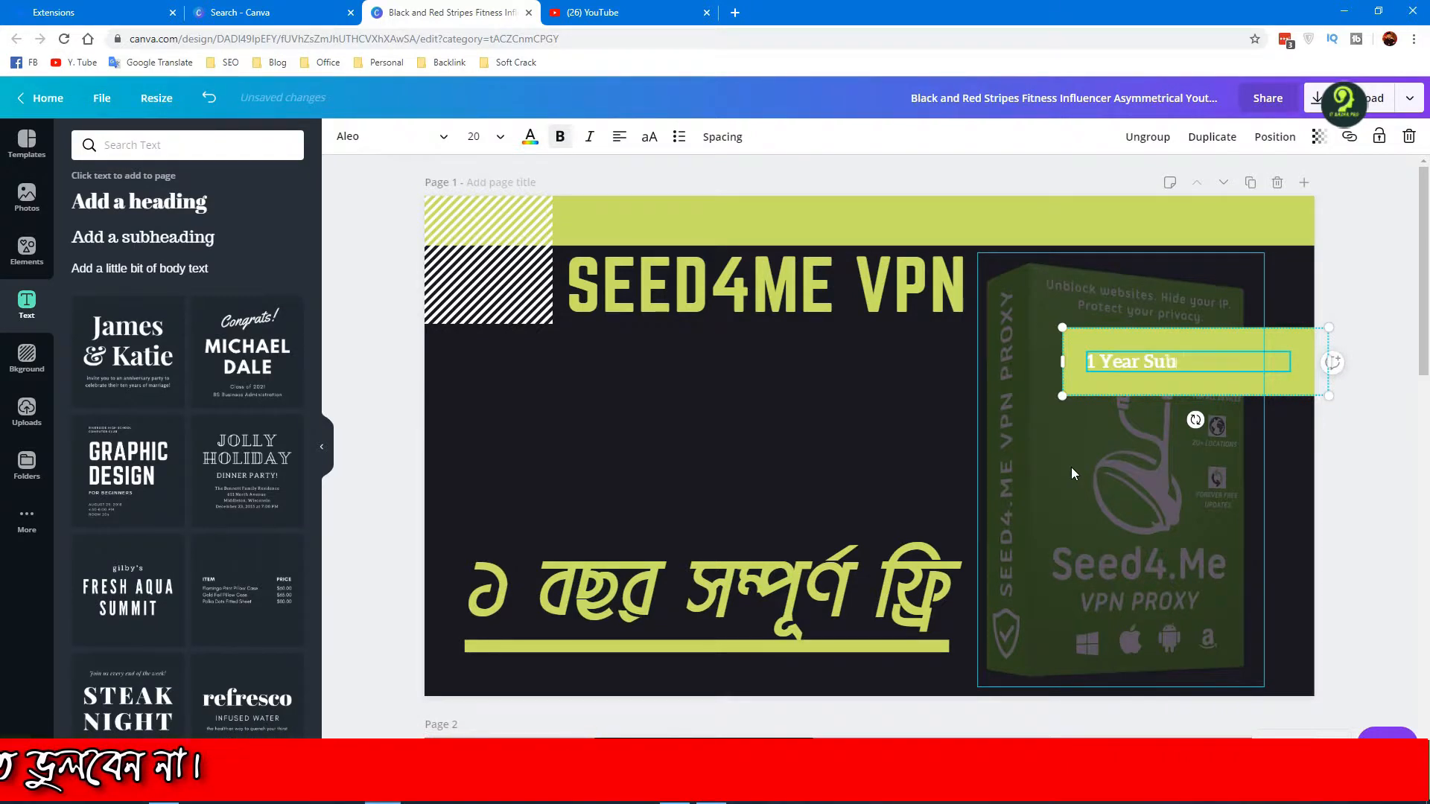
pyautogui.write('script')
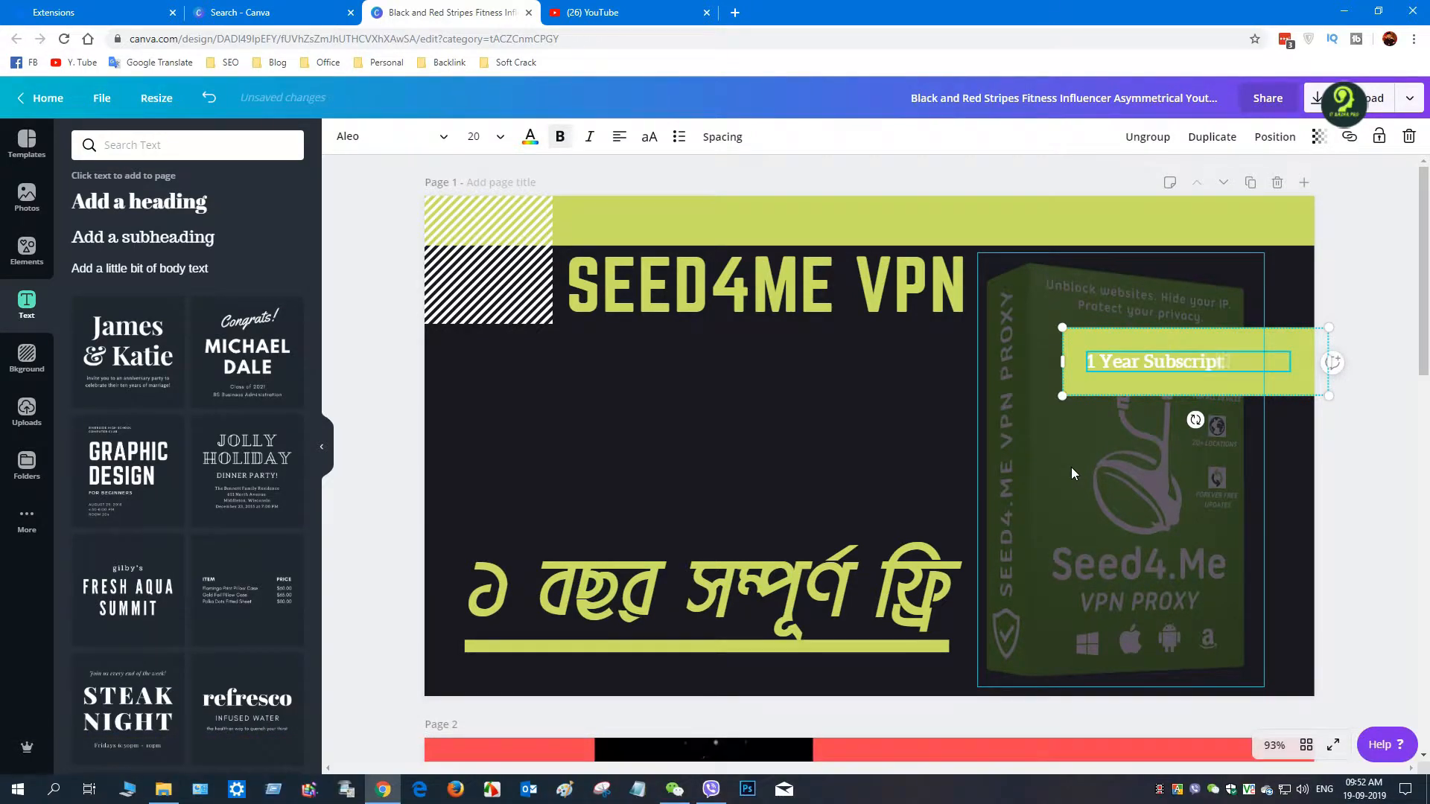
pyautogui.write('ion Promo C')
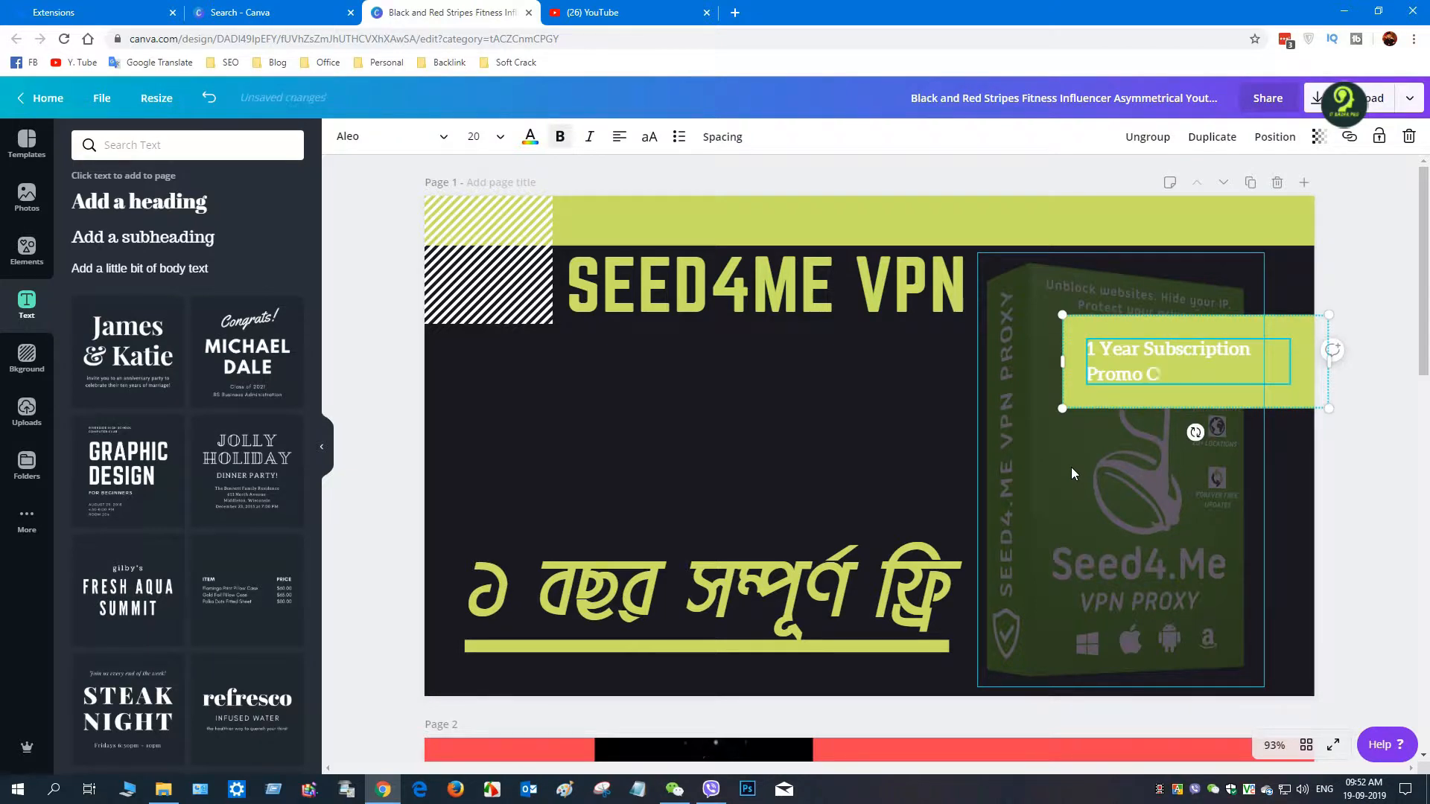
pyautogui.write('ode Free')
# Step: Set the promo code label text to the League Gothic font at size 24
pyautogui.hotkey('ctrl', 'a')
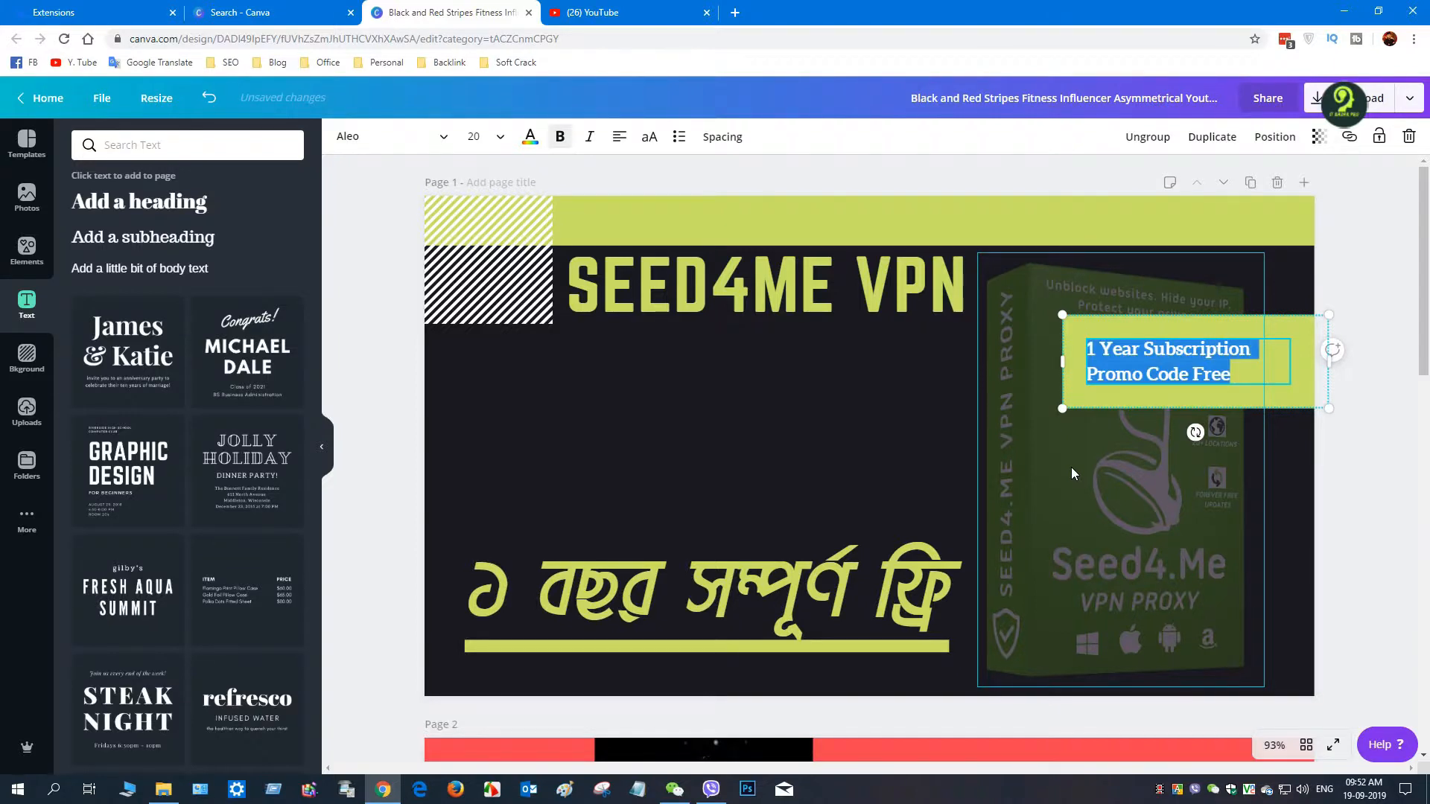
pyautogui.click(442, 140)
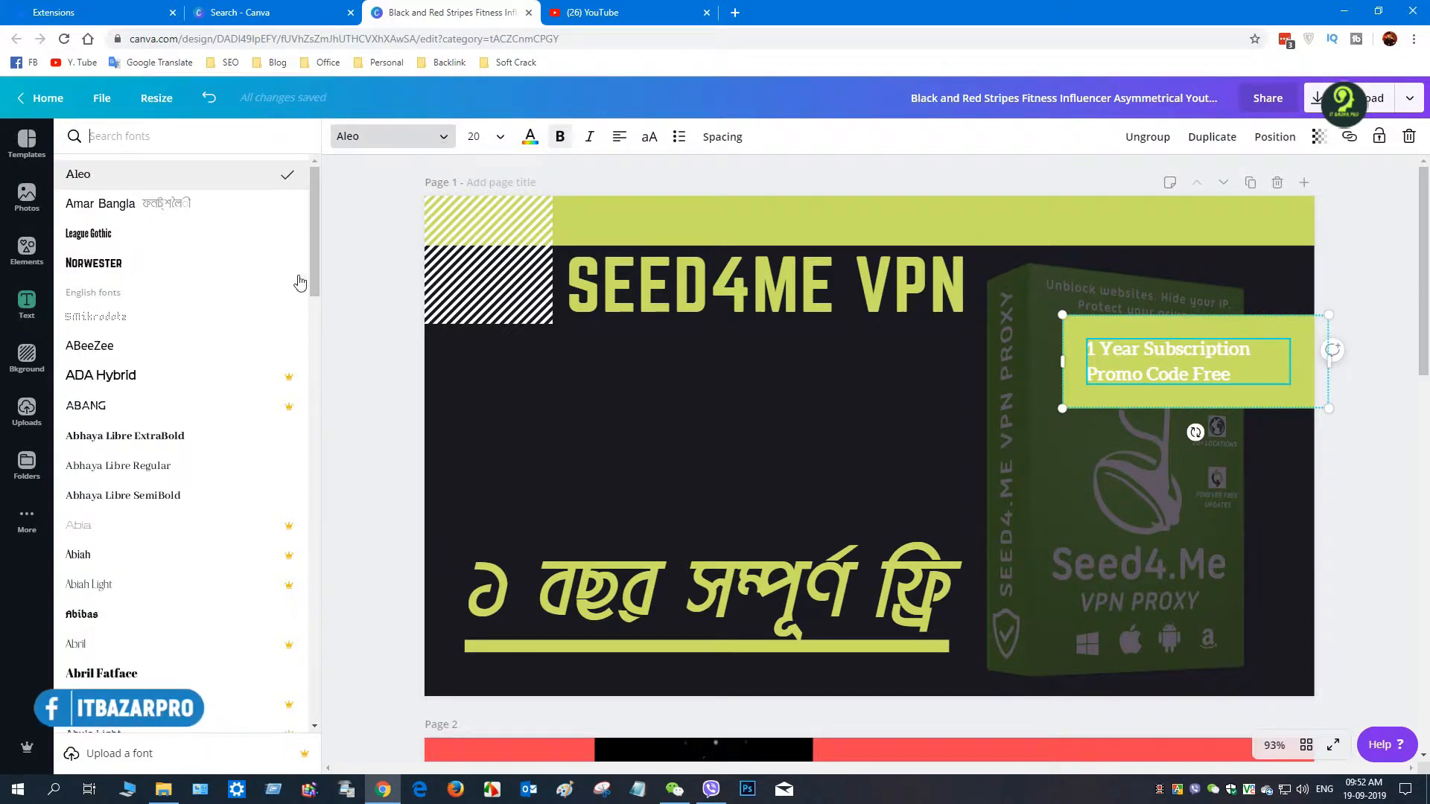
pyautogui.click(121, 236)
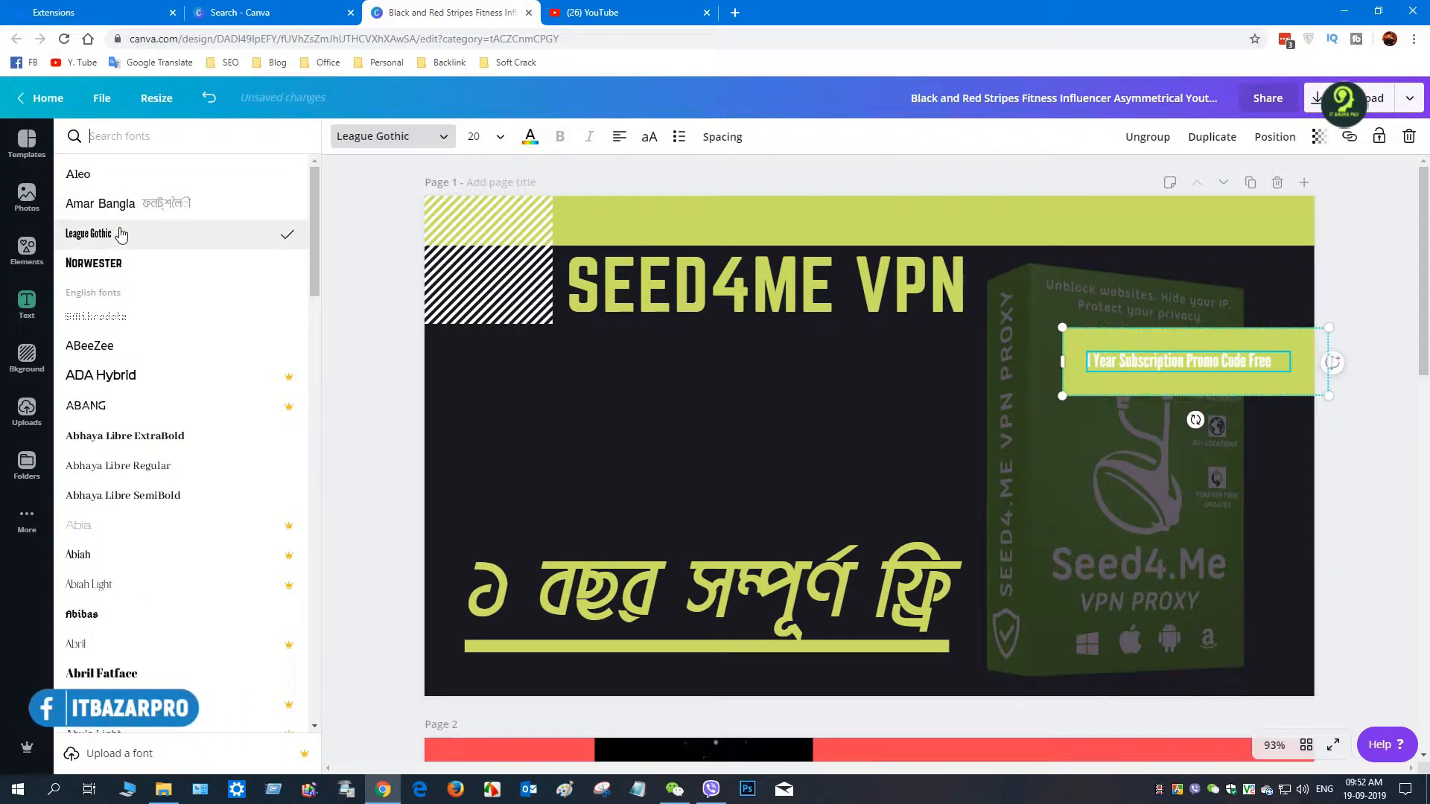
pyautogui.click(492, 136)
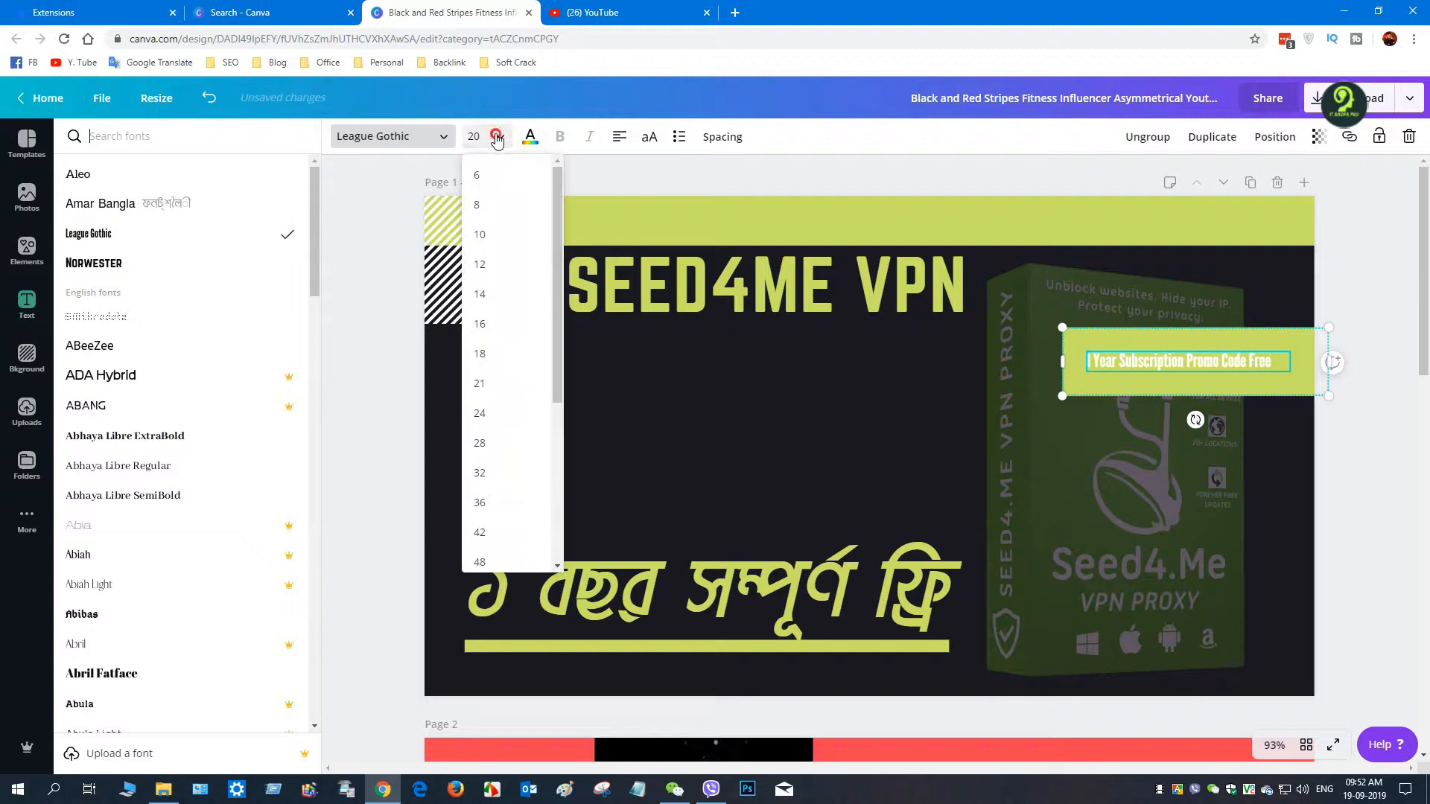
pyautogui.click(484, 443)
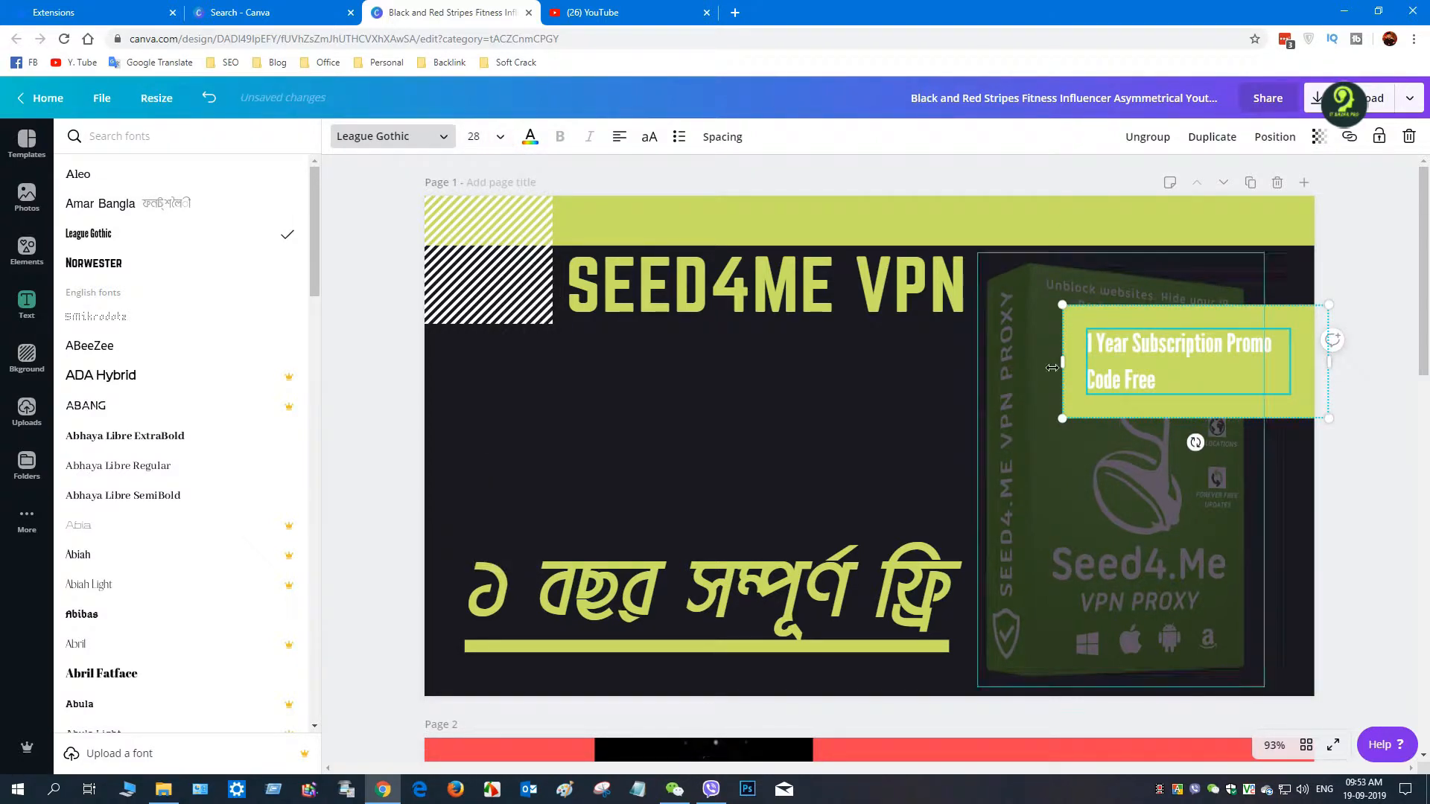
pyautogui.click(496, 139)
pyautogui.click(477, 338)
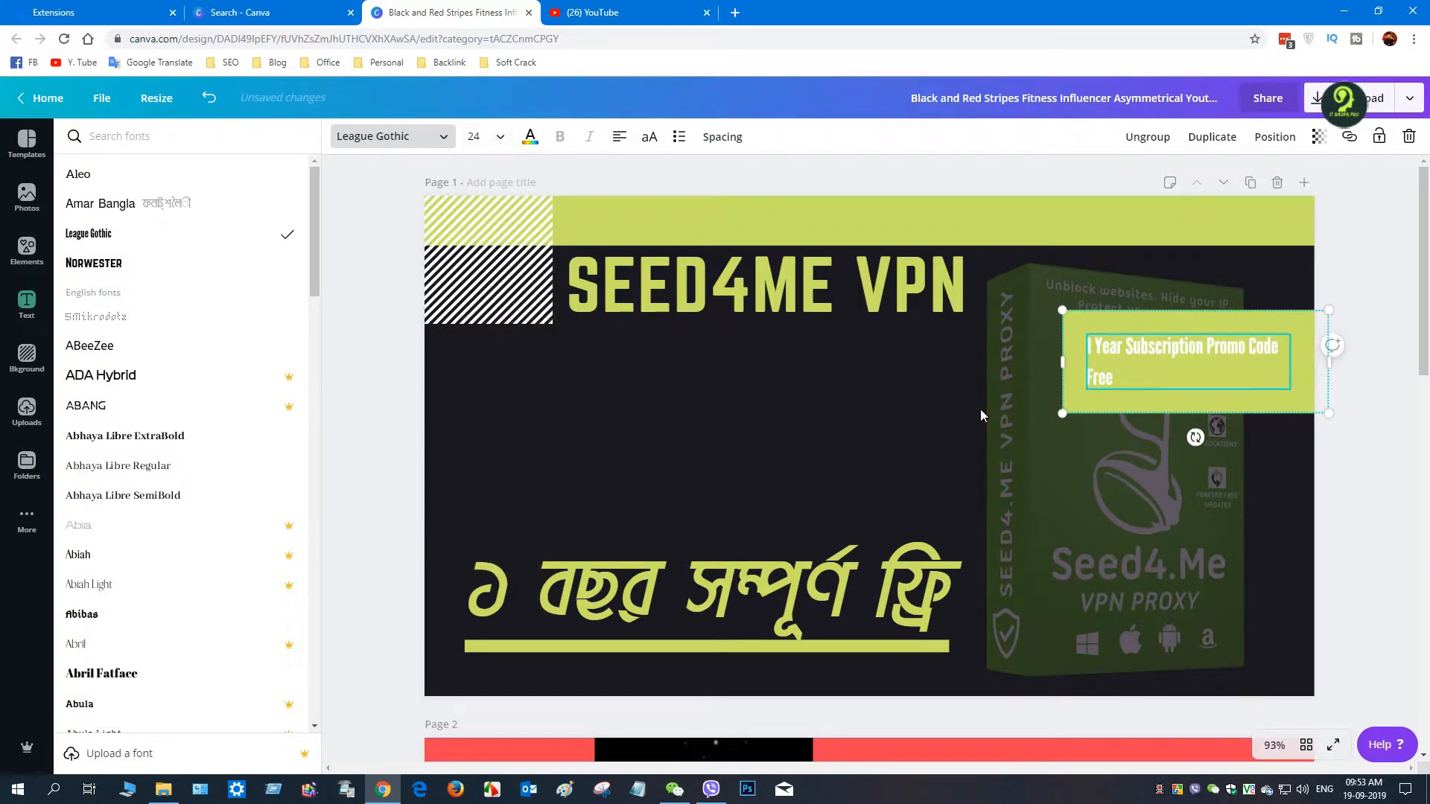
# Step: Widen the promo code label to fit its text on one line, and scale it down to sit inside the page edge
pyautogui.moveTo(1062, 363); pyautogui.dragTo(1036, 367)
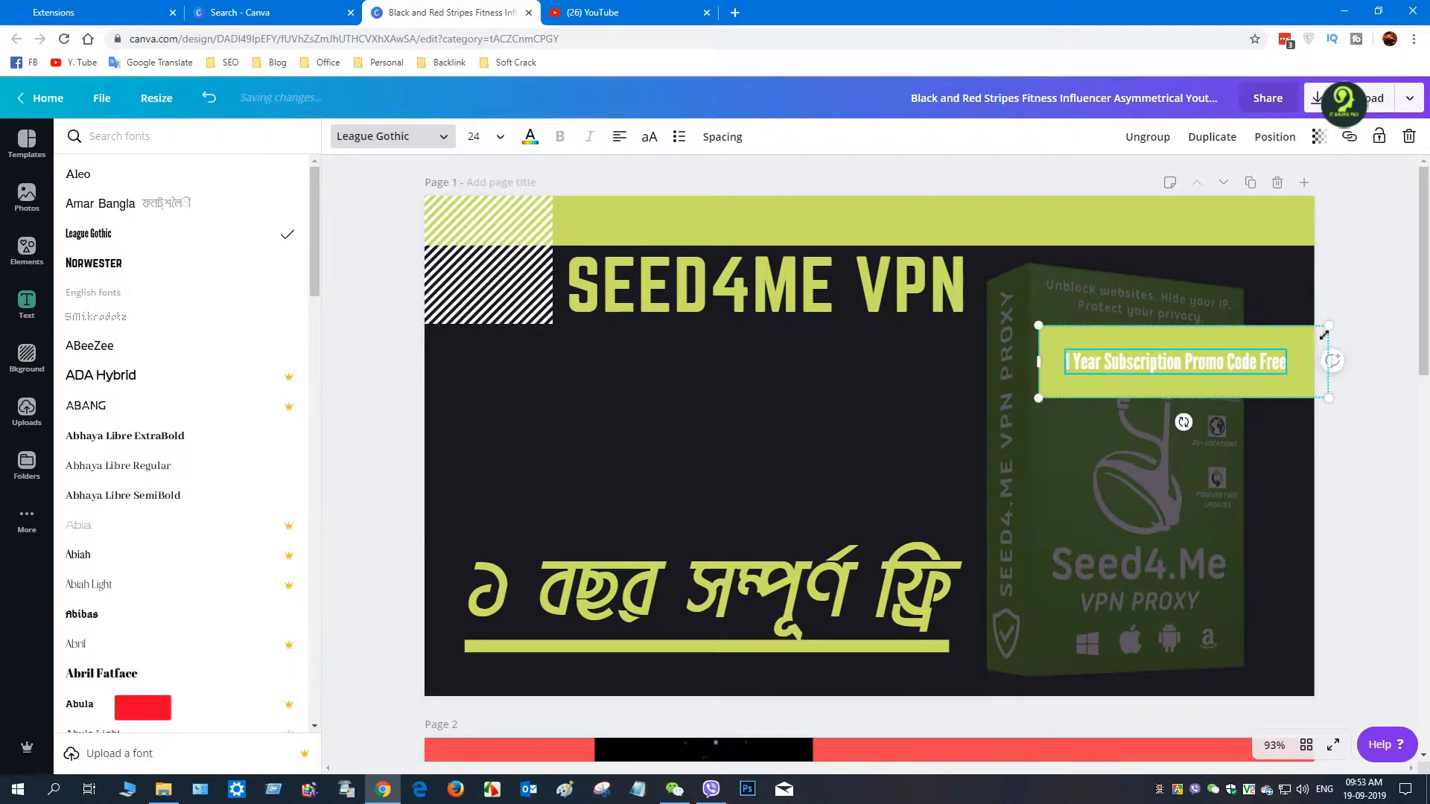
pyautogui.moveTo(1330, 329); pyautogui.dragTo(1333, 330)
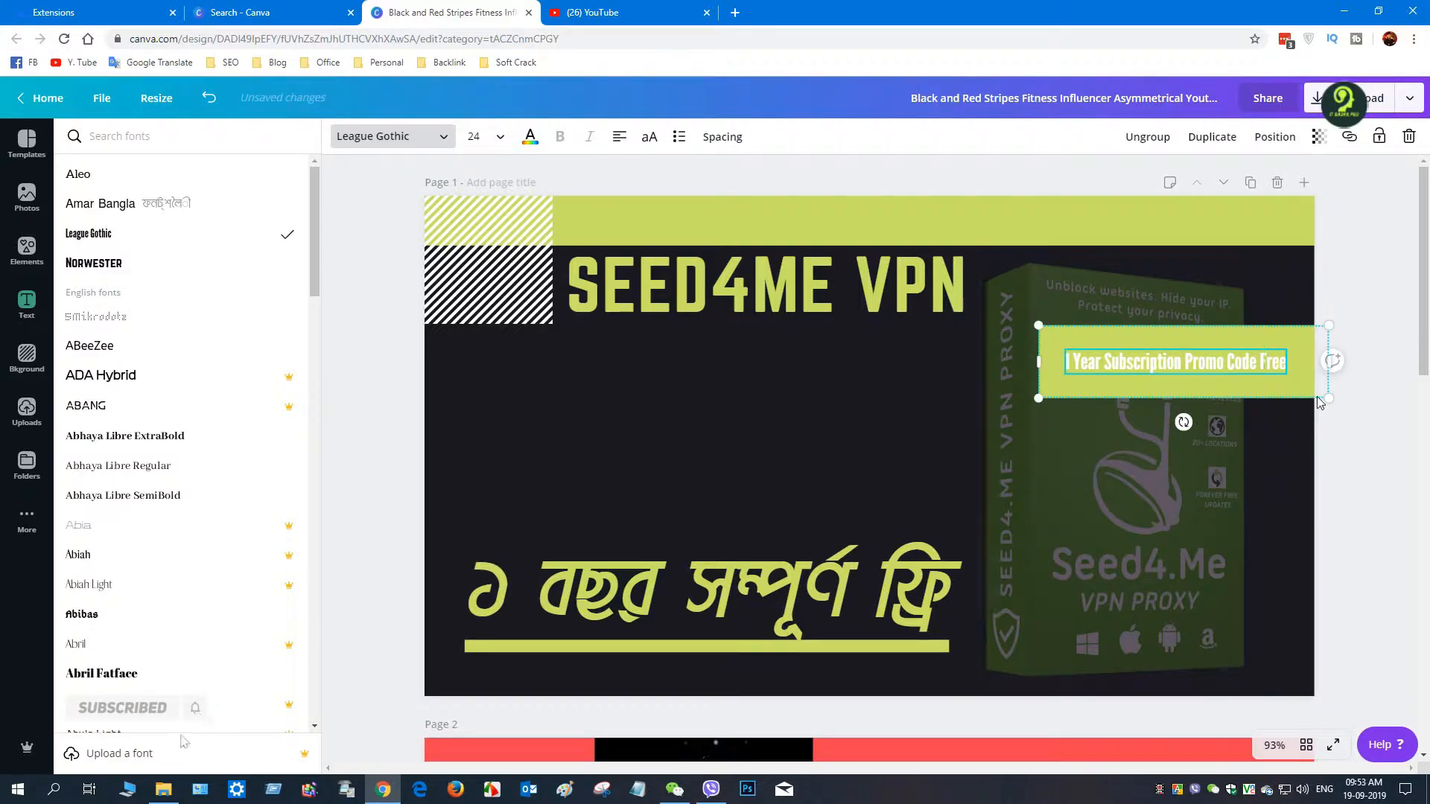
pyautogui.moveTo(1326, 396); pyautogui.dragTo(1311, 368)
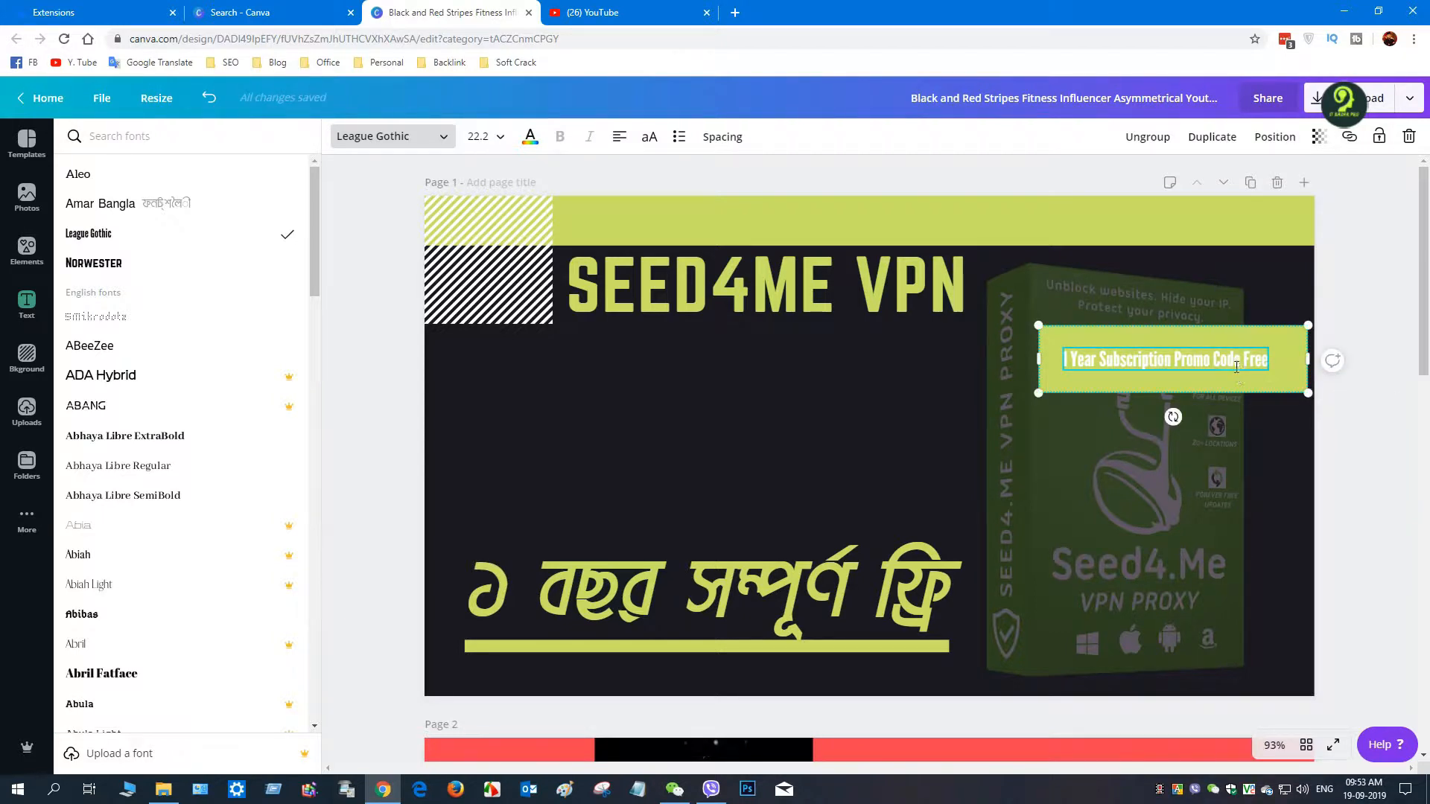
# Step: Recolor the promo code label text to the design's black
pyautogui.click(532, 146)
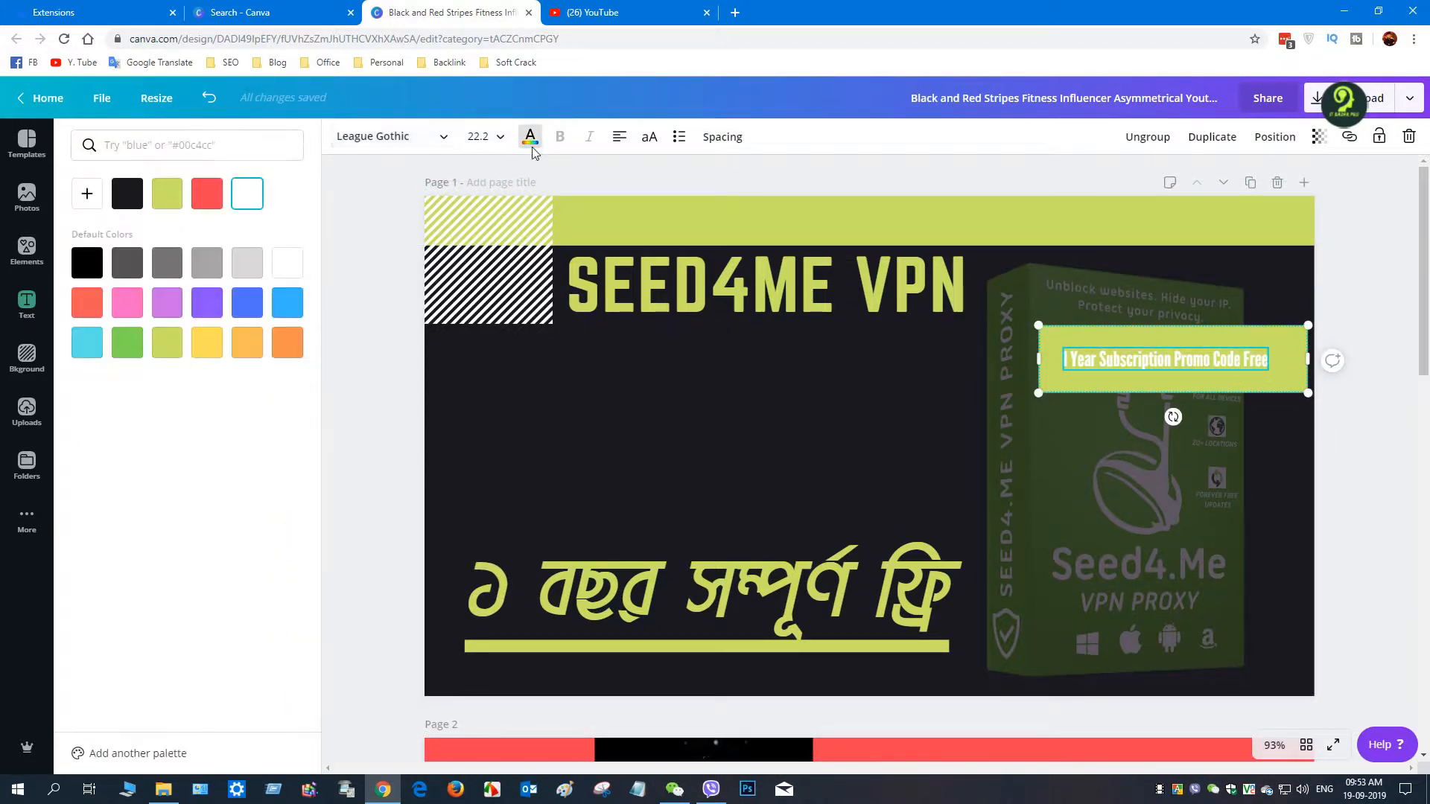
pyautogui.click(124, 197)
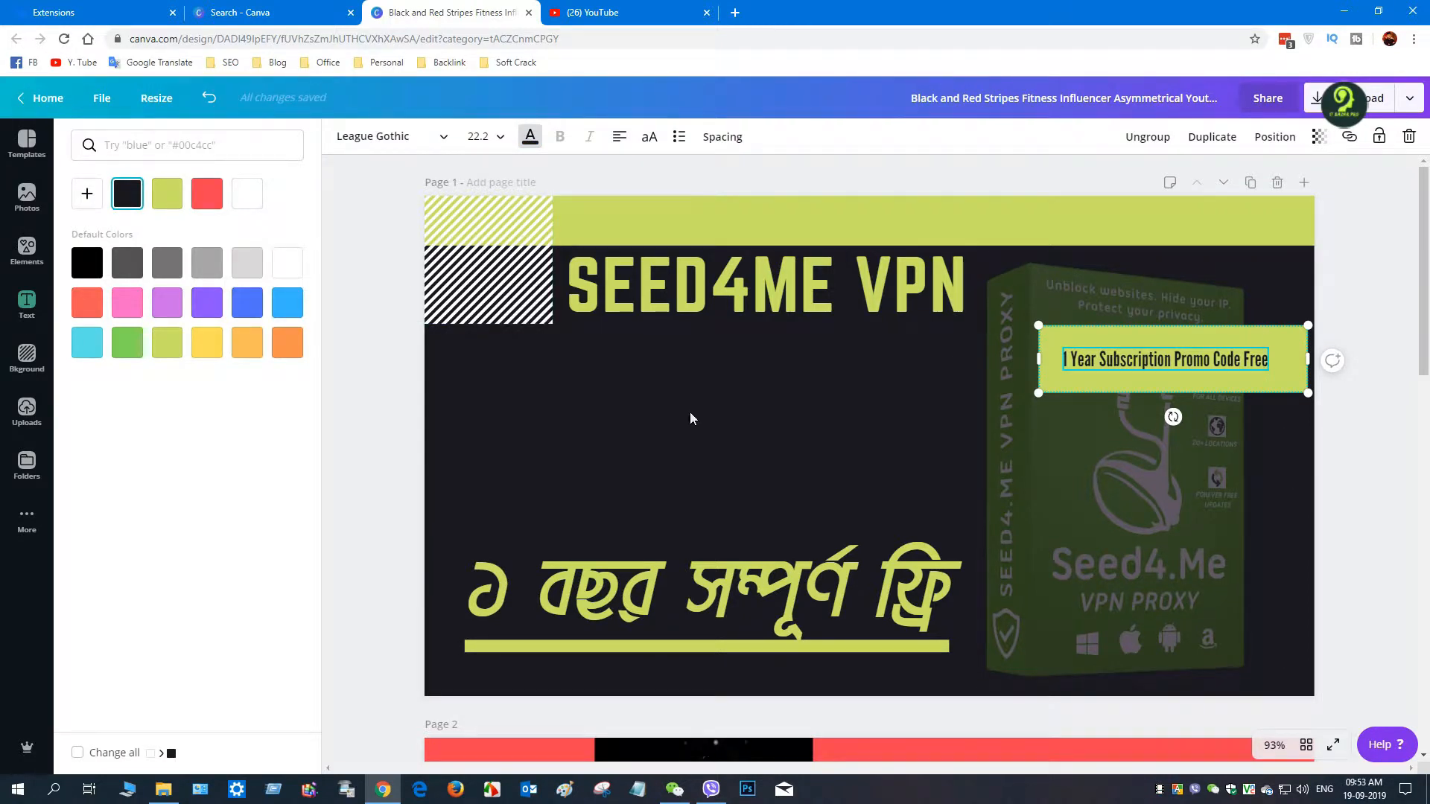
pyautogui.click(696, 431)
# Step: Try a white background on the promo code label and recolor it to the design's black
pyautogui.click(1092, 391)
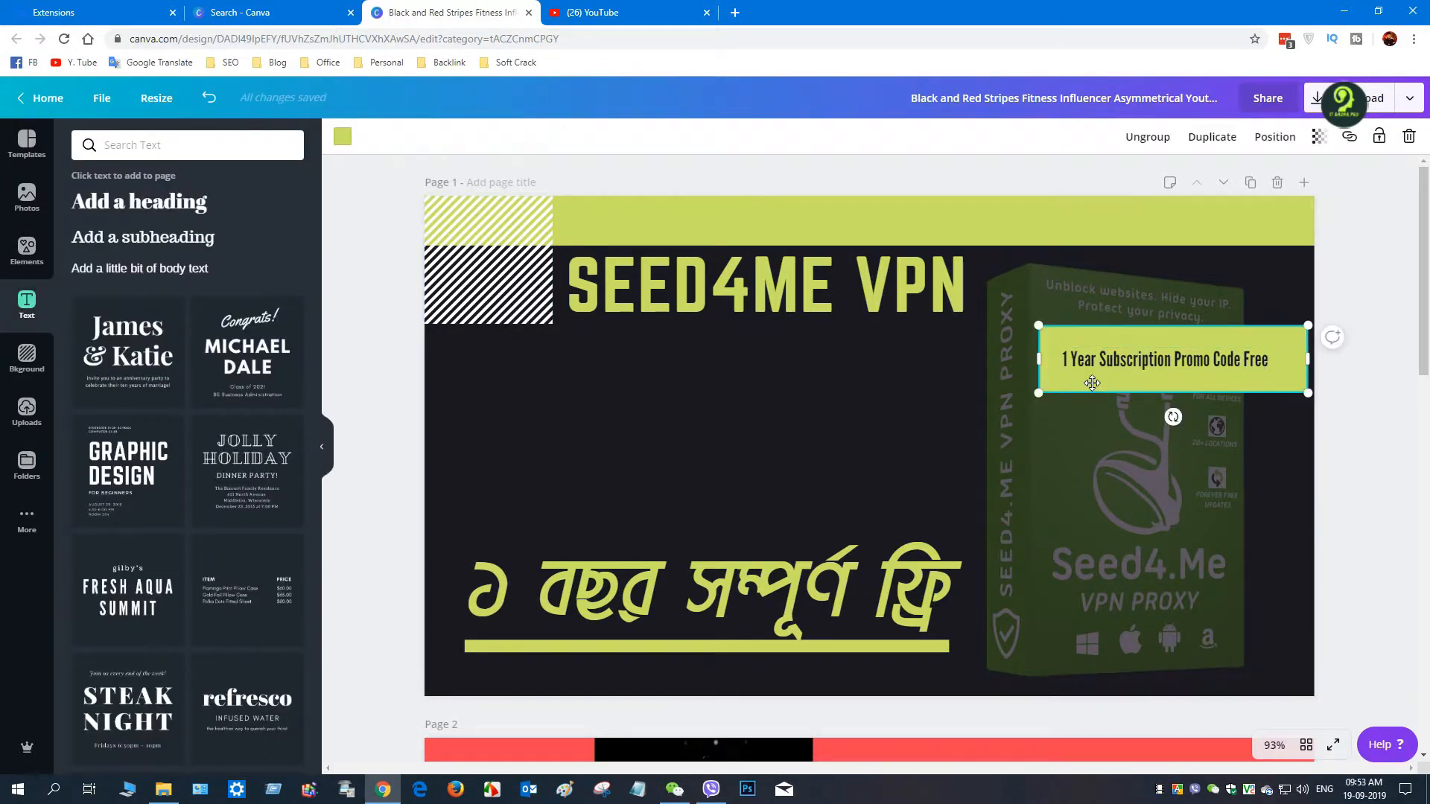
pyautogui.click(341, 142)
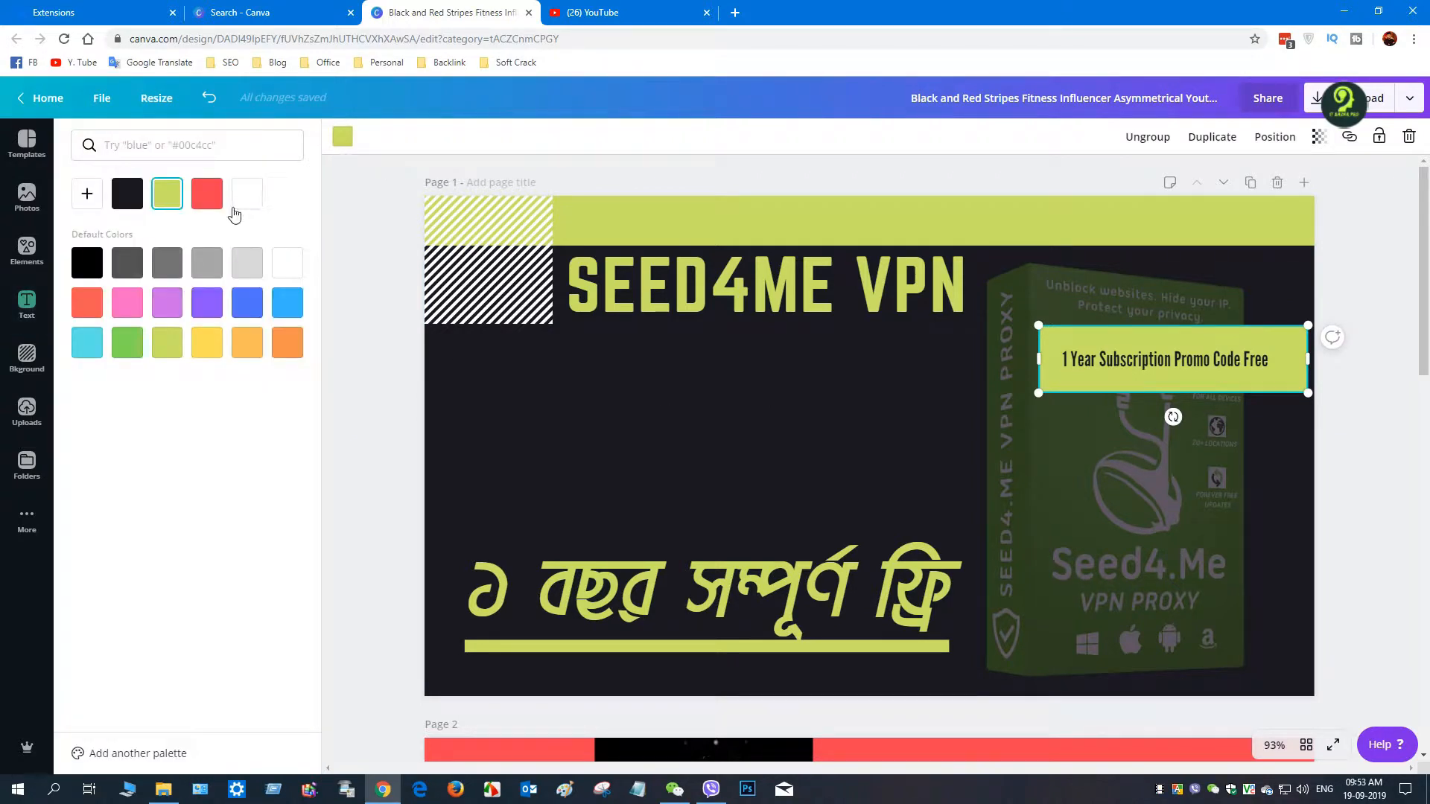
pyautogui.click(252, 201)
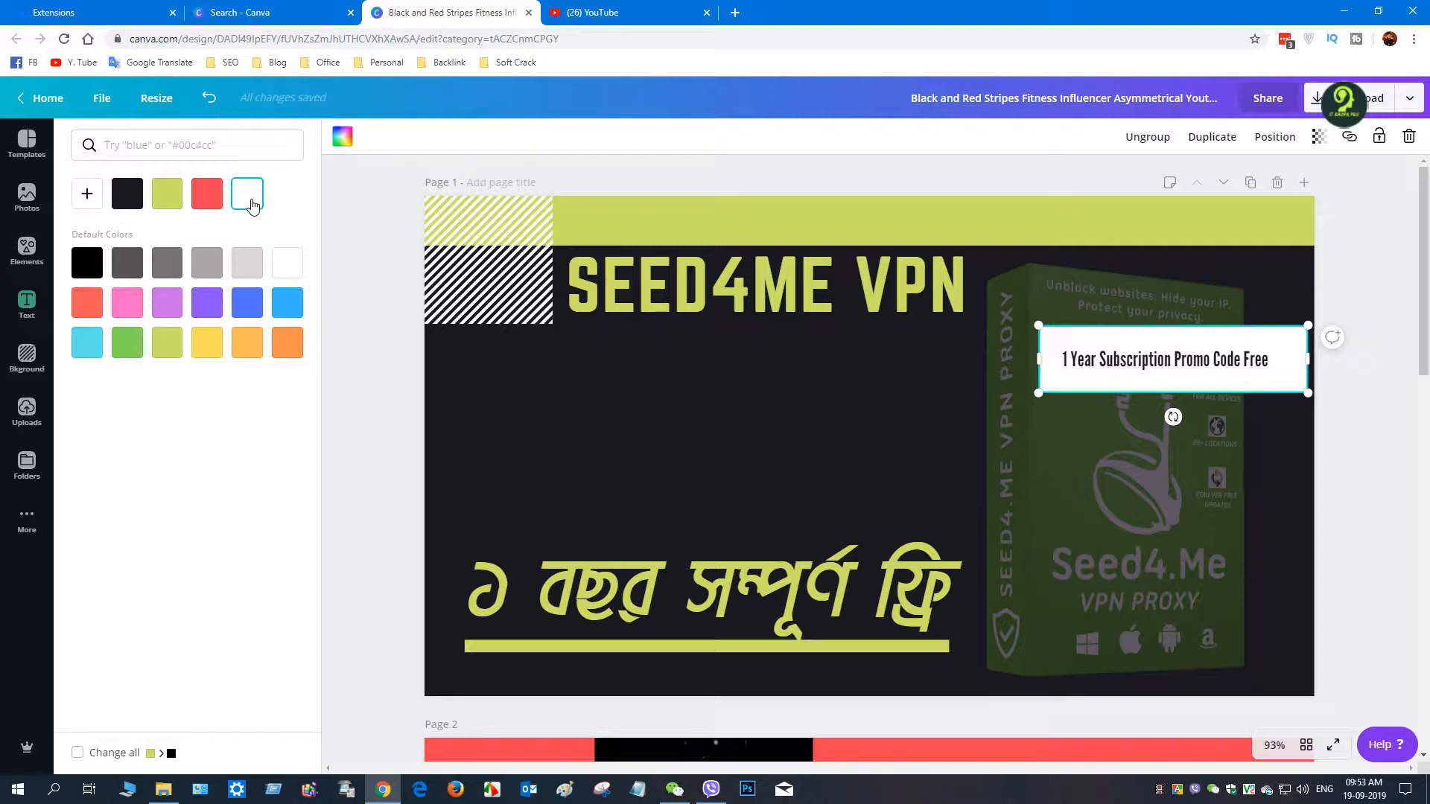
pyautogui.click(127, 194)
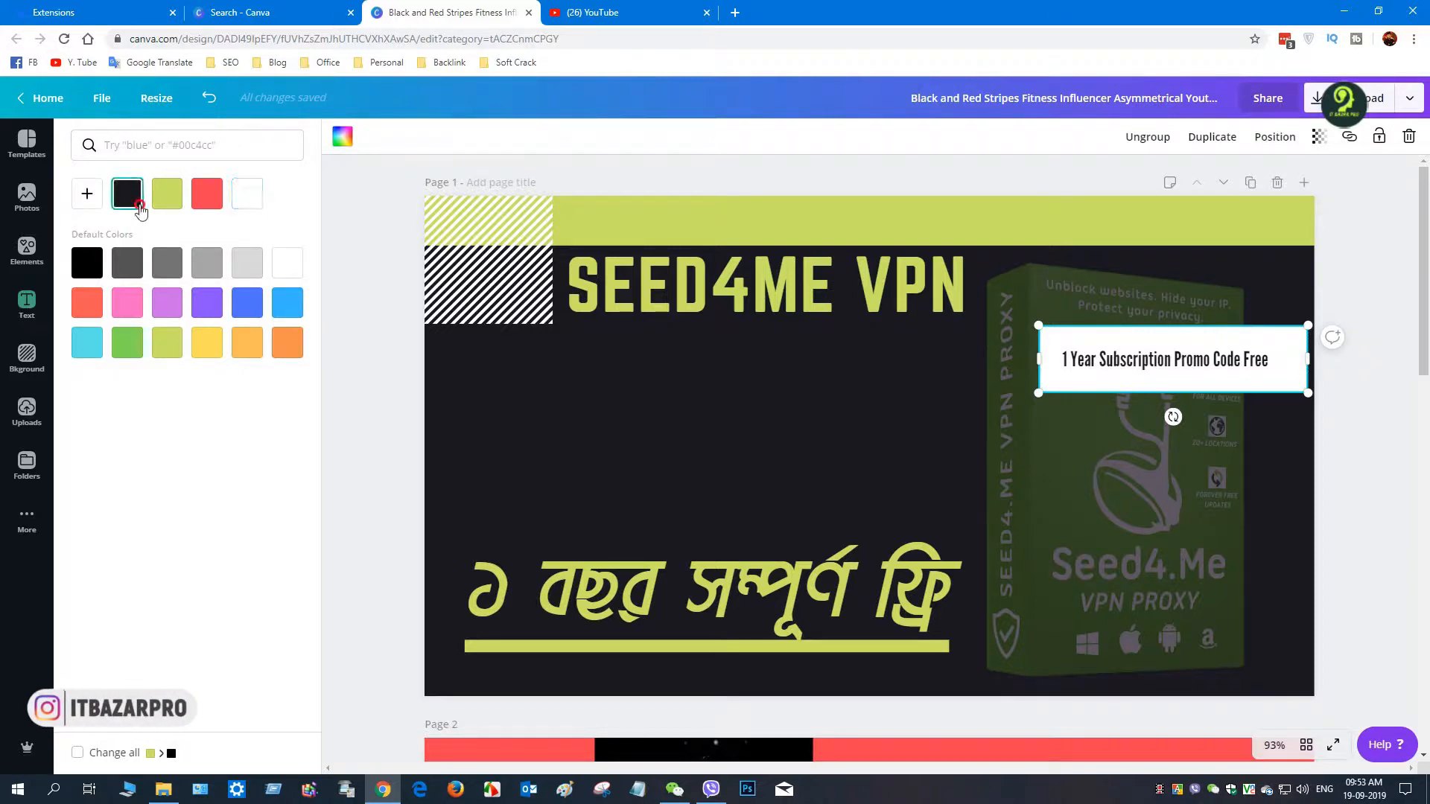
pyautogui.click(800, 429)
# Step: Recolor the promo code label text to the matching yellow-green
pyautogui.click(1156, 361)
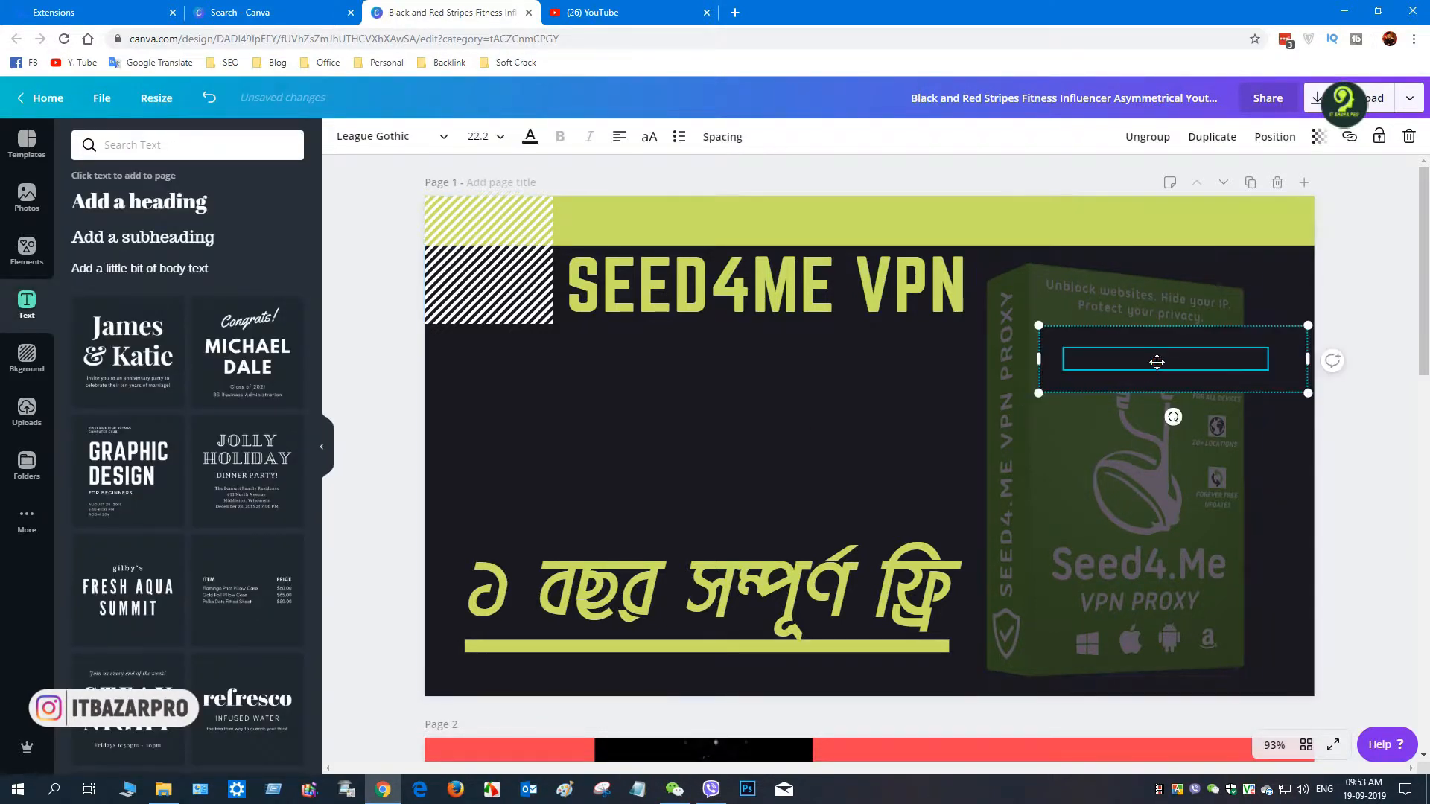
pyautogui.click(529, 137)
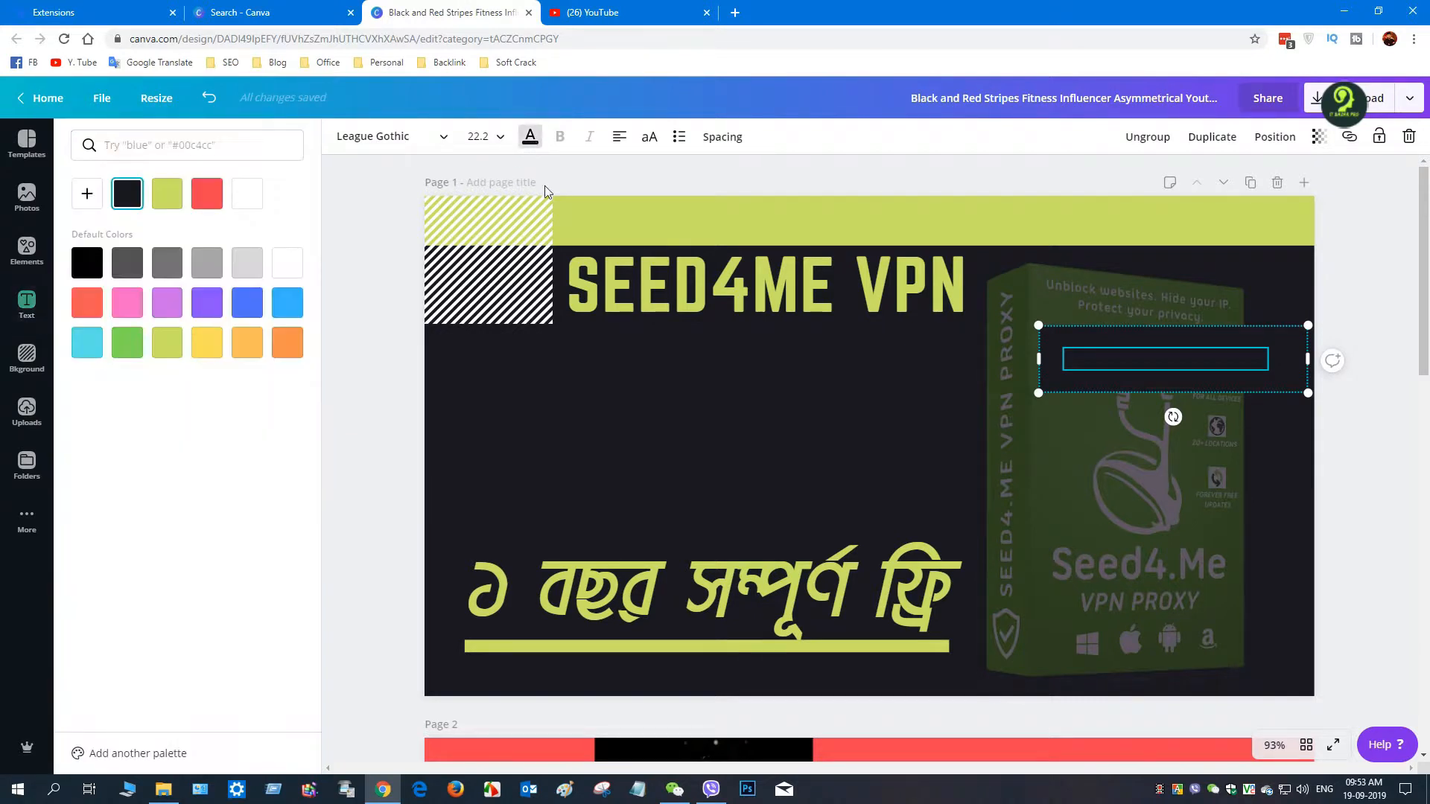
pyautogui.click(169, 195)
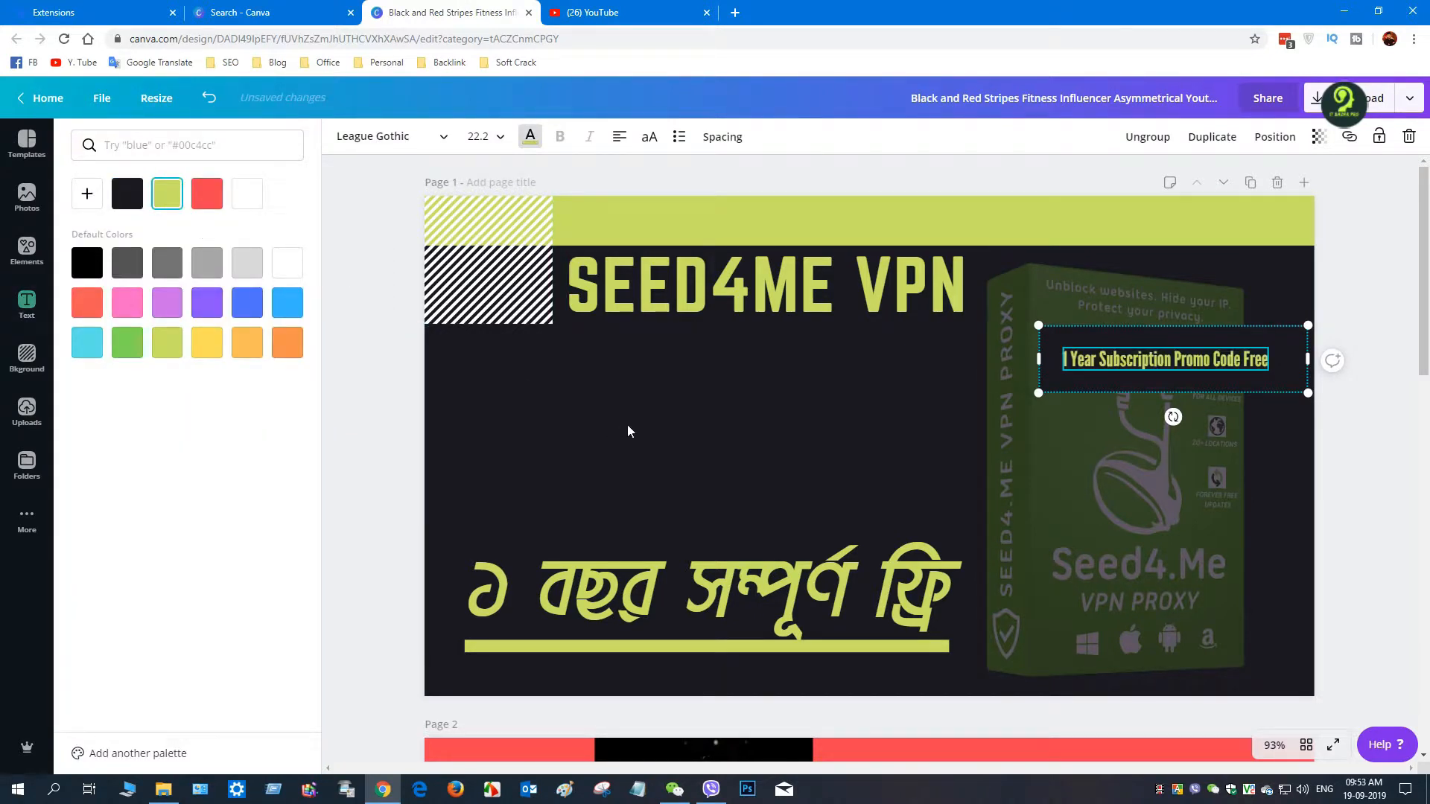
pyautogui.click(703, 395)
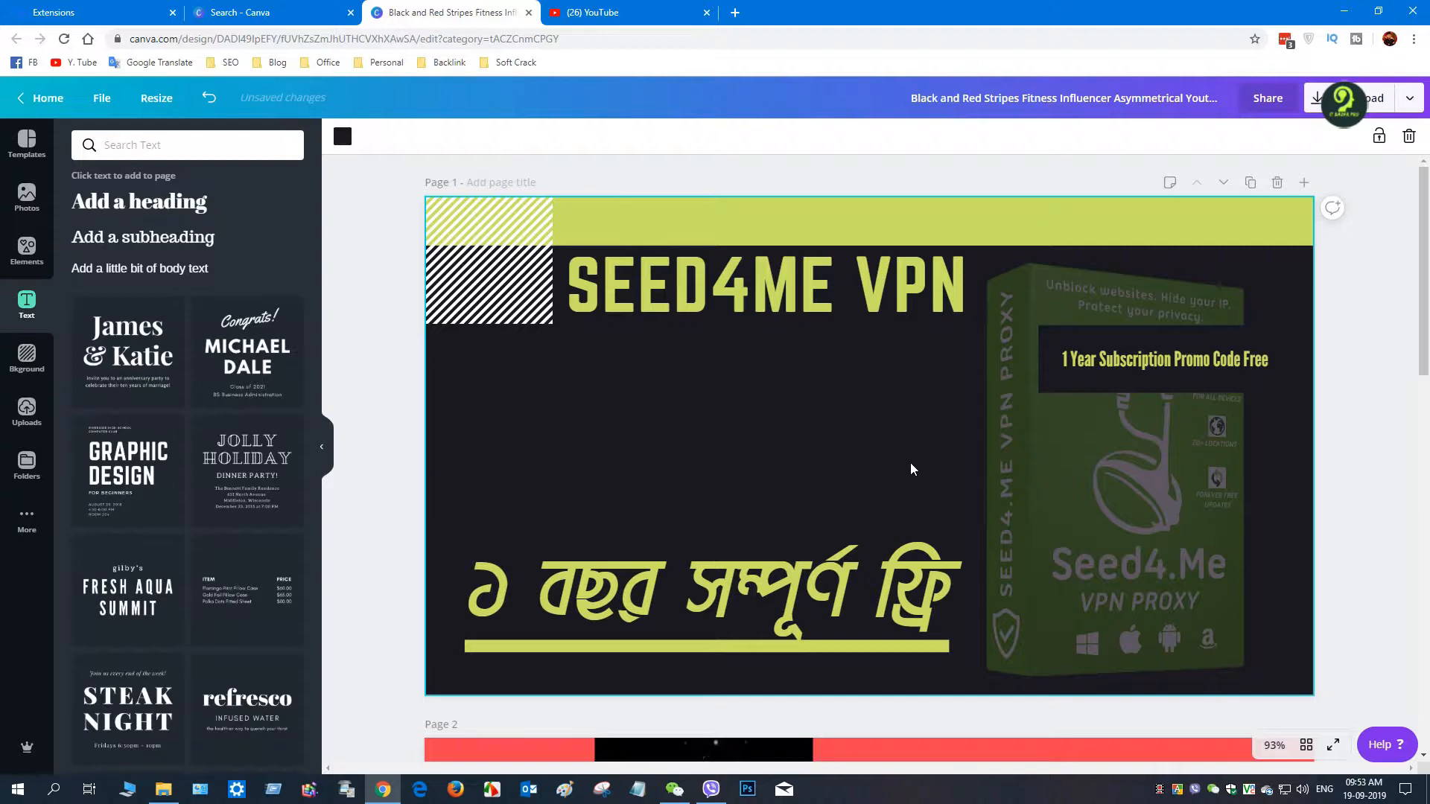
pyautogui.click(1134, 373)
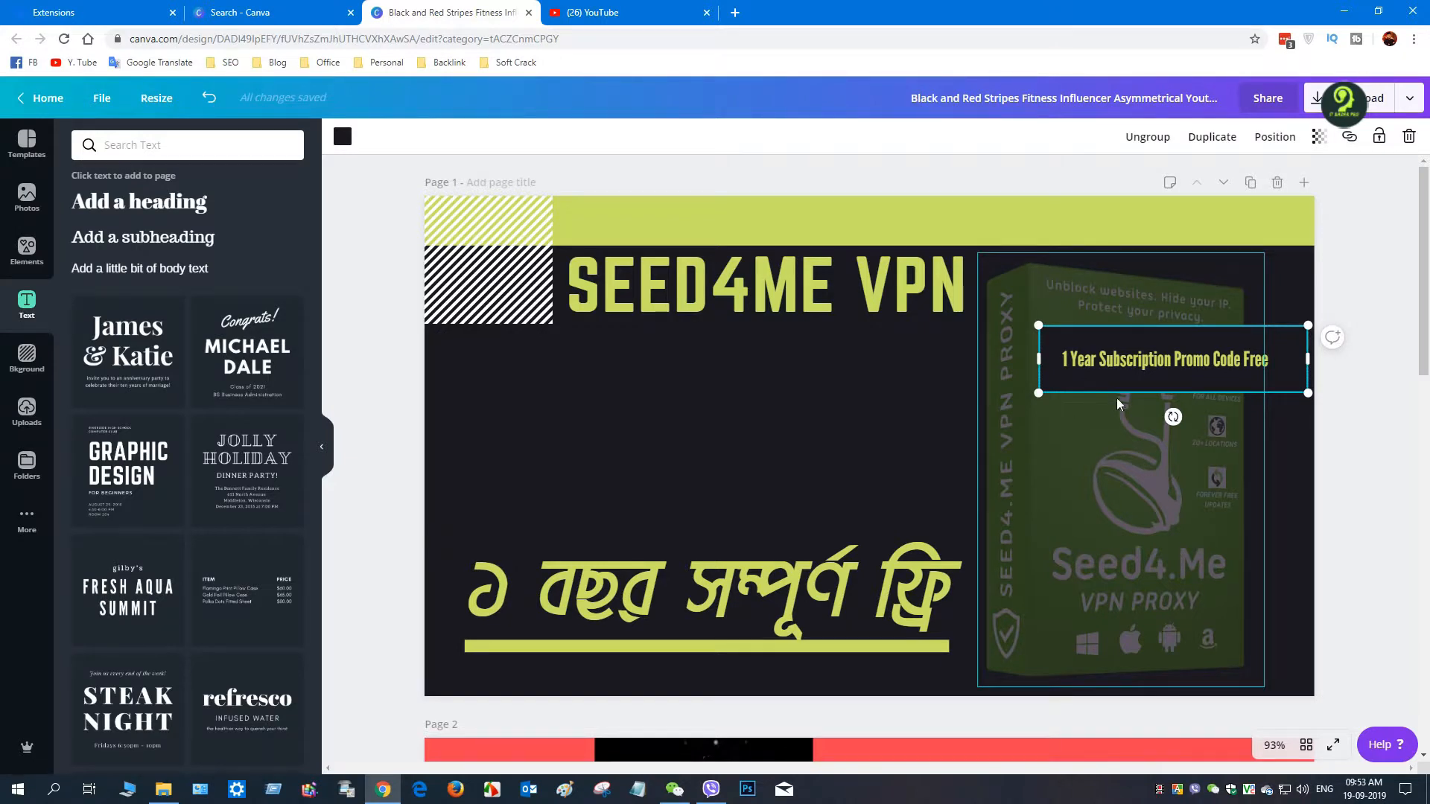
pyautogui.click(637, 435)
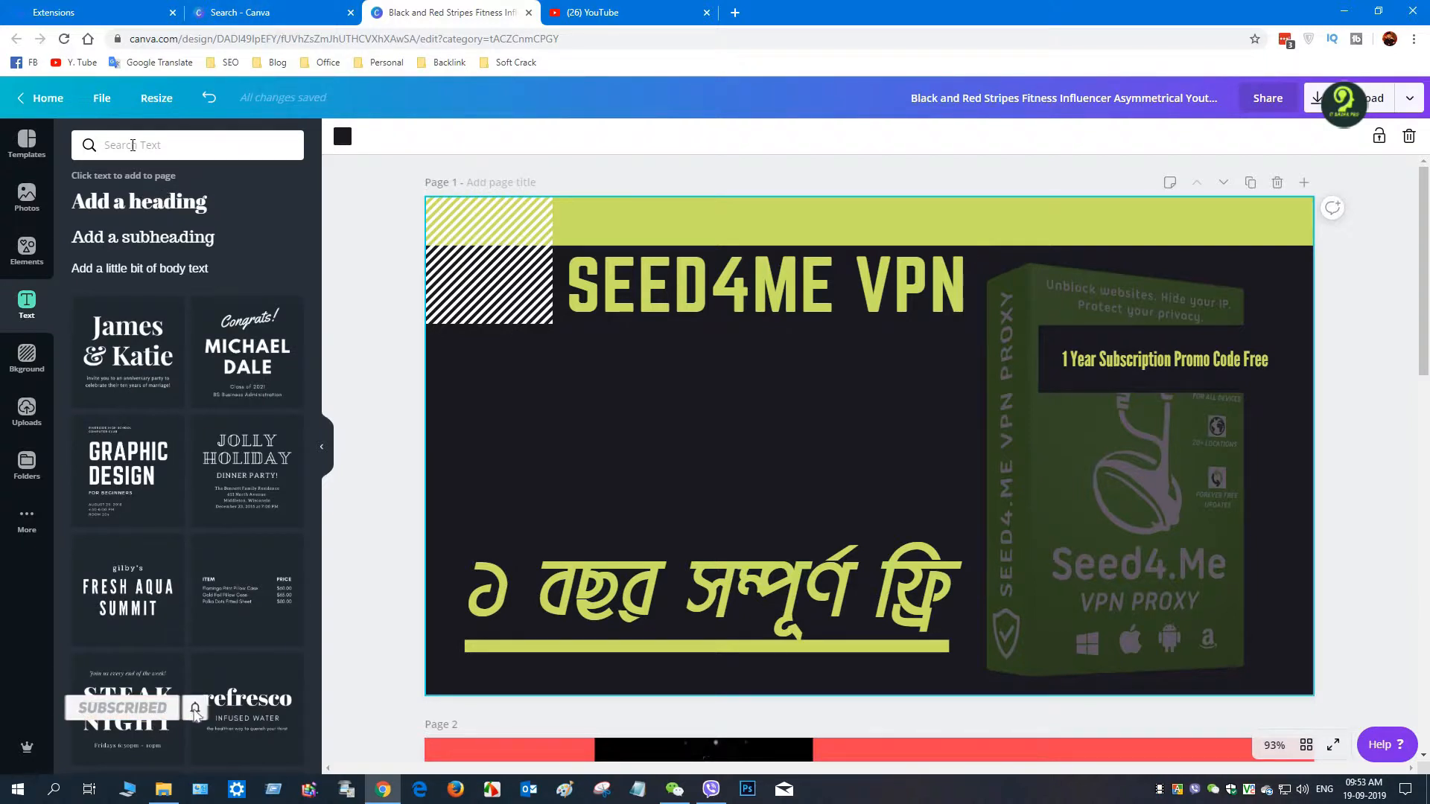
# Step: Search the elements library for "vpn" and look through the results for a free VPN graphic
pyautogui.click(27, 252)
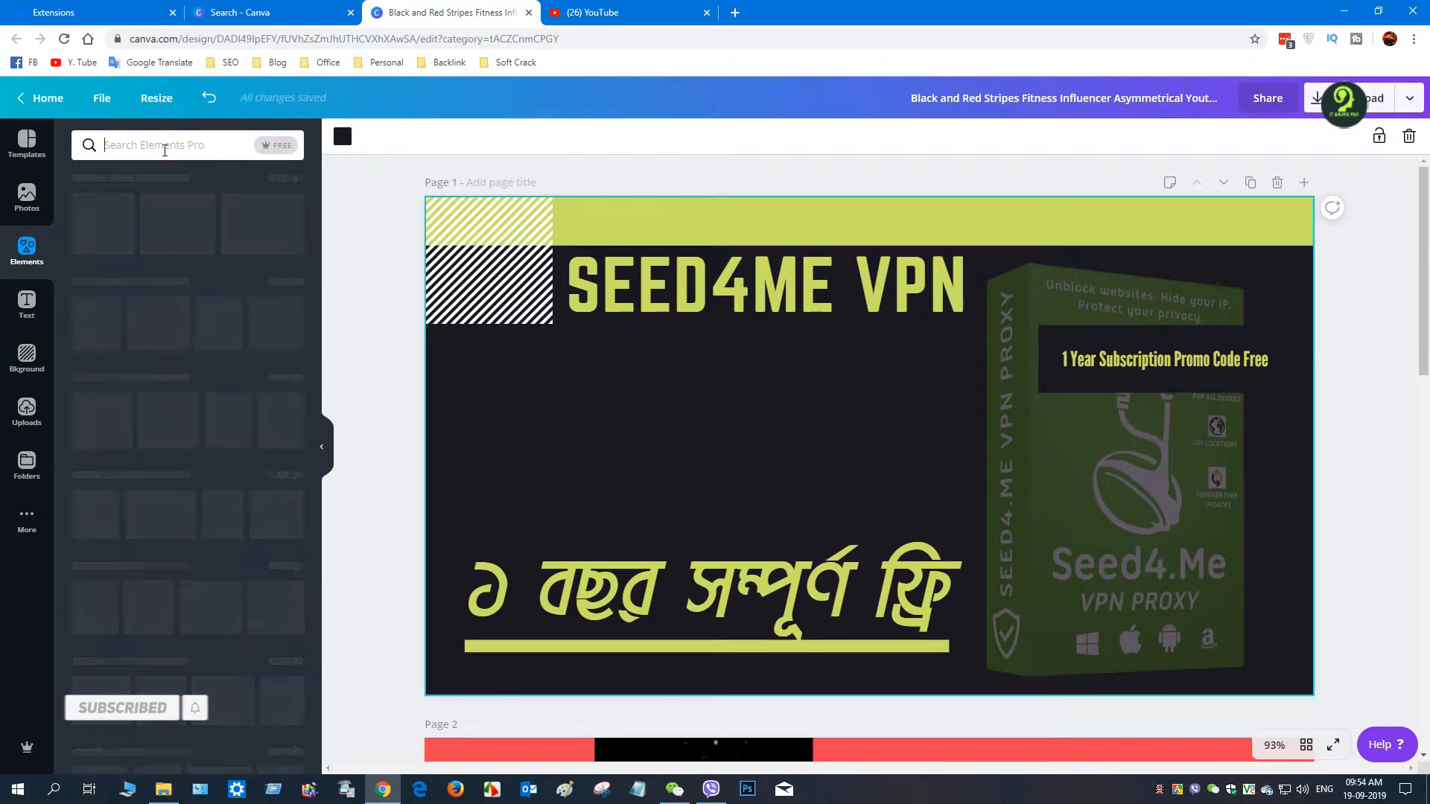
pyautogui.write('vpn')
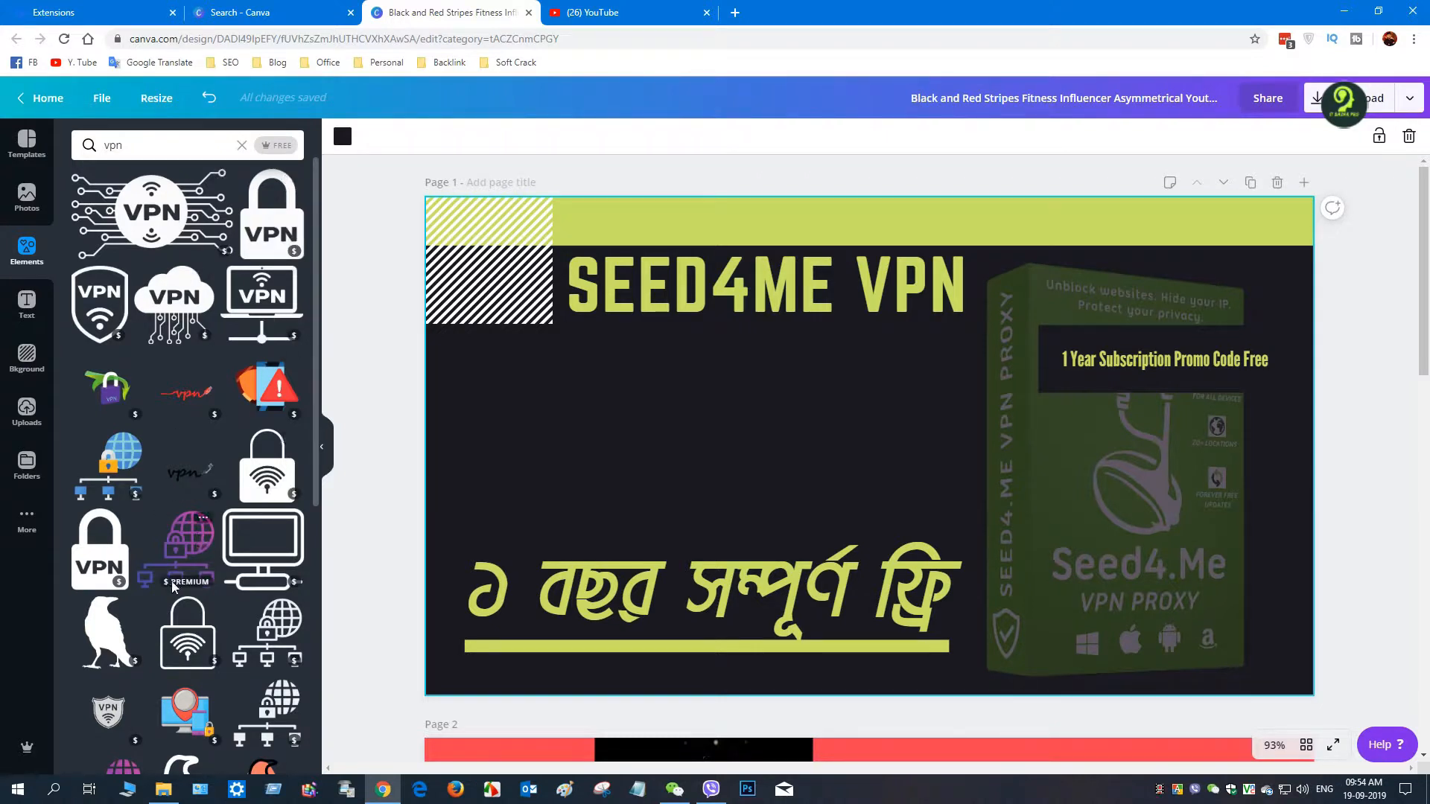
pyautogui.scroll(-5, 172, 584)
pyautogui.scroll(-4, 174, 586)
pyautogui.scroll(-8, 176, 586)
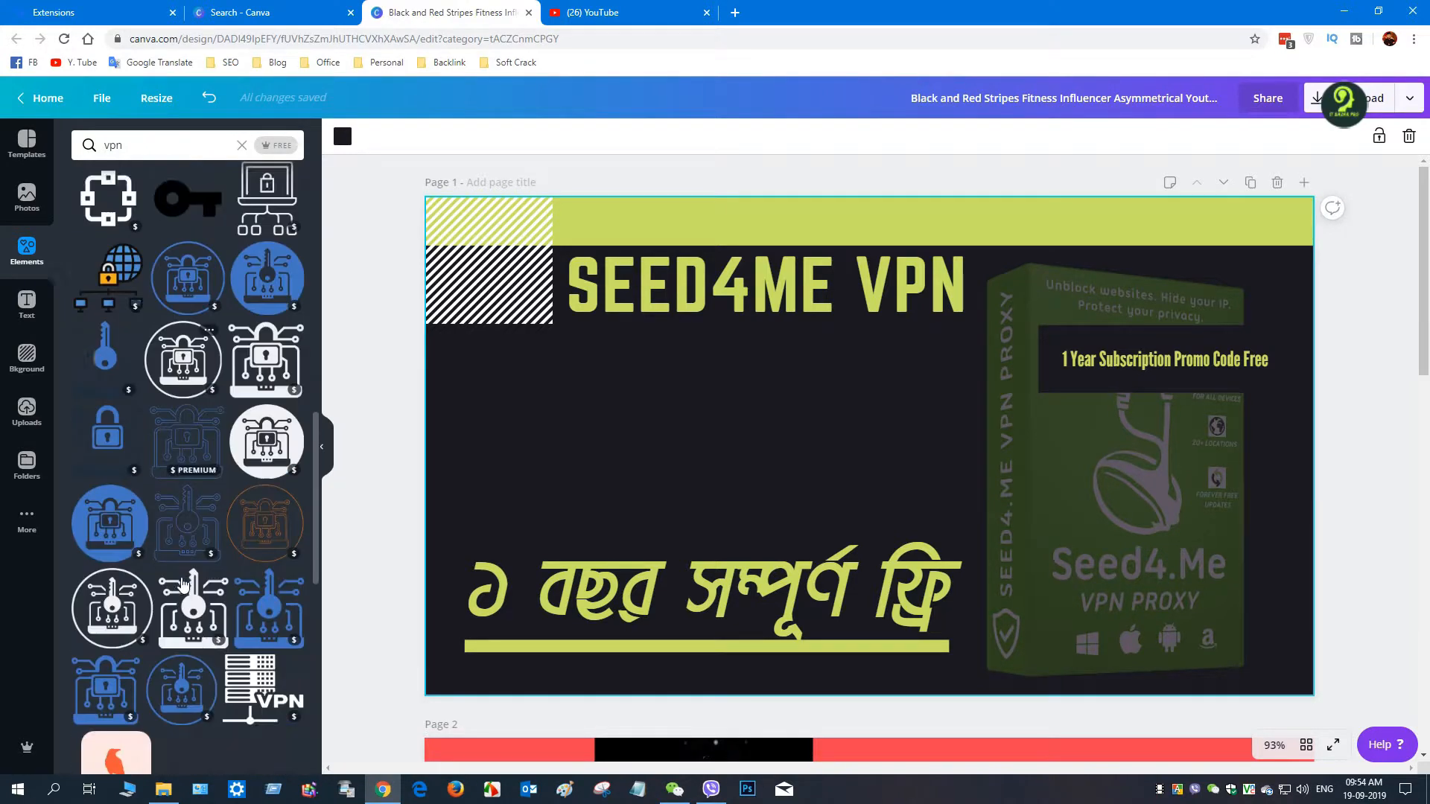
pyautogui.scroll(-4, 186, 582)
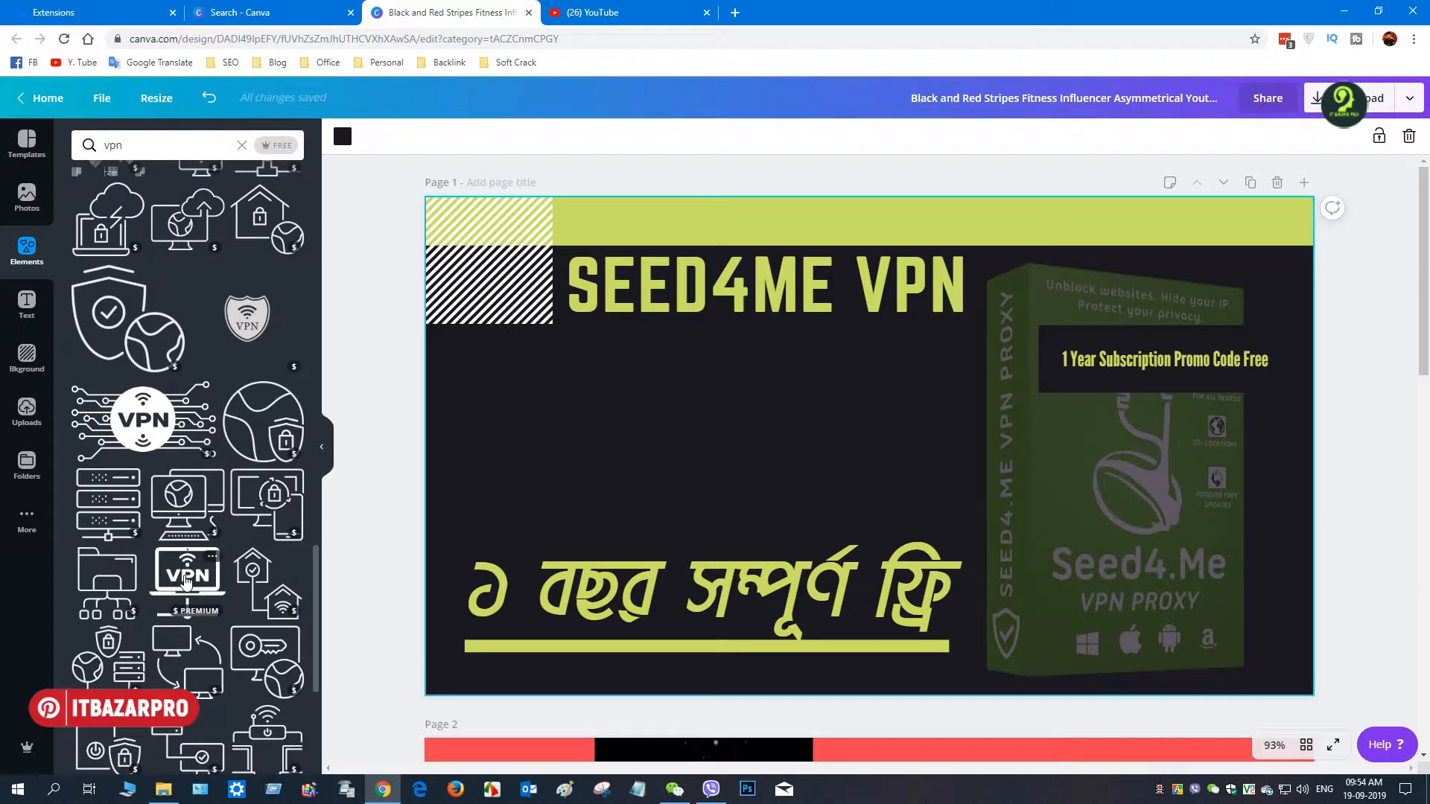
# Step: Refine the elements search to "vpn free" and browse the results for a graphic that costs nothing
pyautogui.click(165, 146)
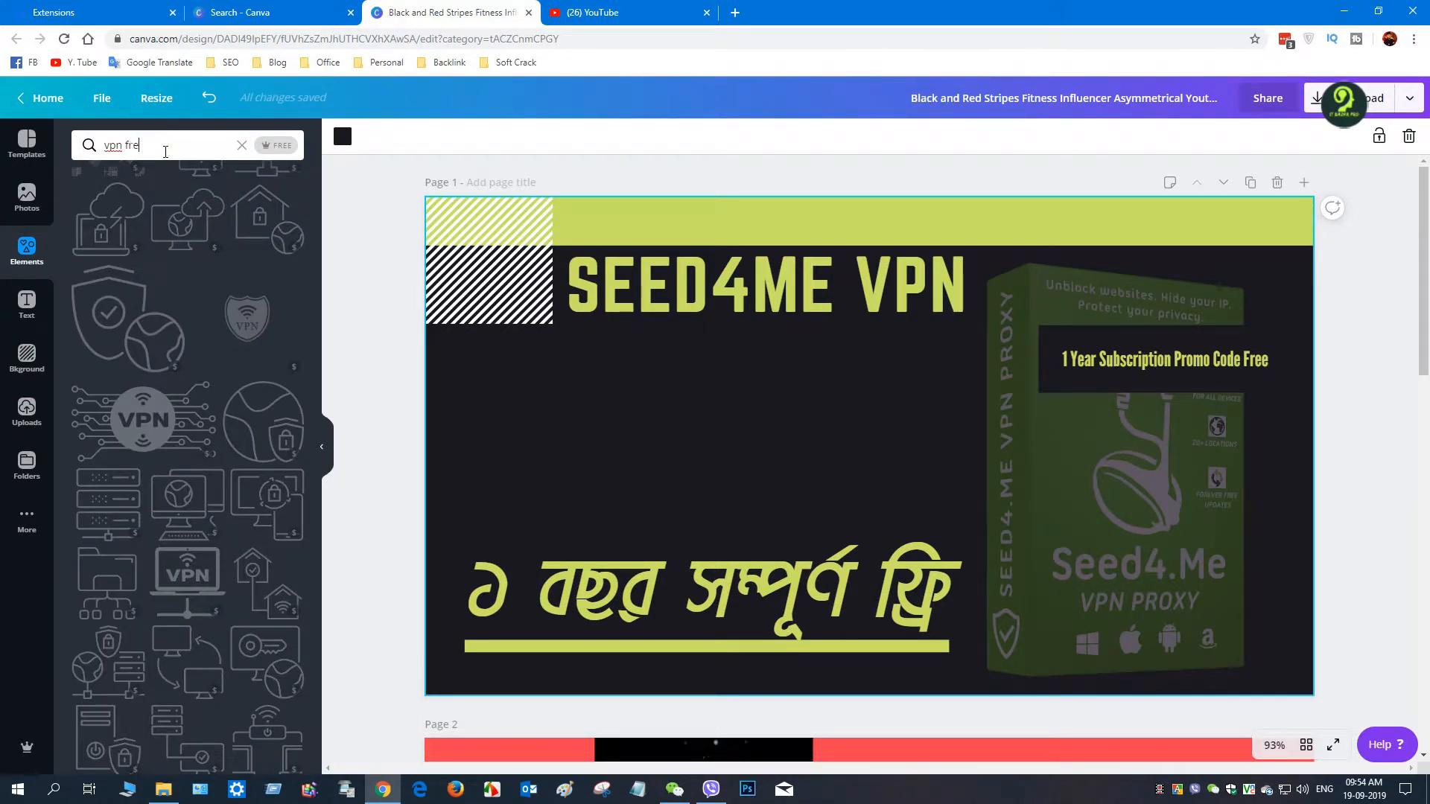
pyautogui.write('free')
pyautogui.press('Return')
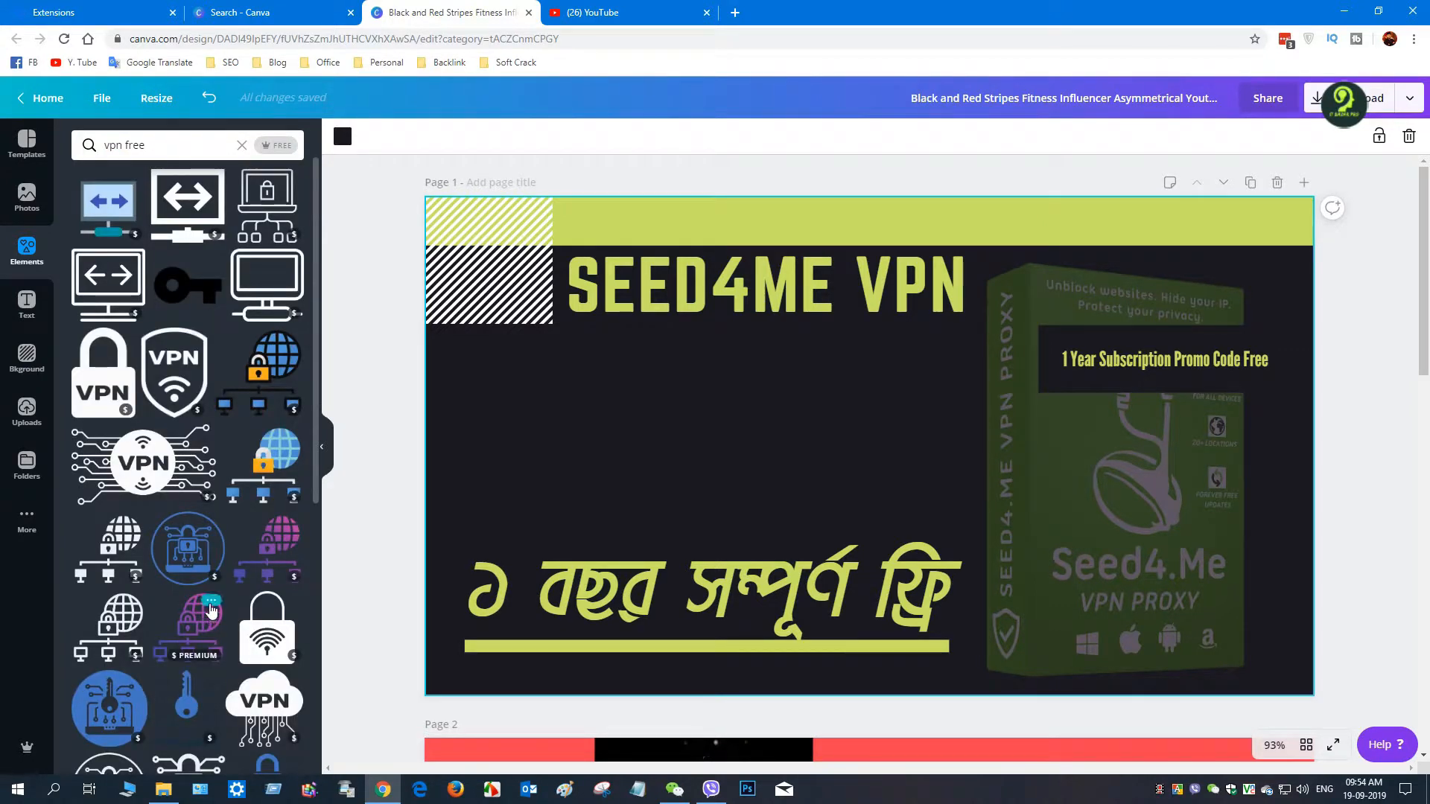
pyautogui.scroll(-2, 211, 610)
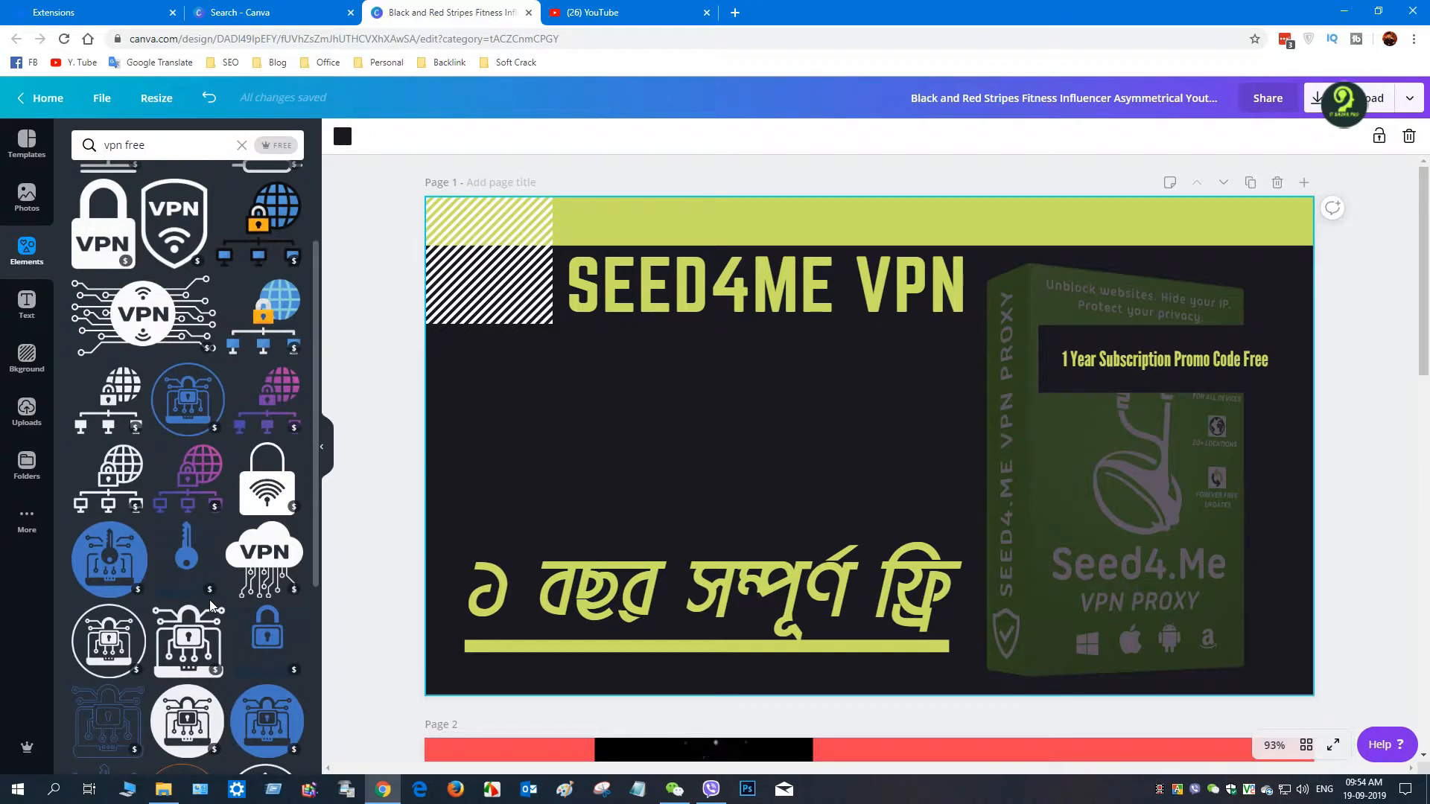
pyautogui.scroll(-7, 209, 600)
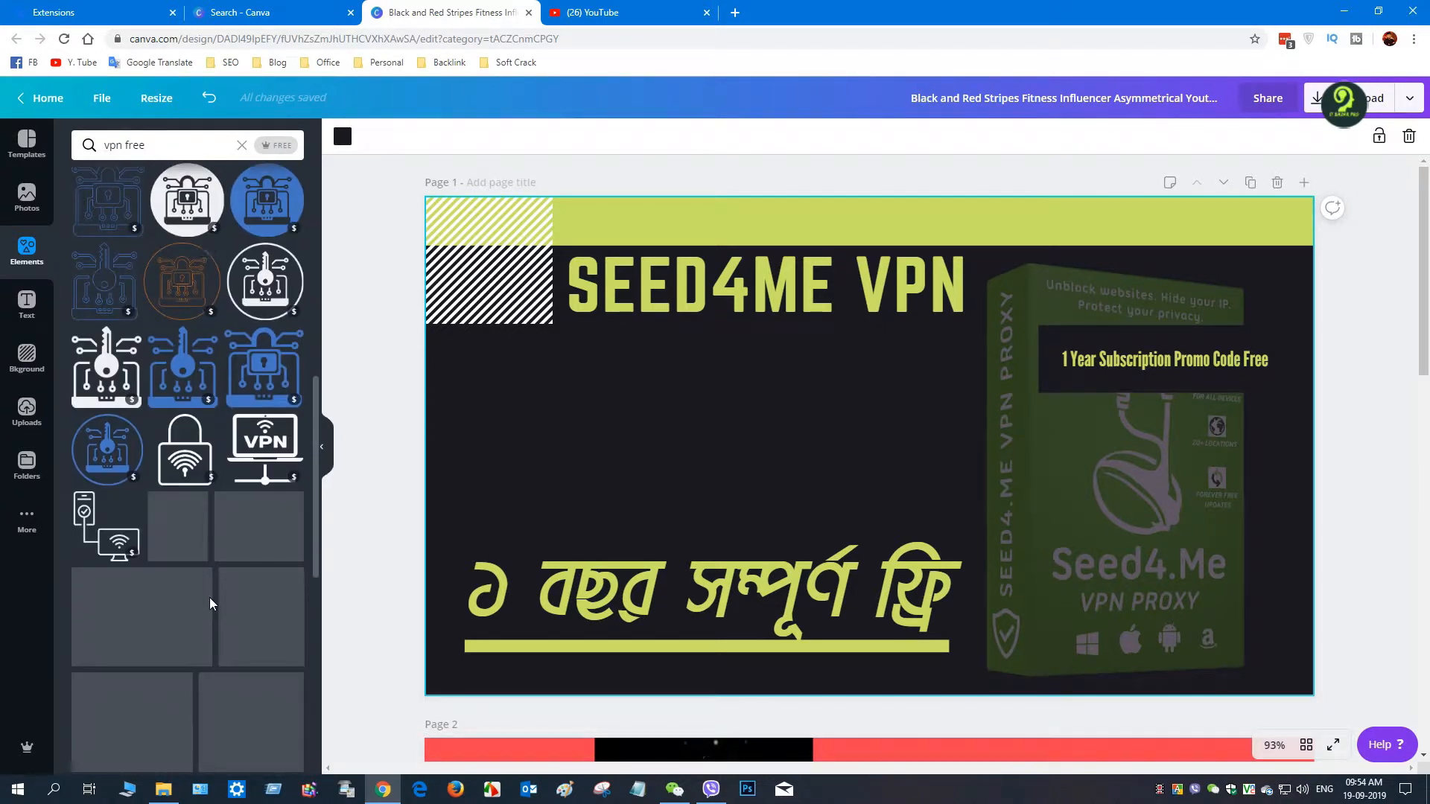
pyautogui.scroll(-6, 209, 597)
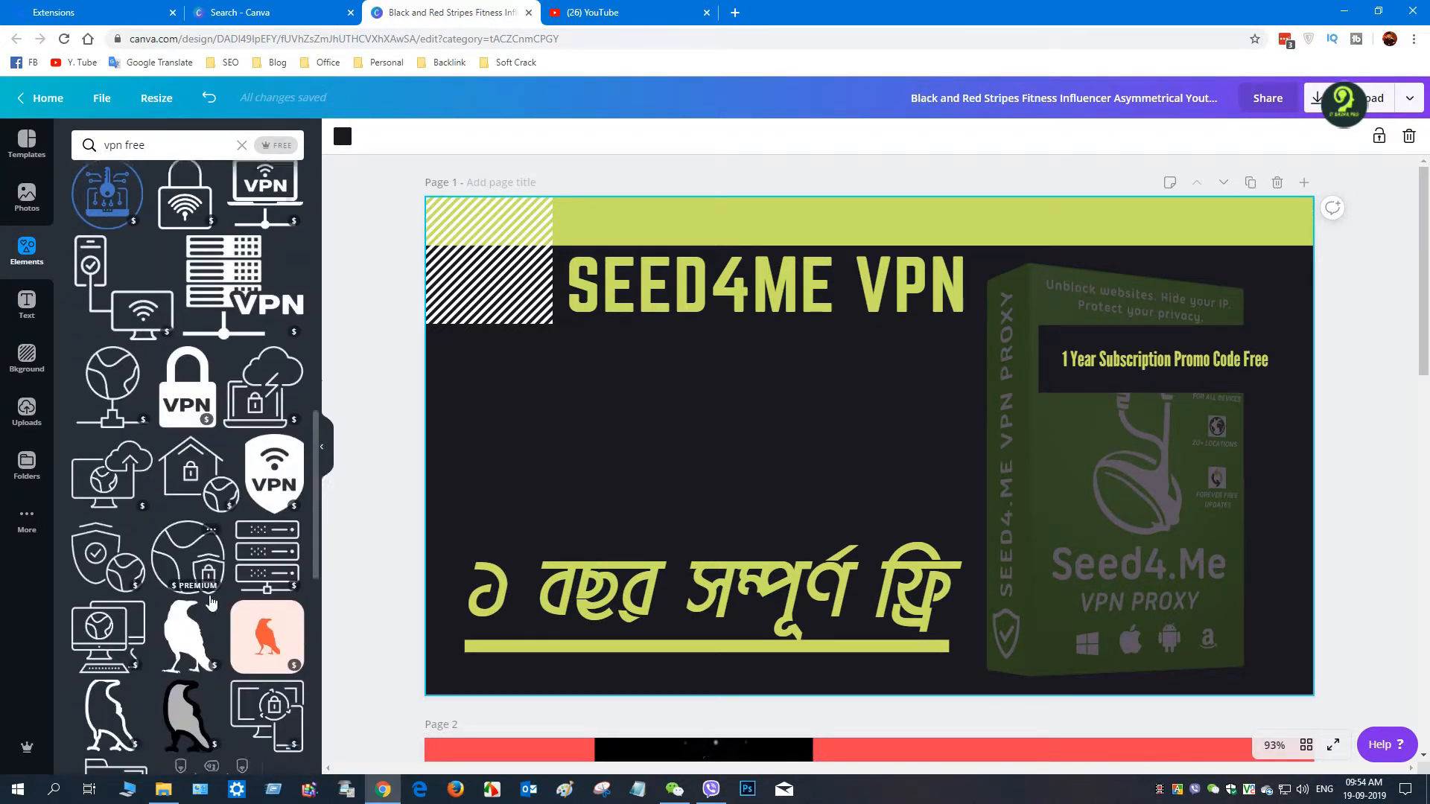
pyautogui.scroll(-6, 209, 596)
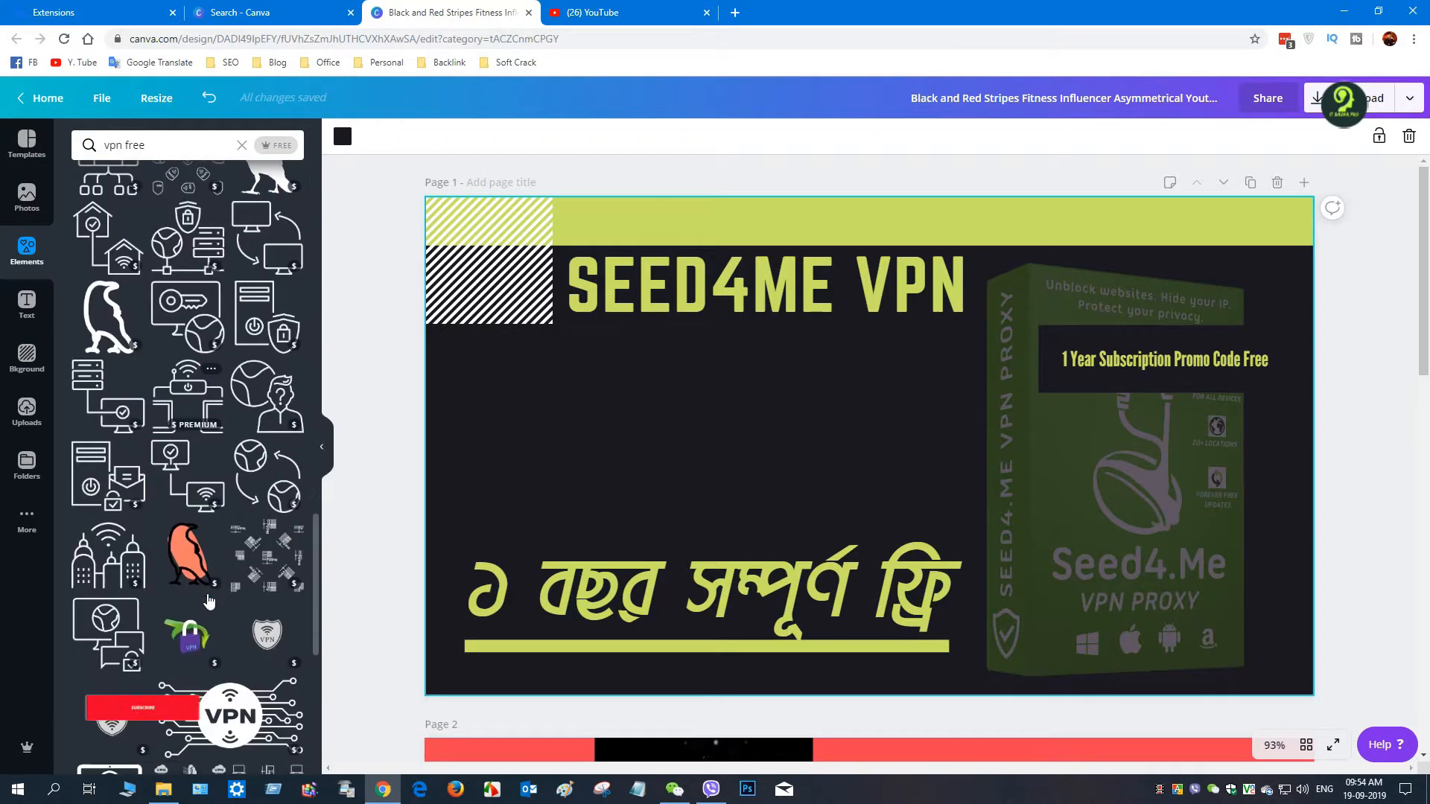
pyautogui.scroll(-6, 207, 593)
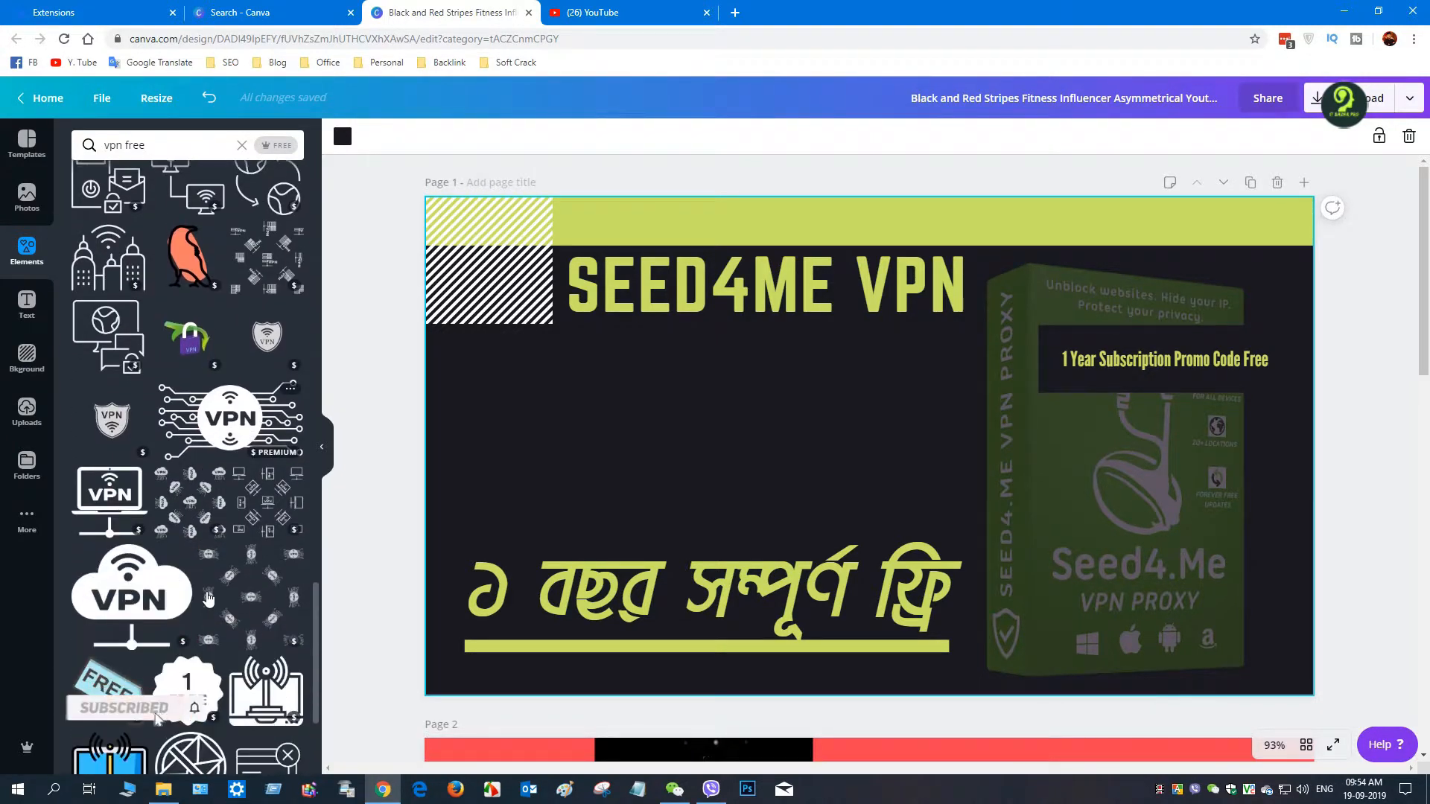
pyautogui.scroll(-3, 207, 596)
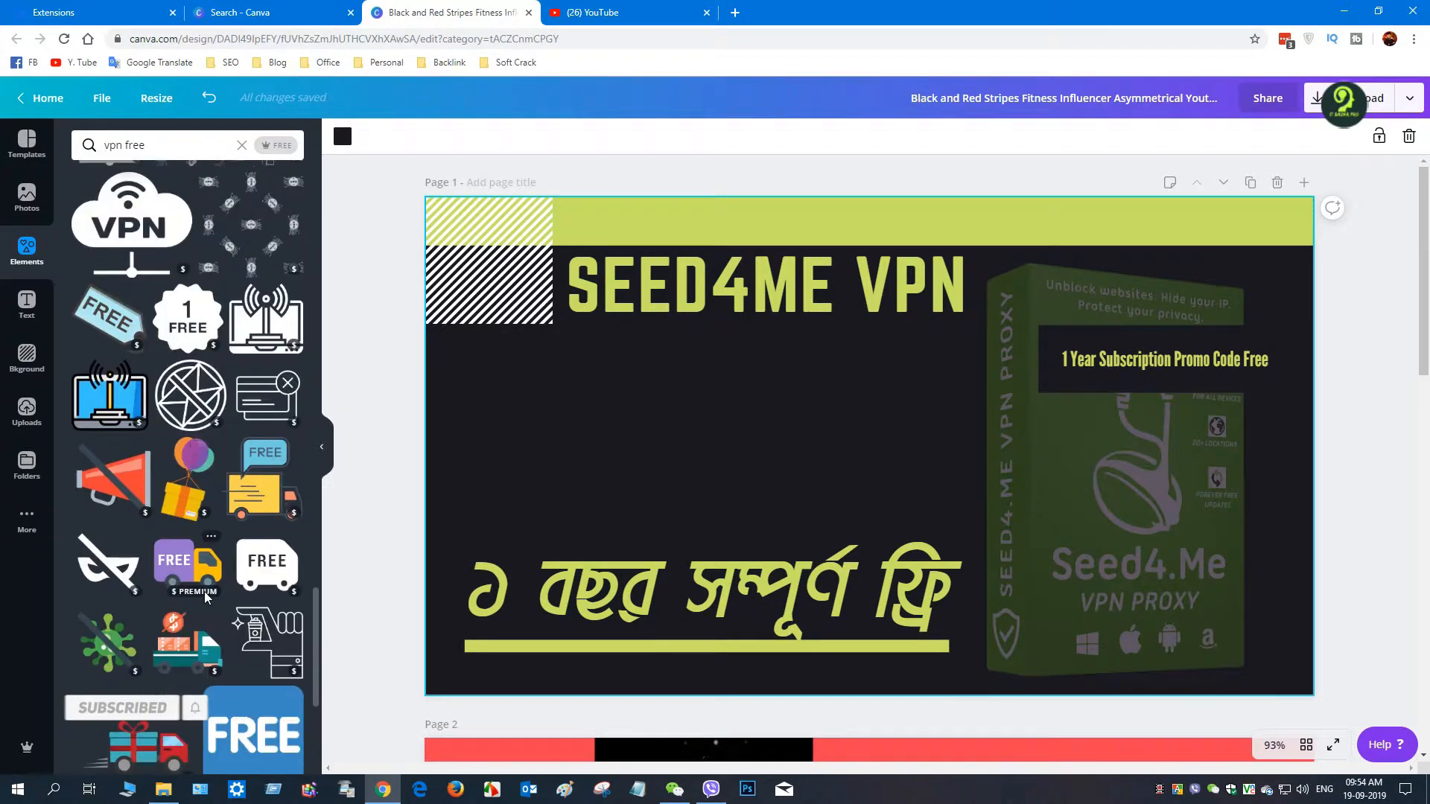
pyautogui.scroll(-1, 204, 591)
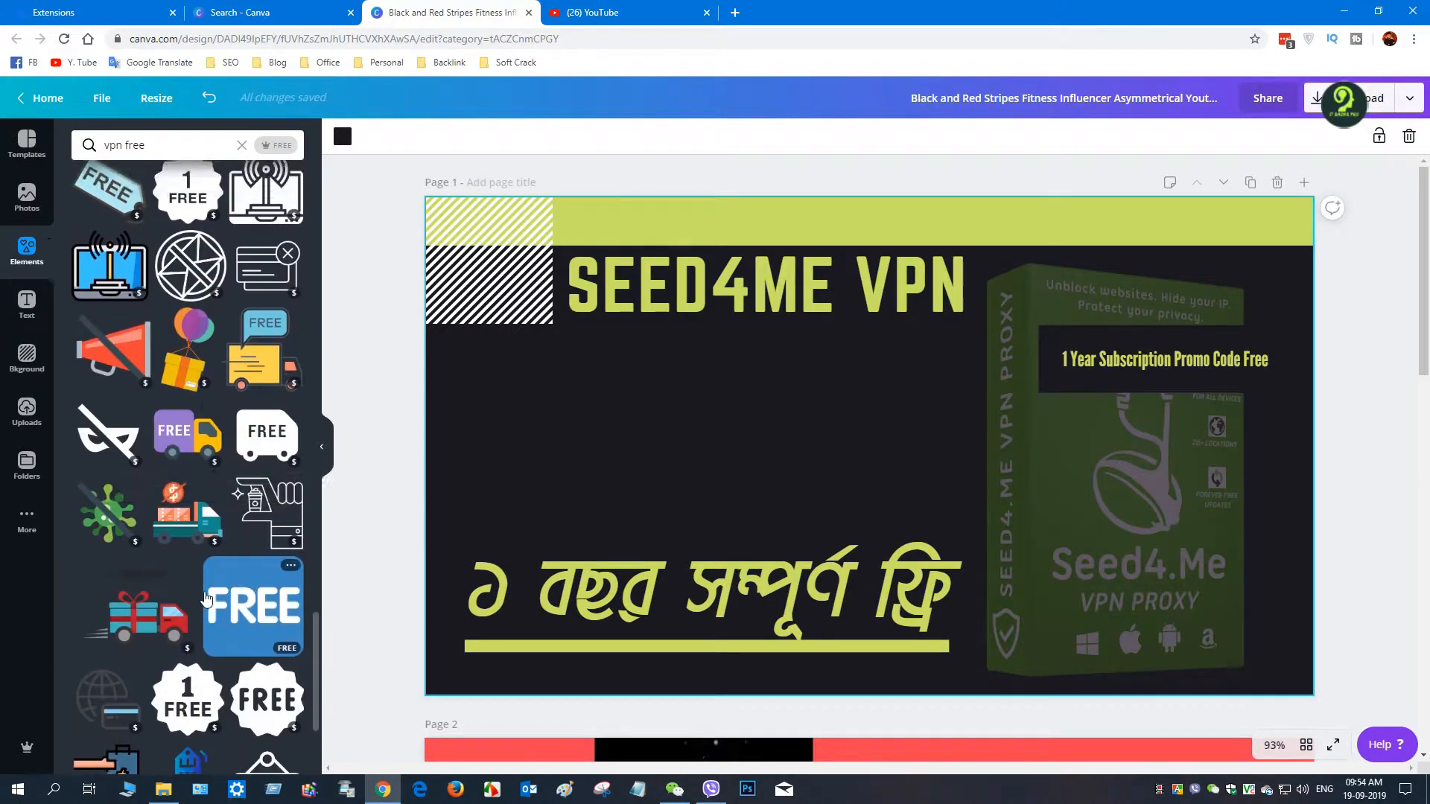
pyautogui.scroll(-1, 207, 596)
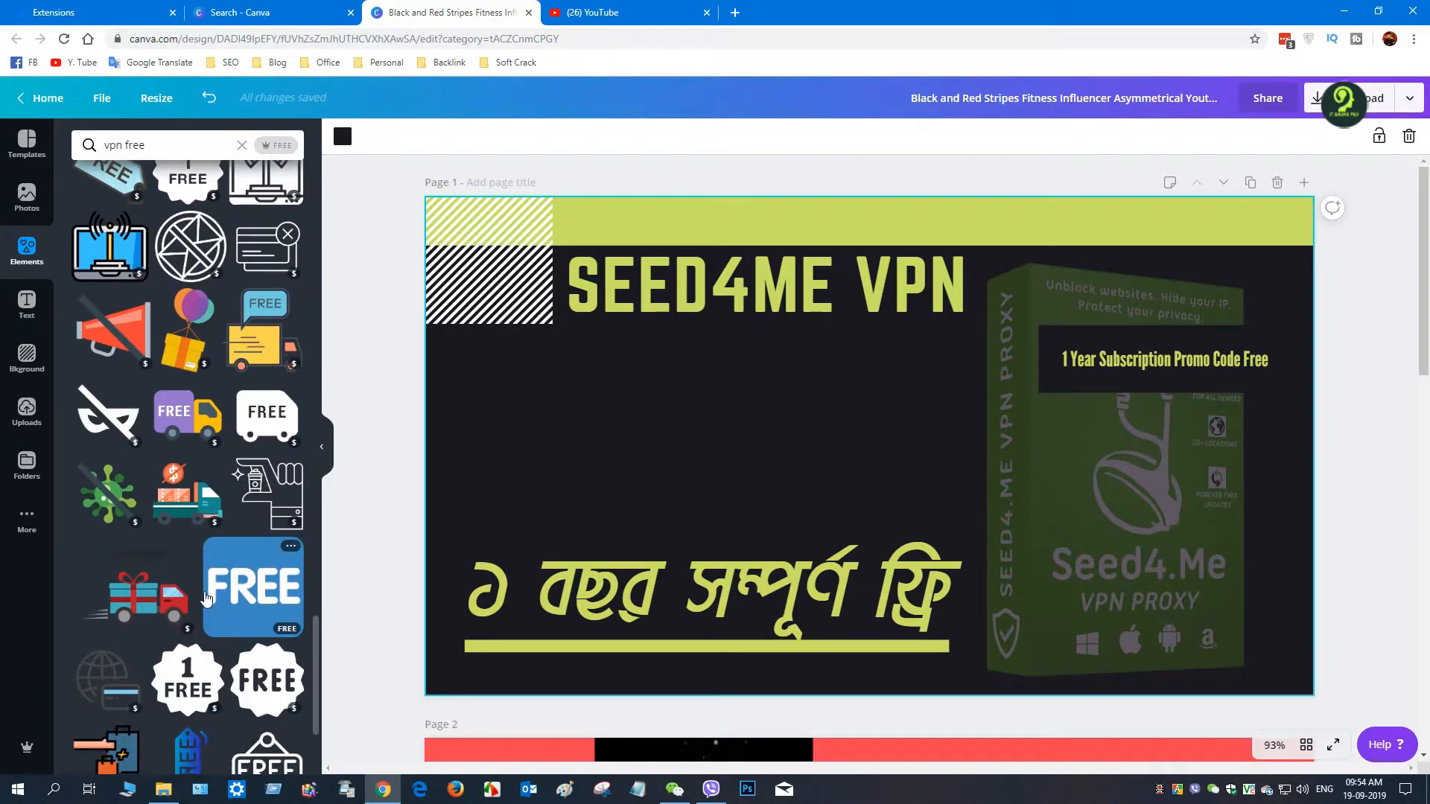
pyautogui.scroll(-5, 208, 596)
pyautogui.scroll(-6, 207, 596)
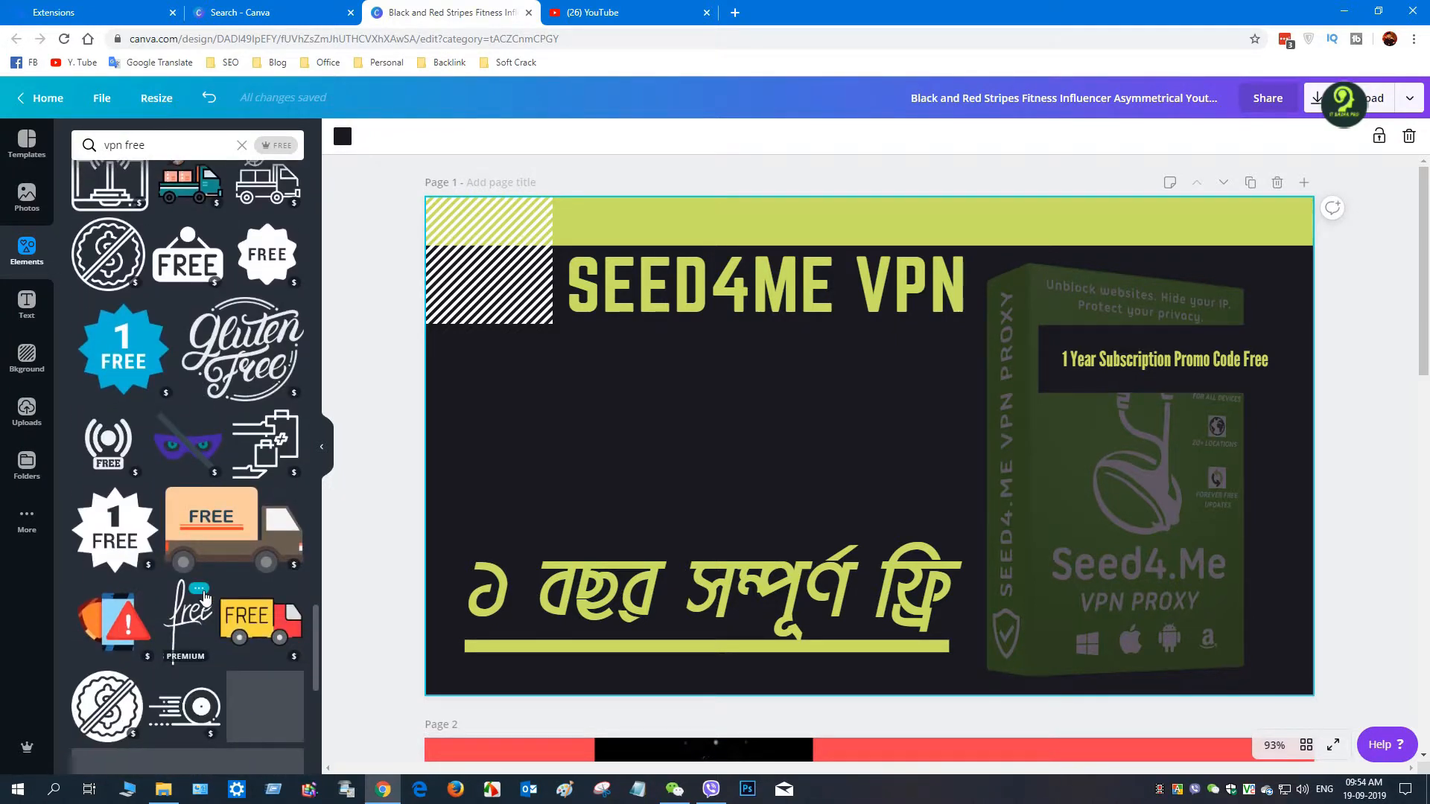
pyautogui.scroll(-2, 204, 596)
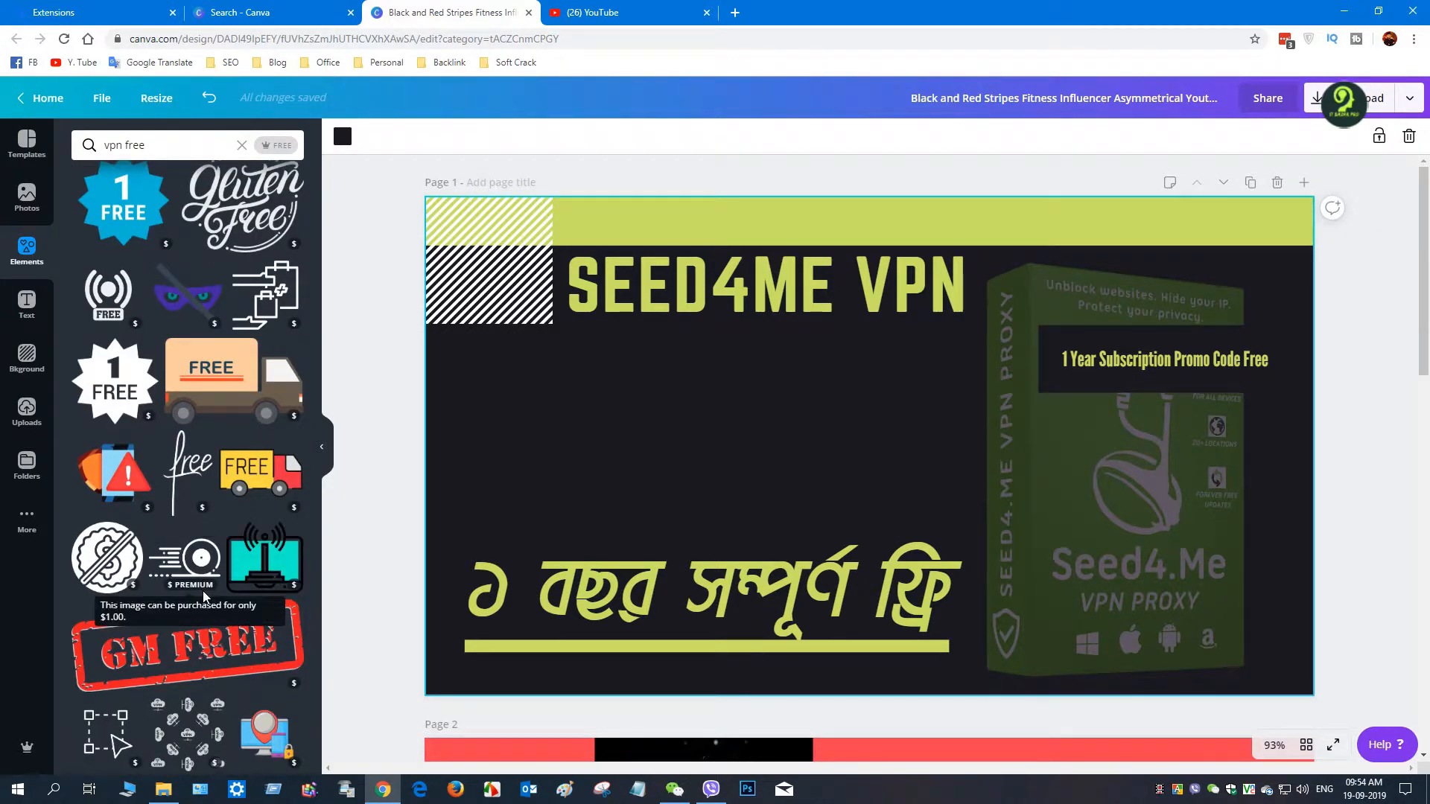
pyautogui.scroll(-4, 202, 592)
pyautogui.scroll(-10, 201, 594)
pyautogui.scroll(-3, 200, 594)
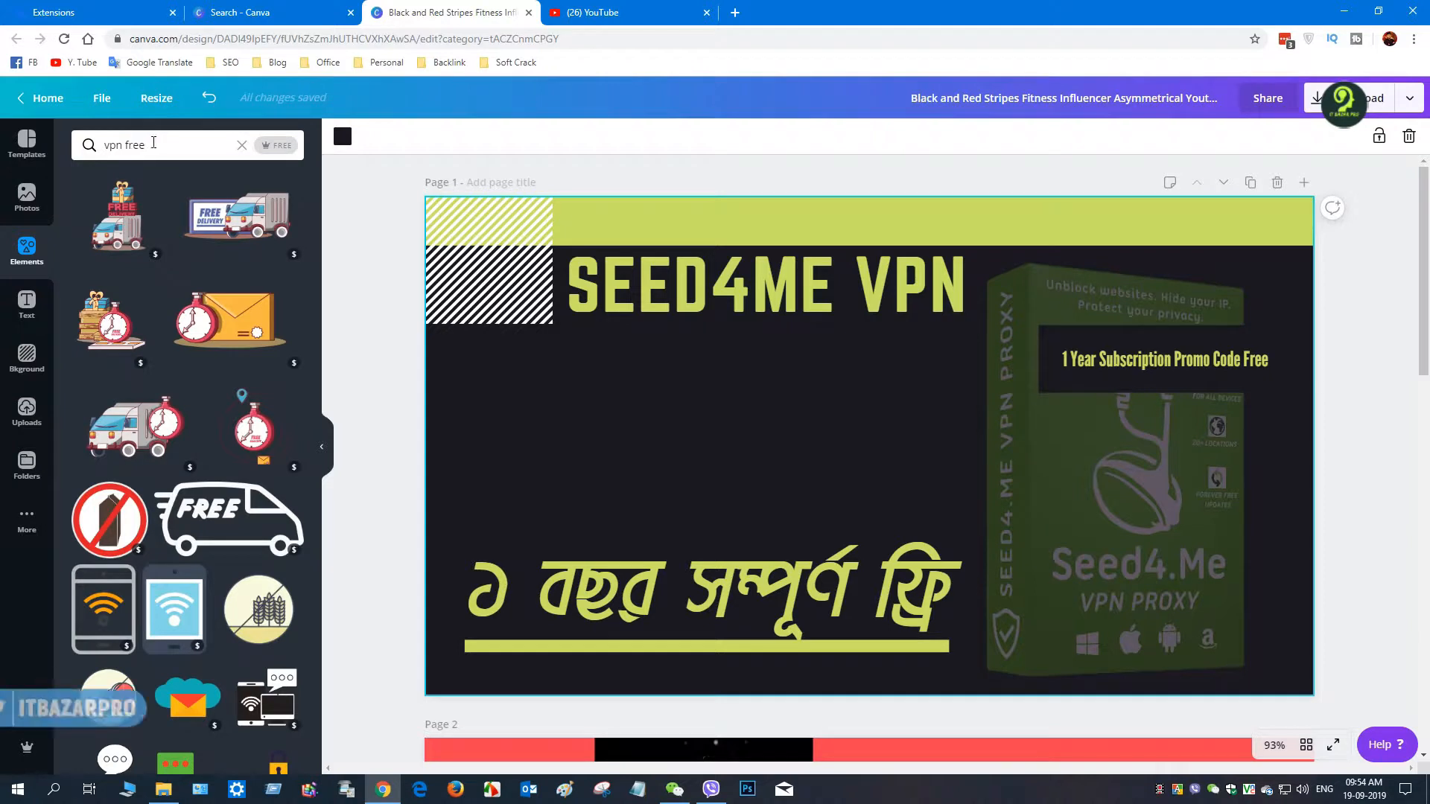
# Step: Search the elements for "1 year free" and examine the results for a suitable one-year offer graphic
pyautogui.moveTo(153, 143); pyautogui.dragTo(73, 151)
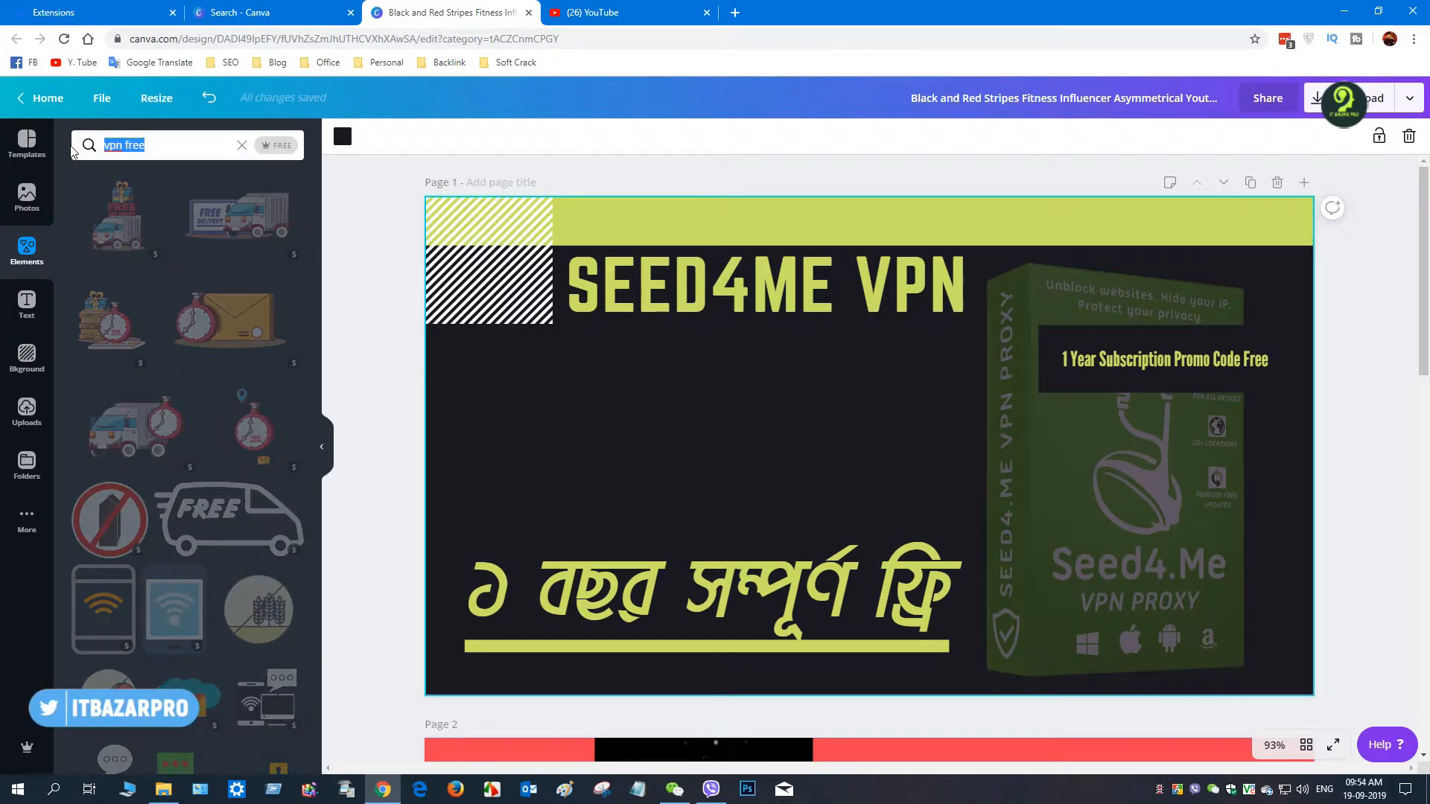
pyautogui.write('1 year free')
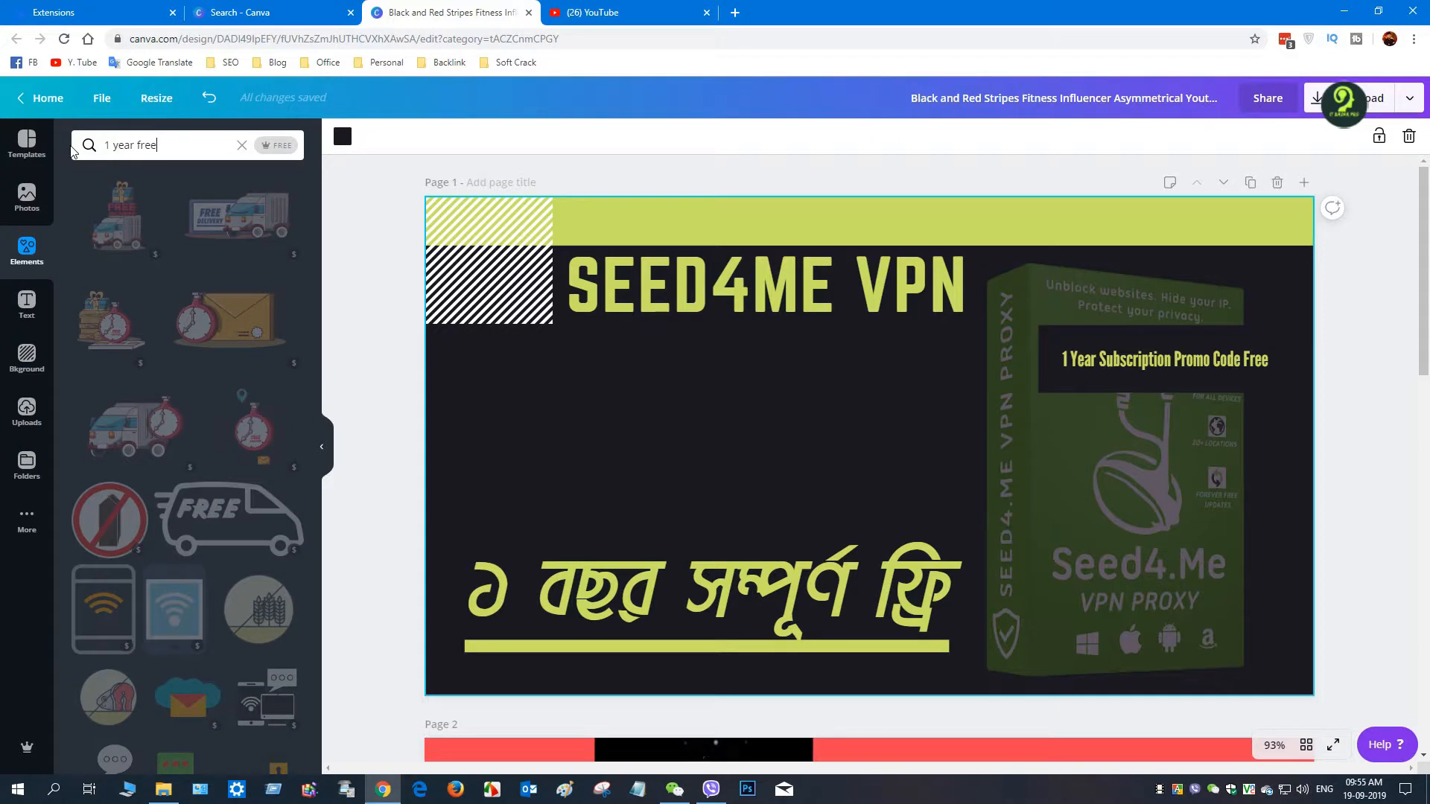
pyautogui.press('Return')
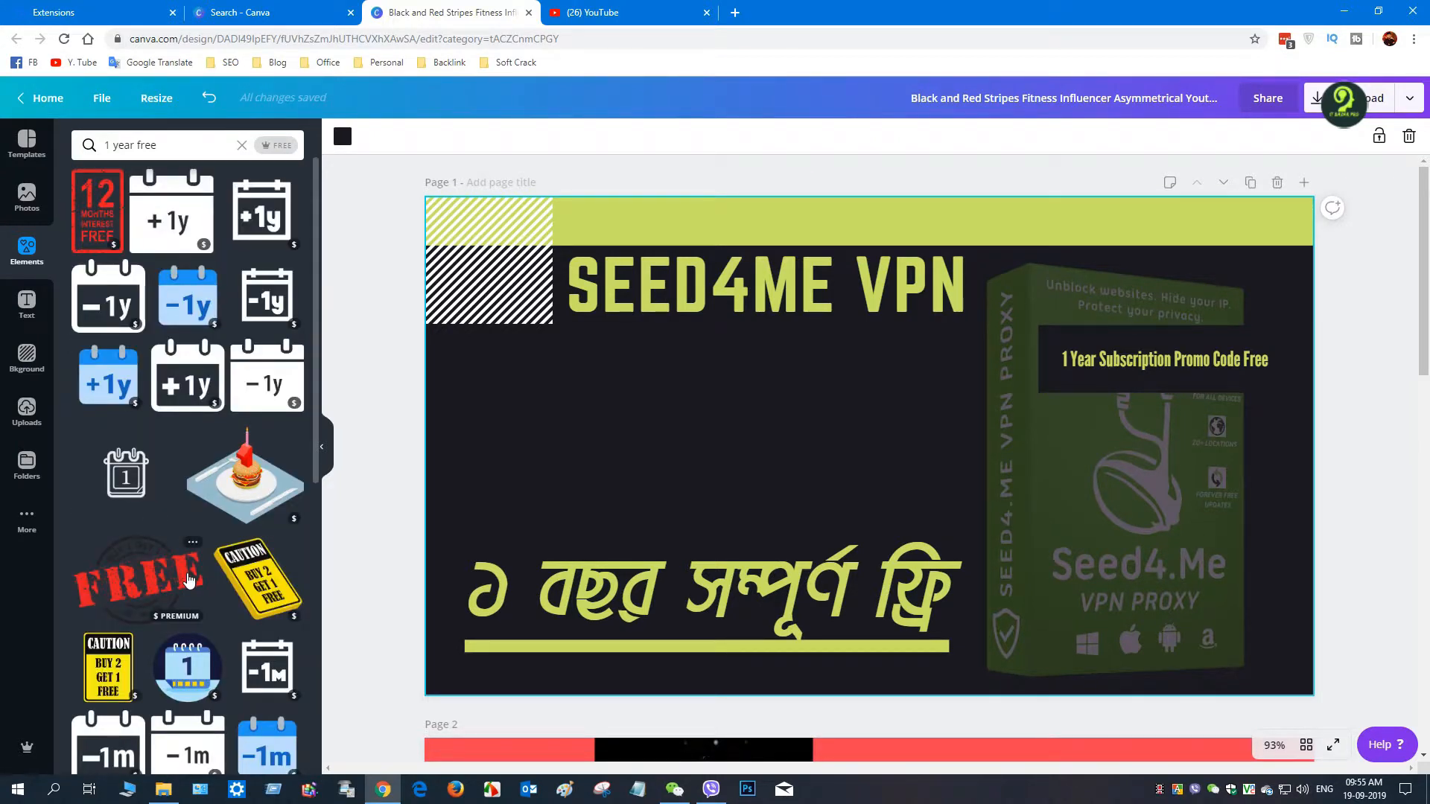
pyautogui.scroll(-3, 188, 577)
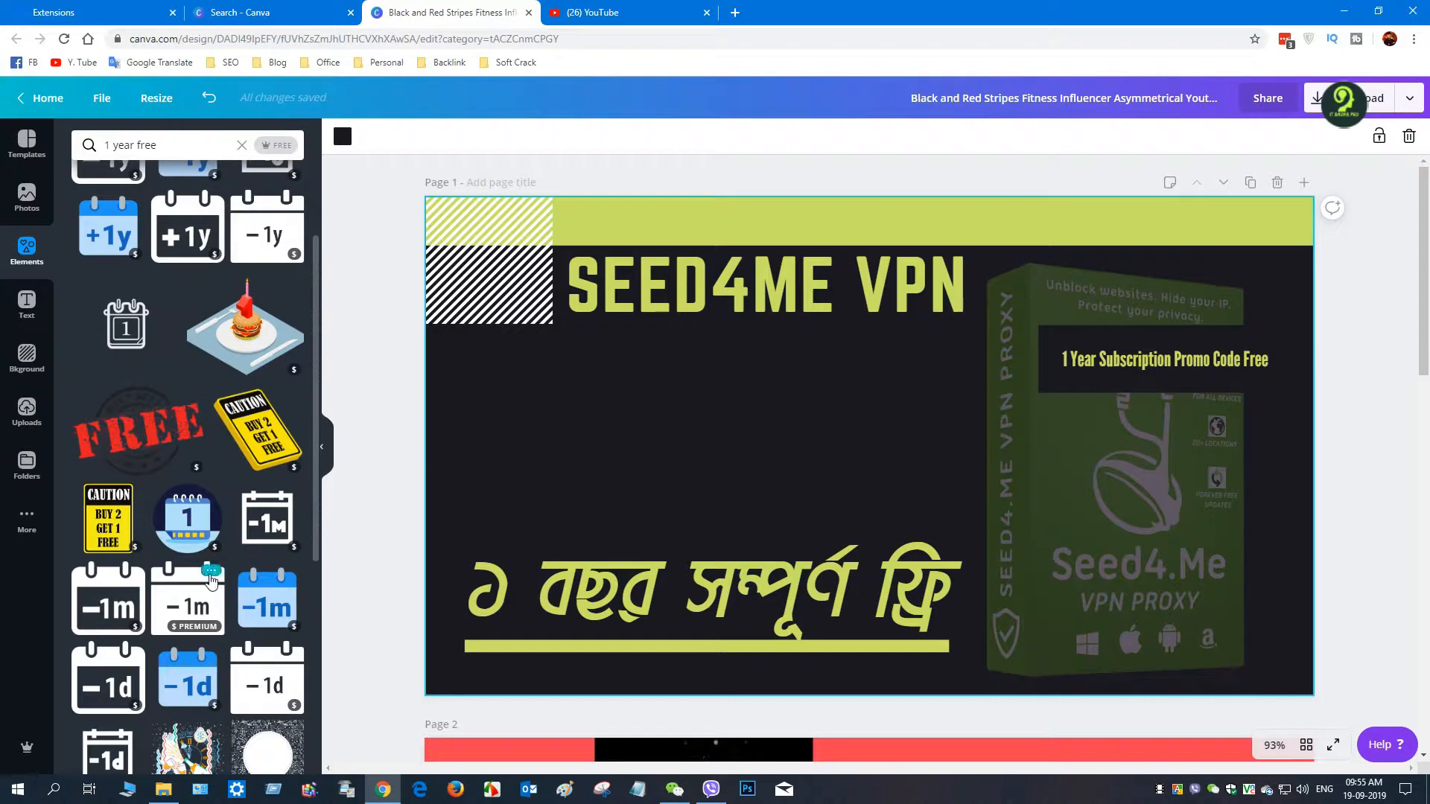
pyautogui.moveTo(188, 631)
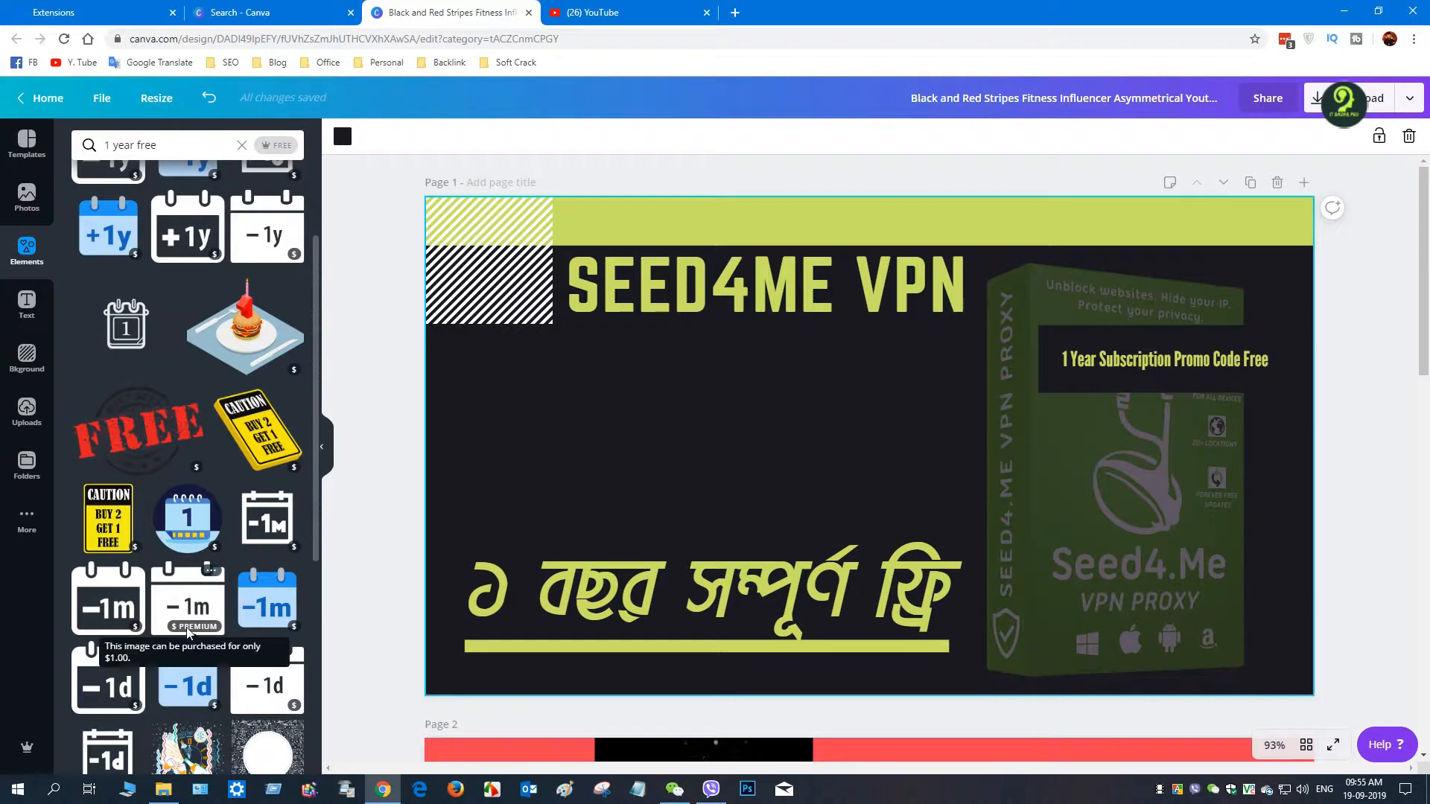
pyautogui.scroll(-4, 188, 632)
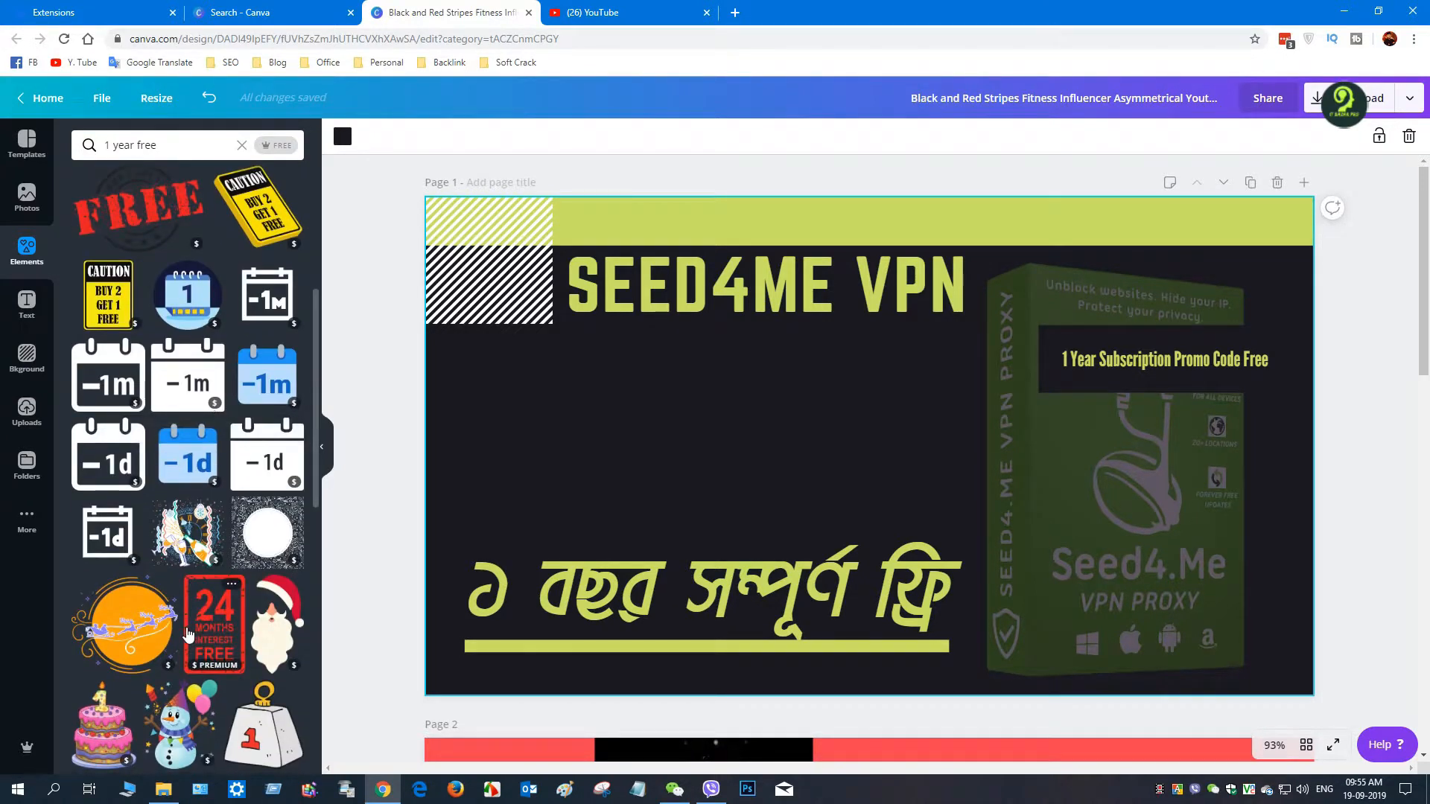
pyautogui.scroll(-4, 188, 633)
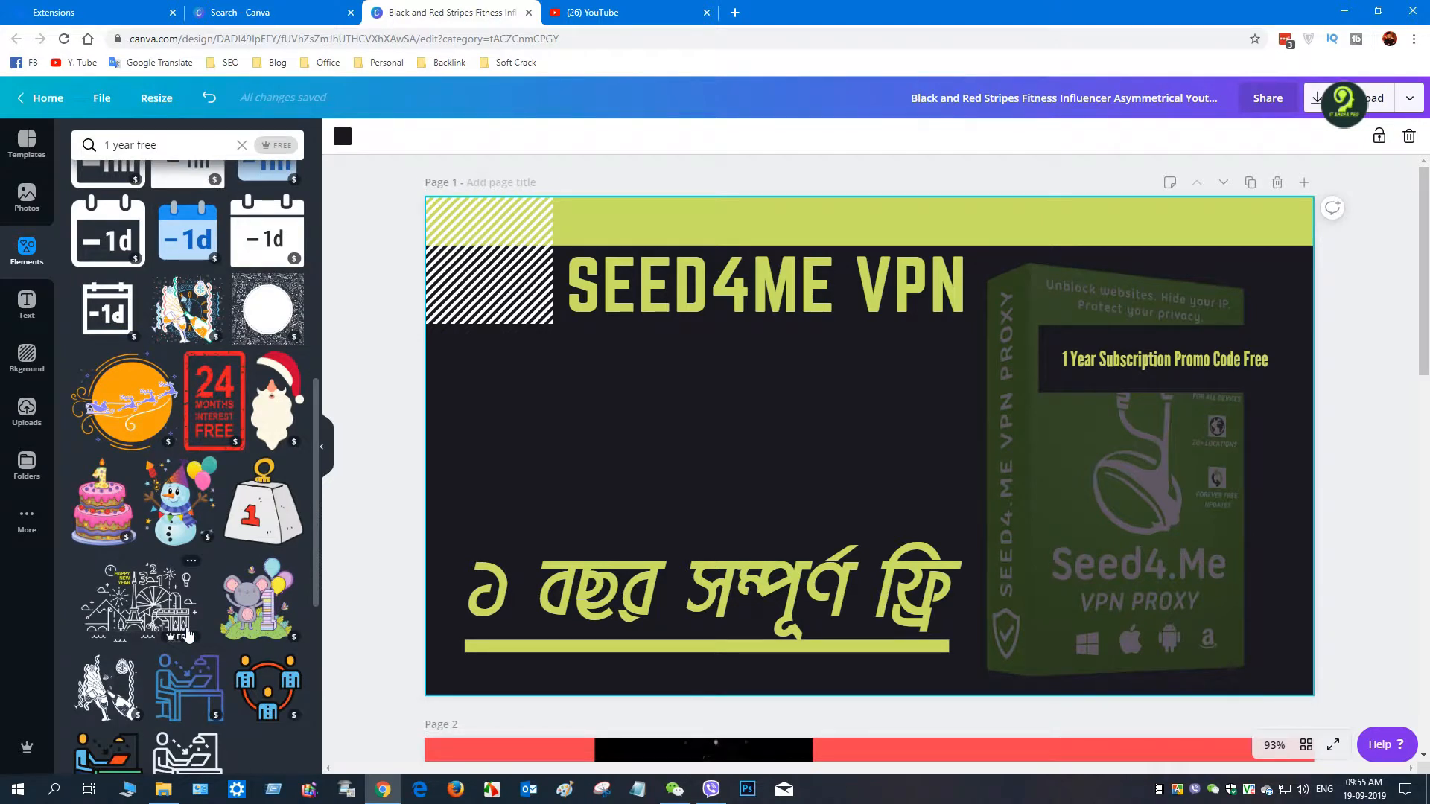
pyautogui.scroll(-4, 189, 635)
pyautogui.scroll(-4, 188, 635)
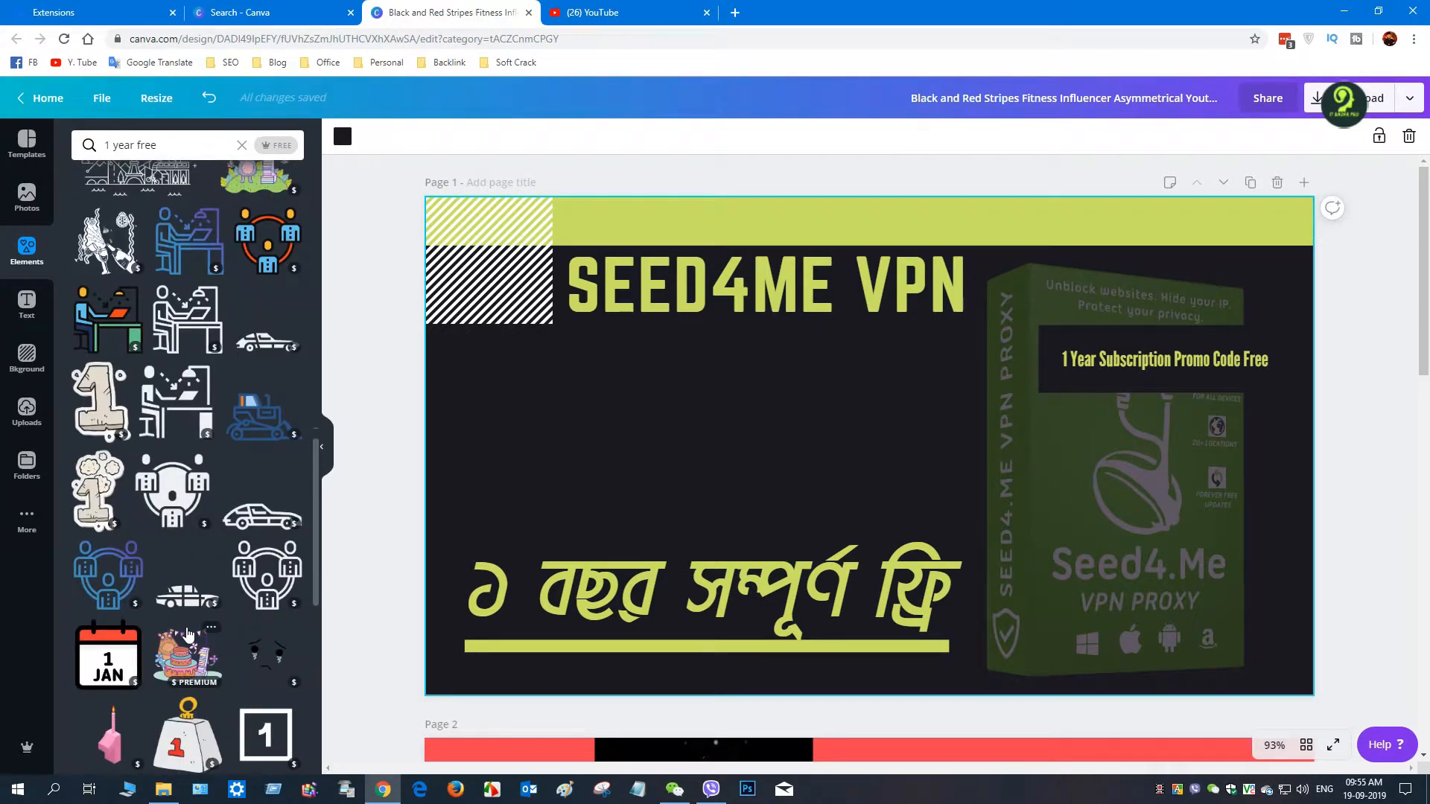
pyautogui.scroll(-8, 186, 634)
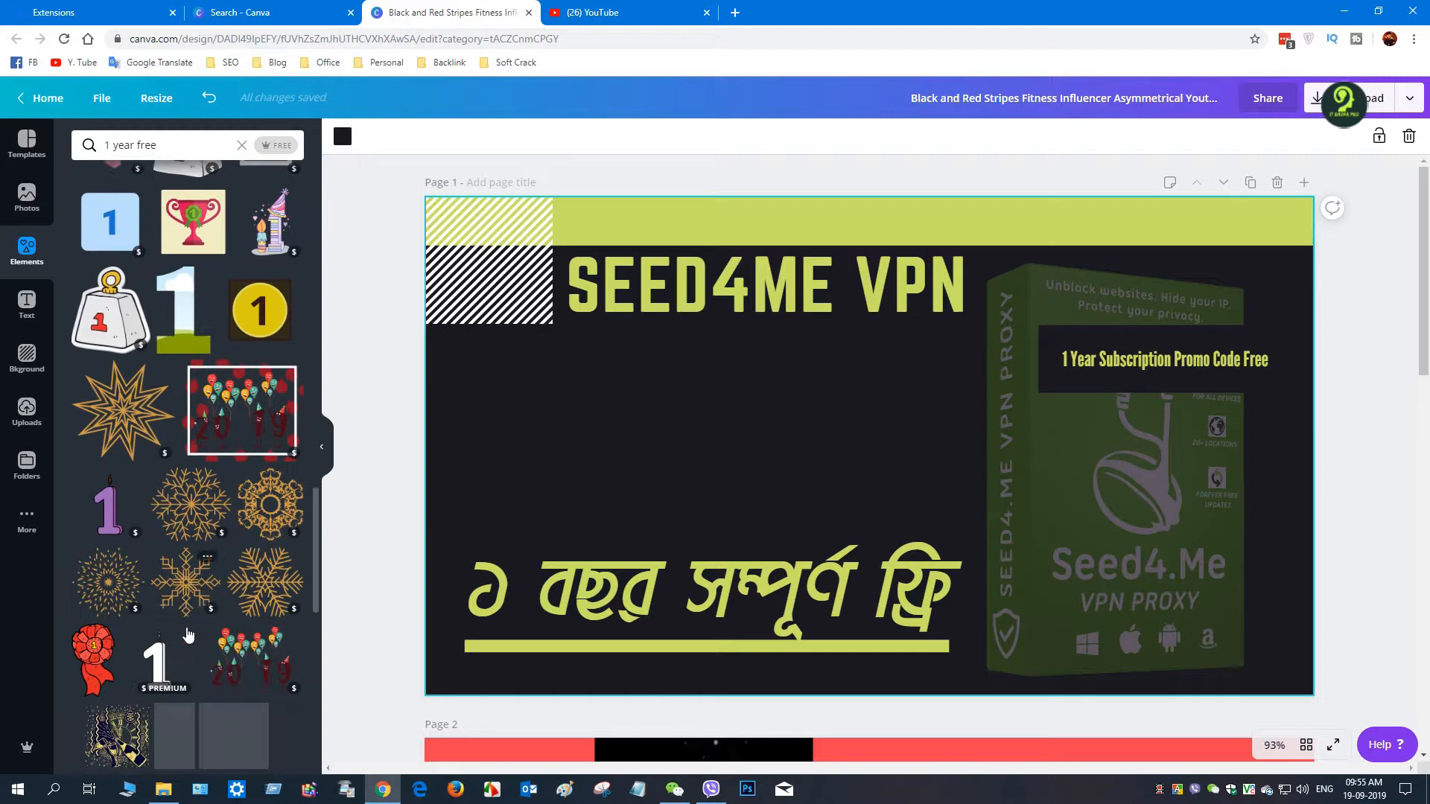
pyautogui.scroll(-1, 188, 635)
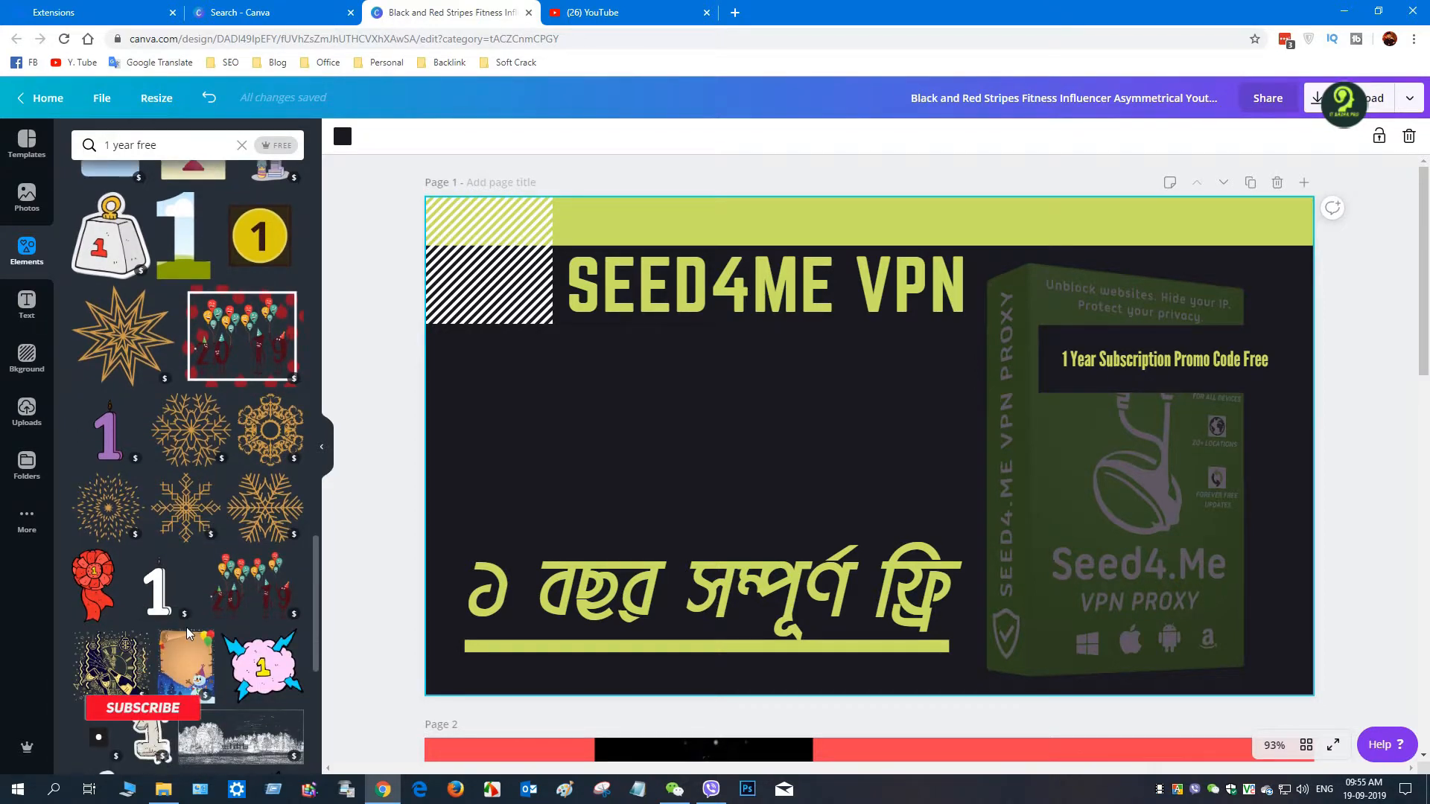
pyautogui.scroll(-6, 186, 628)
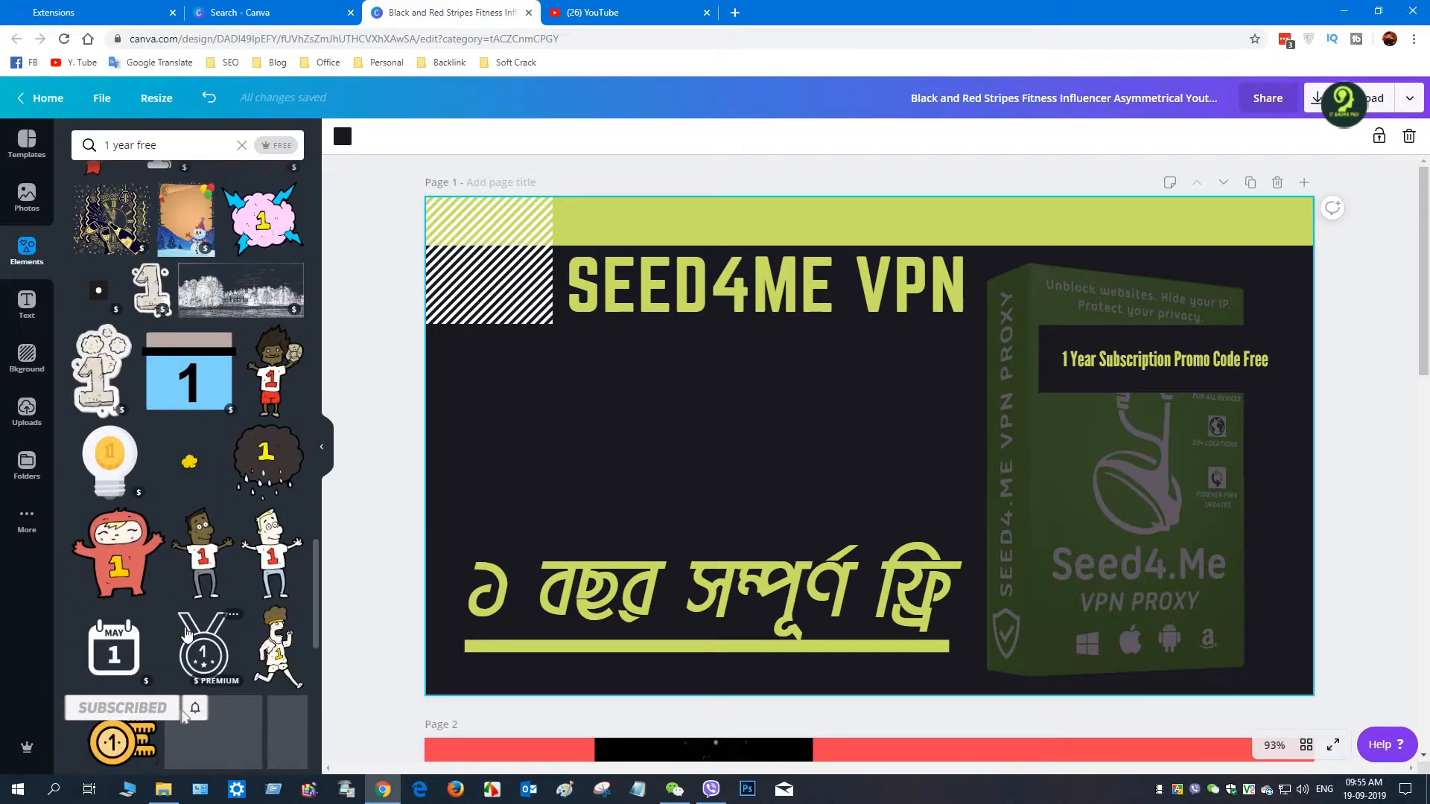
pyautogui.scroll(-10, 186, 632)
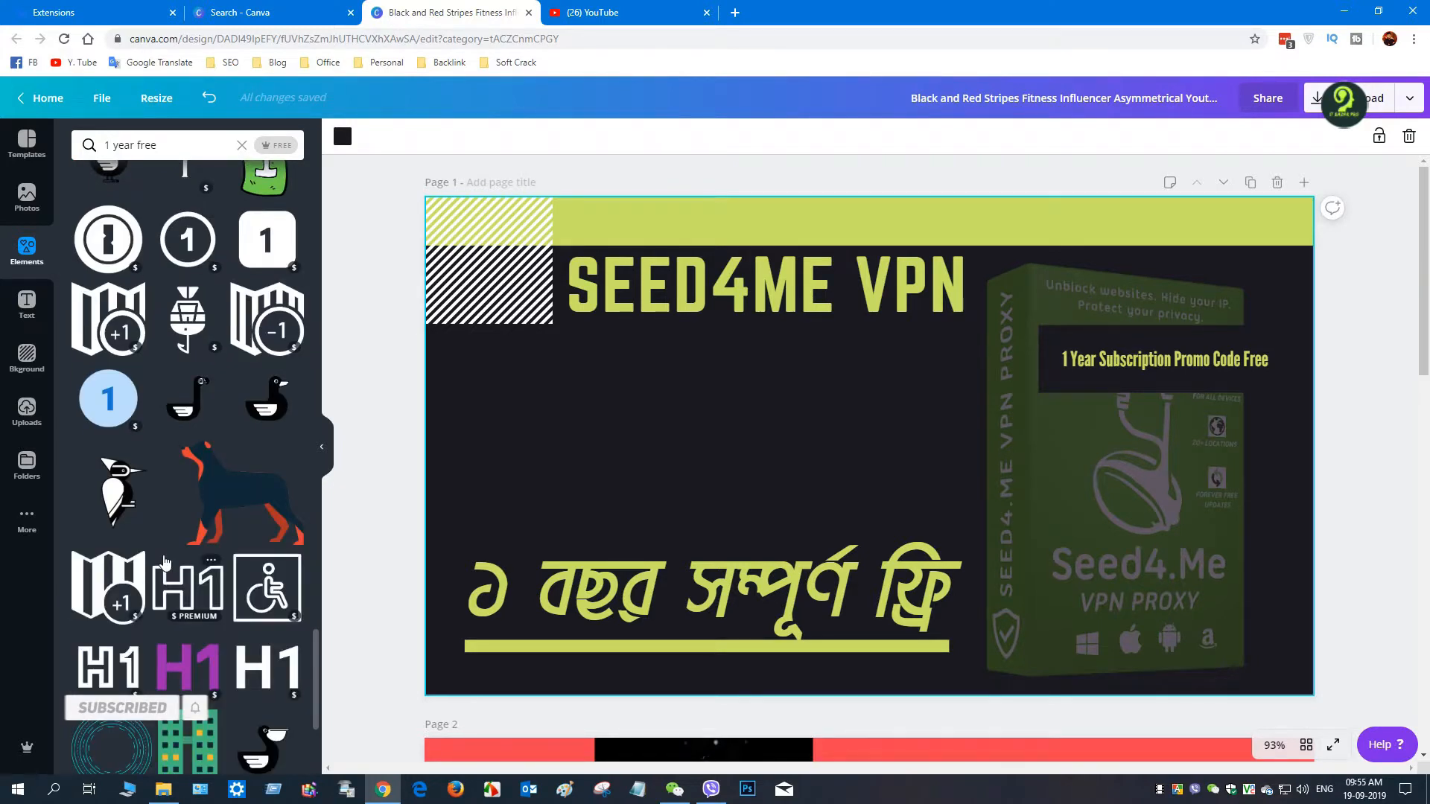
pyautogui.scroll(-8, 165, 560)
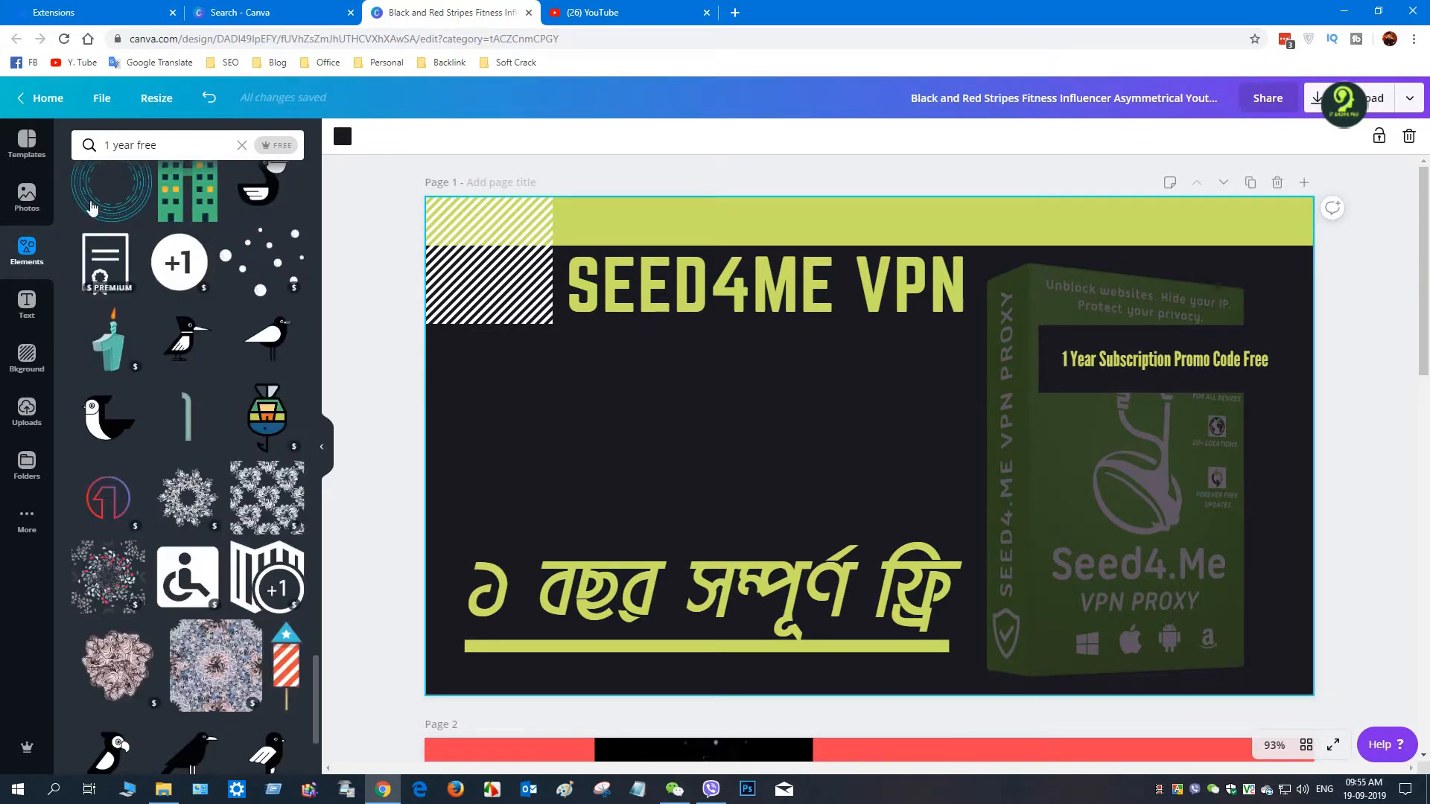
# Step: Shorten the elements search to "free" and browse the results for a suitable free badge or label graphic
pyautogui.moveTo(138, 145); pyautogui.dragTo(3, 153)
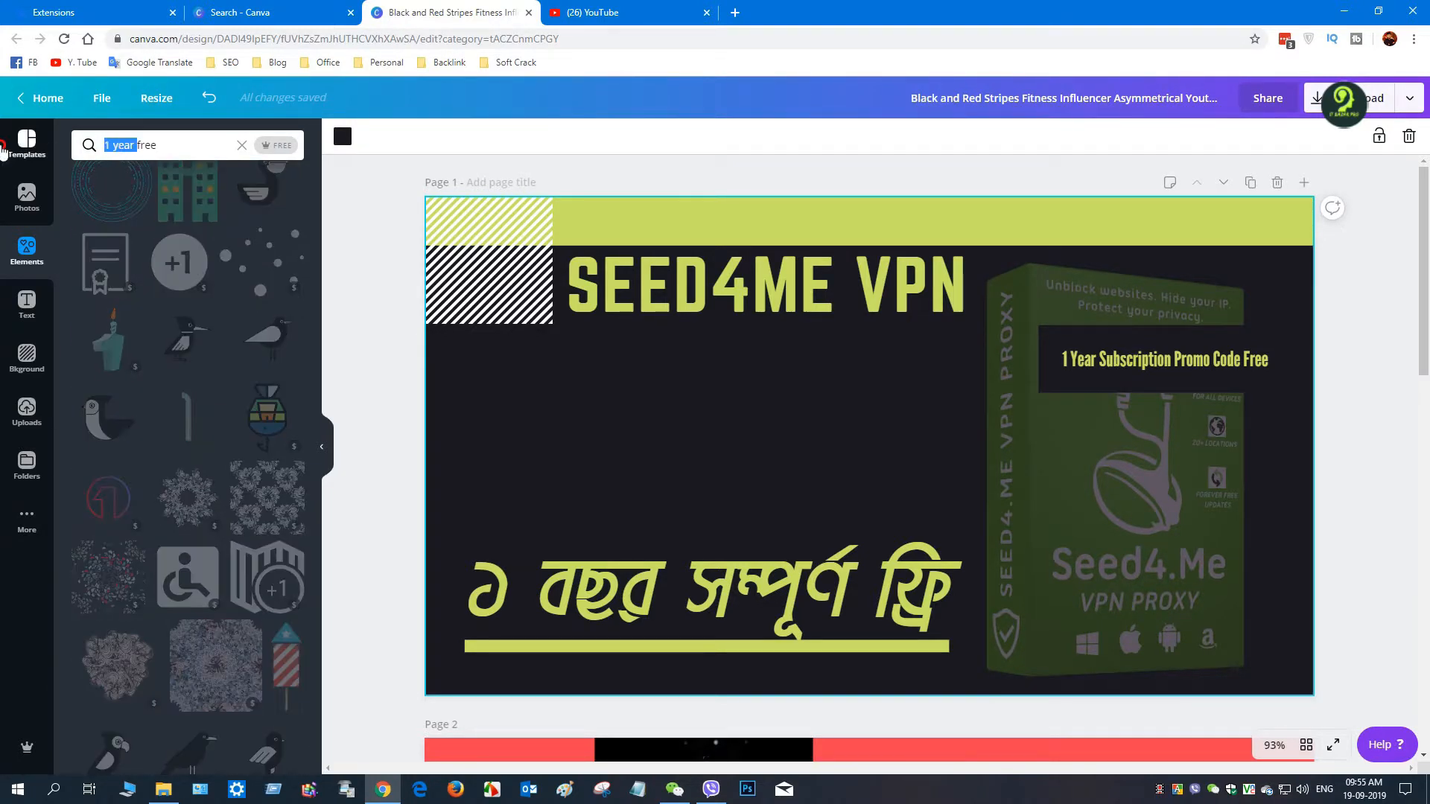
pyautogui.press('BackSpace')
pyautogui.press('Return')
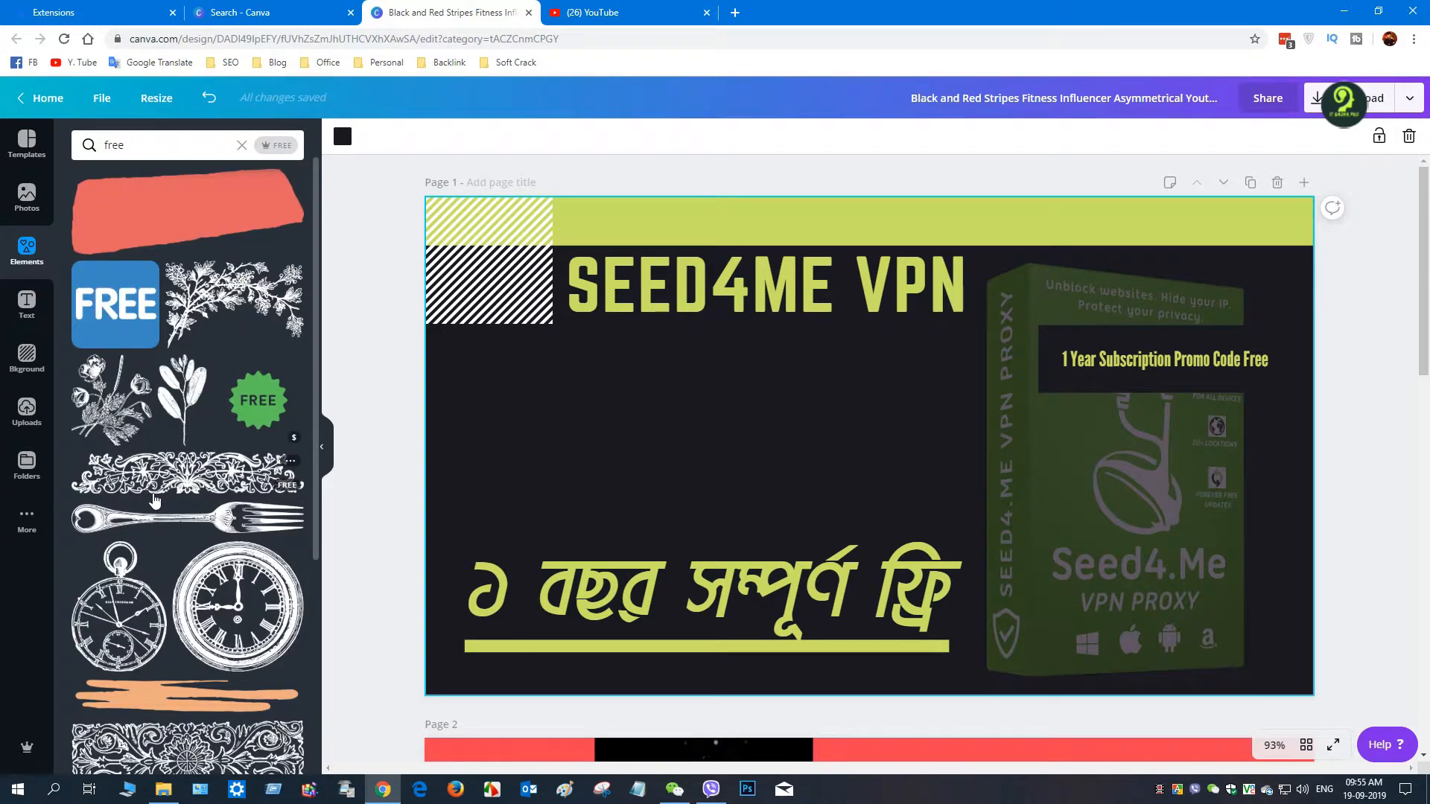
pyautogui.scroll(-10, 155, 499)
pyautogui.scroll(-10, 155, 499)
pyautogui.scroll(-10, 155, 499)
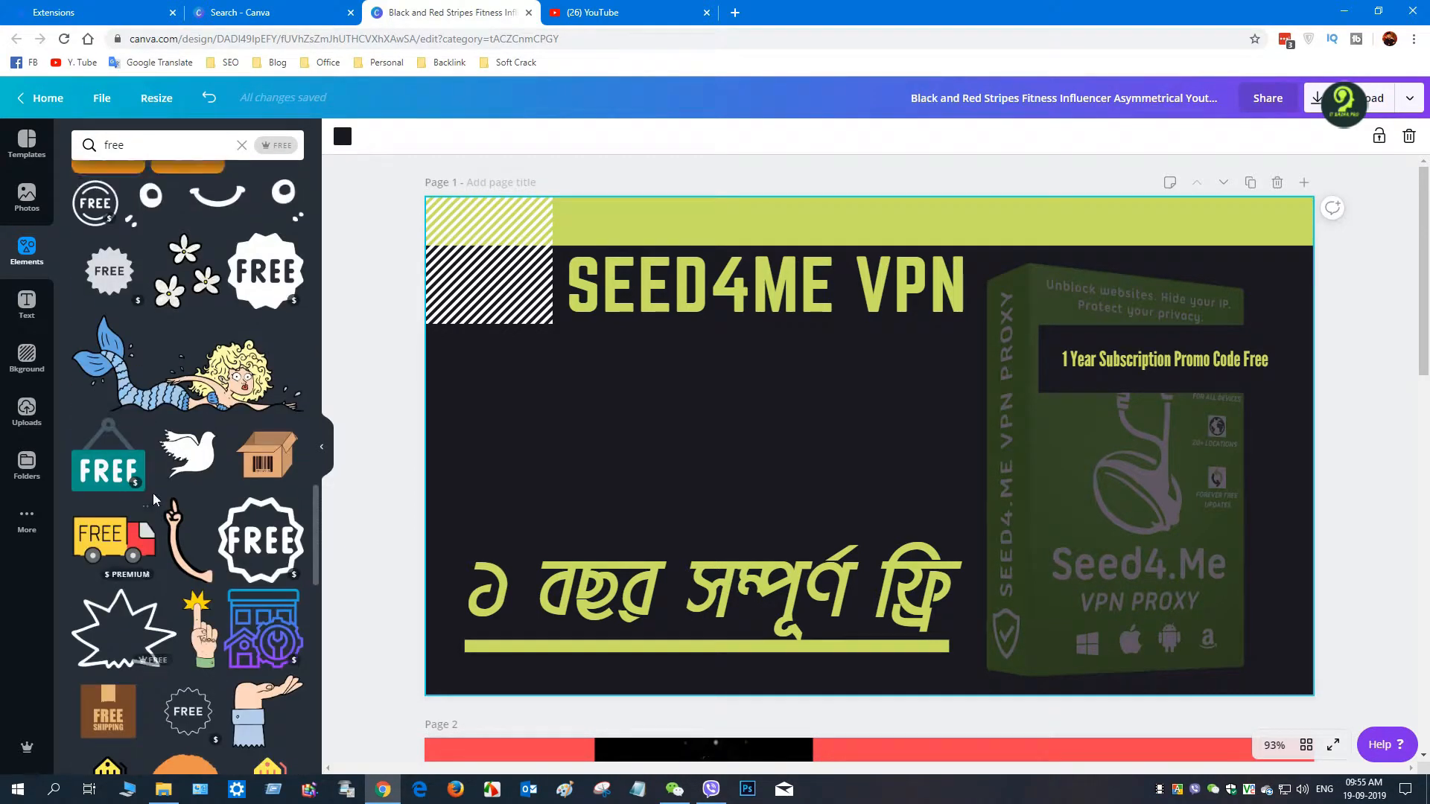
pyautogui.scroll(1, 153, 495)
pyautogui.scroll(-10, 154, 499)
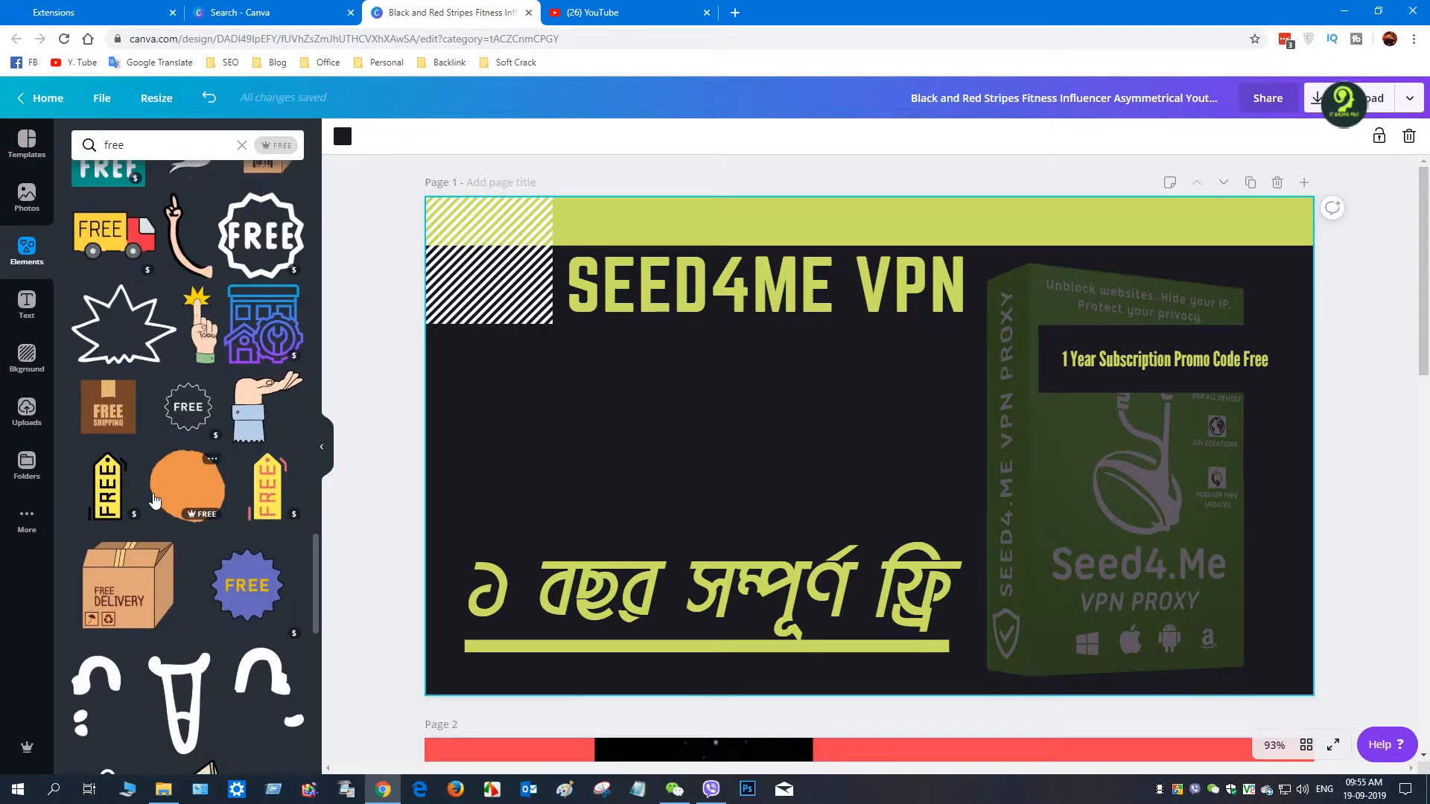
pyautogui.scroll(-7, 154, 499)
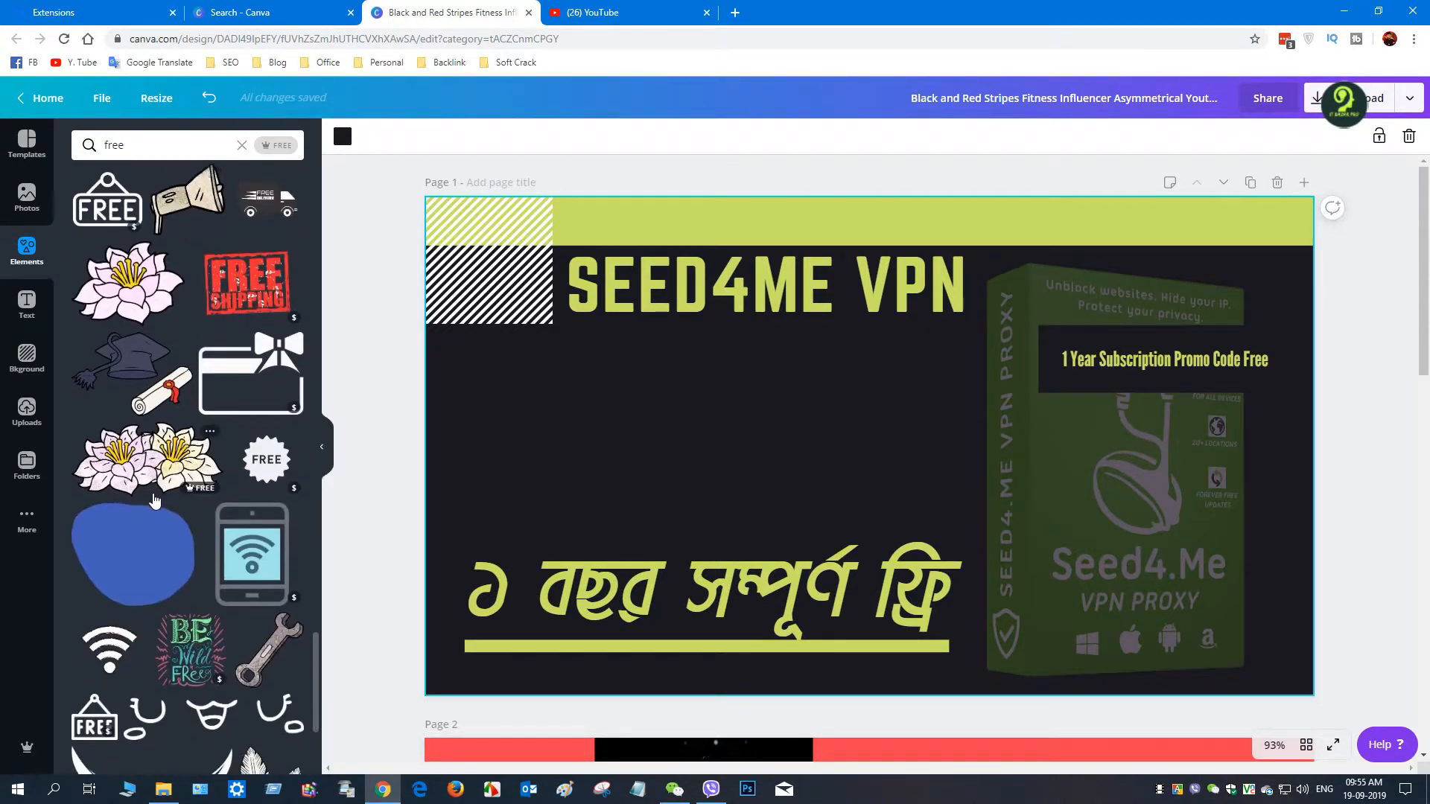
pyautogui.scroll(-7, 154, 498)
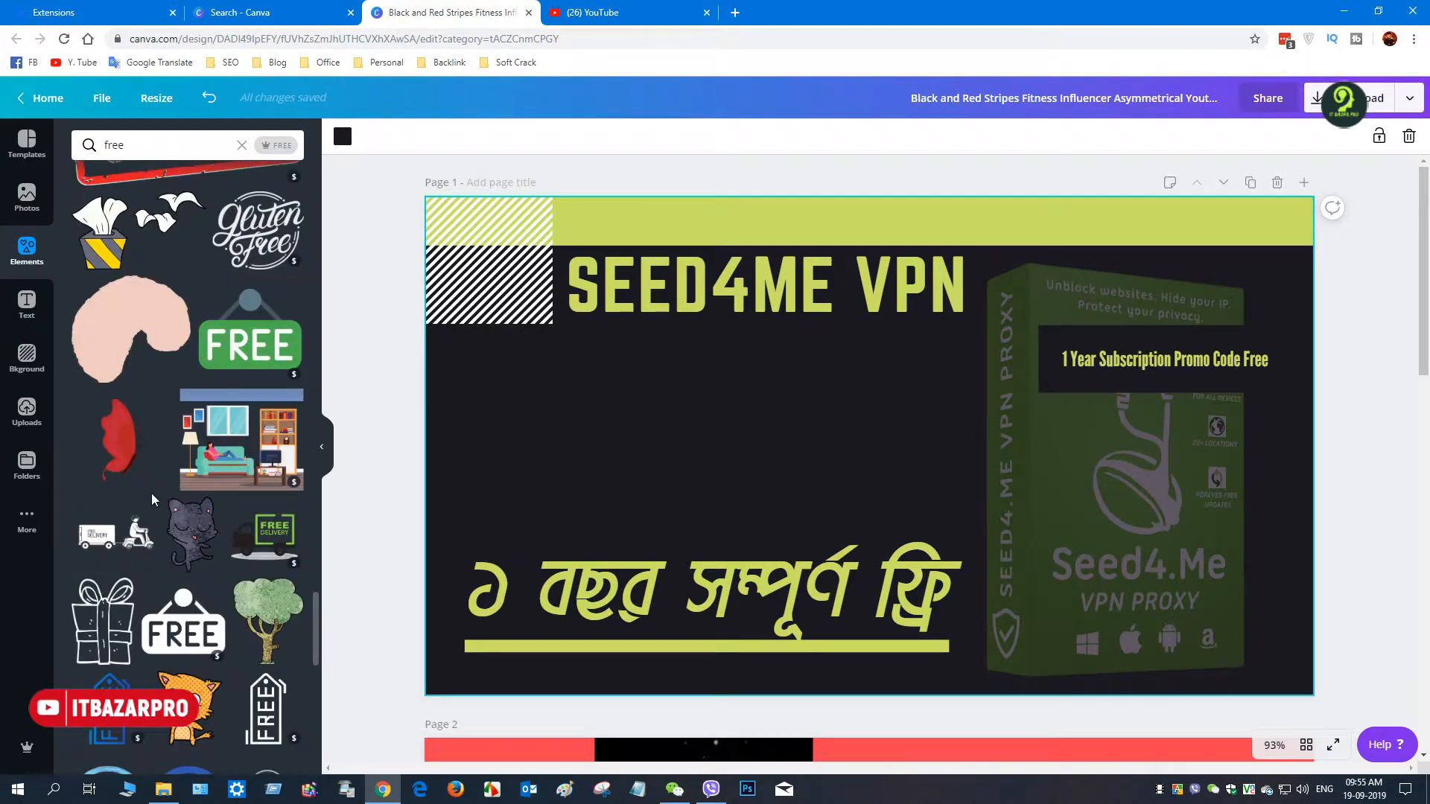
pyautogui.scroll(-7, 150, 493)
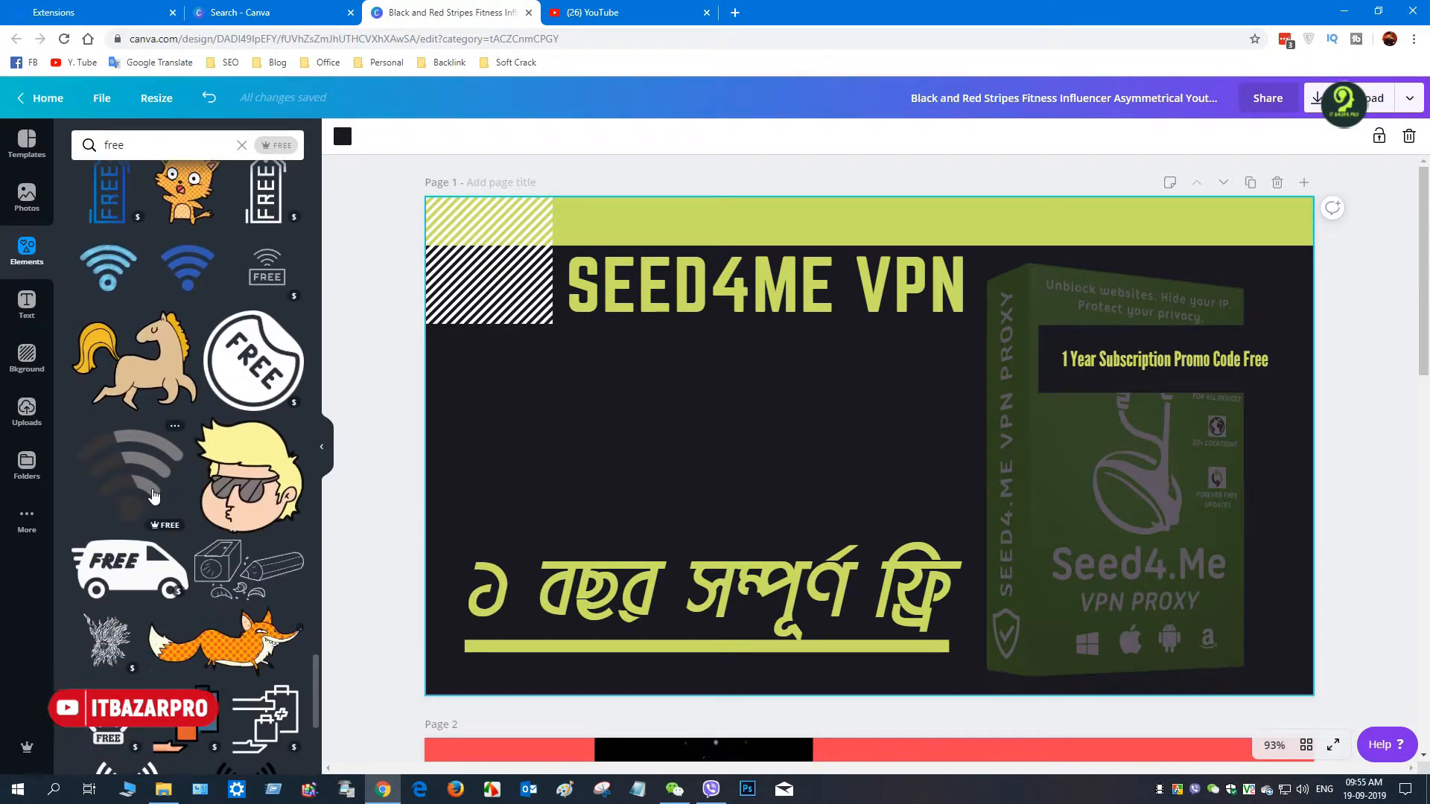
pyautogui.scroll(-3, 153, 495)
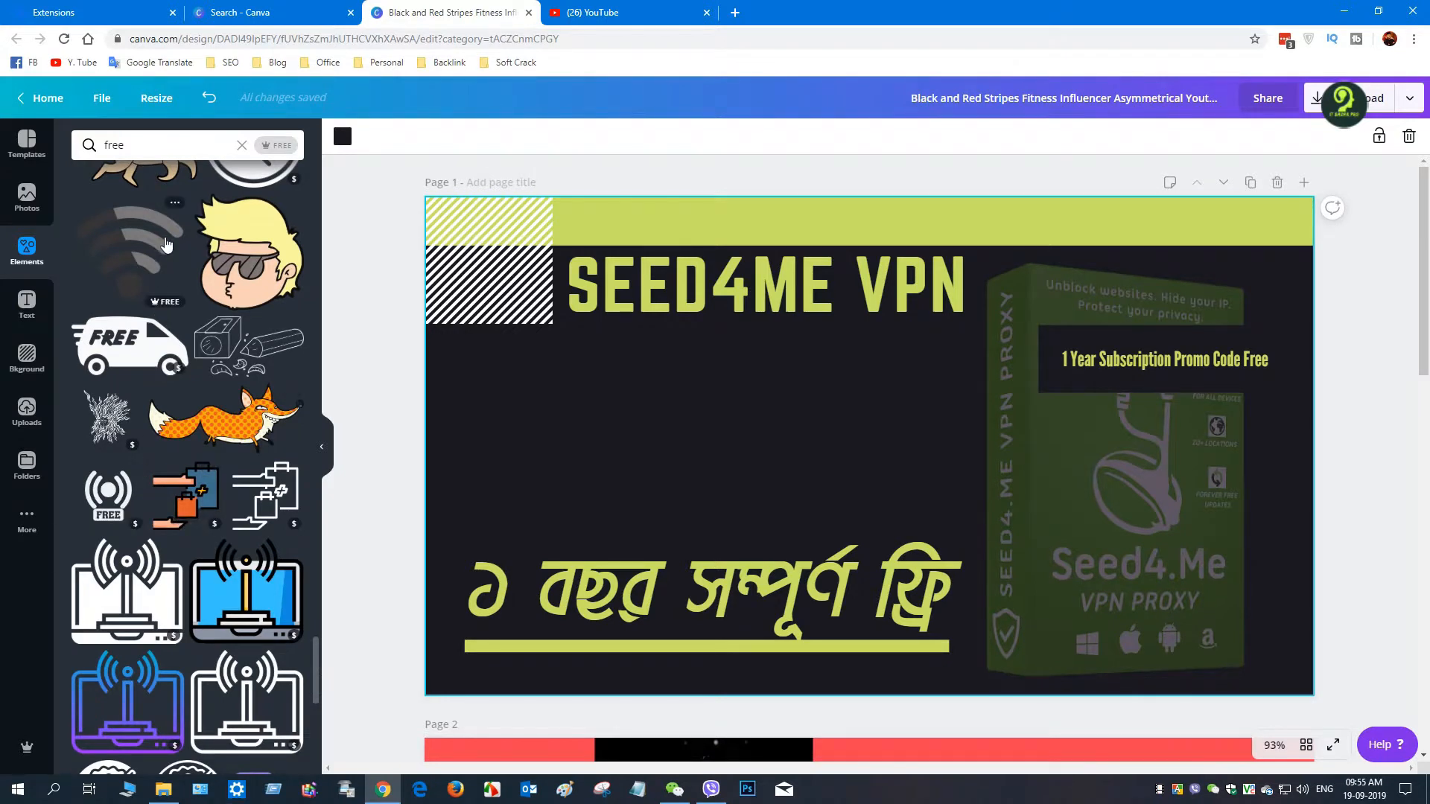
# Step: Search the elements for "vpn" and examine the results for a graphic that suits the thumbnail
pyautogui.click(84, 144)
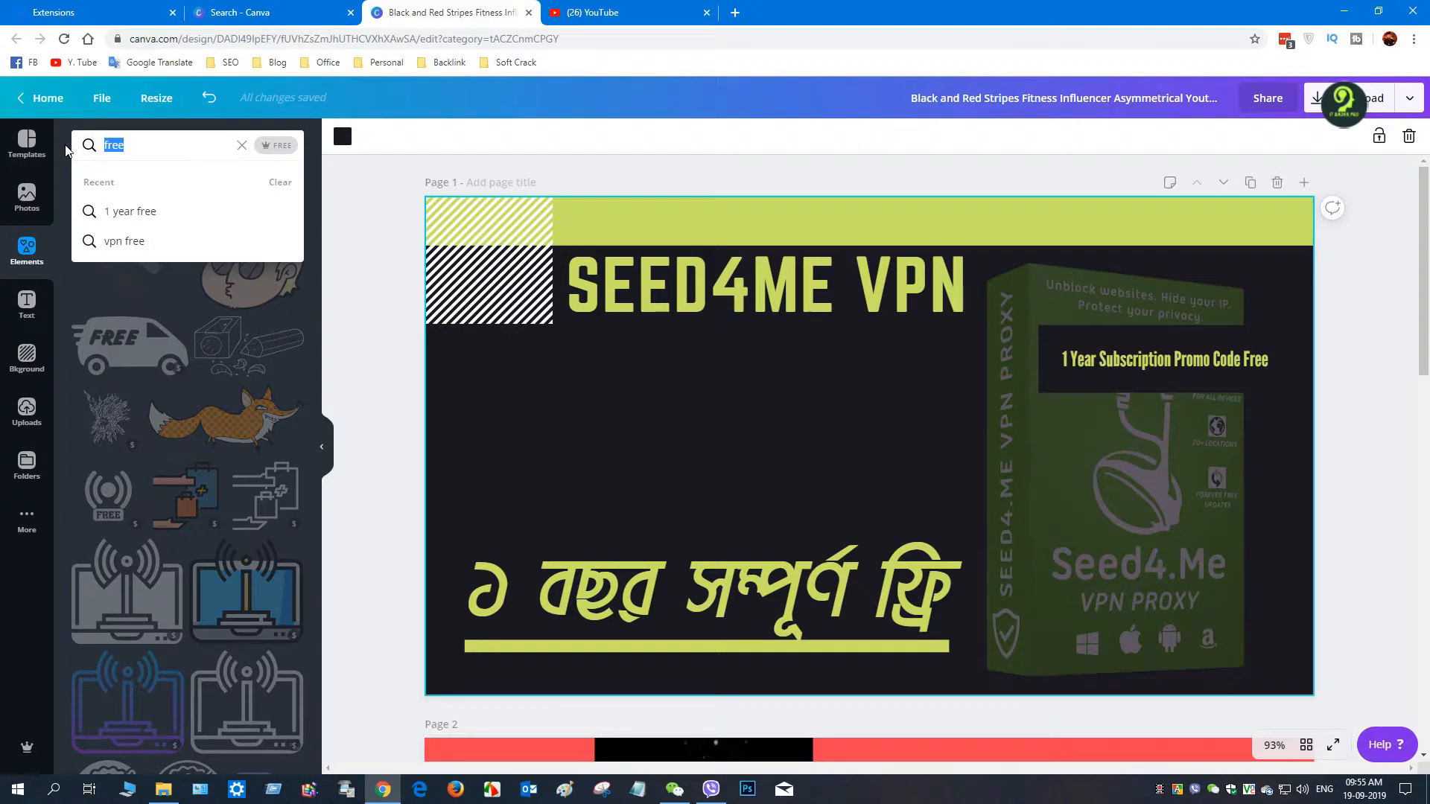
pyautogui.press('Return')
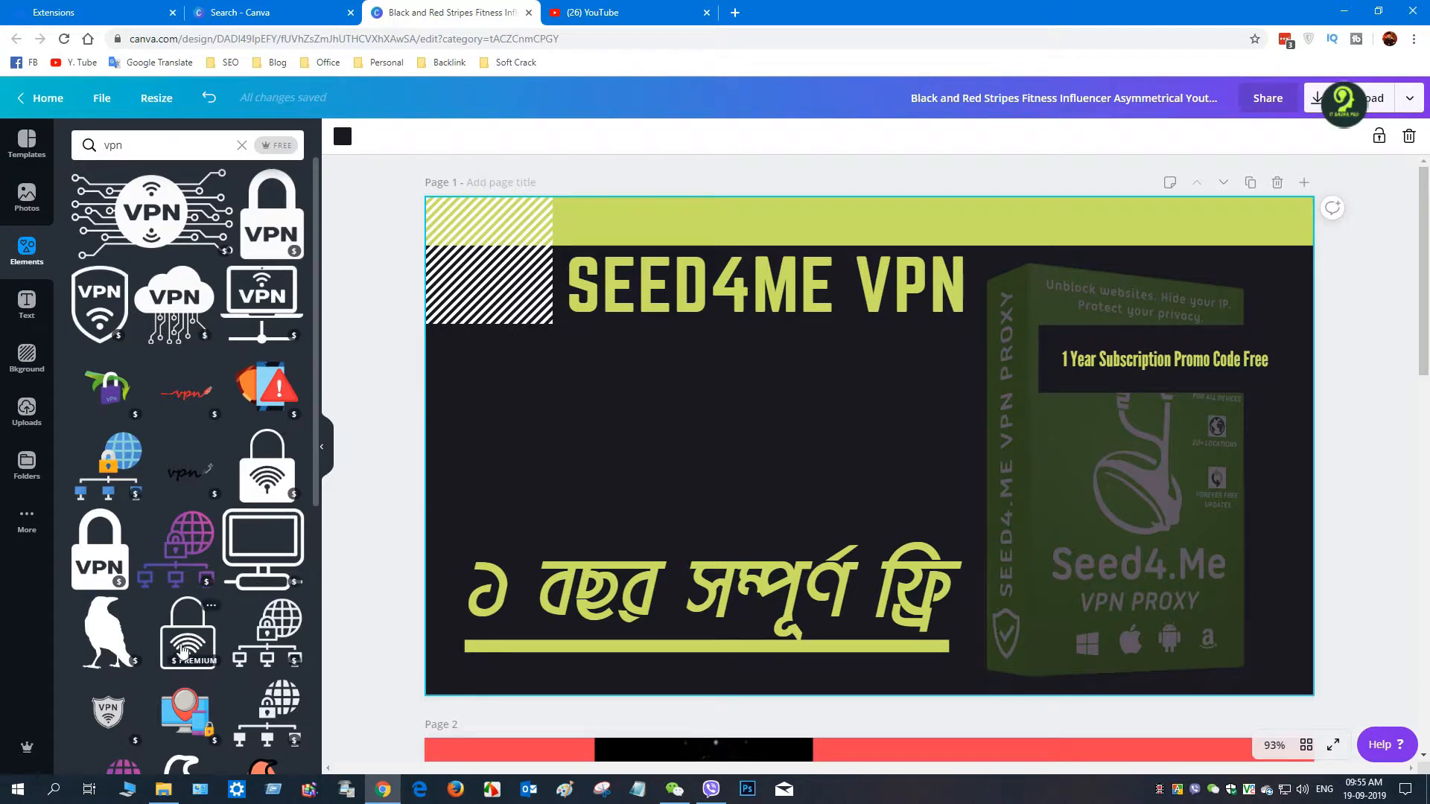
pyautogui.scroll(-4, 184, 651)
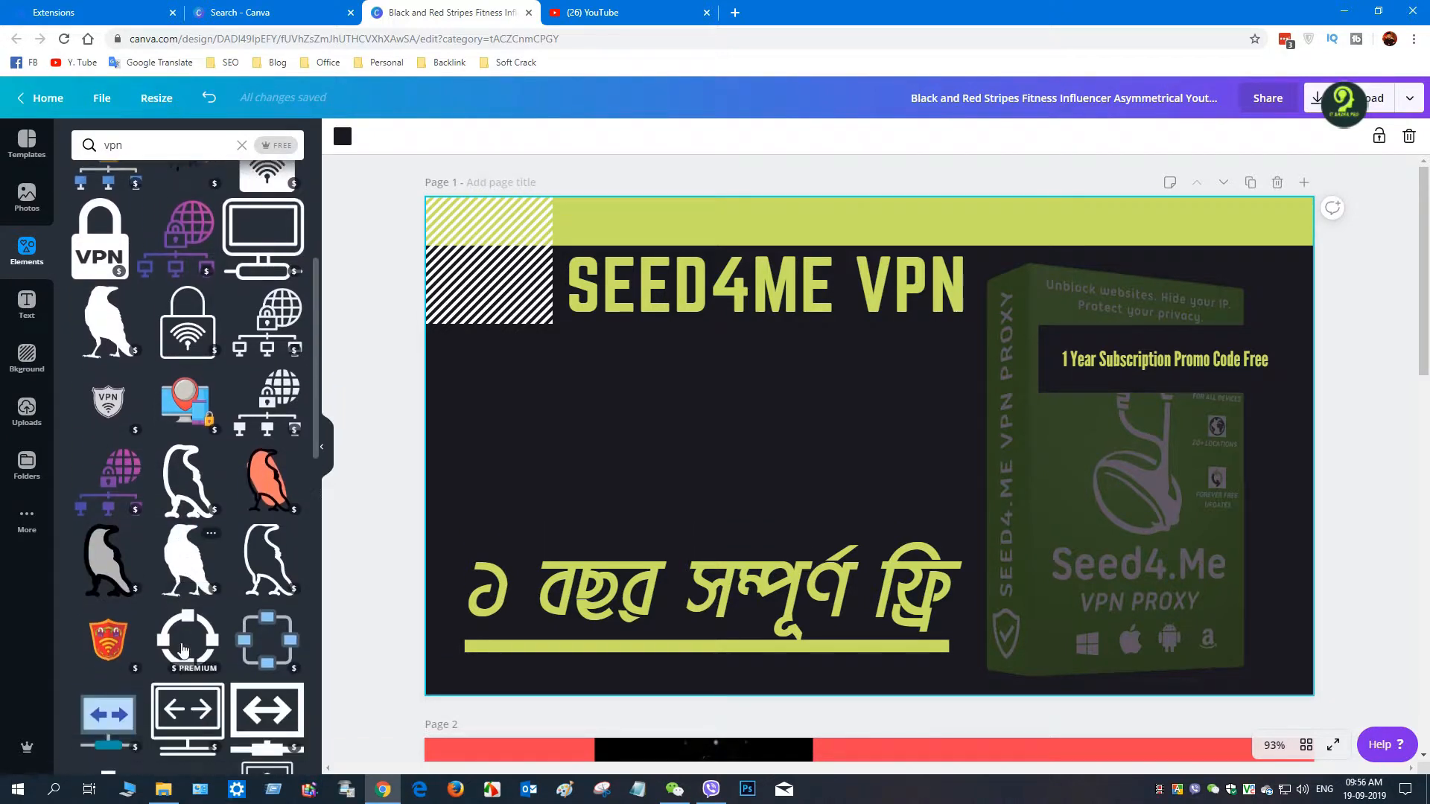
pyautogui.scroll(-1, 184, 650)
pyautogui.scroll(-4, 182, 651)
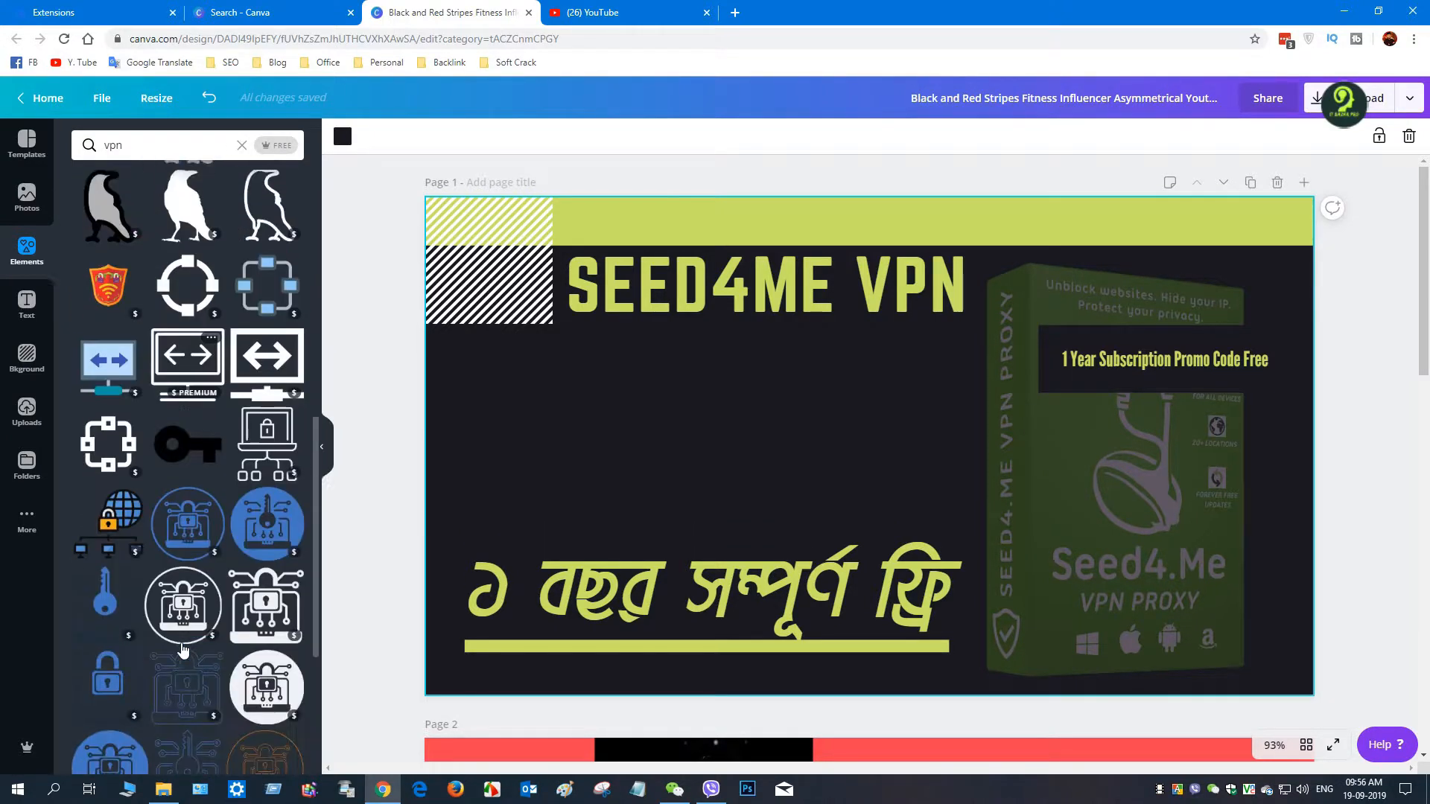
pyautogui.scroll(-5, 181, 642)
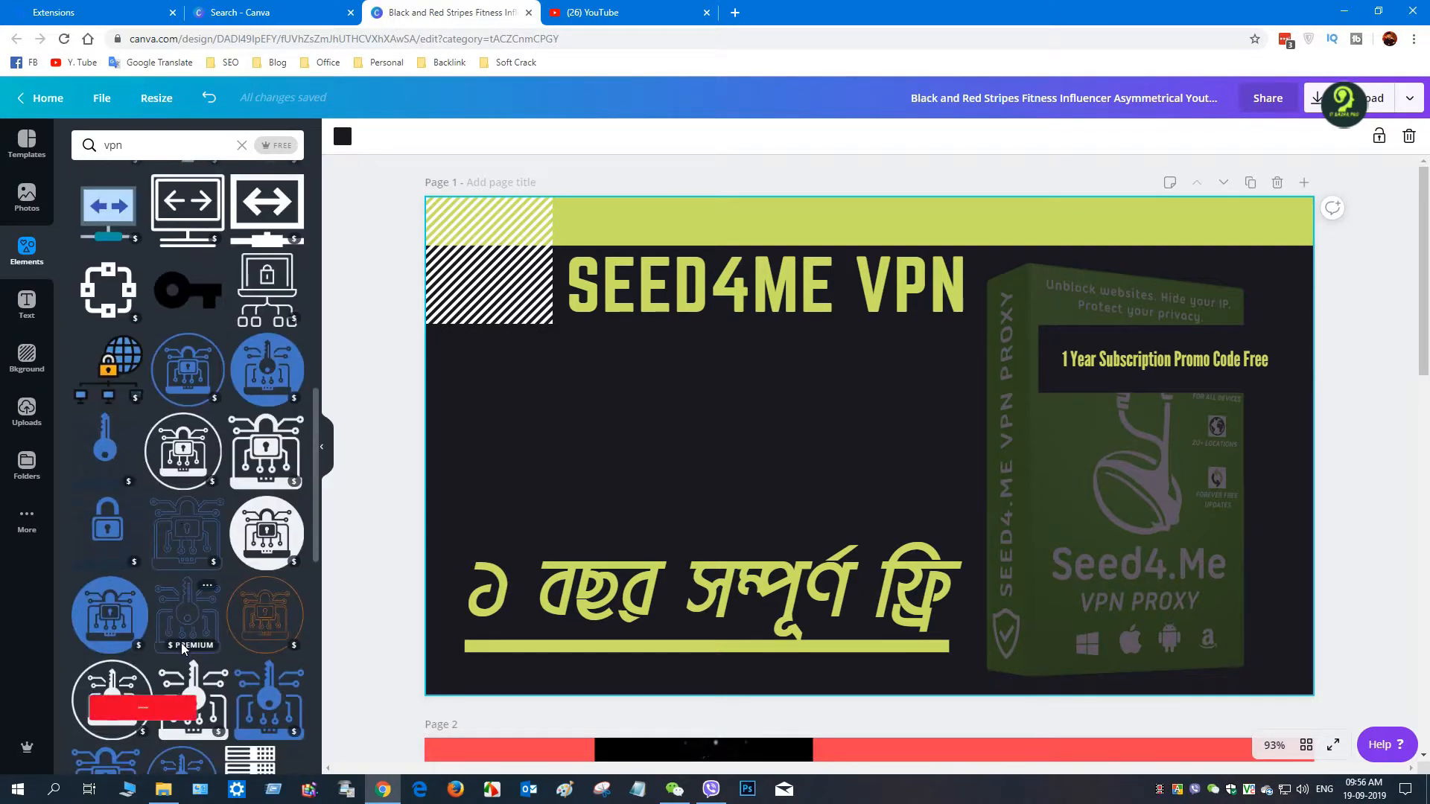
pyautogui.scroll(-2, 184, 651)
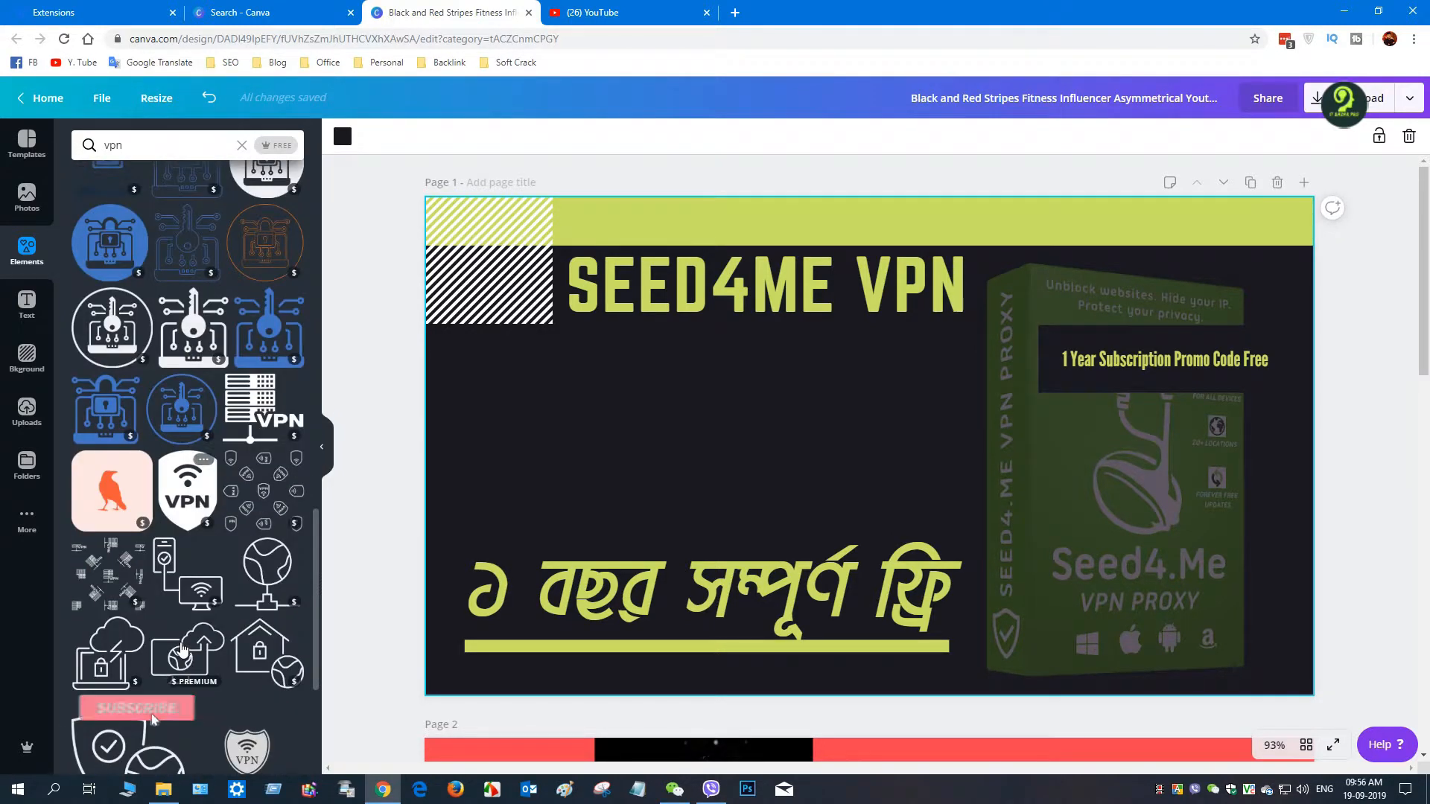
pyautogui.scroll(-3, 182, 650)
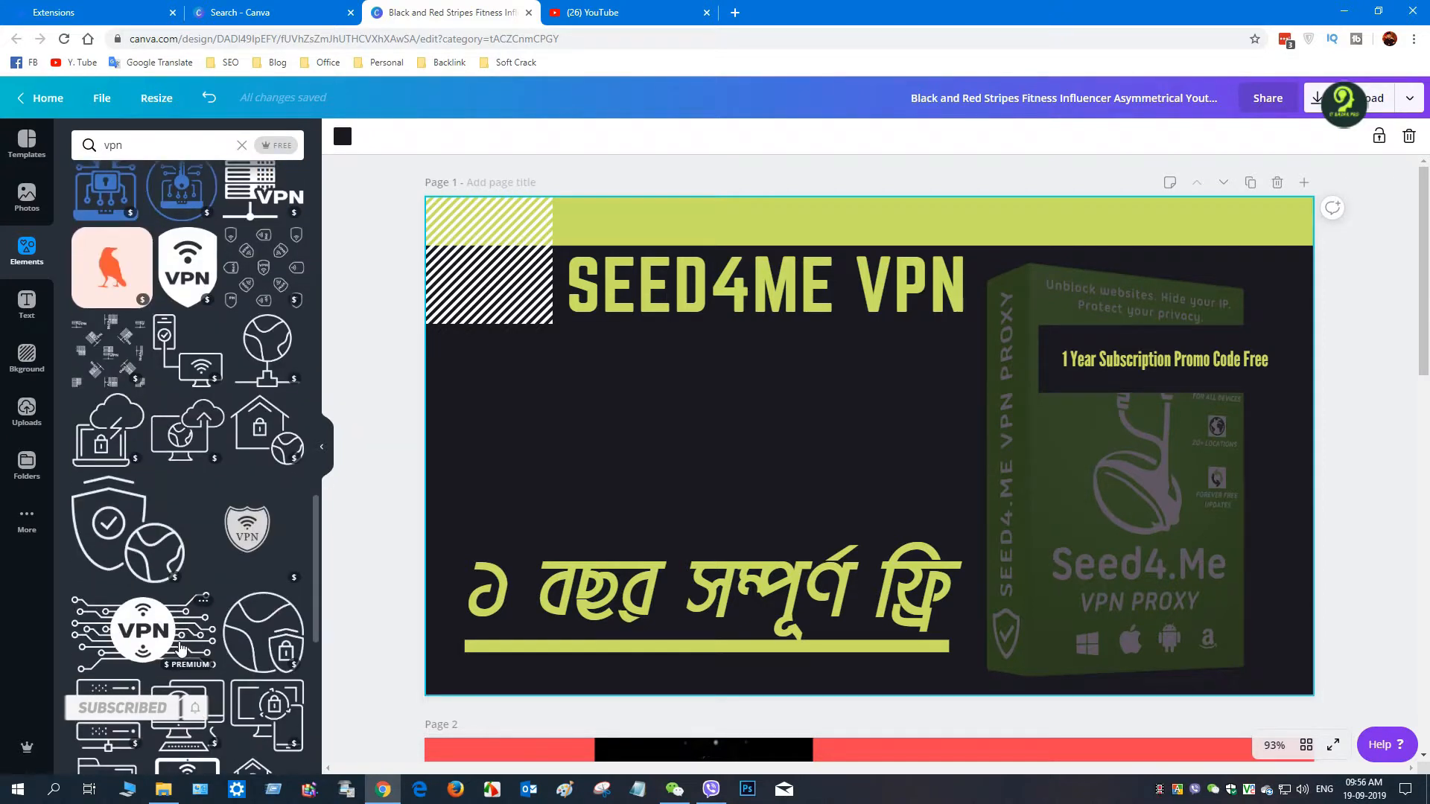
pyautogui.scroll(-3, 181, 649)
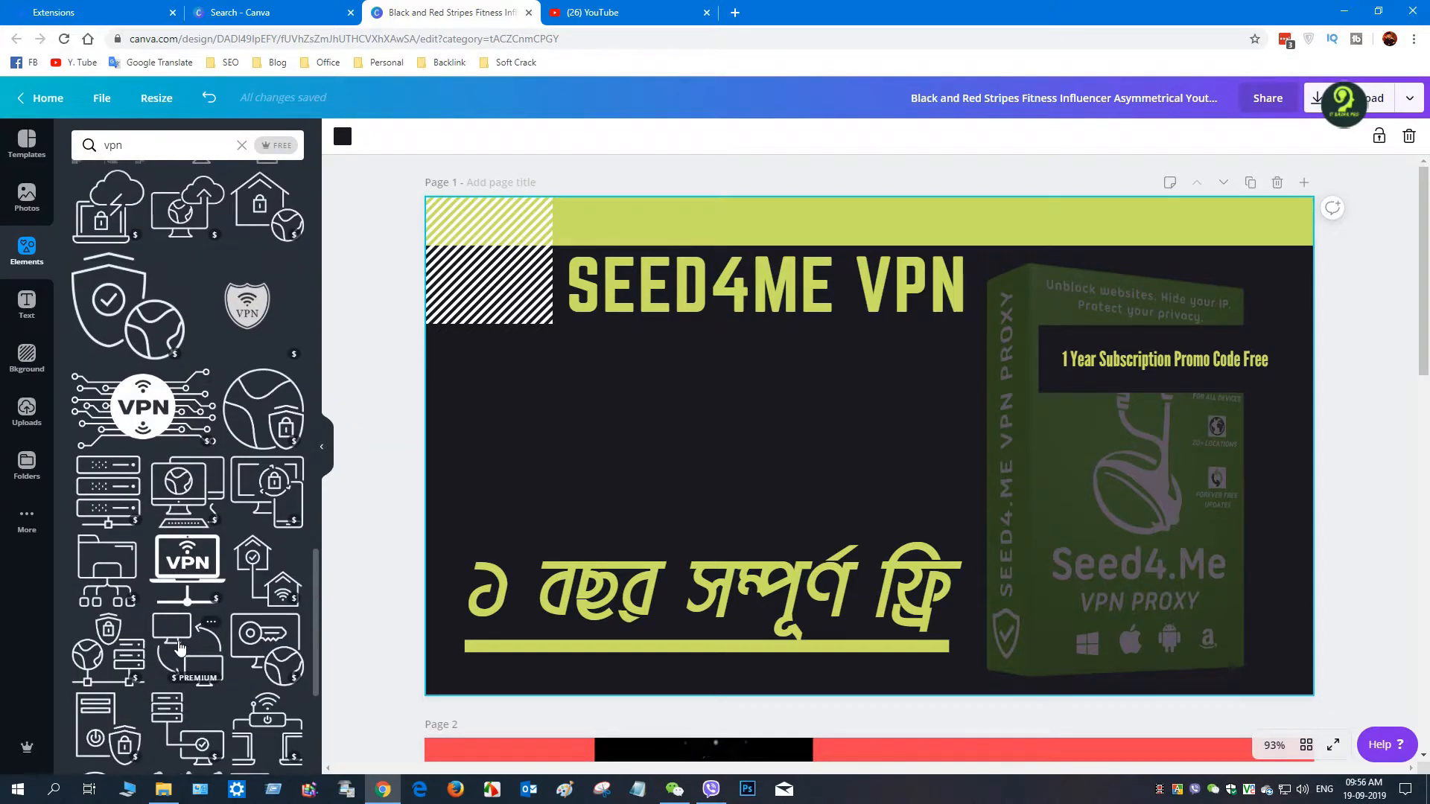
pyautogui.scroll(-3, 181, 648)
pyautogui.scroll(-1, 180, 648)
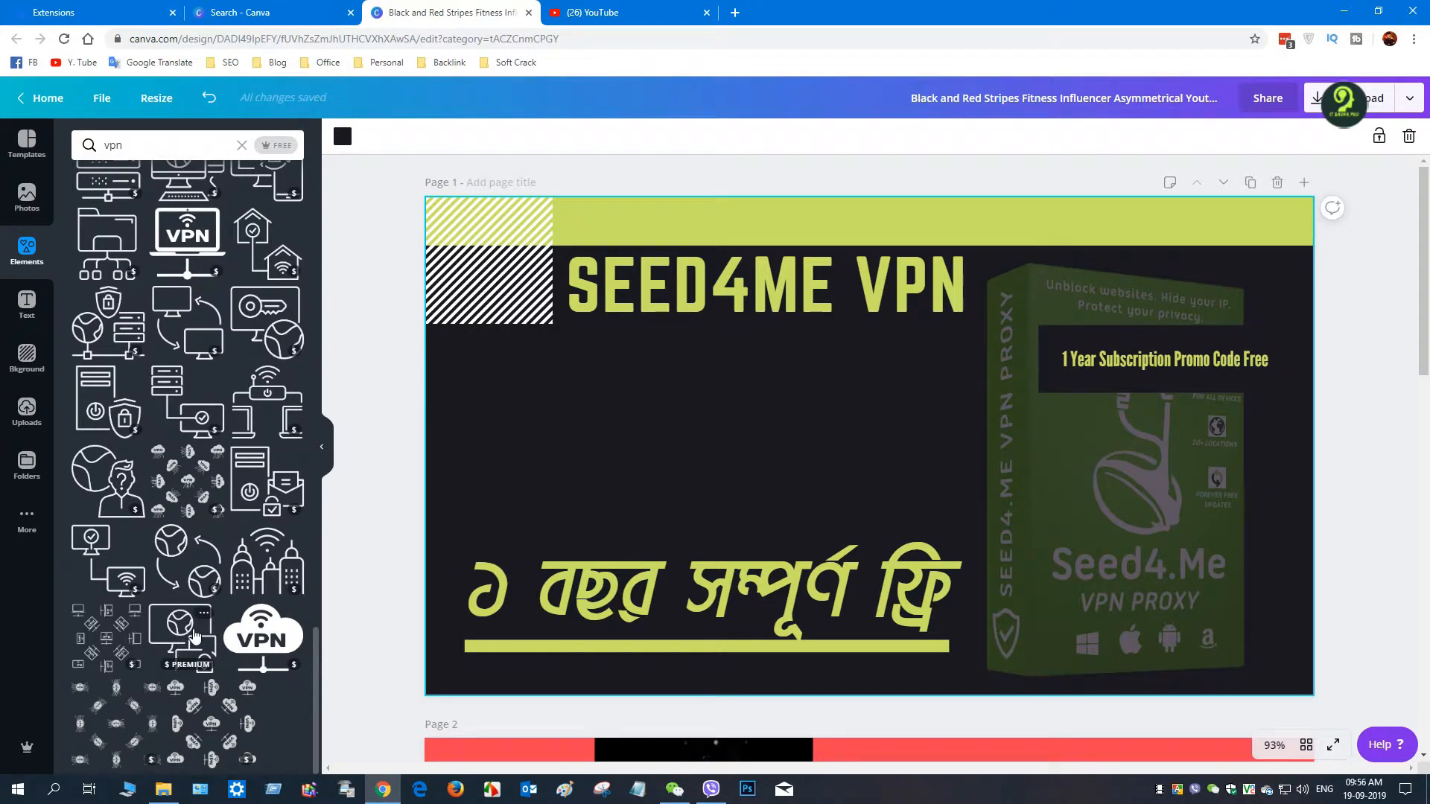
pyautogui.moveTo(316, 709); pyautogui.dragTo(324, 208)
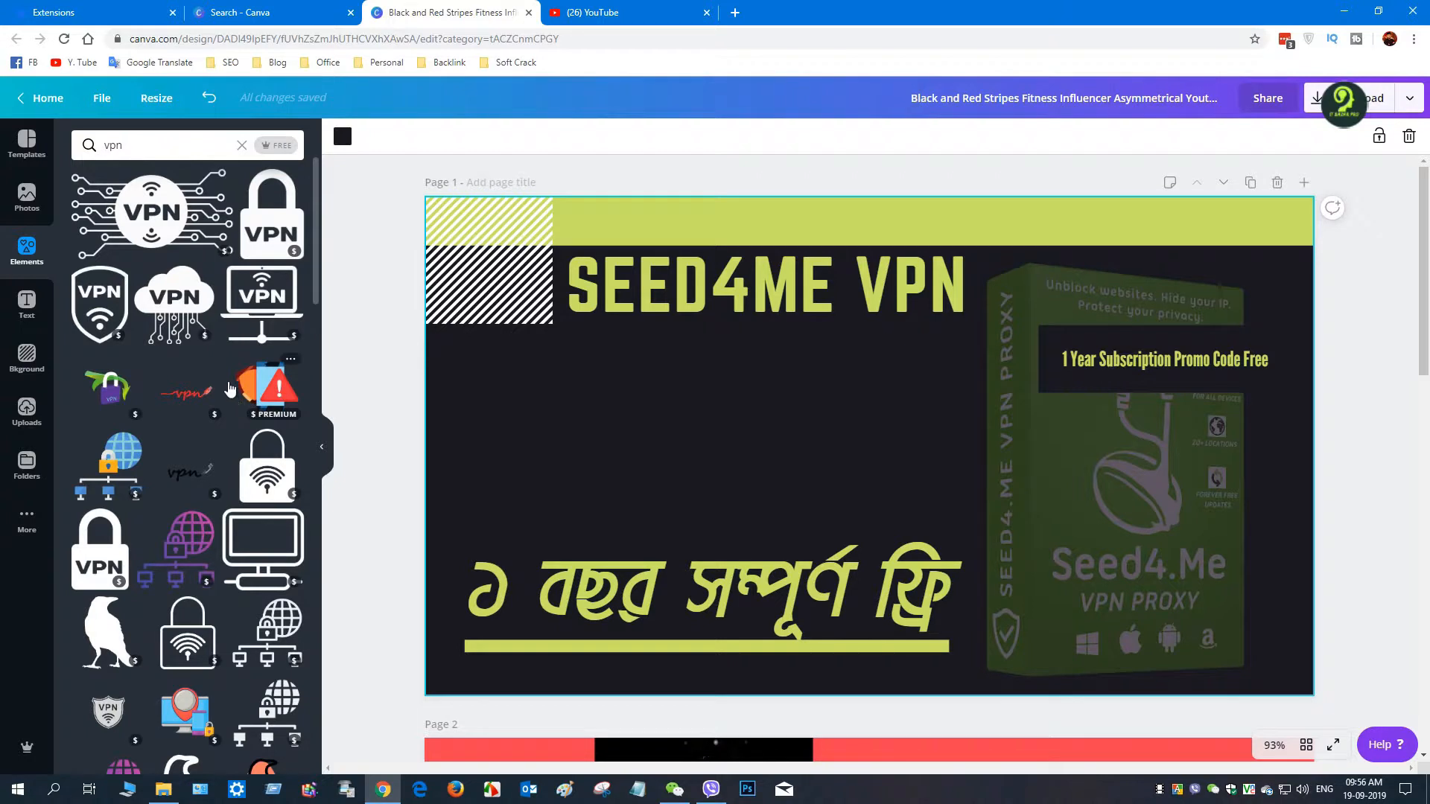
# Step: Try the circuit-style VPN graphic on page 1, shrunk to about 535 × 298 and placed below the heading, and delete it
pyautogui.moveTo(152, 212); pyautogui.dragTo(623, 438)
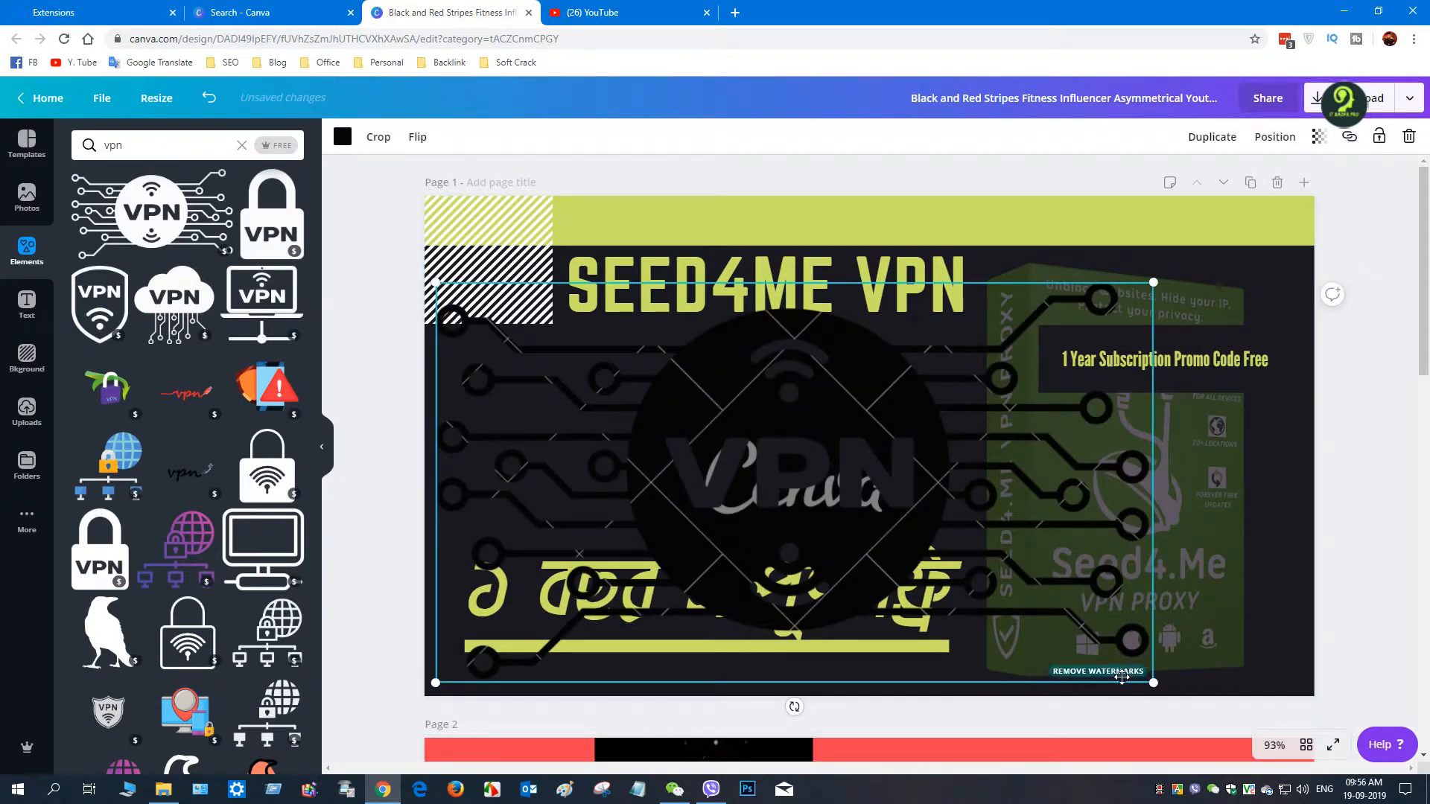
pyautogui.moveTo(810, 493); pyautogui.dragTo(806, 489)
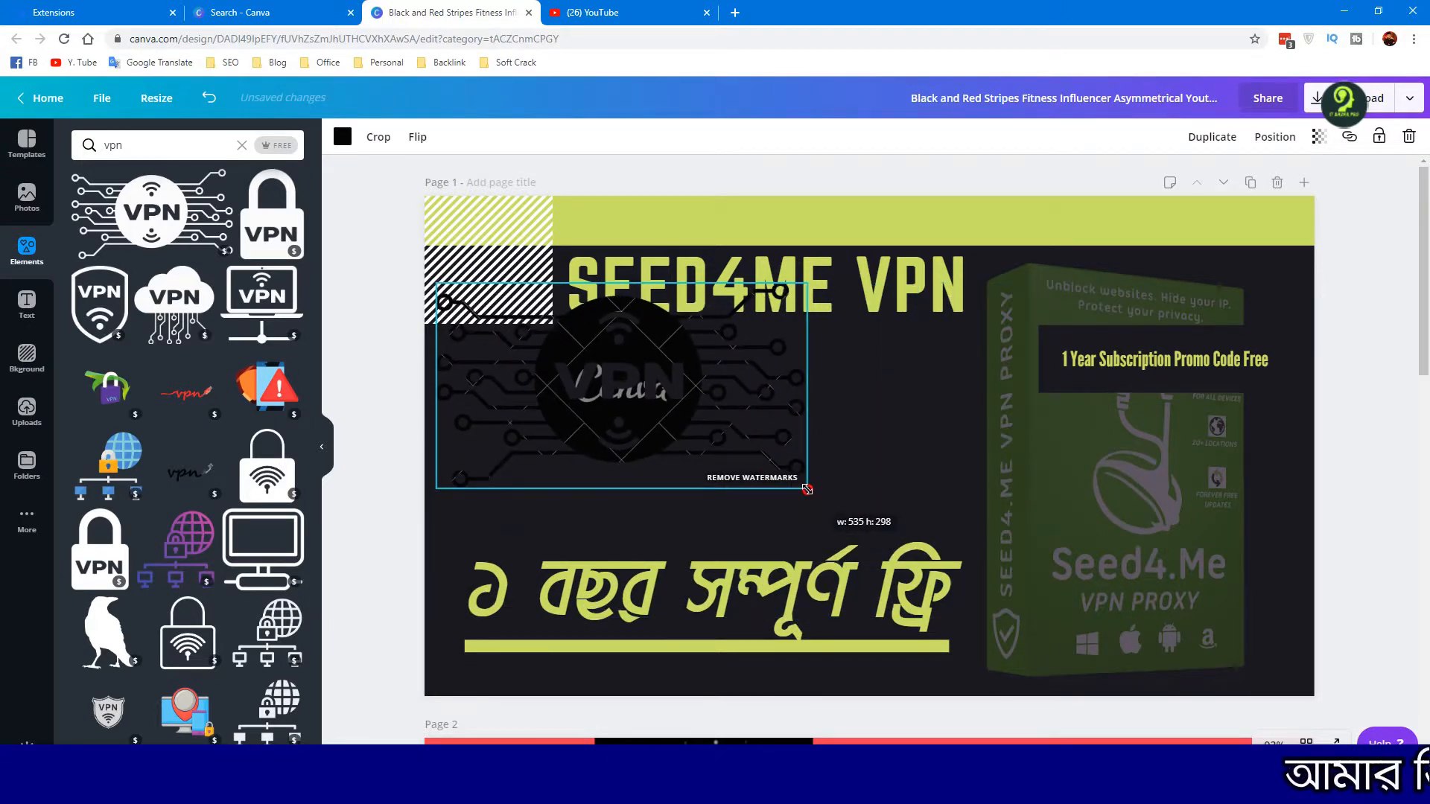
pyautogui.moveTo(704, 415); pyautogui.dragTo(771, 463)
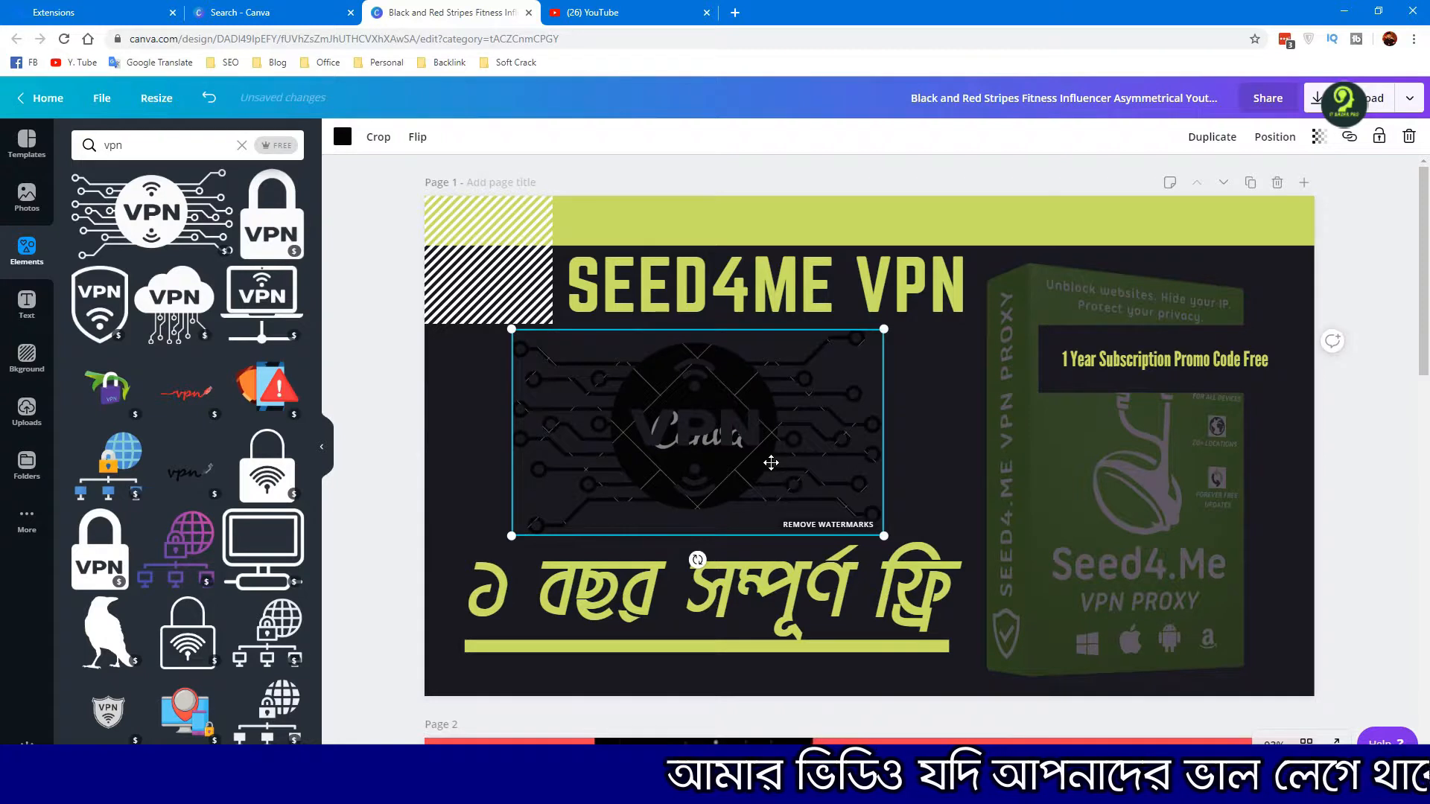
pyautogui.press('Delete')
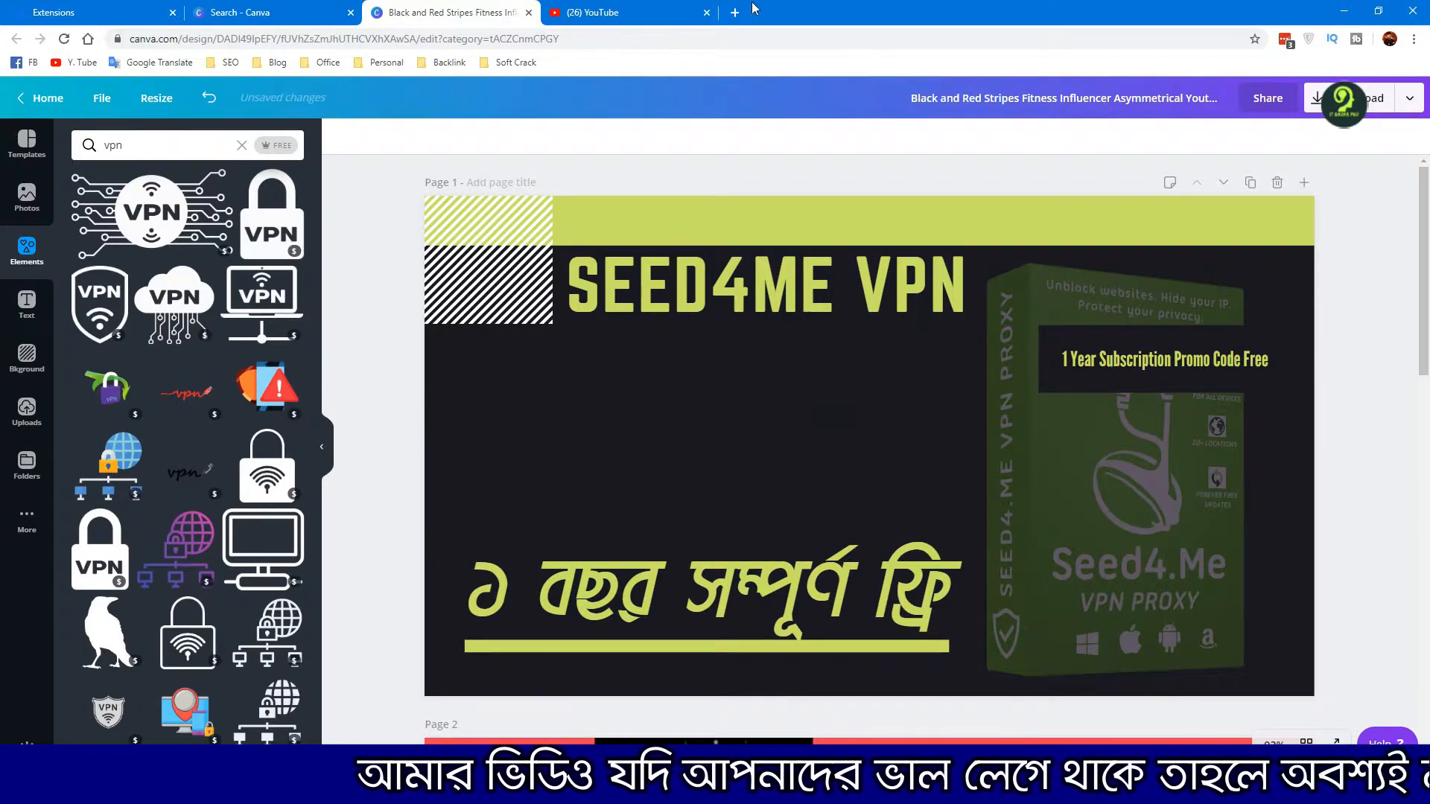
# Step: Open a new browser tab and search Google Images for "vpn images"
pyautogui.click(731, 11)
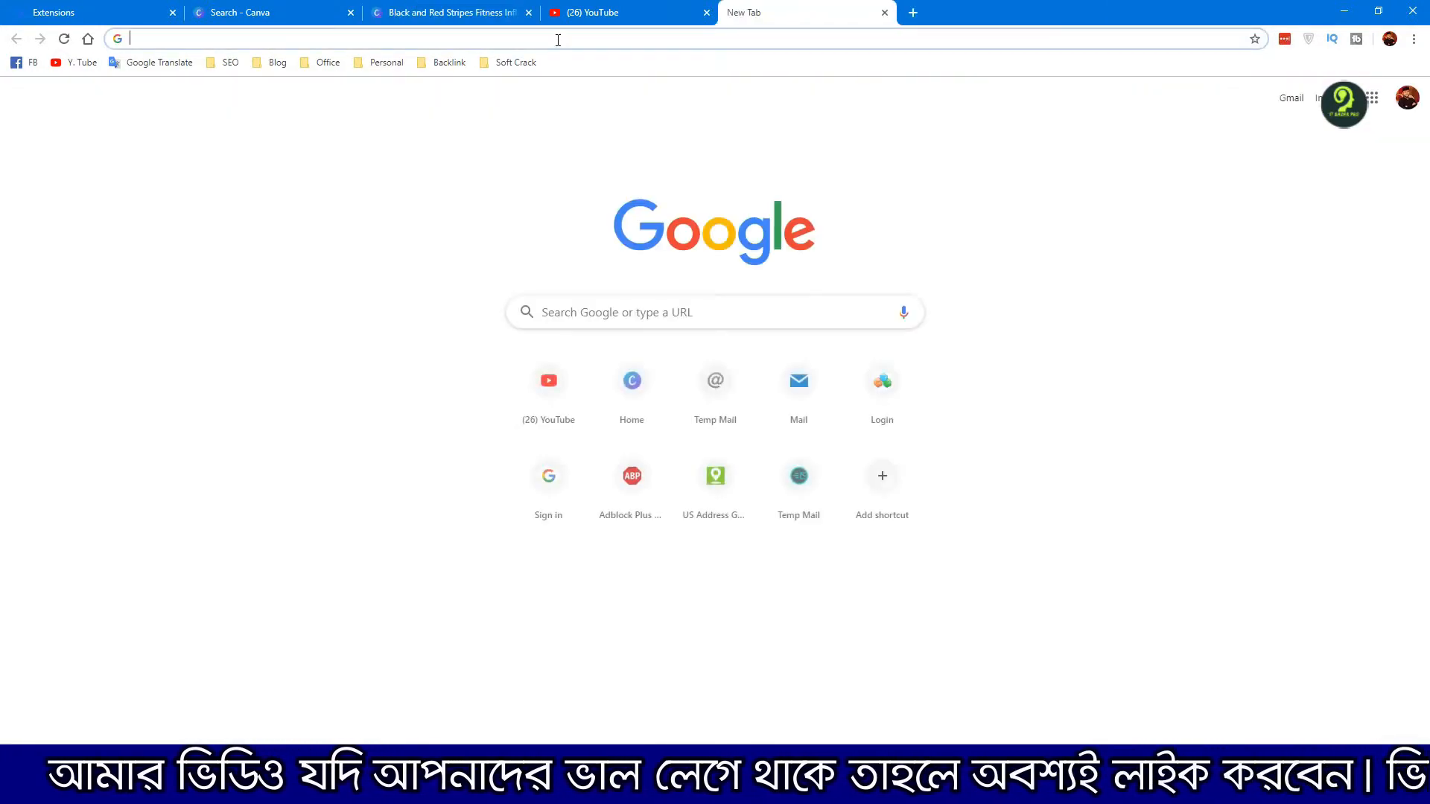
pyautogui.write('vpn')
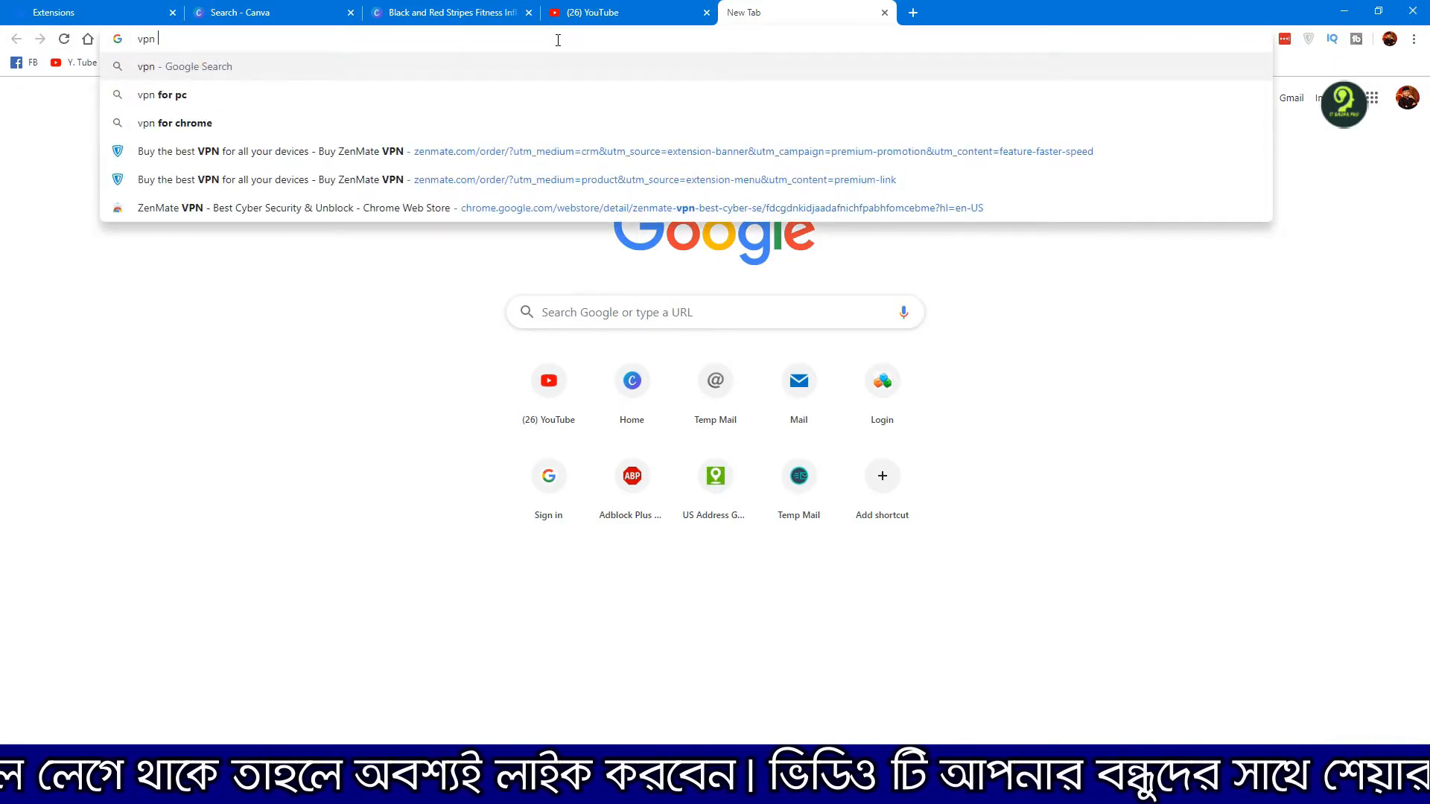
pyautogui.write(' image')
pyautogui.press('Down')
pyautogui.press('Return')
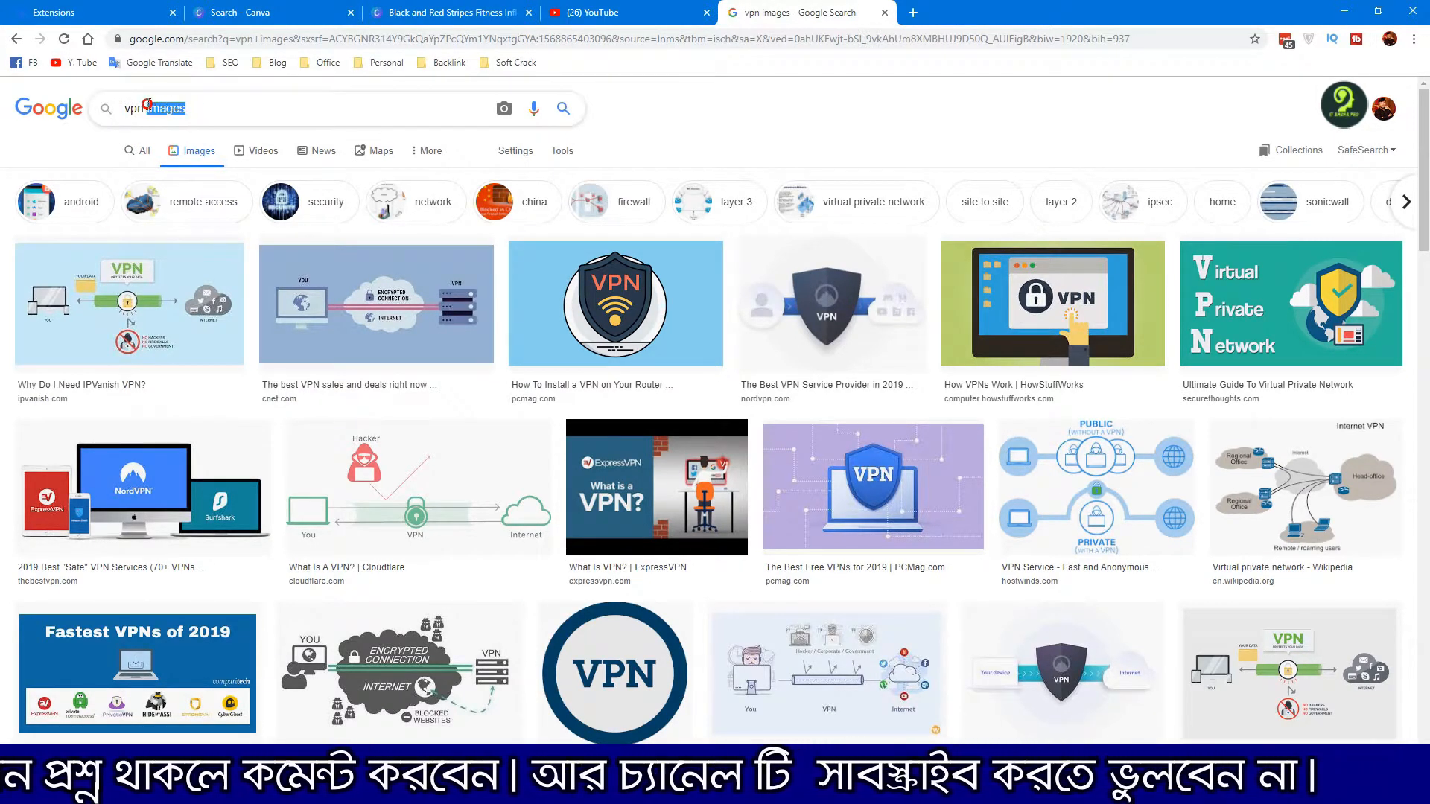
# Step: Refine the Google image search to "vpn png" and look through the results for a usable VPN icon
pyautogui.write('ng')
pyautogui.press('Return')
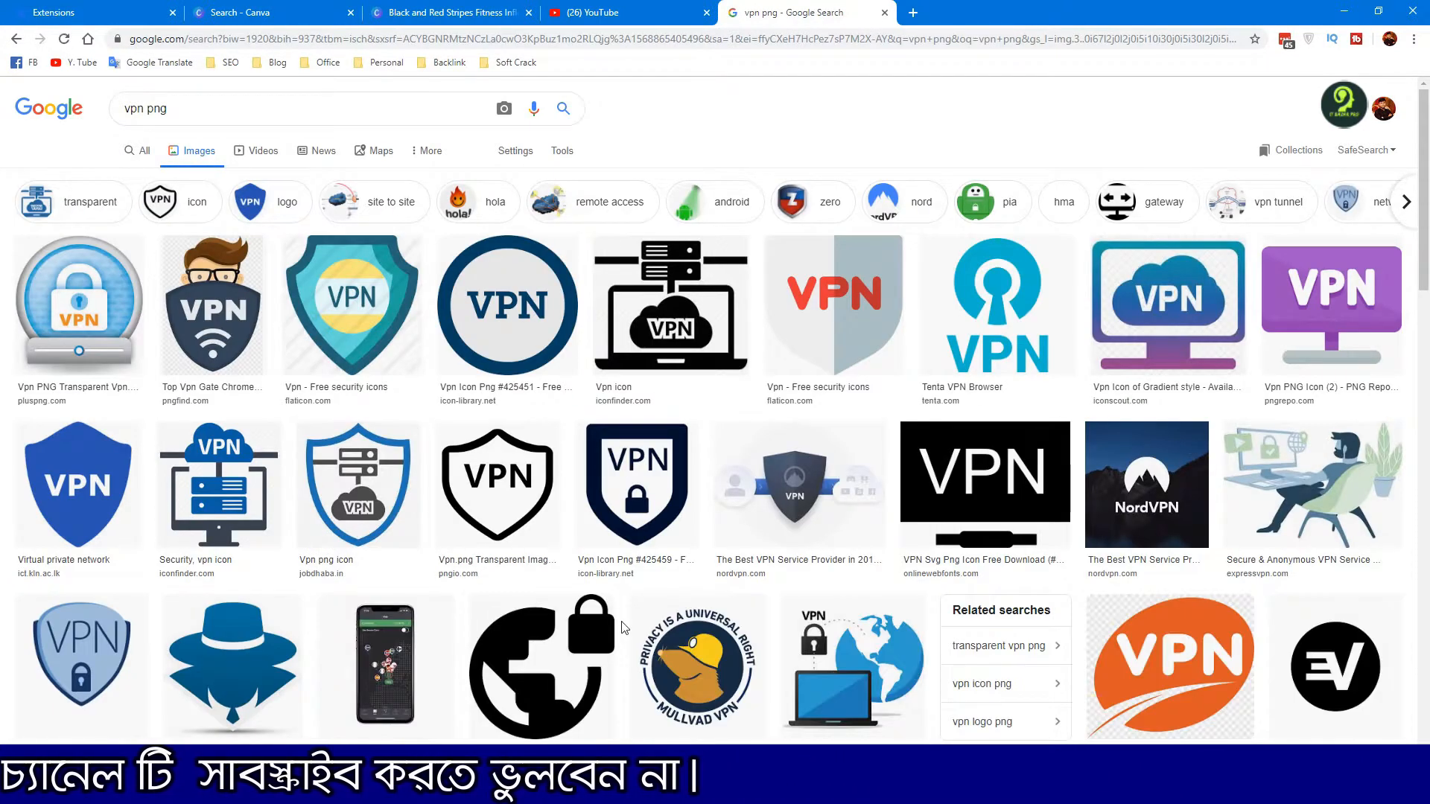
pyautogui.scroll(-3, 663, 614)
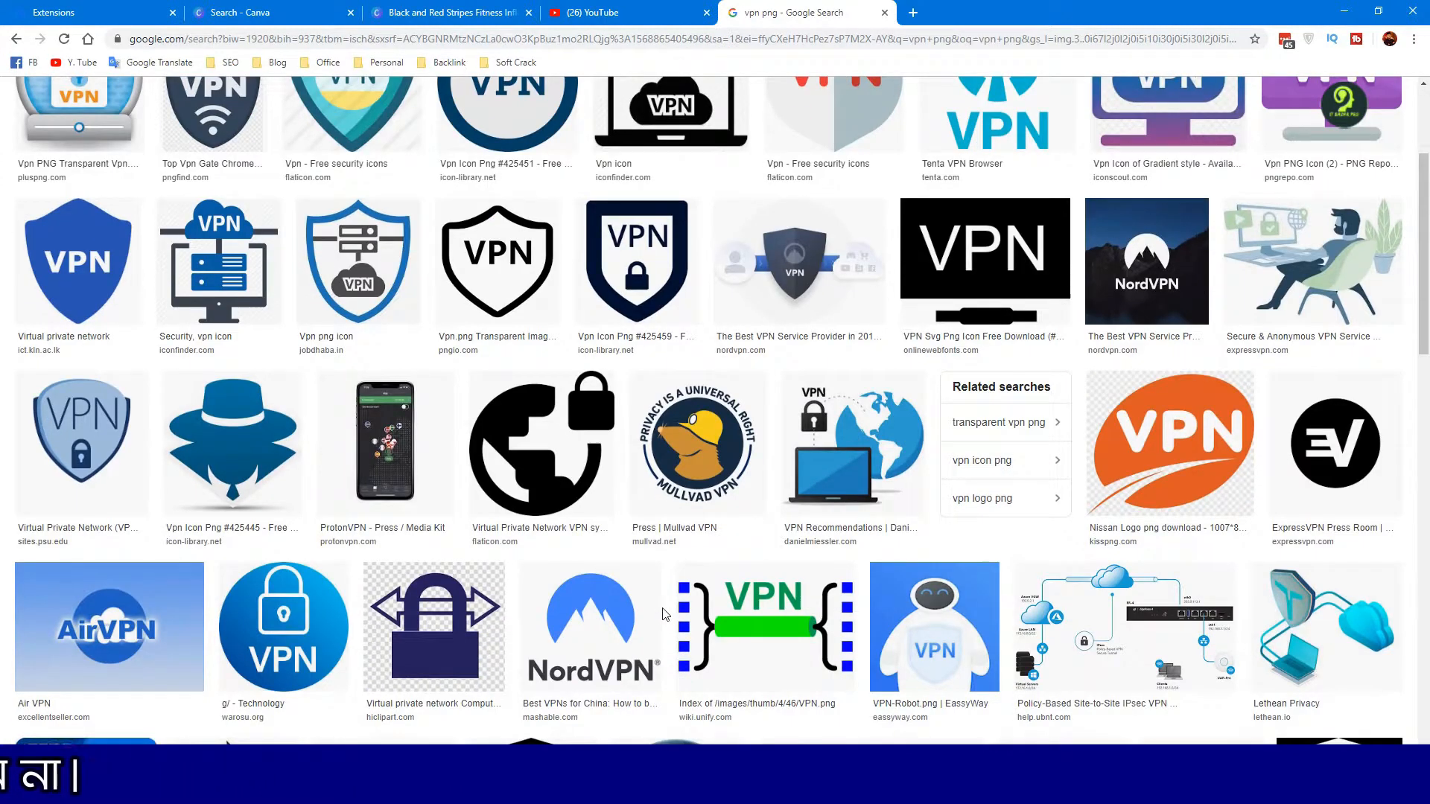
pyautogui.scroll(-1, 665, 615)
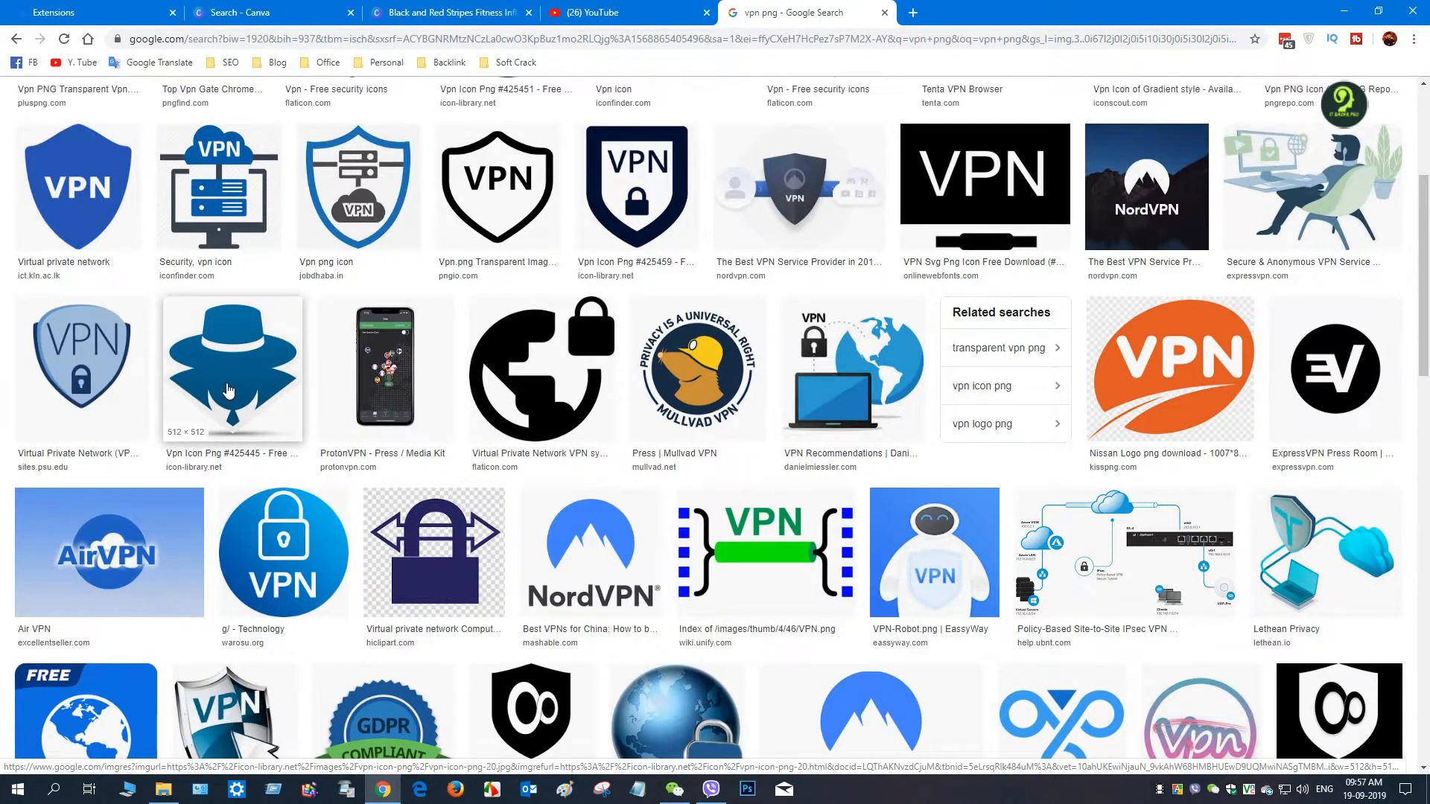
pyautogui.scroll(-2, 229, 391)
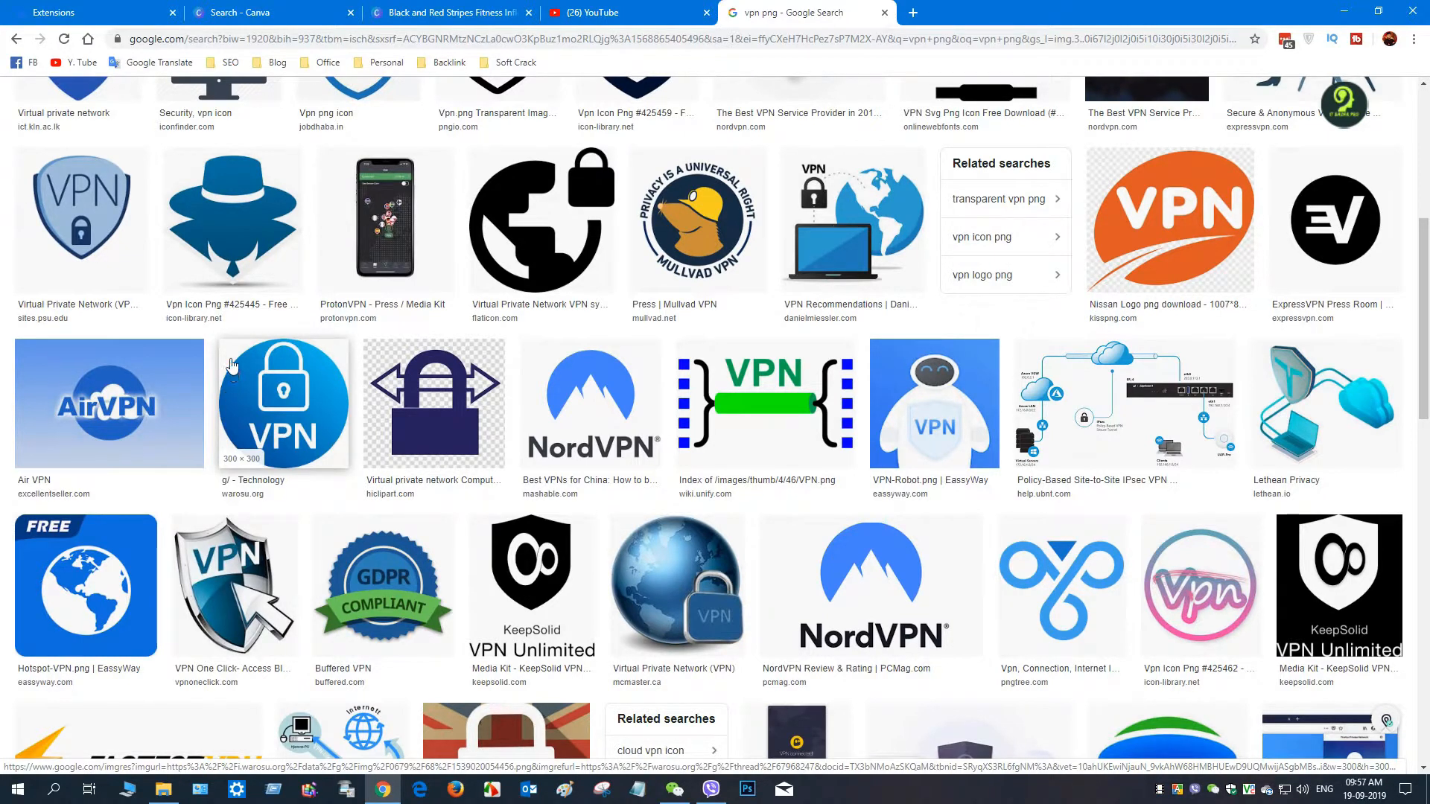
# Step: Enlarge the blue hat-and-coat VPN icon from icon-library.net and save it to the Desktop as the JPEG image vpn-icon-png-20
pyautogui.click(233, 224)
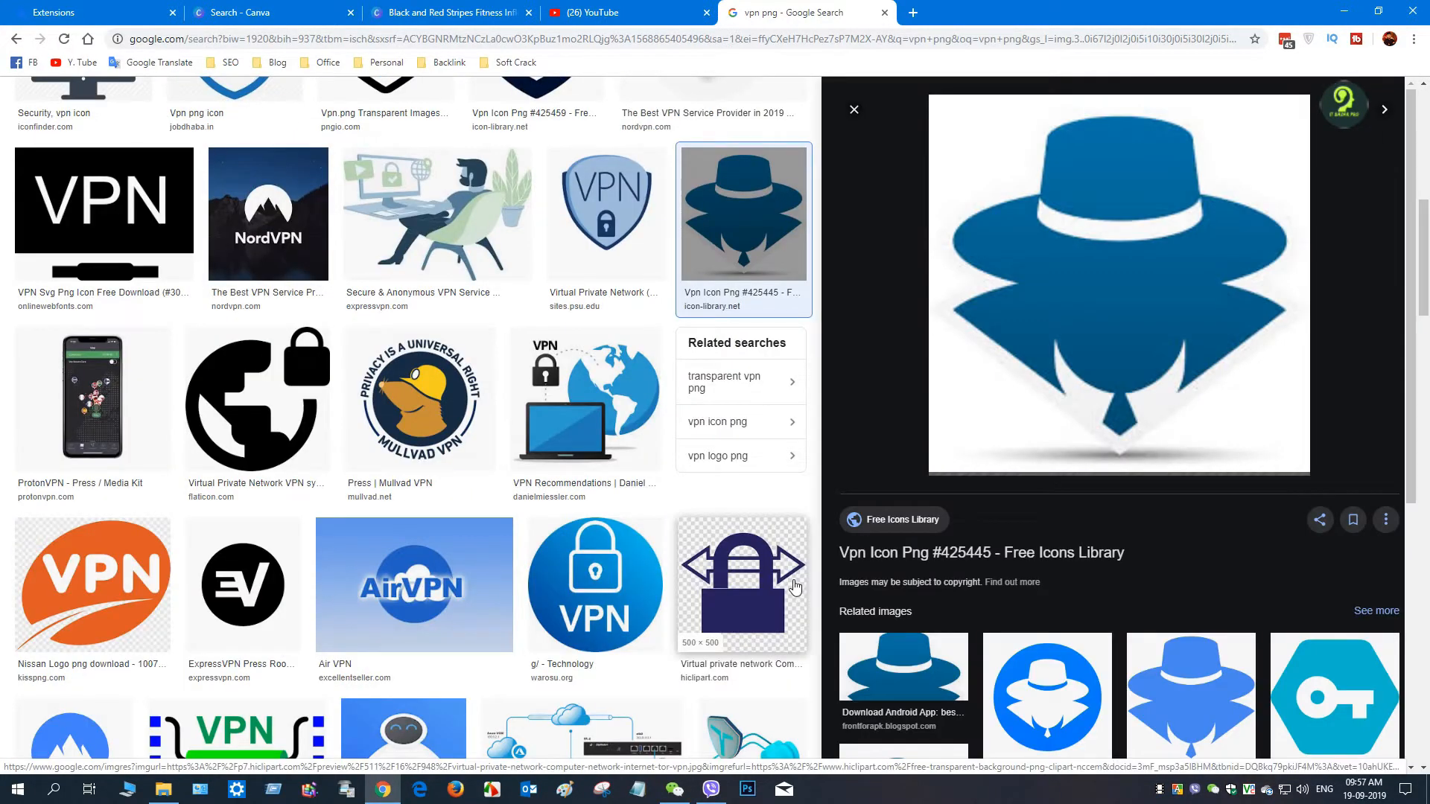
pyautogui.rightClick(1073, 308)
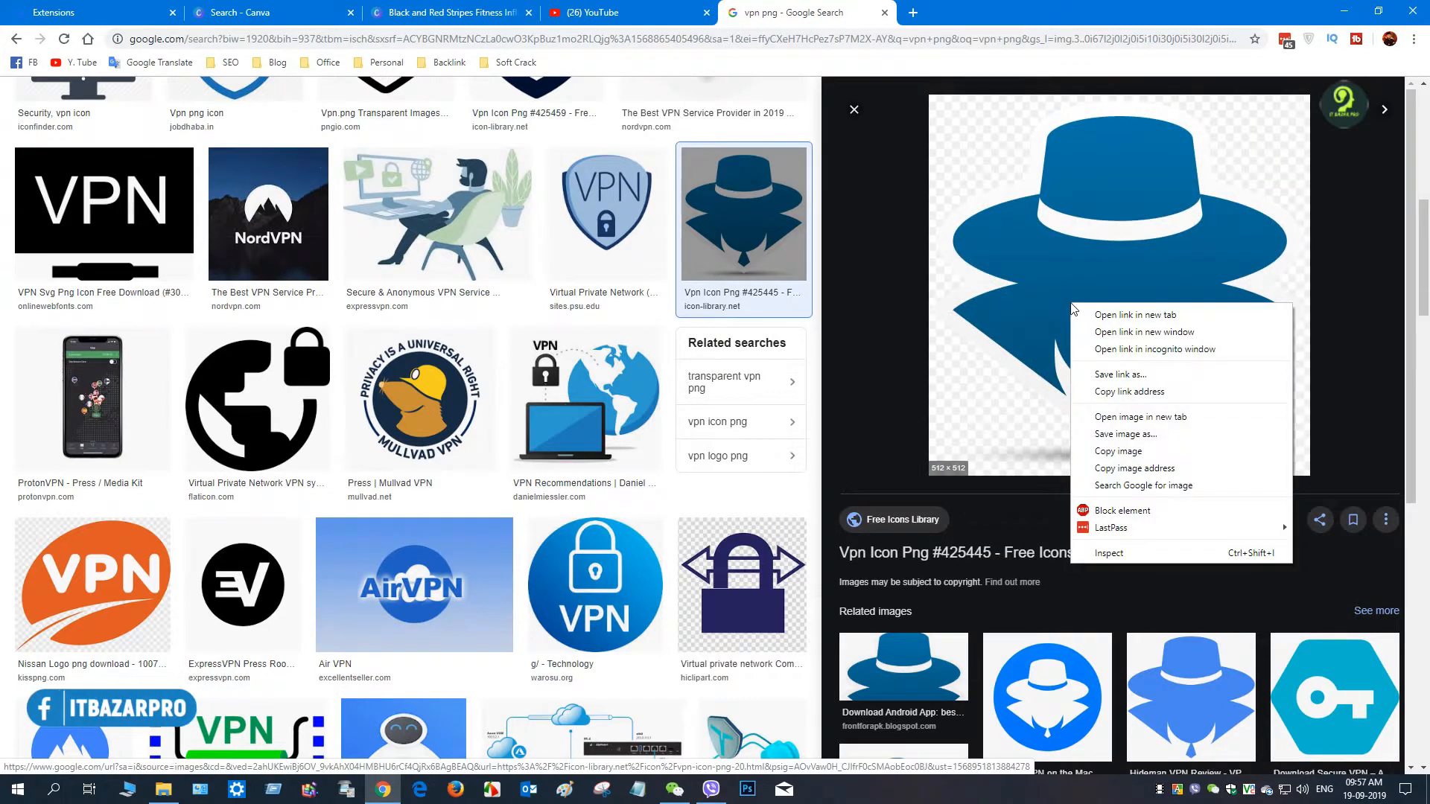
pyautogui.click(1126, 434)
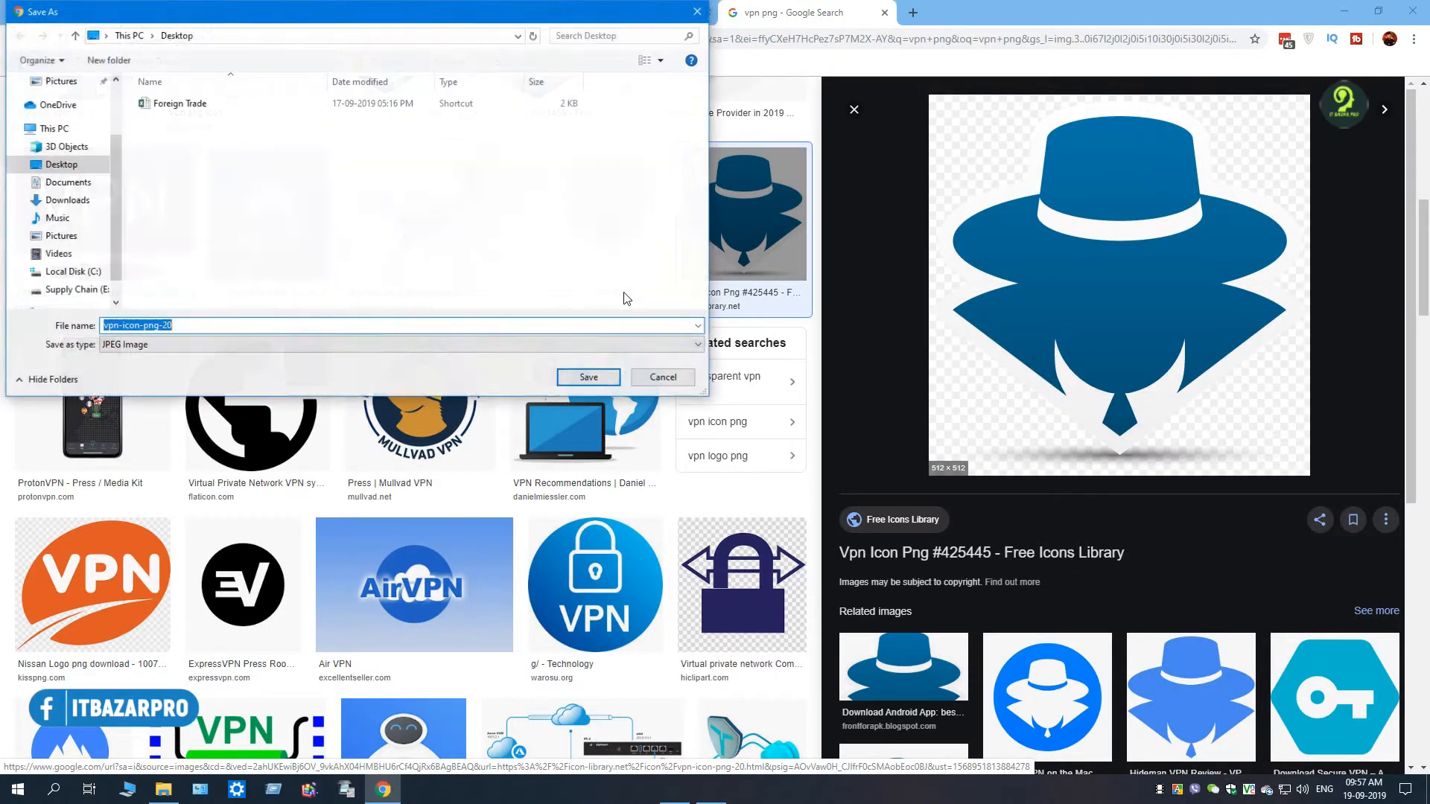
pyautogui.click(607, 378)
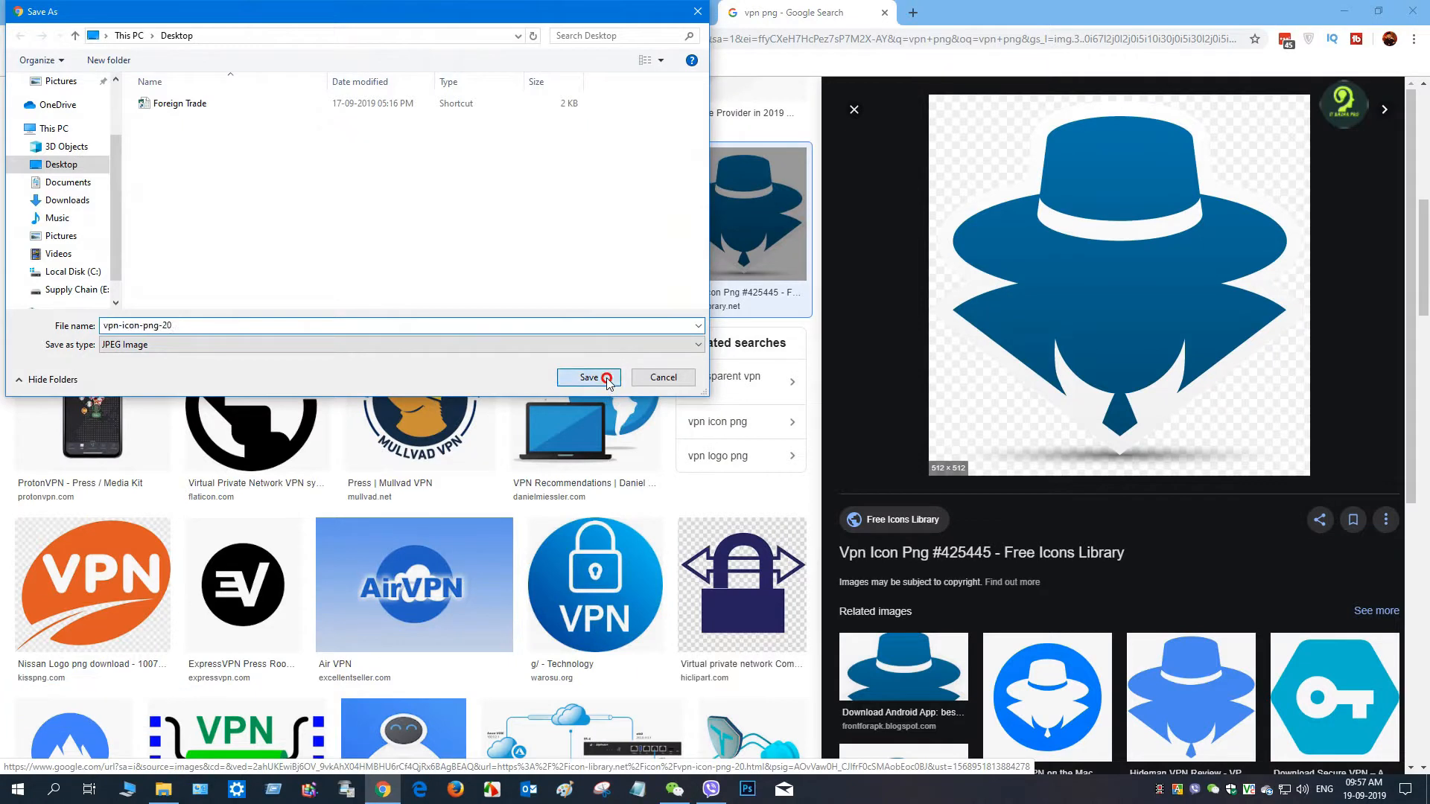
pyautogui.scroll(2, 1387, 131)
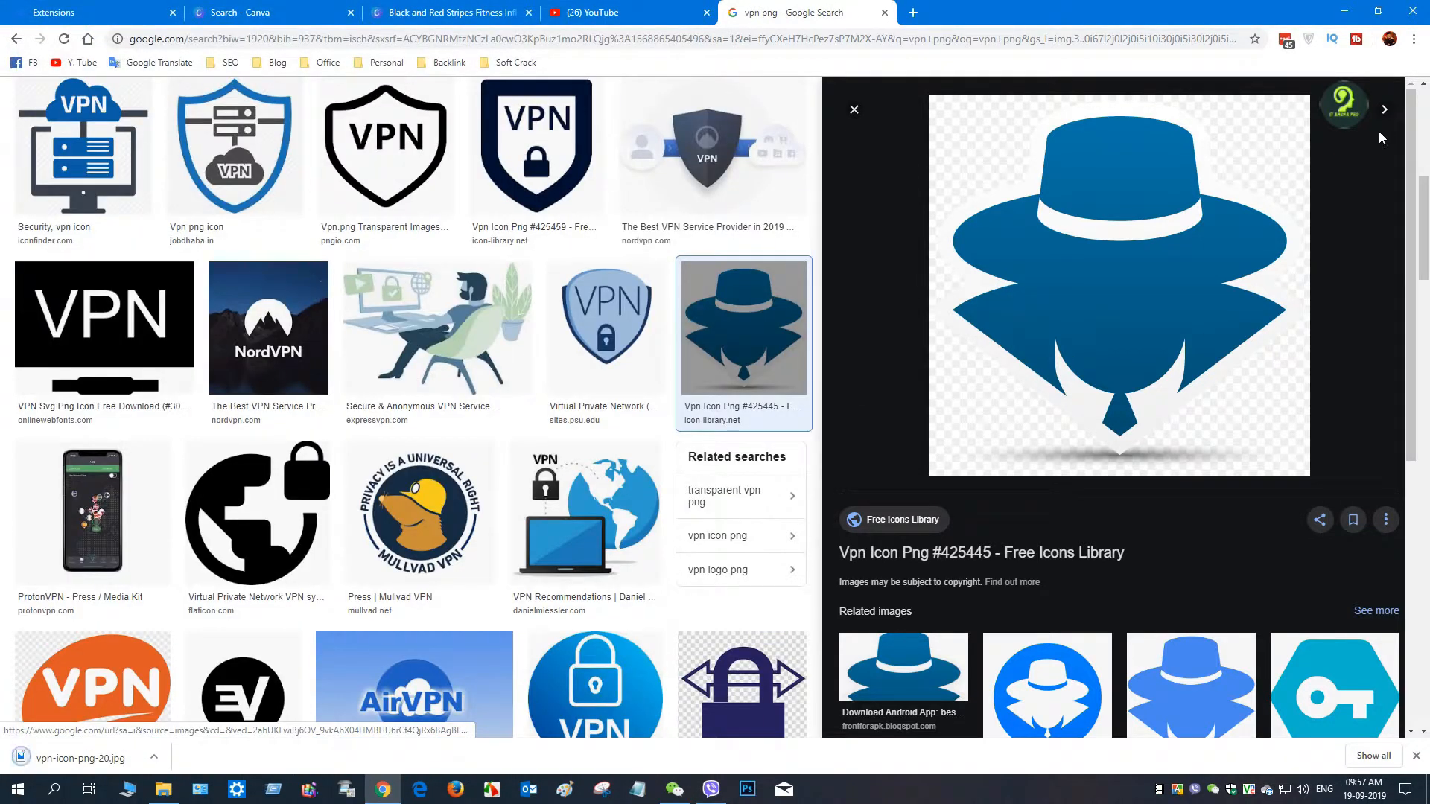
pyautogui.rightClick(1074, 326)
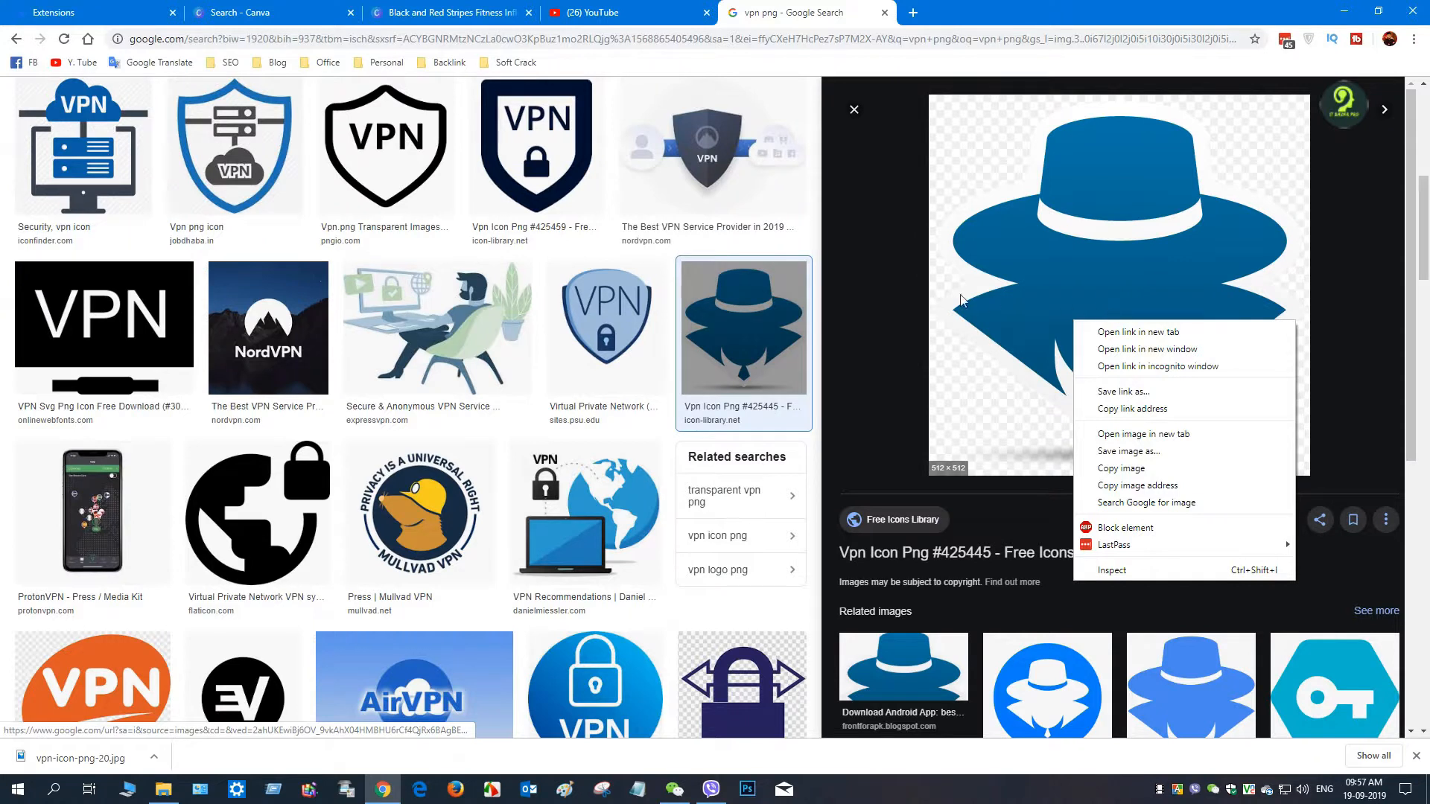
# Step: Look through the "vpn png" image results for another suitable VPN icon
pyautogui.click(867, 280)
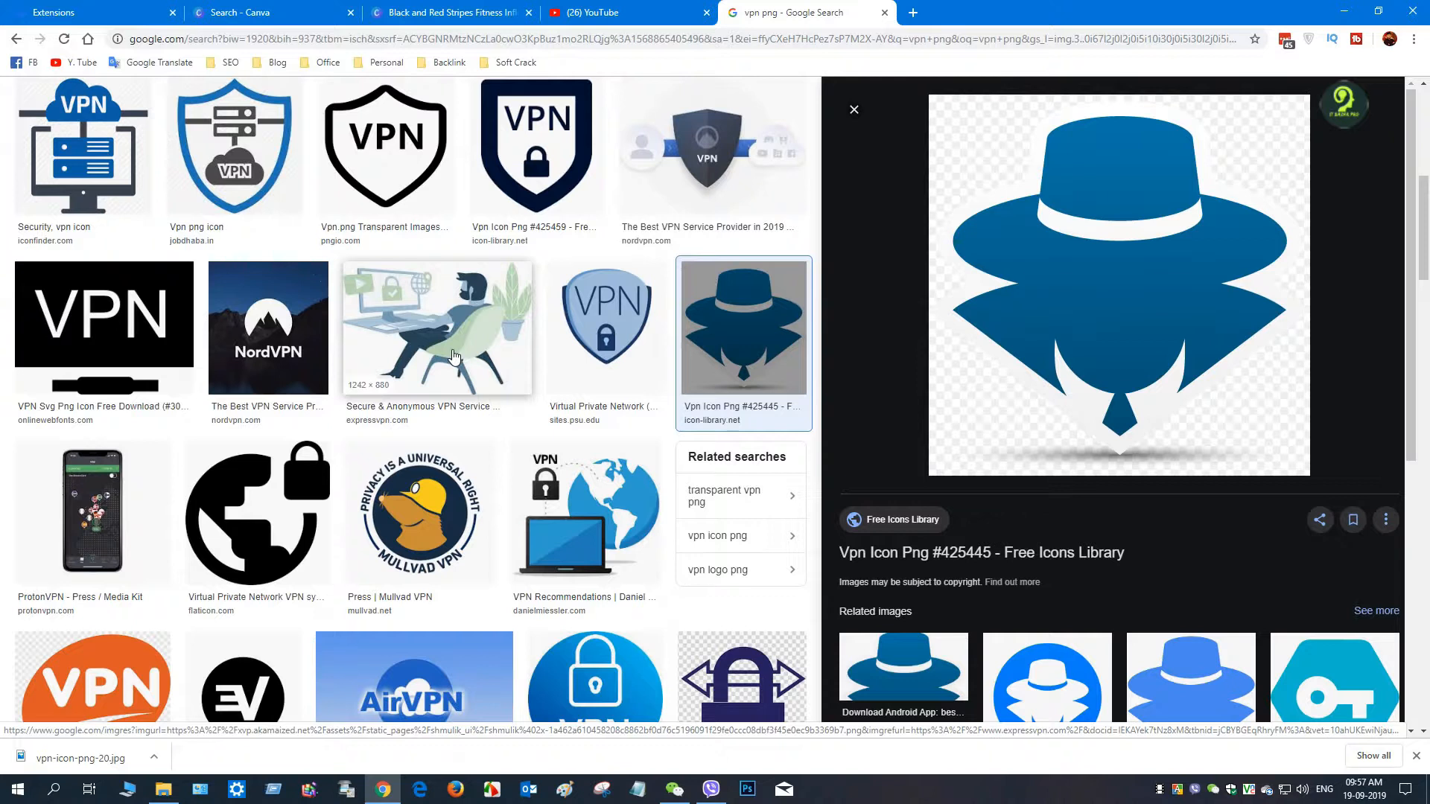
pyautogui.scroll(-8, 454, 356)
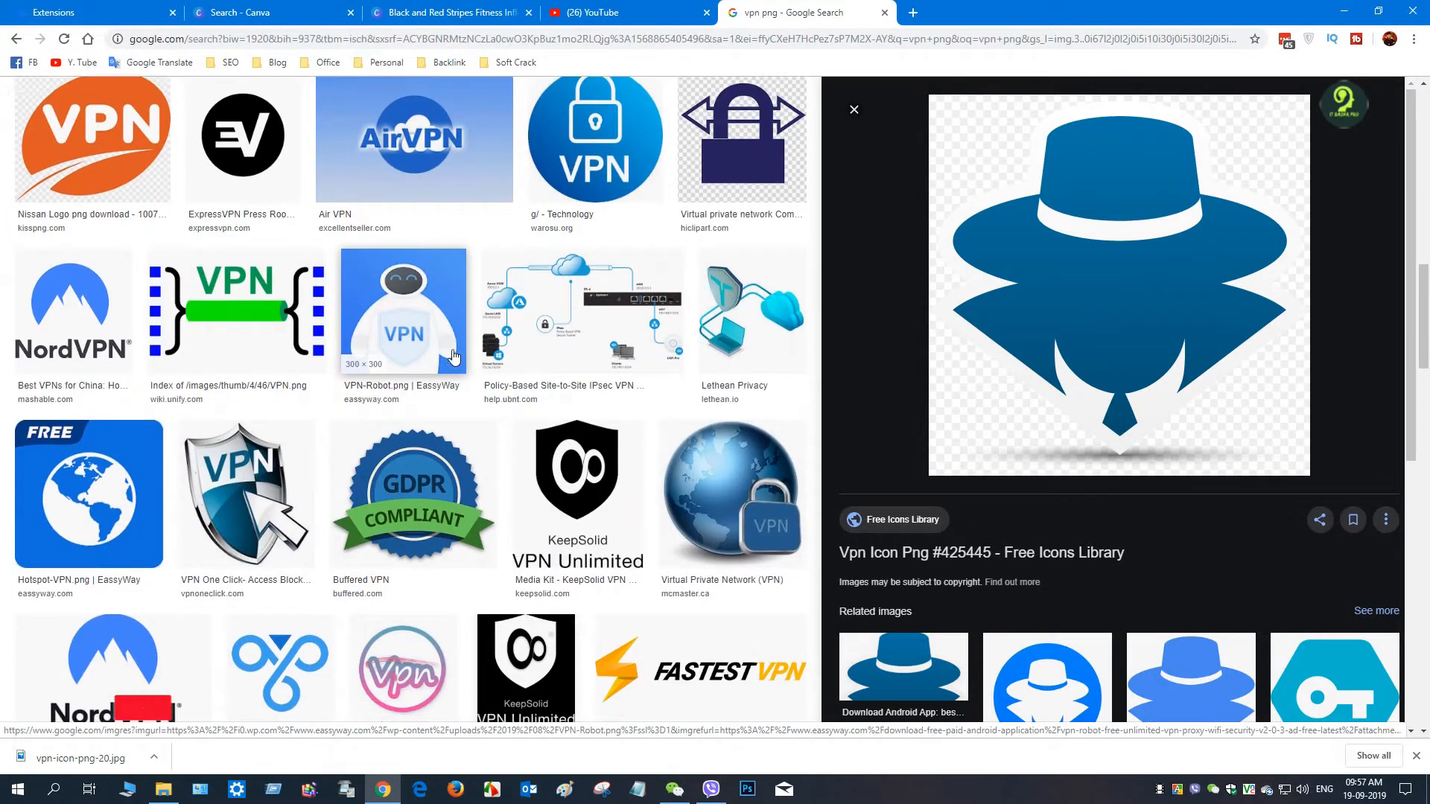
pyautogui.scroll(-2, 454, 357)
pyautogui.scroll(-3, 453, 357)
pyautogui.scroll(2, 454, 357)
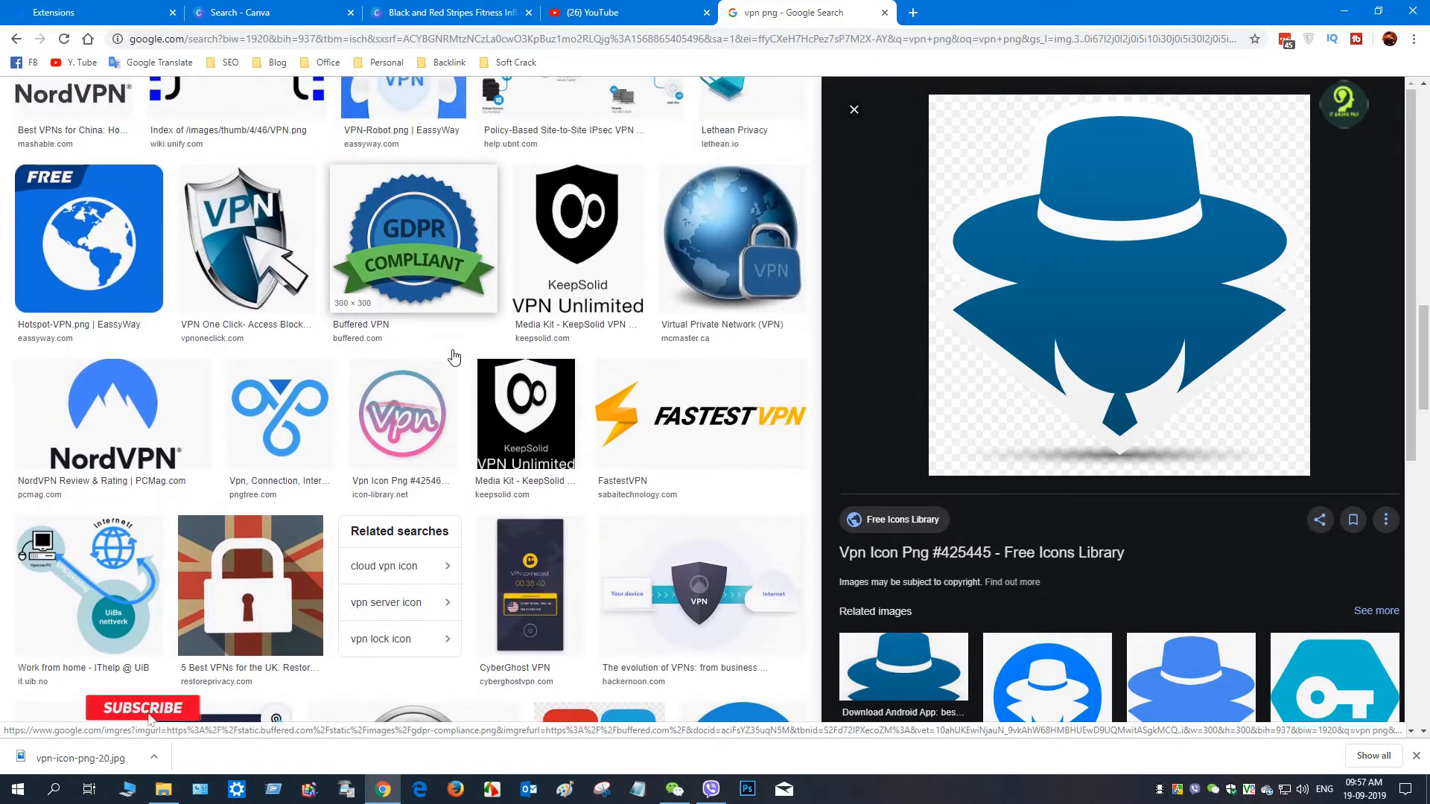
pyautogui.scroll(-5, 454, 357)
pyautogui.scroll(-3, 454, 357)
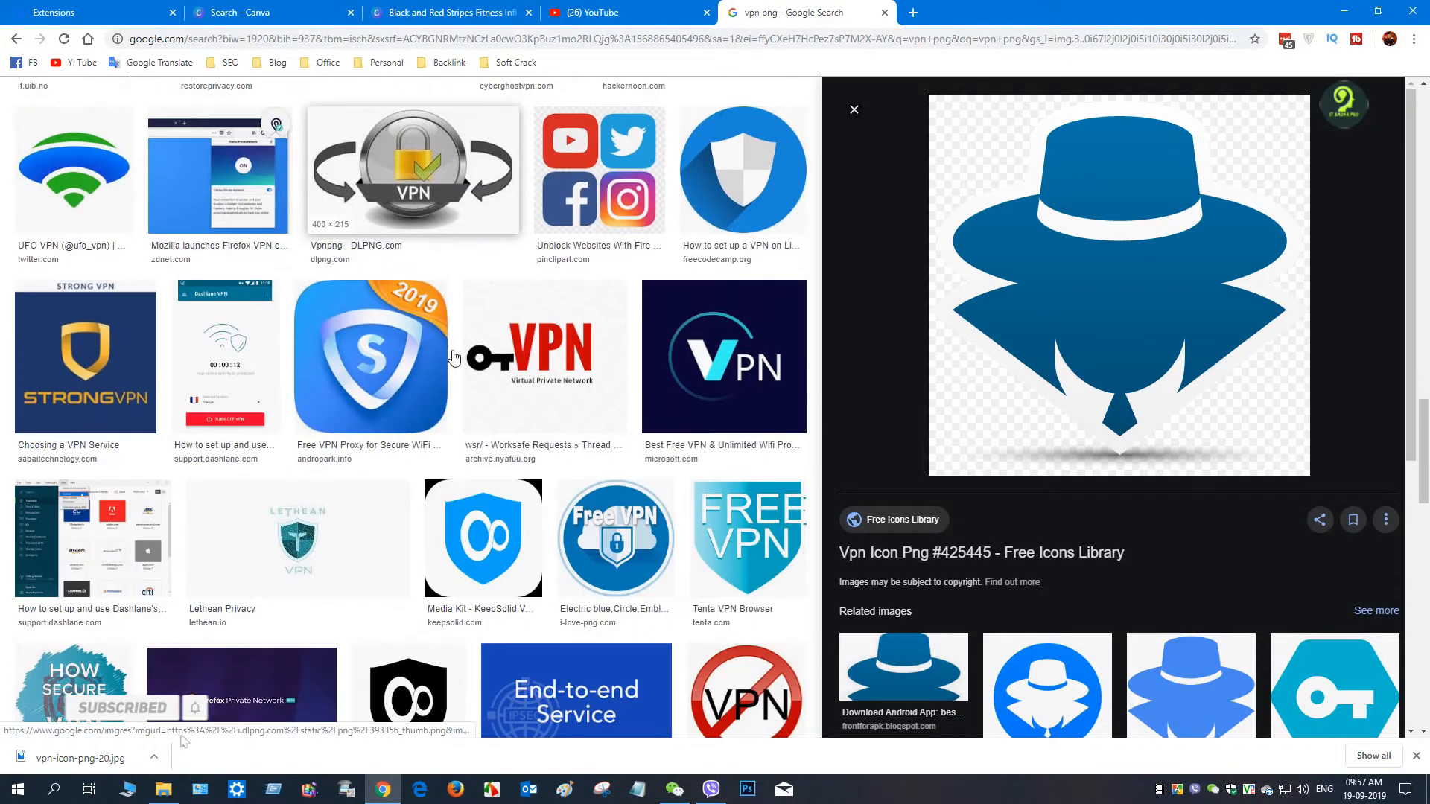
pyautogui.scroll(-3, 453, 356)
pyautogui.scroll(-4, 454, 357)
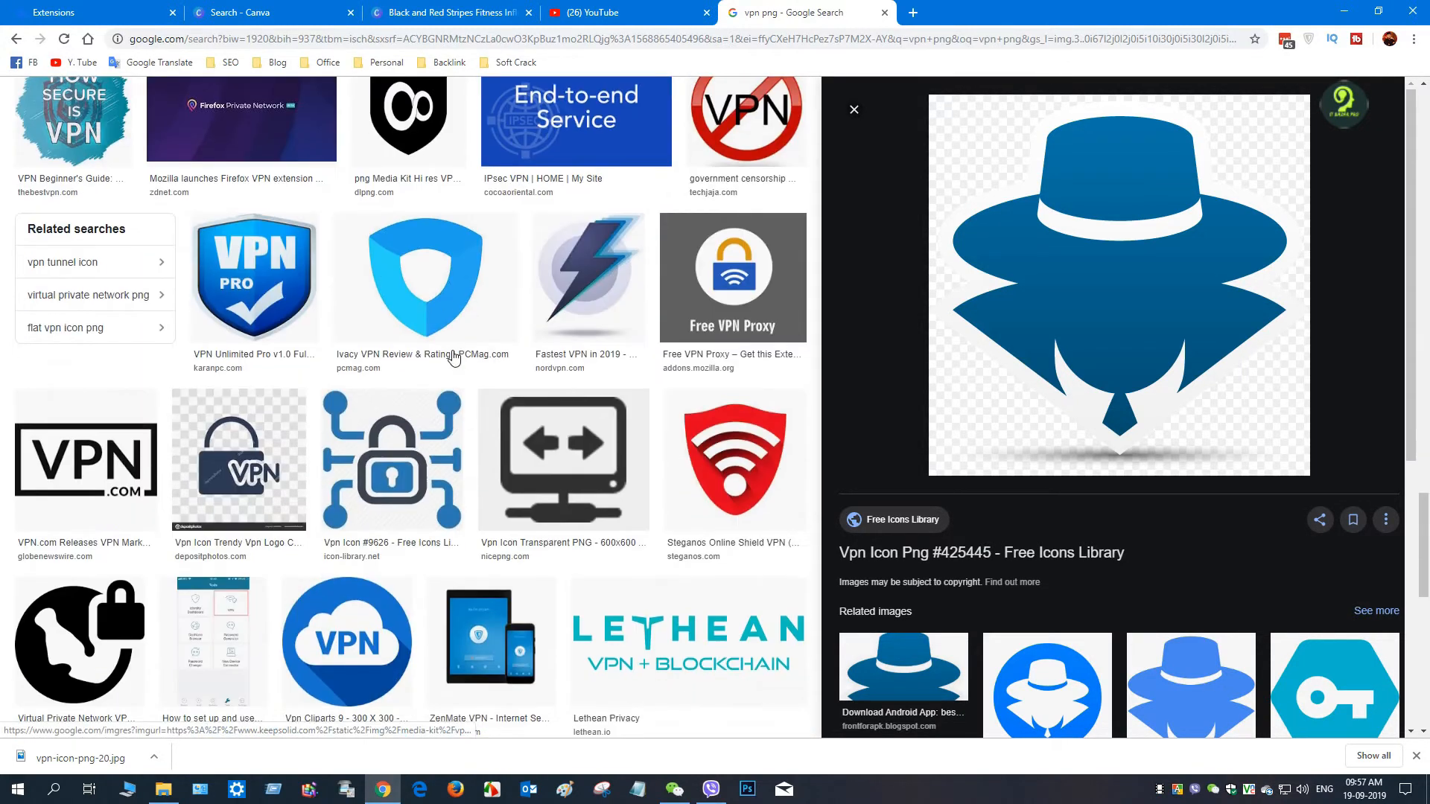
pyautogui.scroll(15, 454, 356)
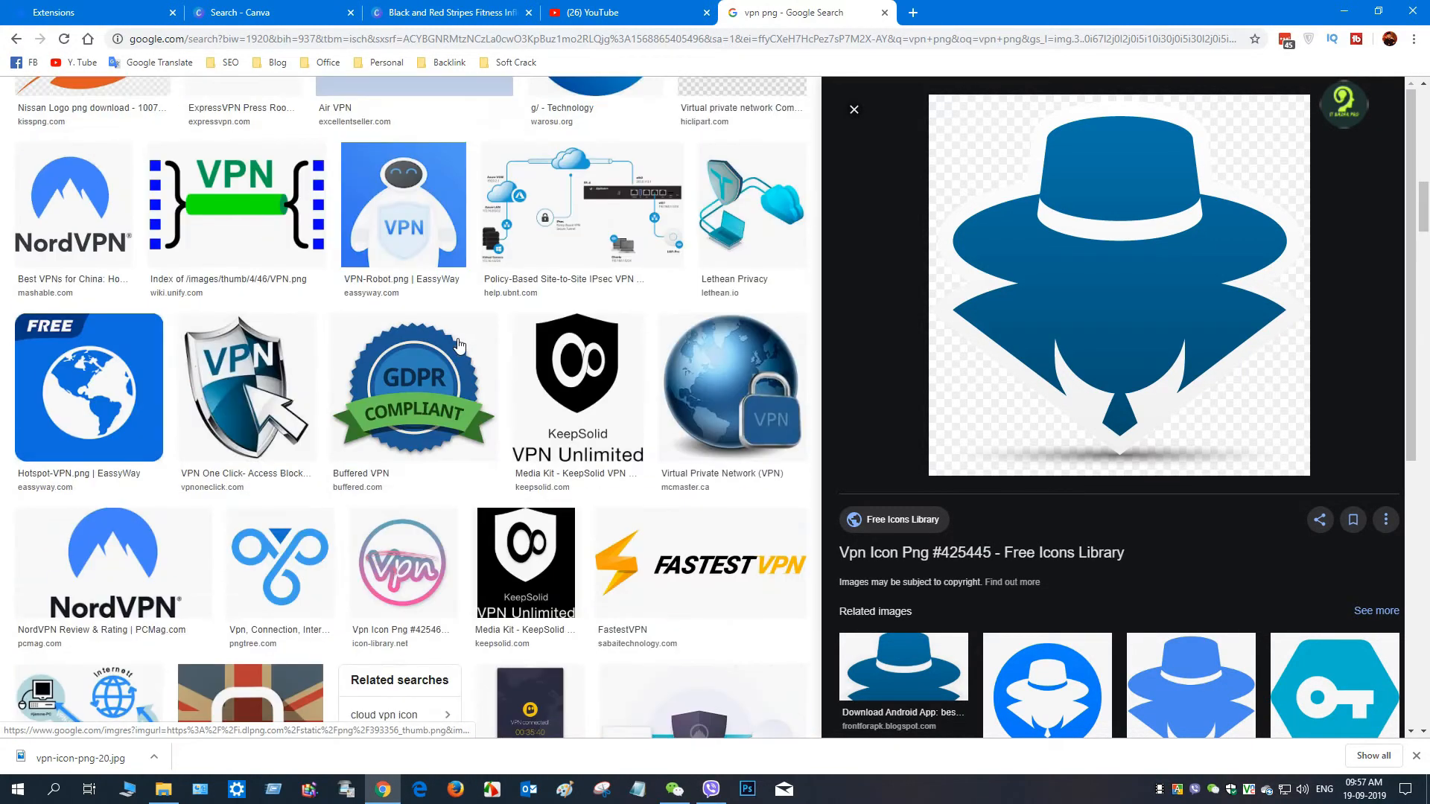
pyautogui.scroll(3, 462, 346)
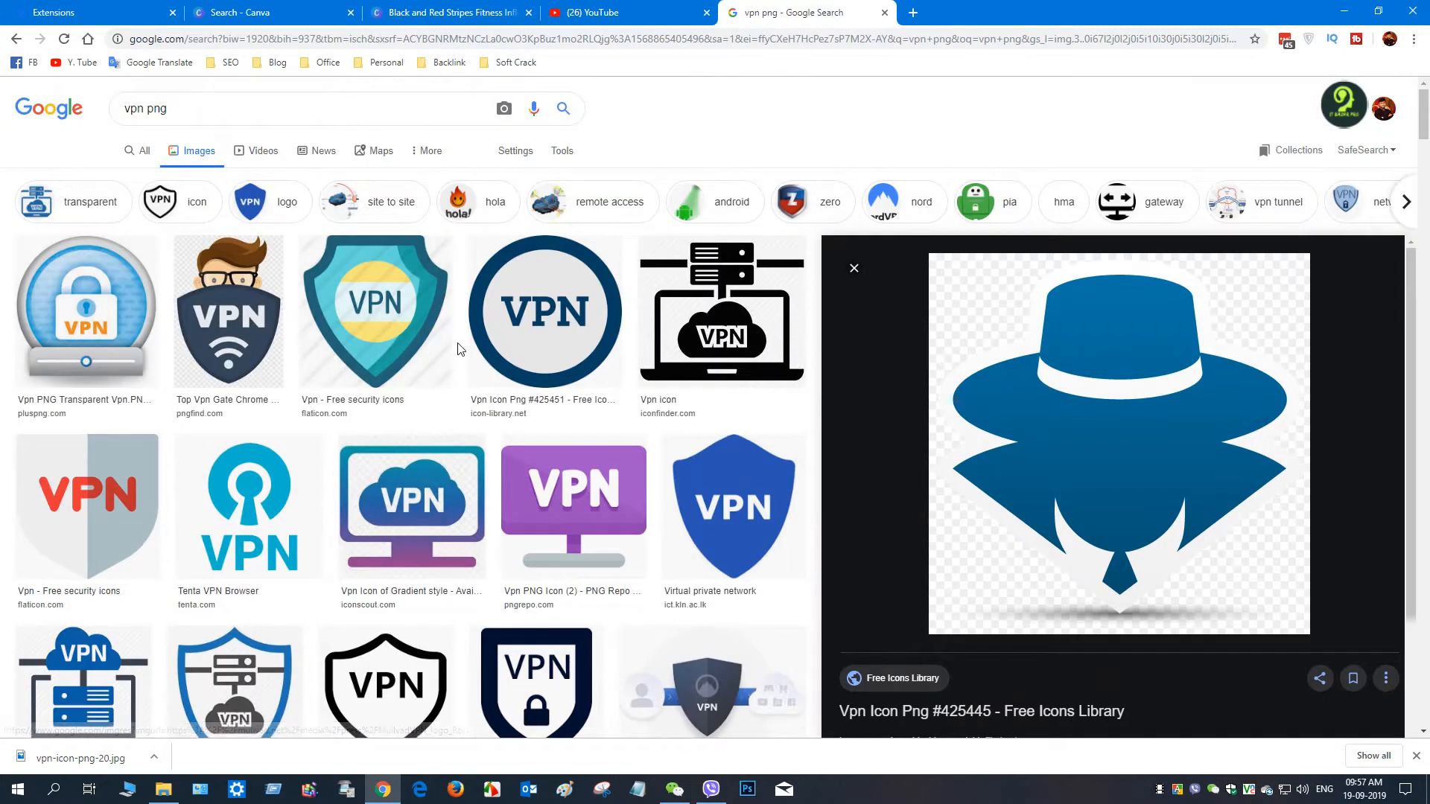
pyautogui.scroll(-5, 353, 522)
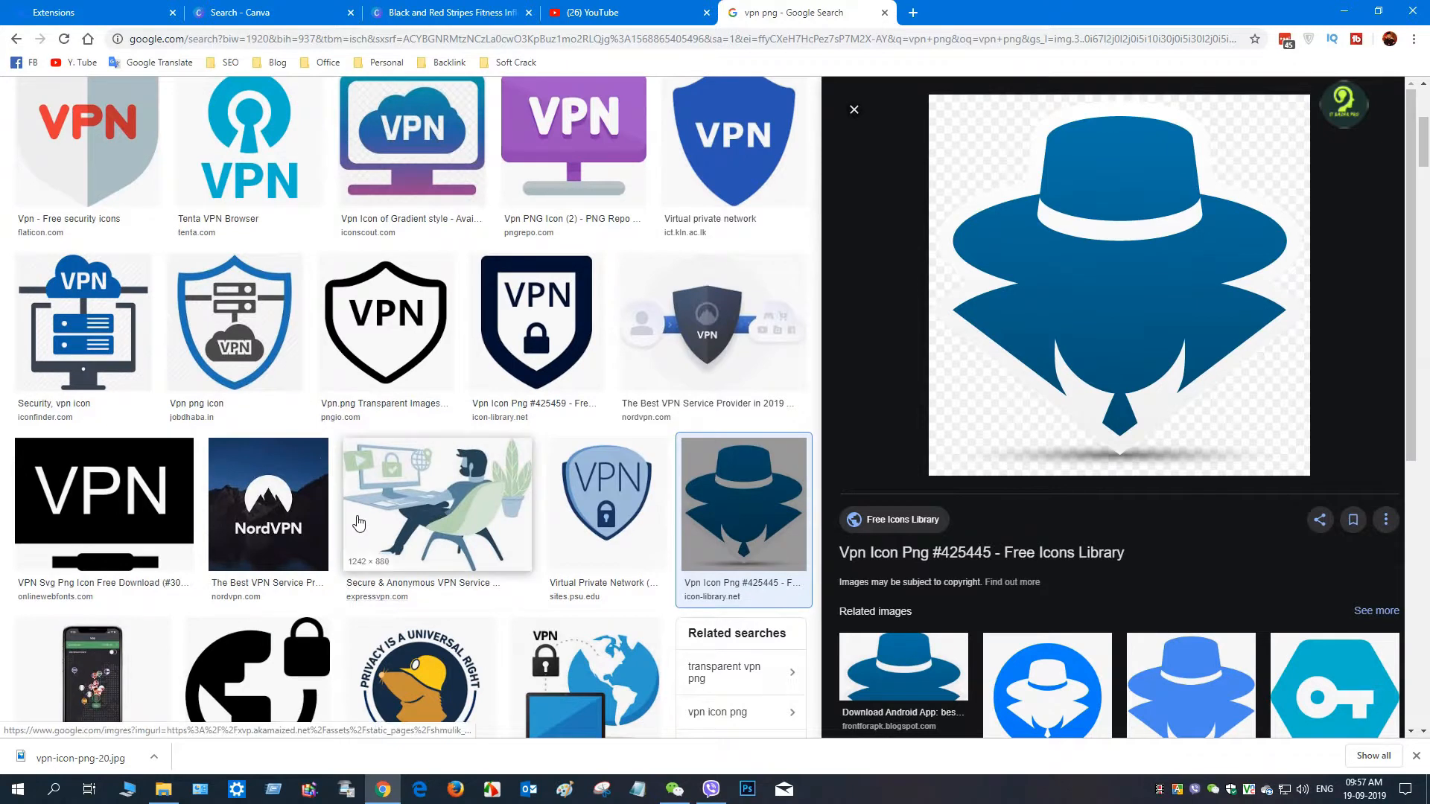
# Step: Enlarge the blue VPN cloud-and-server monitor icon from iconfinder.com and save it to the Desktop as the PNG image Vpn-01-512
pyautogui.click(115, 328)
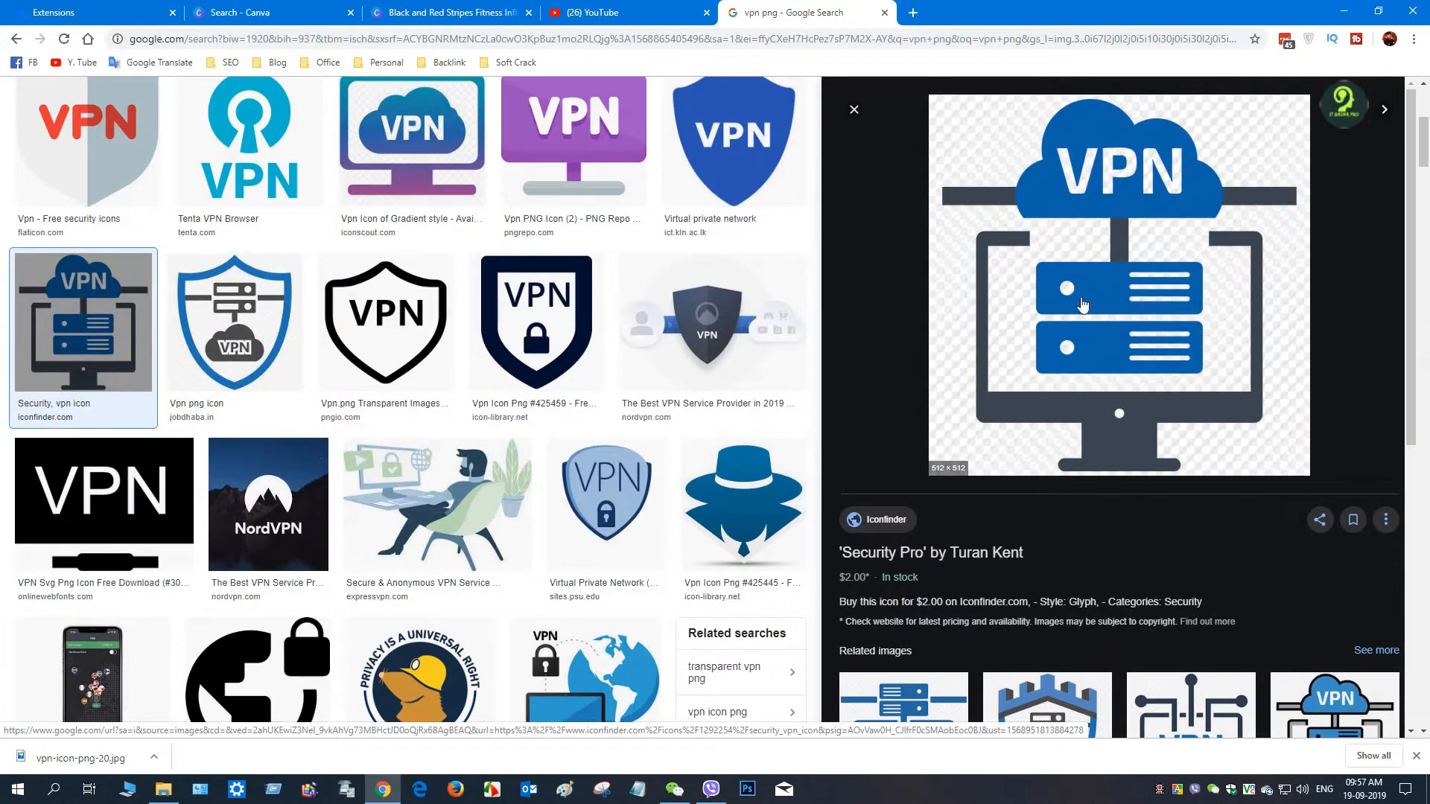
pyautogui.rightClick(1107, 298)
pyautogui.click(1175, 423)
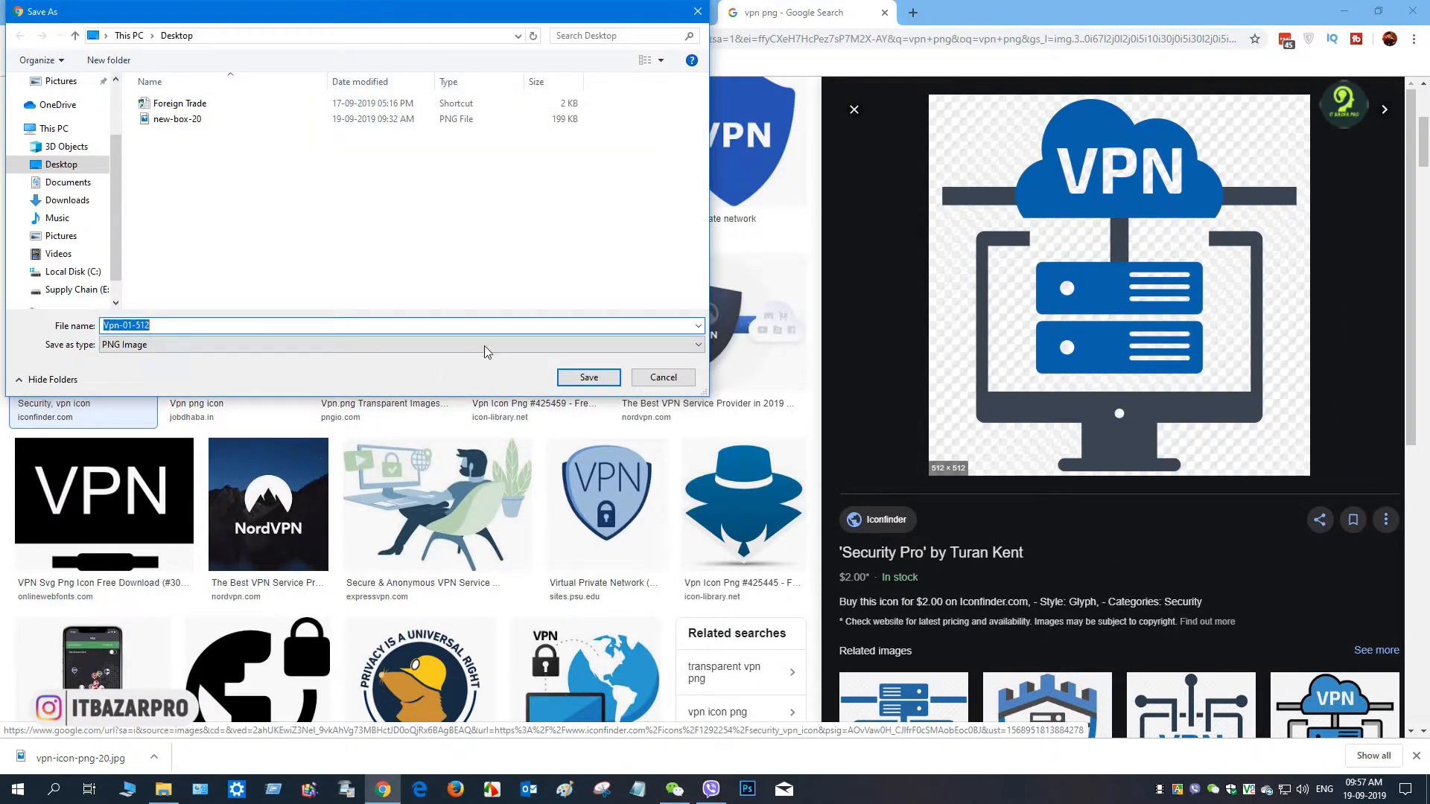
pyautogui.click(589, 377)
# Step: Search Google Images for "1 year png" and refine the search to "1 year free png"
pyautogui.scroll(5, 593, 421)
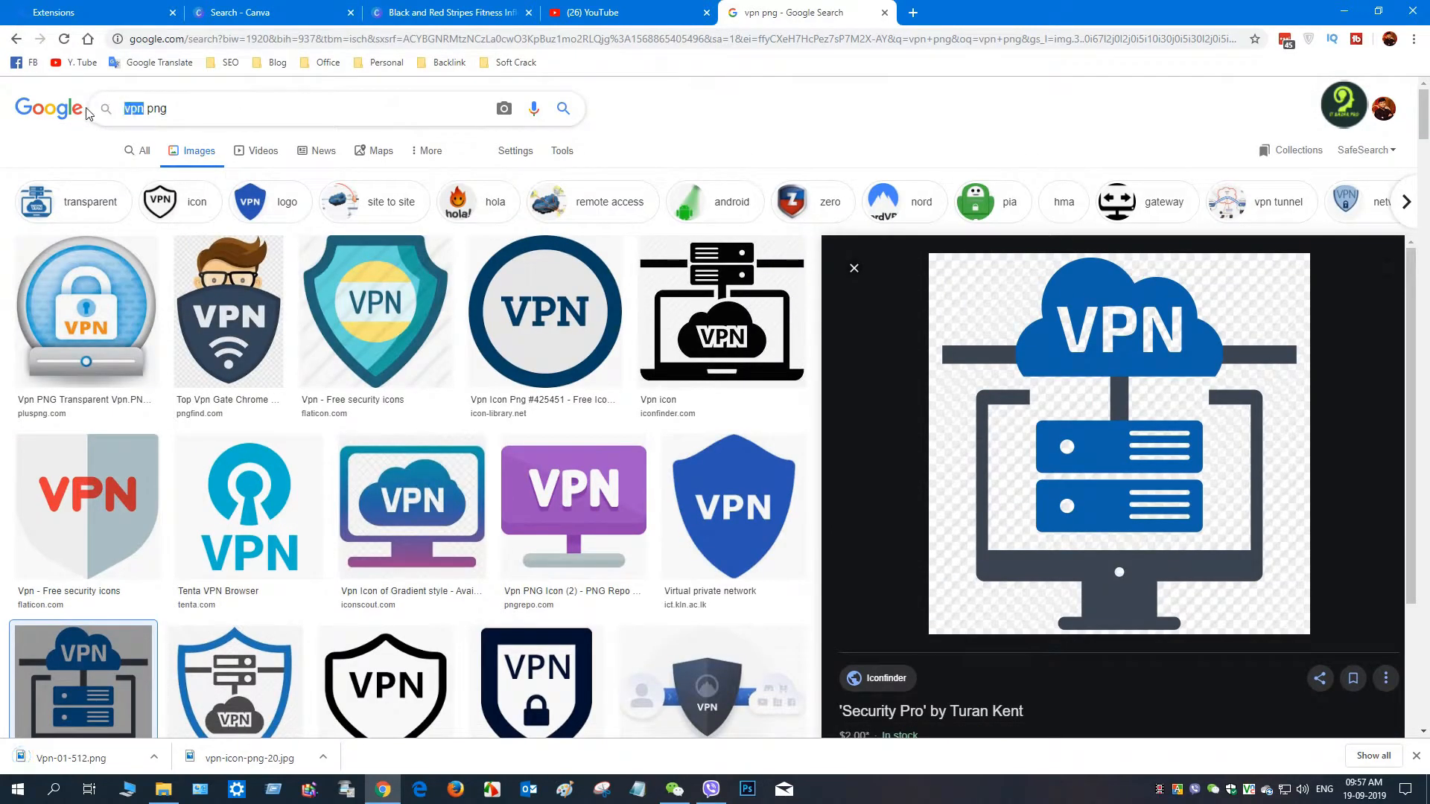
pyautogui.write('year')
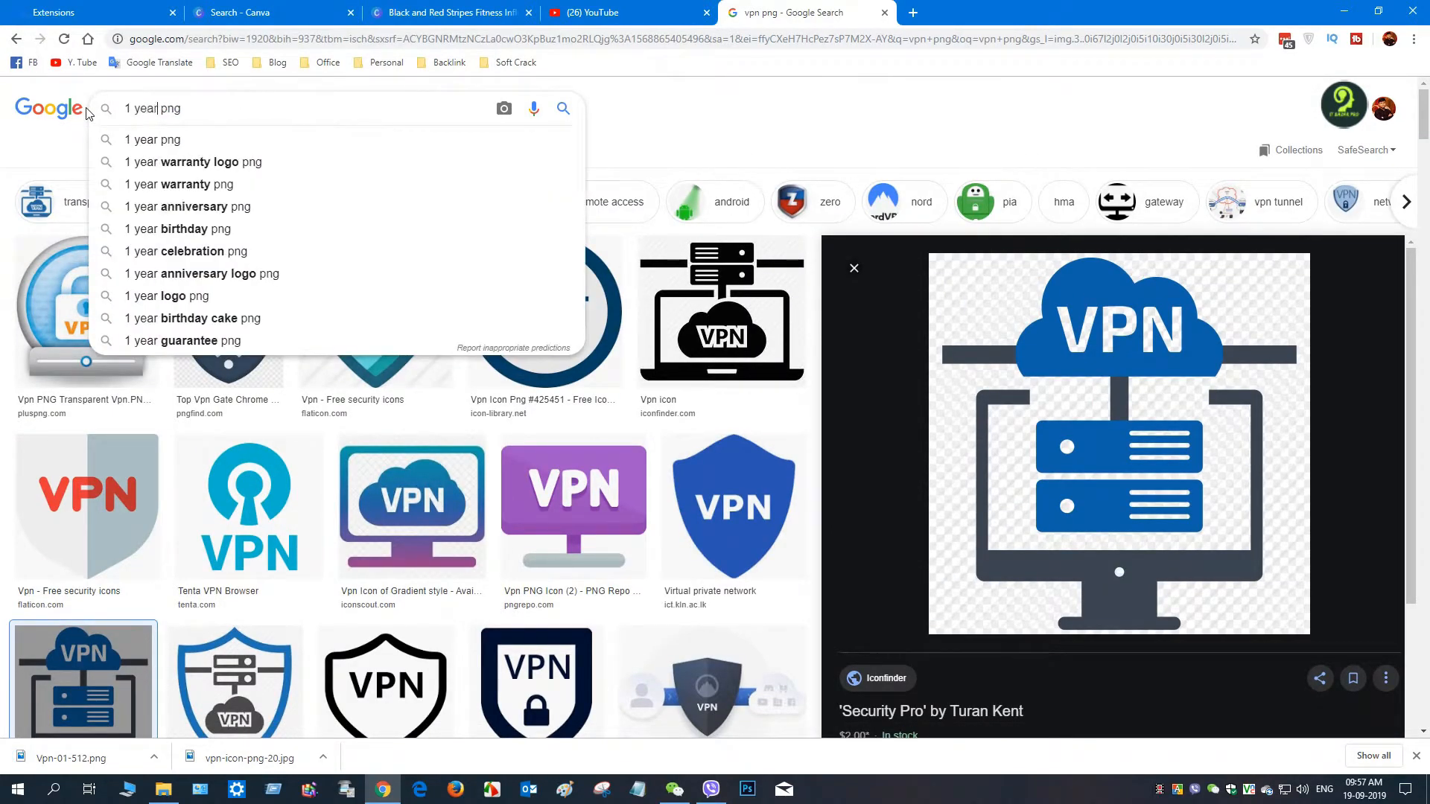
pyautogui.press('Return')
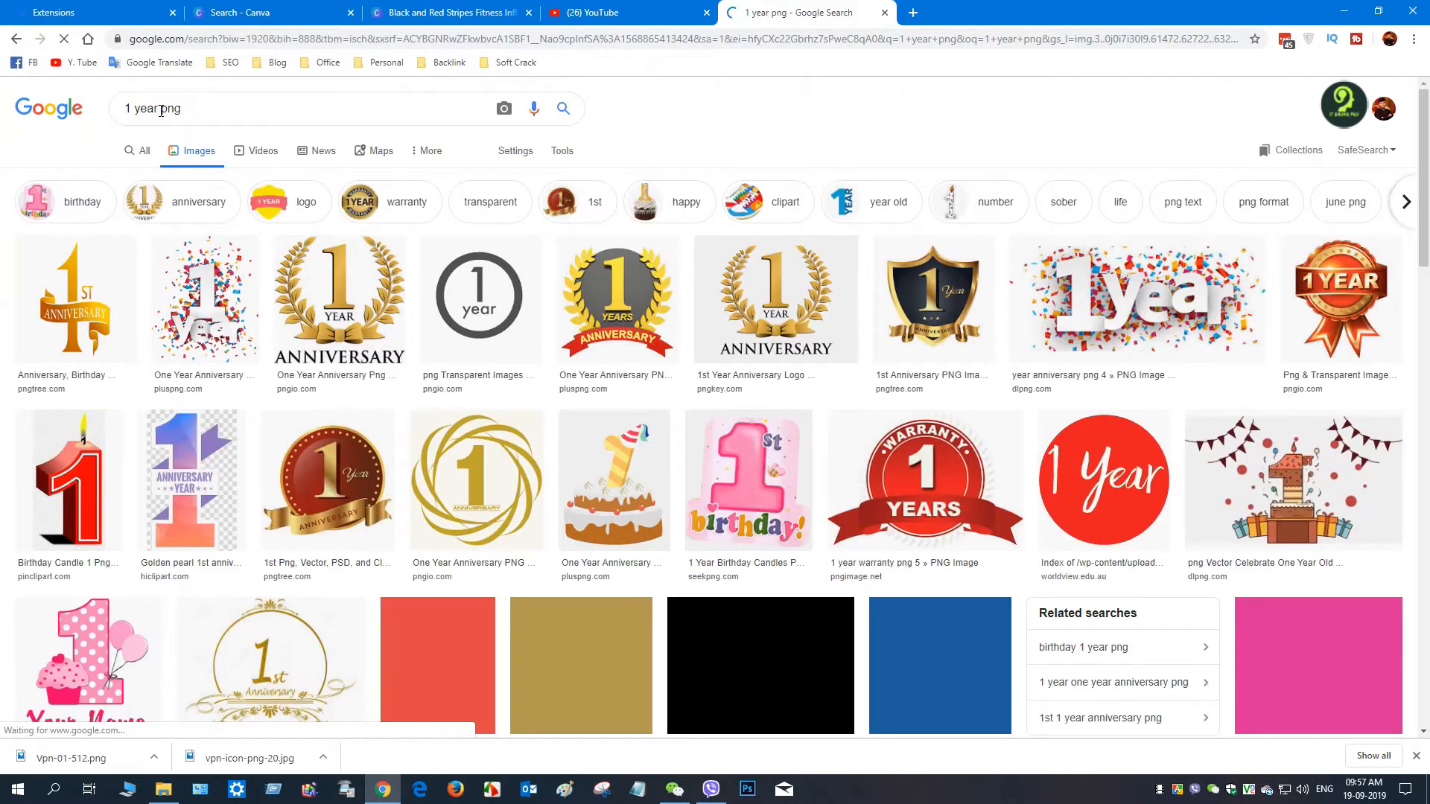
pyautogui.write('fr')
pyautogui.press('Return')
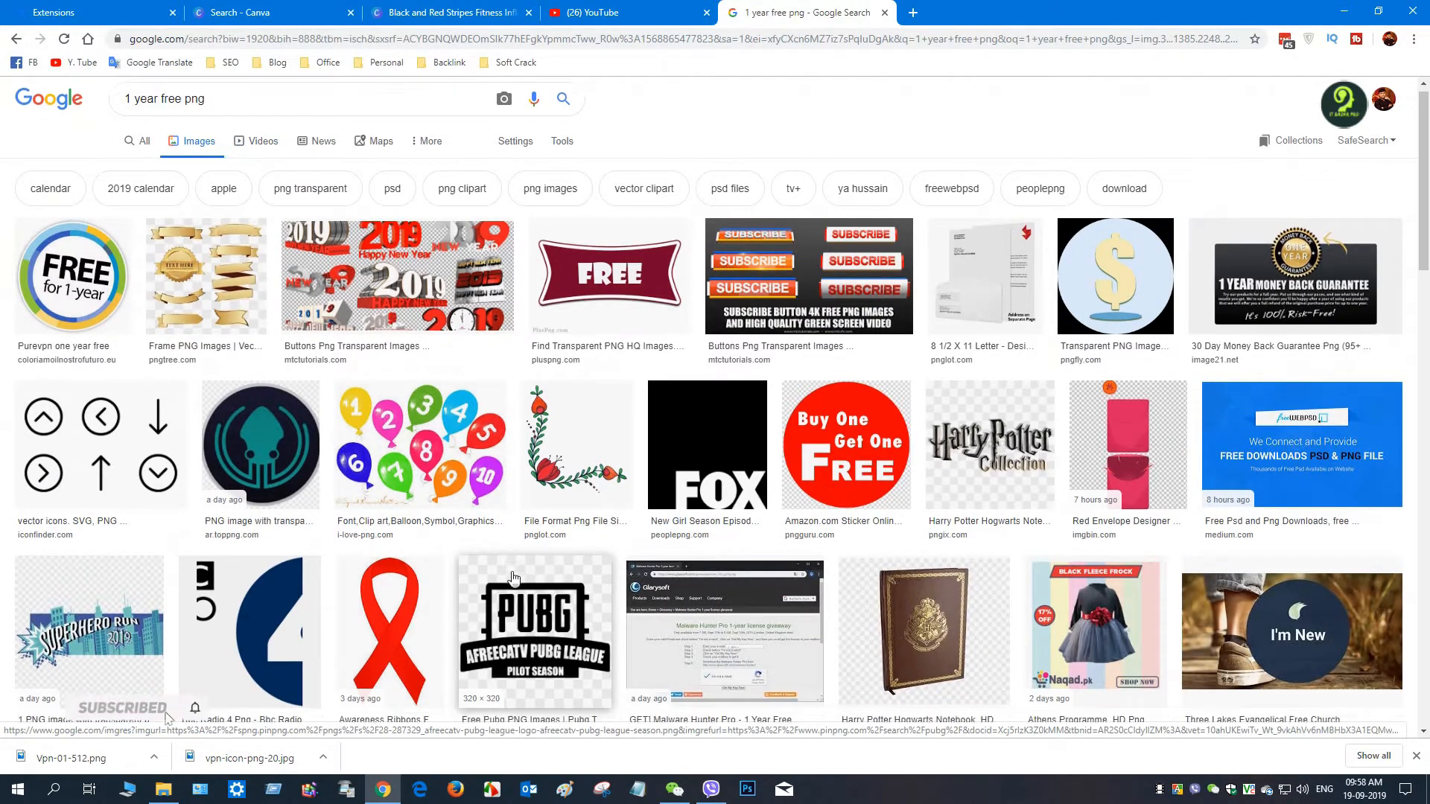
# Step: Look through the "1 year free png" image results for a usable one-year-free graphic
pyautogui.scroll(-3, 514, 579)
pyautogui.scroll(-7, 514, 579)
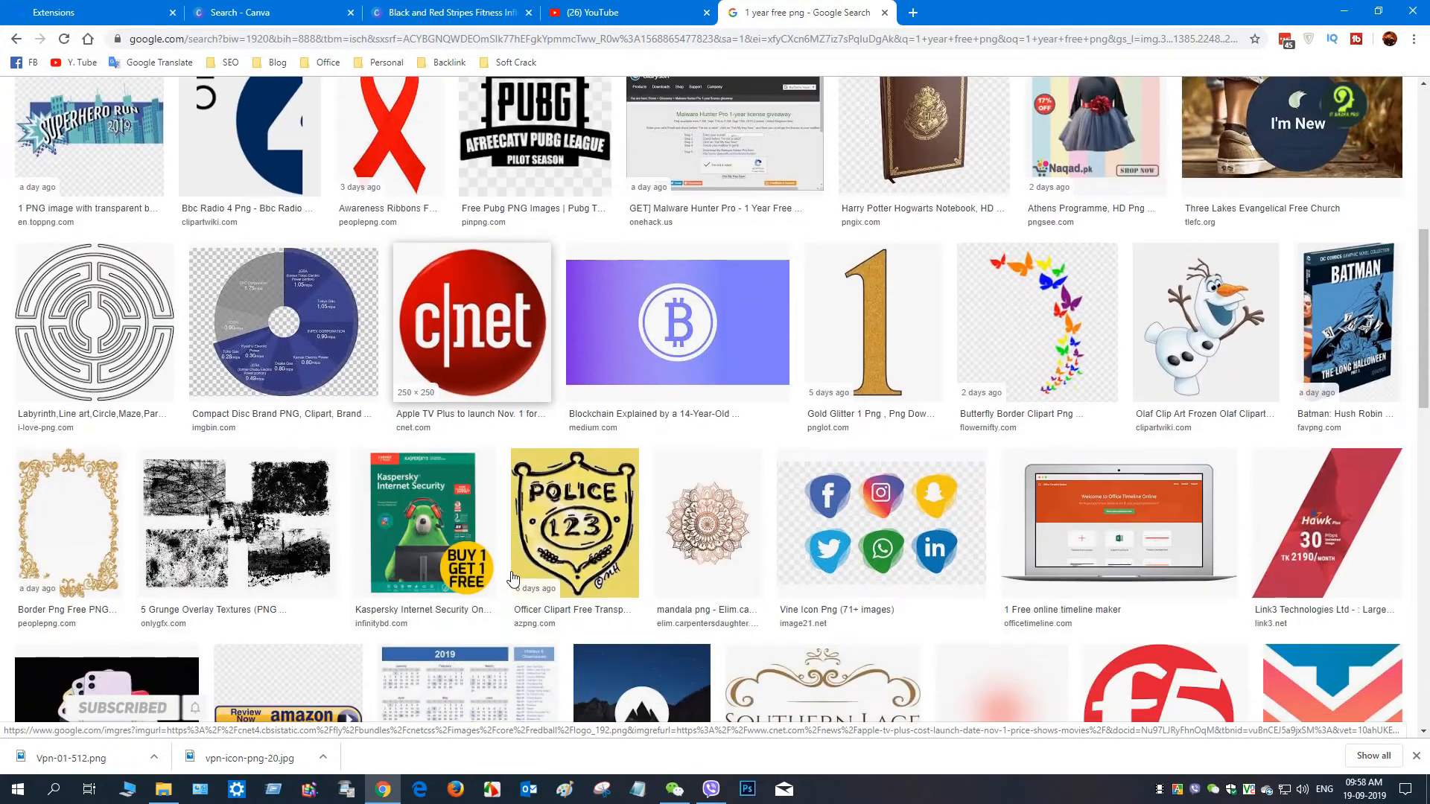
pyautogui.scroll(-15, 512, 578)
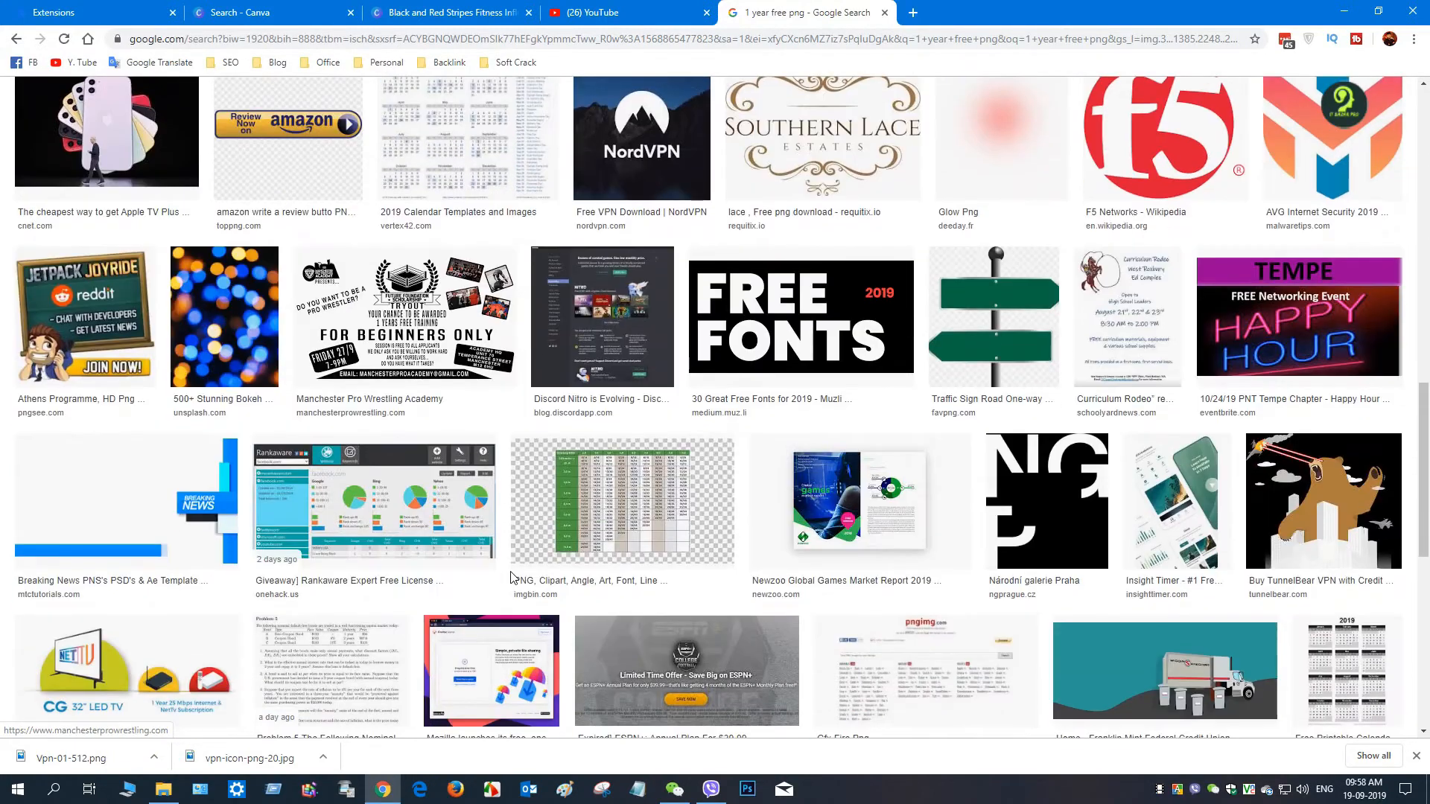
pyautogui.scroll(-12, 511, 578)
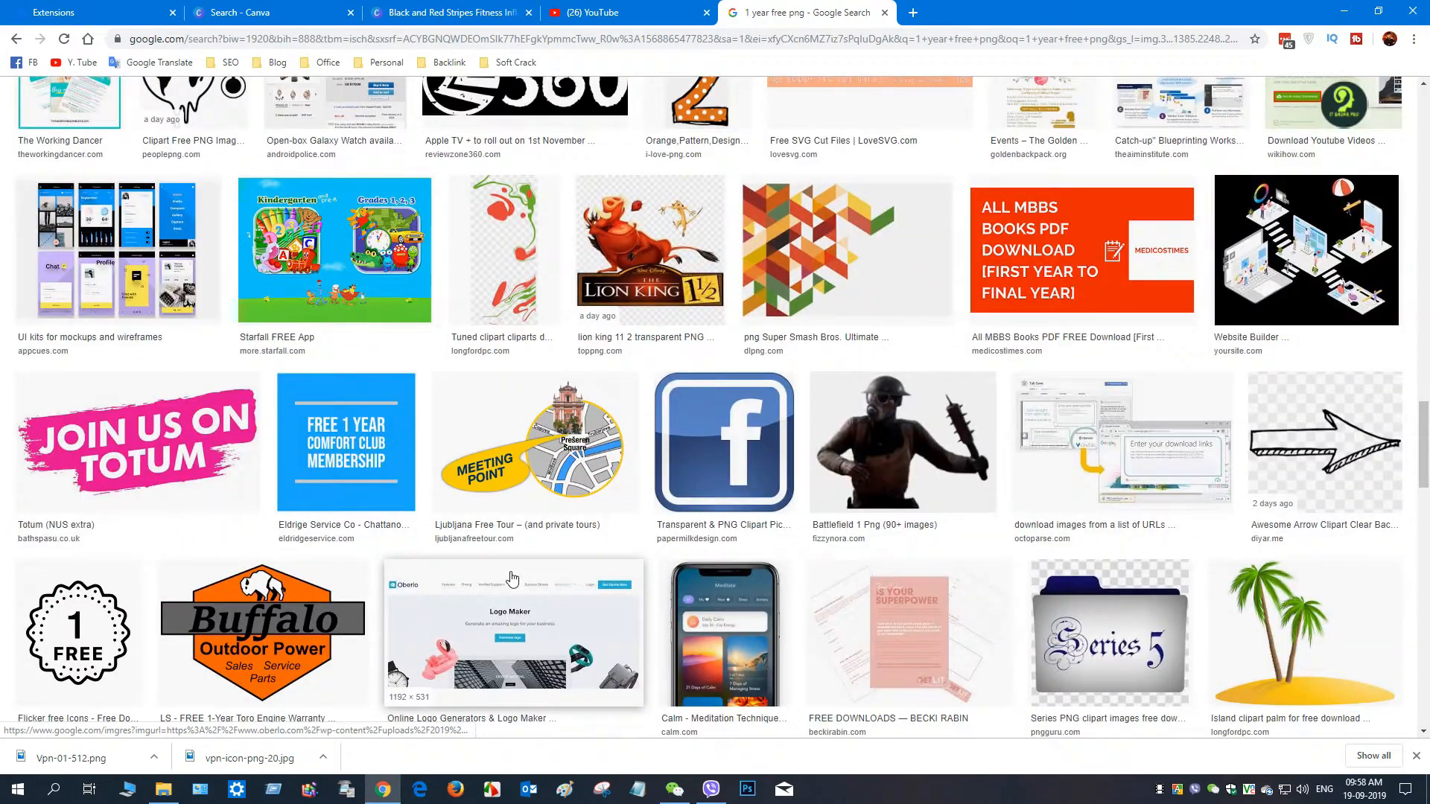
pyautogui.scroll(-13, 511, 578)
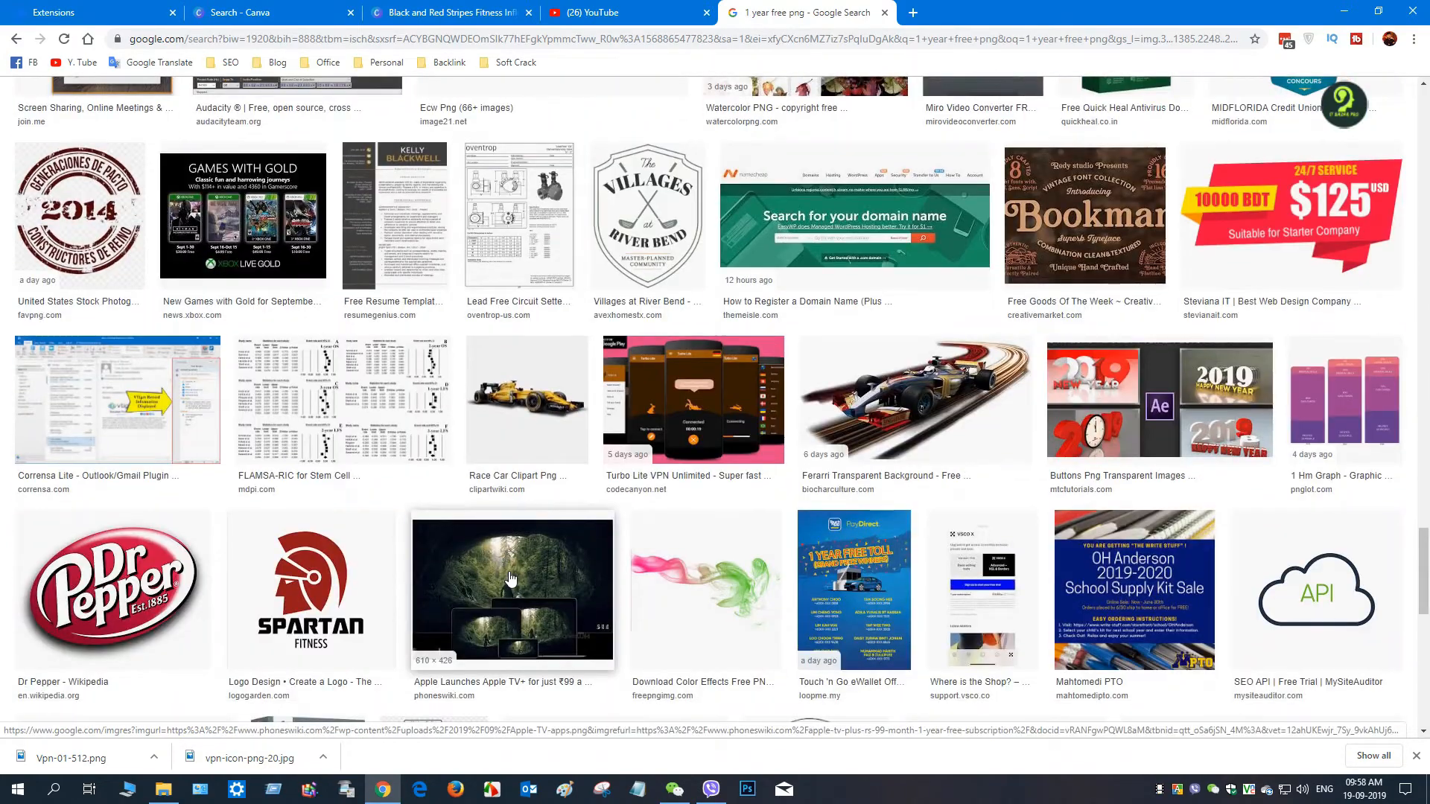
pyautogui.scroll(-18, 510, 579)
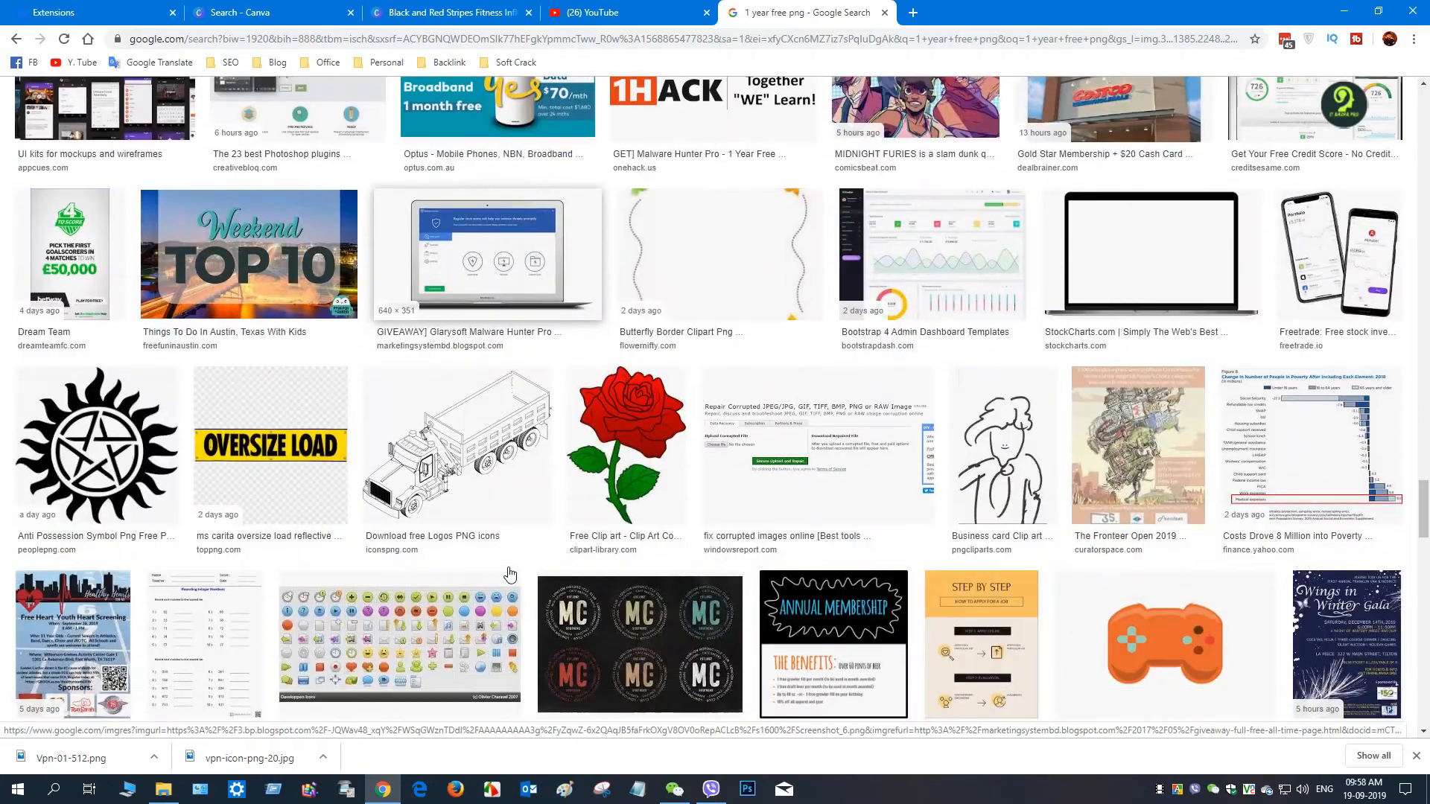
pyautogui.scroll(-12, 509, 570)
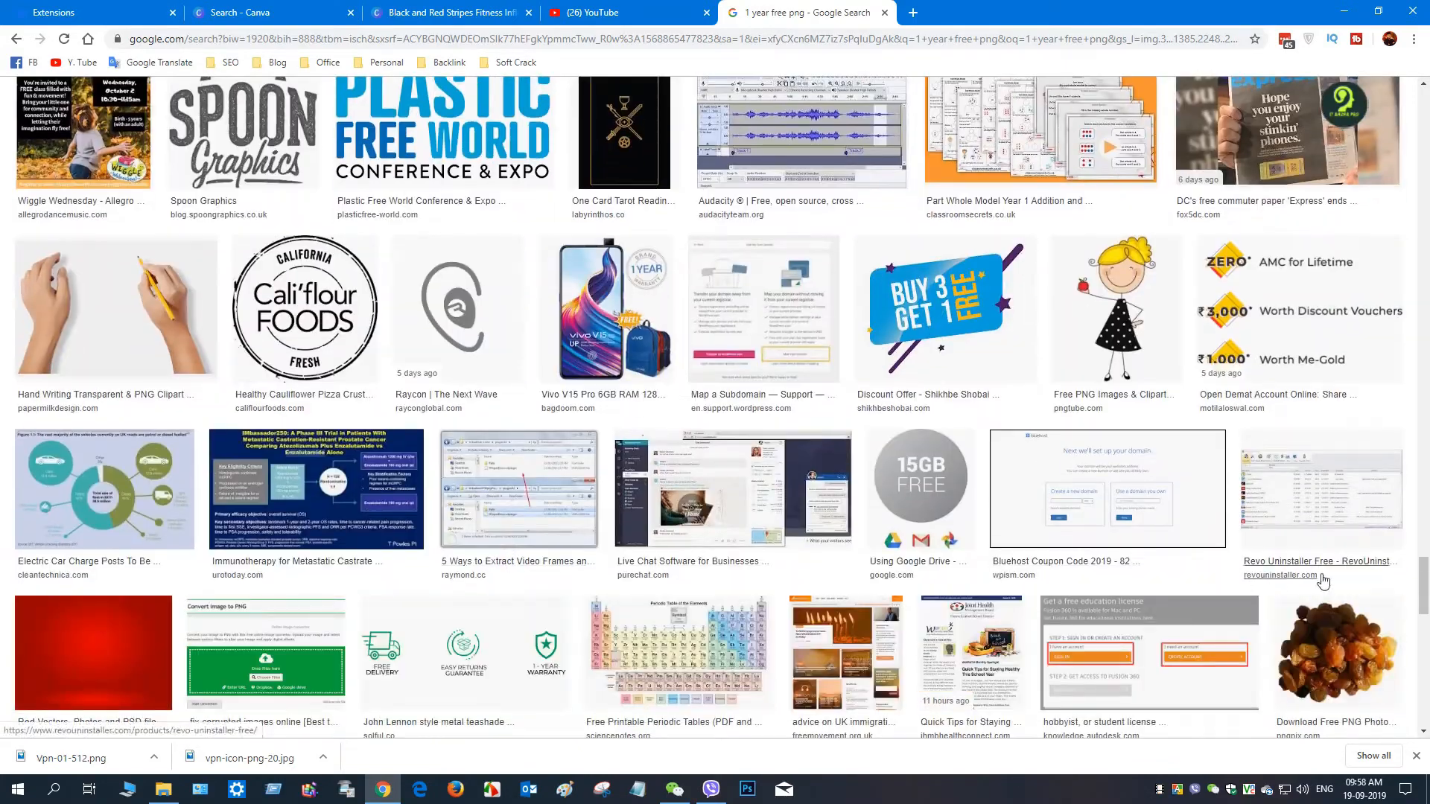
pyautogui.moveTo(1426, 596); pyautogui.dragTo(1425, 88)
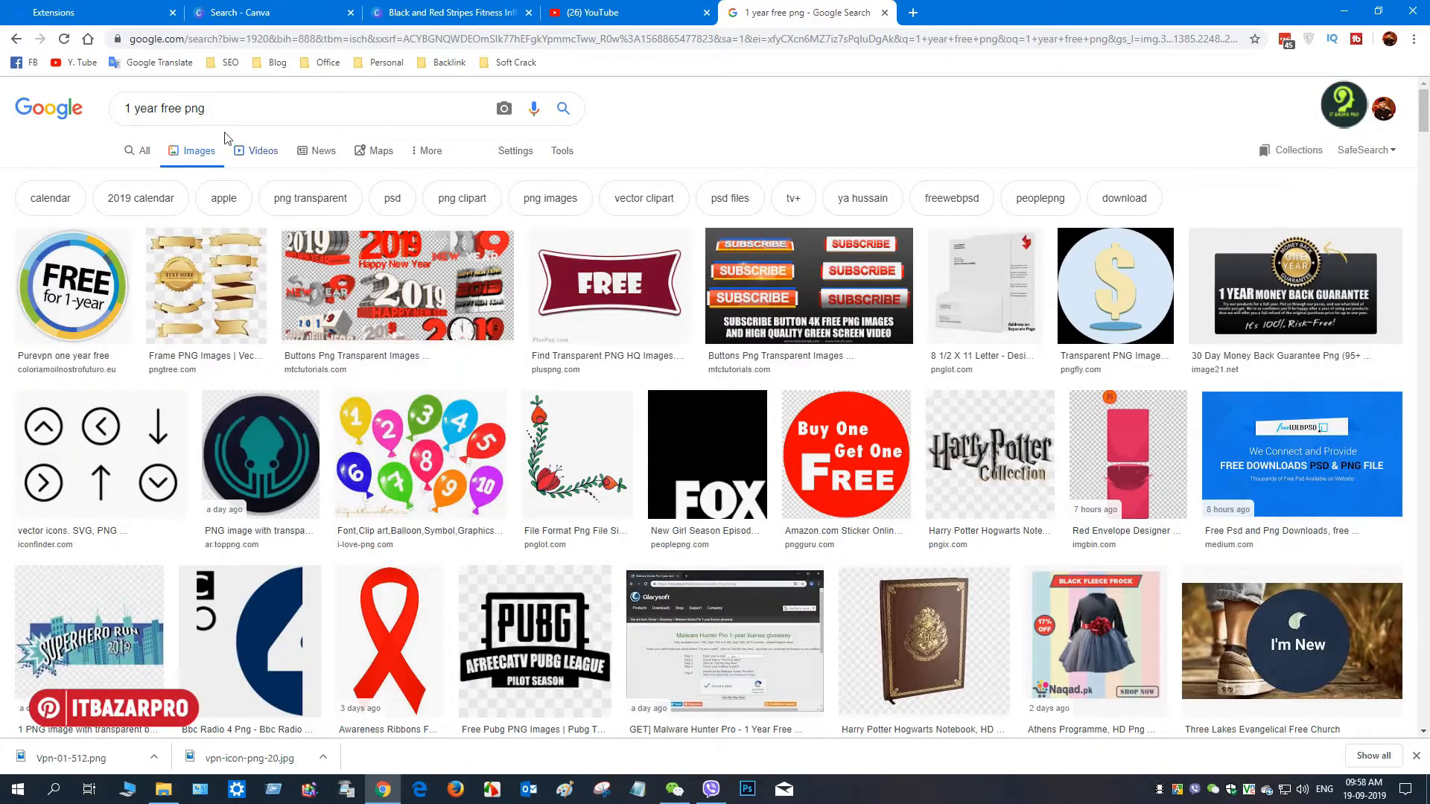
# Step: Shorten the Google image search to "free png"
pyautogui.moveTo(163, 108); pyautogui.dragTo(102, 112)
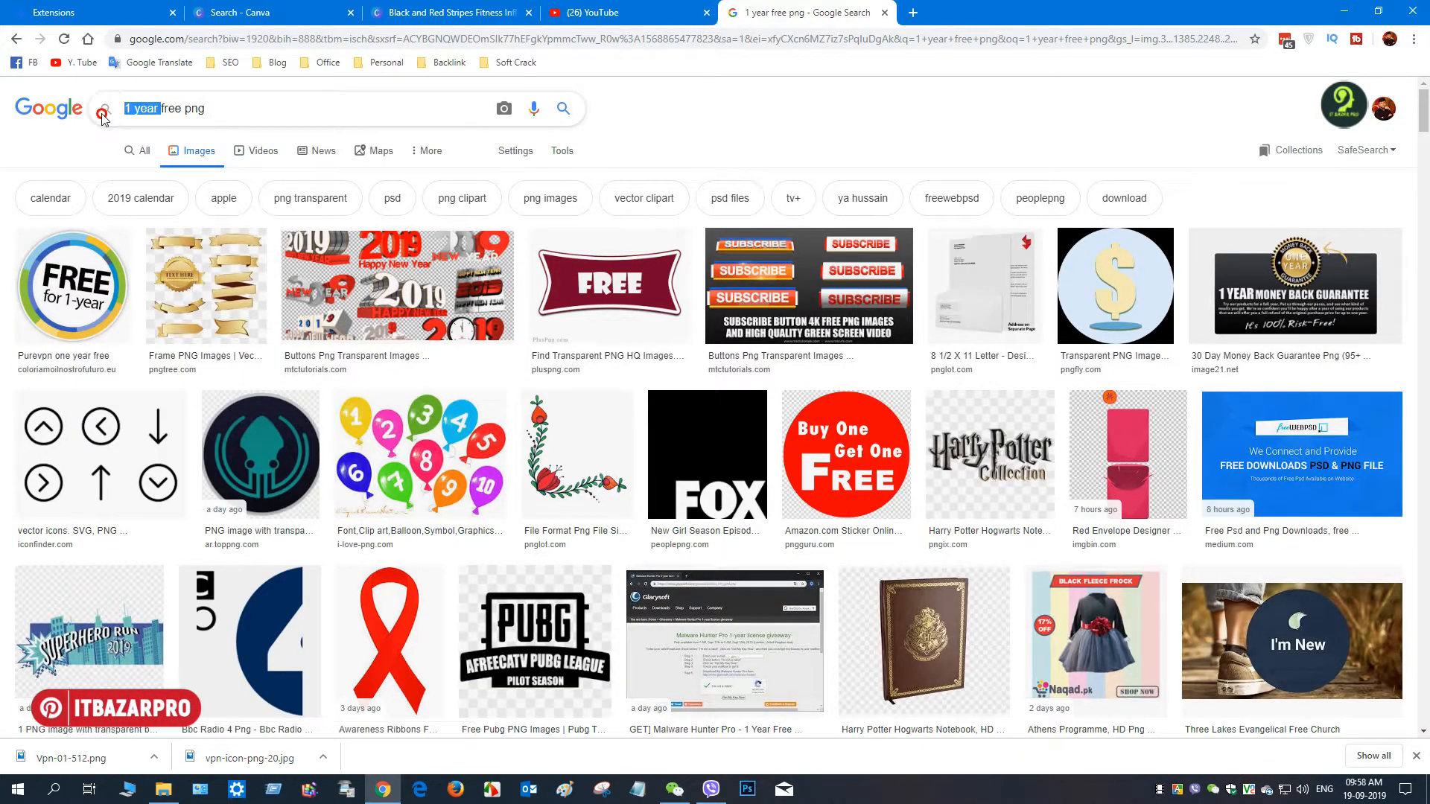
pyautogui.press('BackSpace')
pyautogui.press('Return')
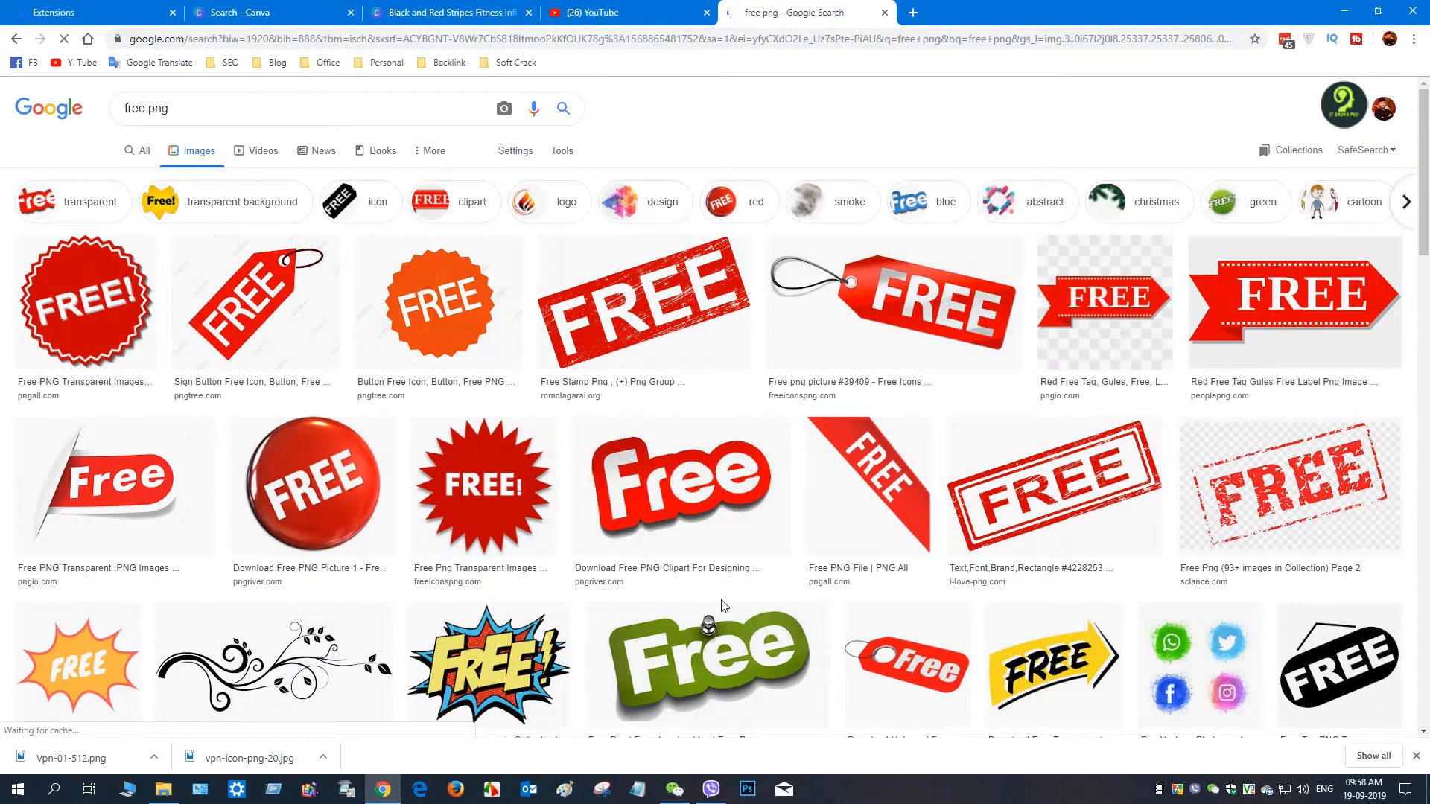
# Step: Enlarge the yellow FREE arrow from pngriver.com and save it to the Desktop as the PNG image Download-Free-Transparent-PNG-For-Designing-Work
pyautogui.scroll(-1, 860, 683)
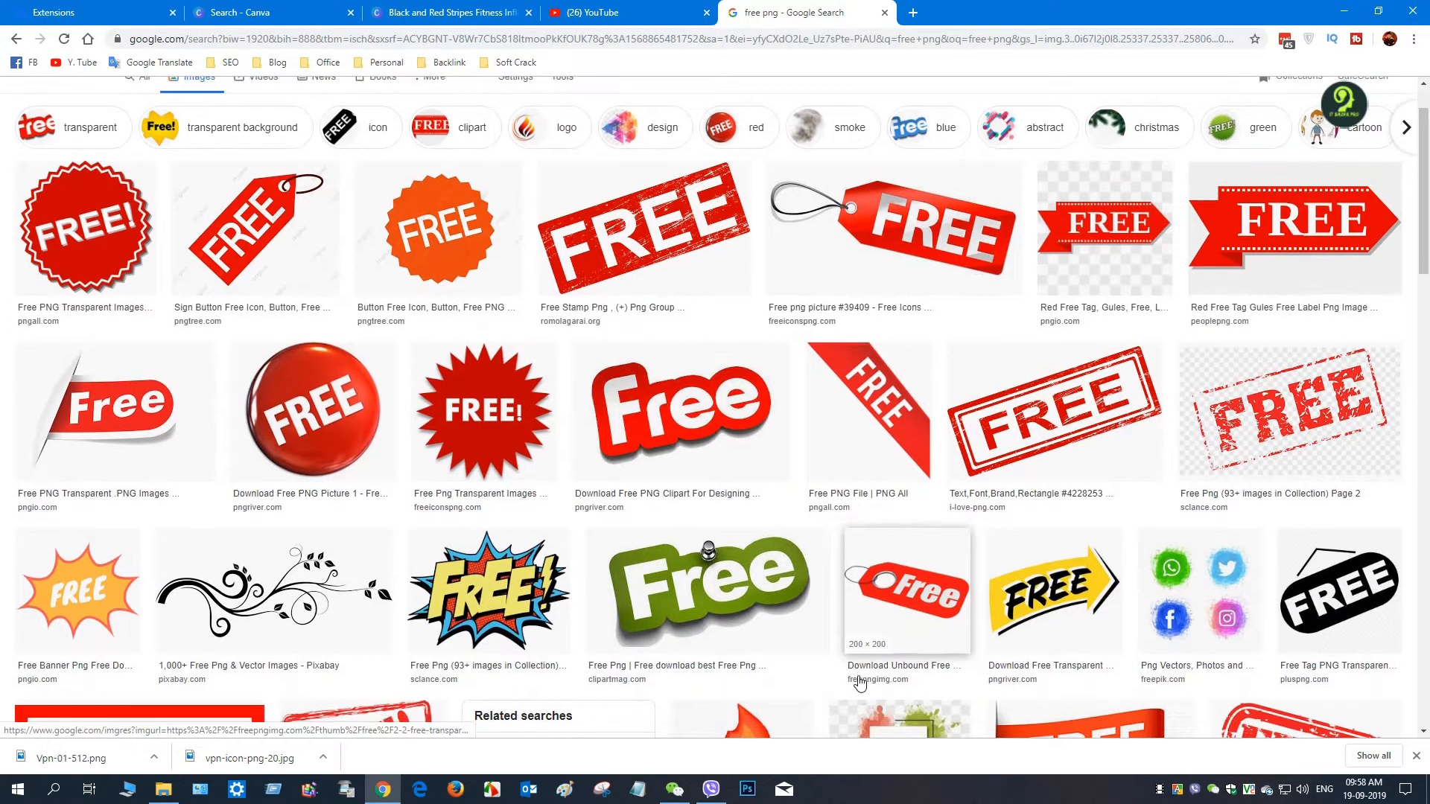
pyautogui.click(1053, 594)
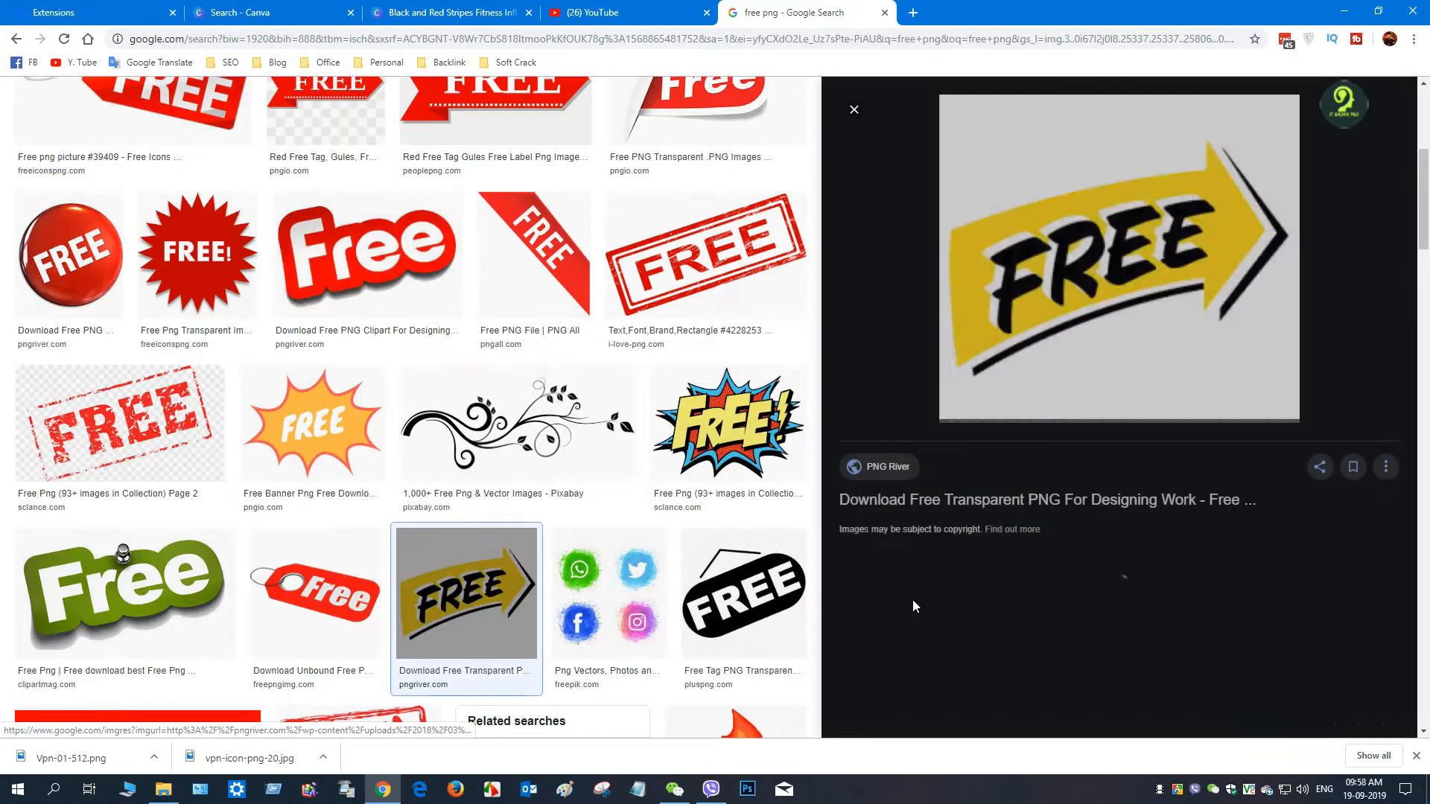
pyautogui.rightClick(1074, 277)
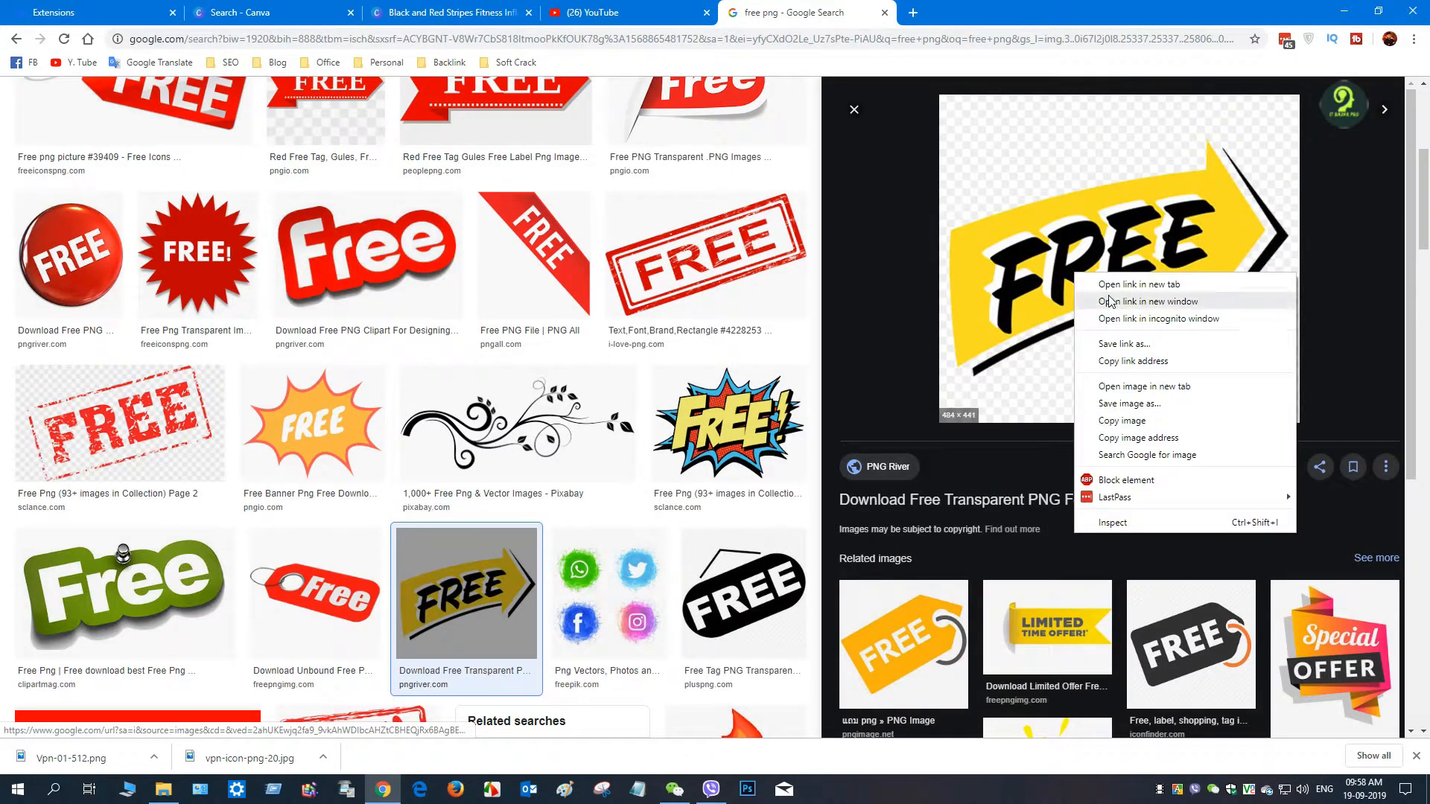
pyautogui.click(1125, 406)
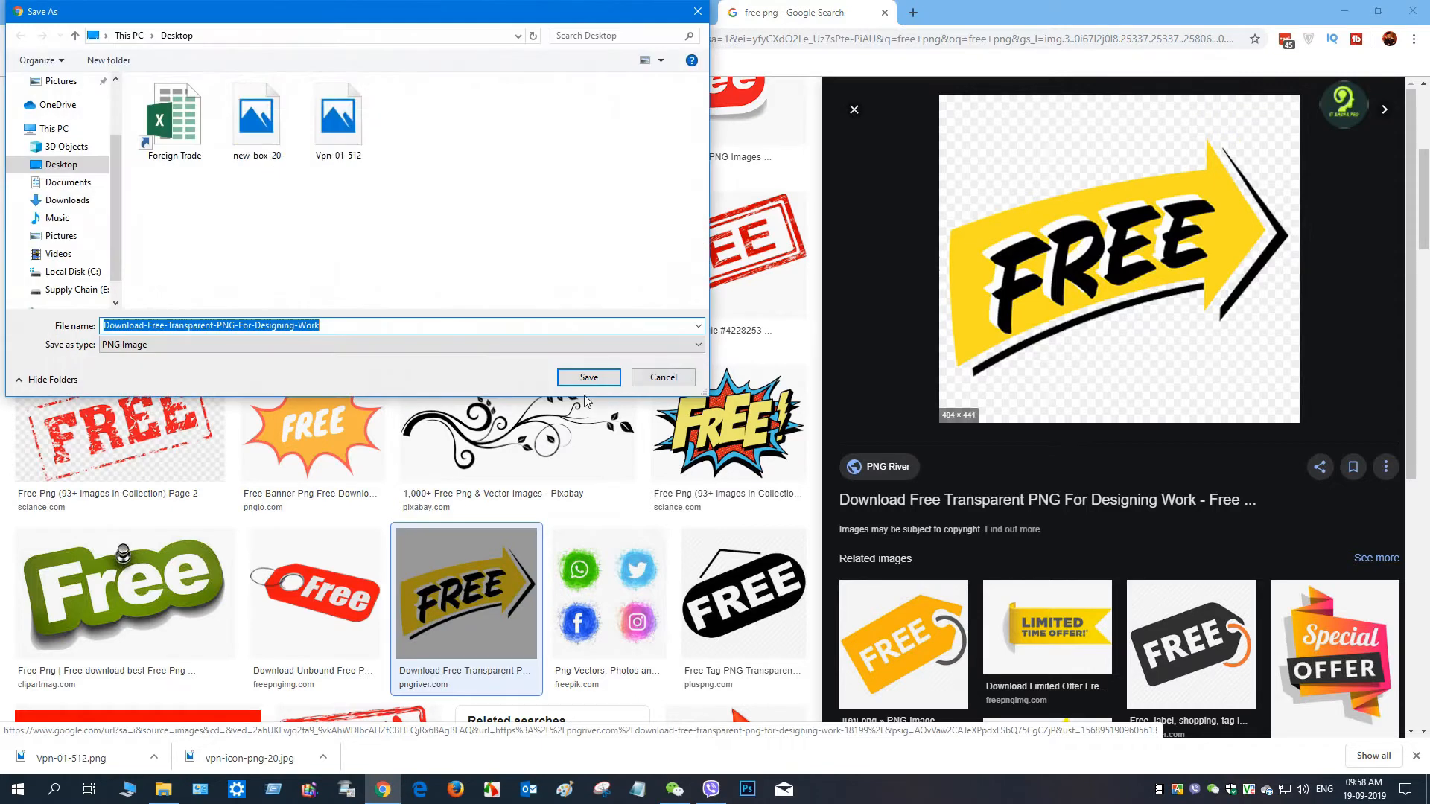
pyautogui.click(589, 376)
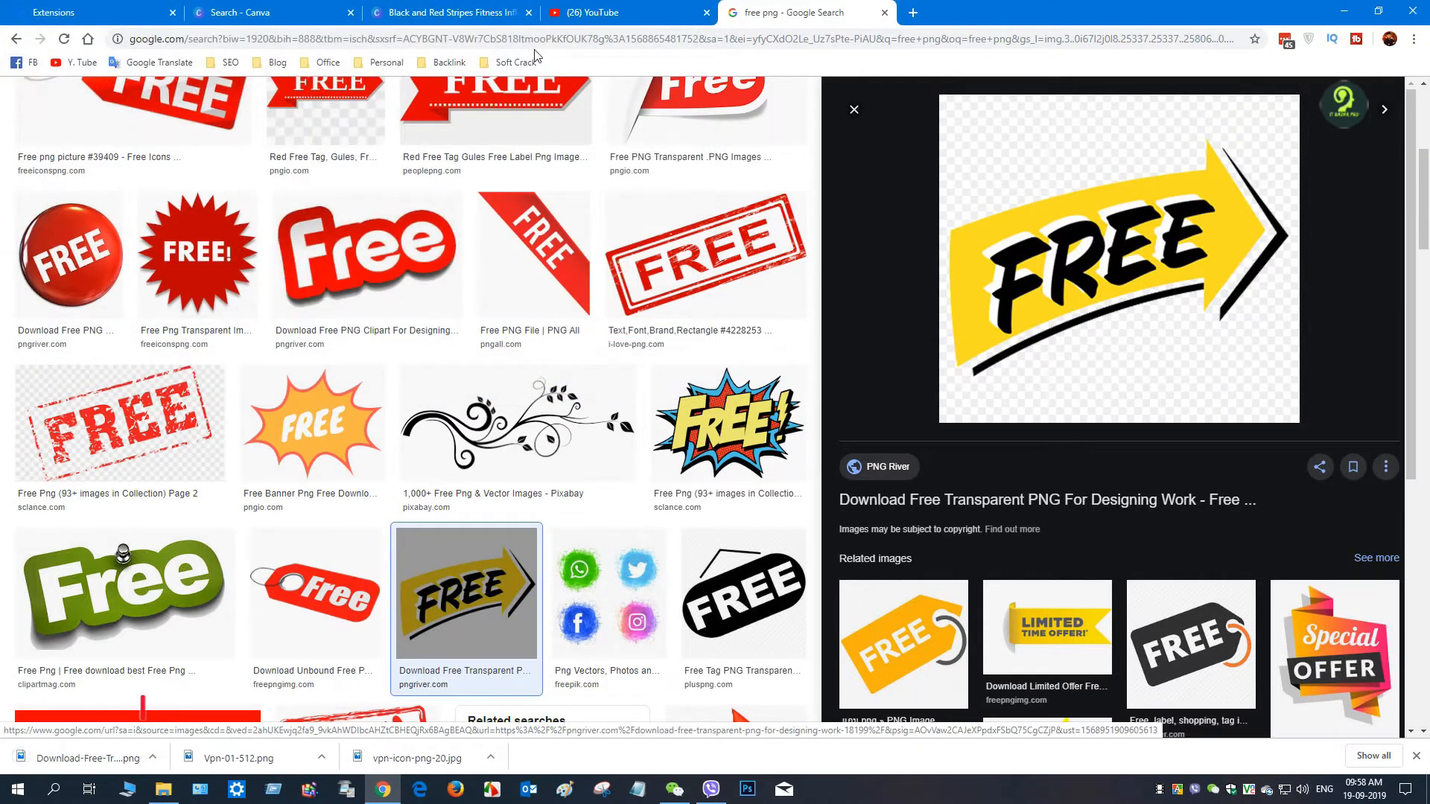
# Step: Return to the Canva design and upload the Desktop images Download-Free-Transparent-PNG-For-Designing-Work, Vpn-01-512 and vpn-icon-png-20
pyautogui.click(432, 13)
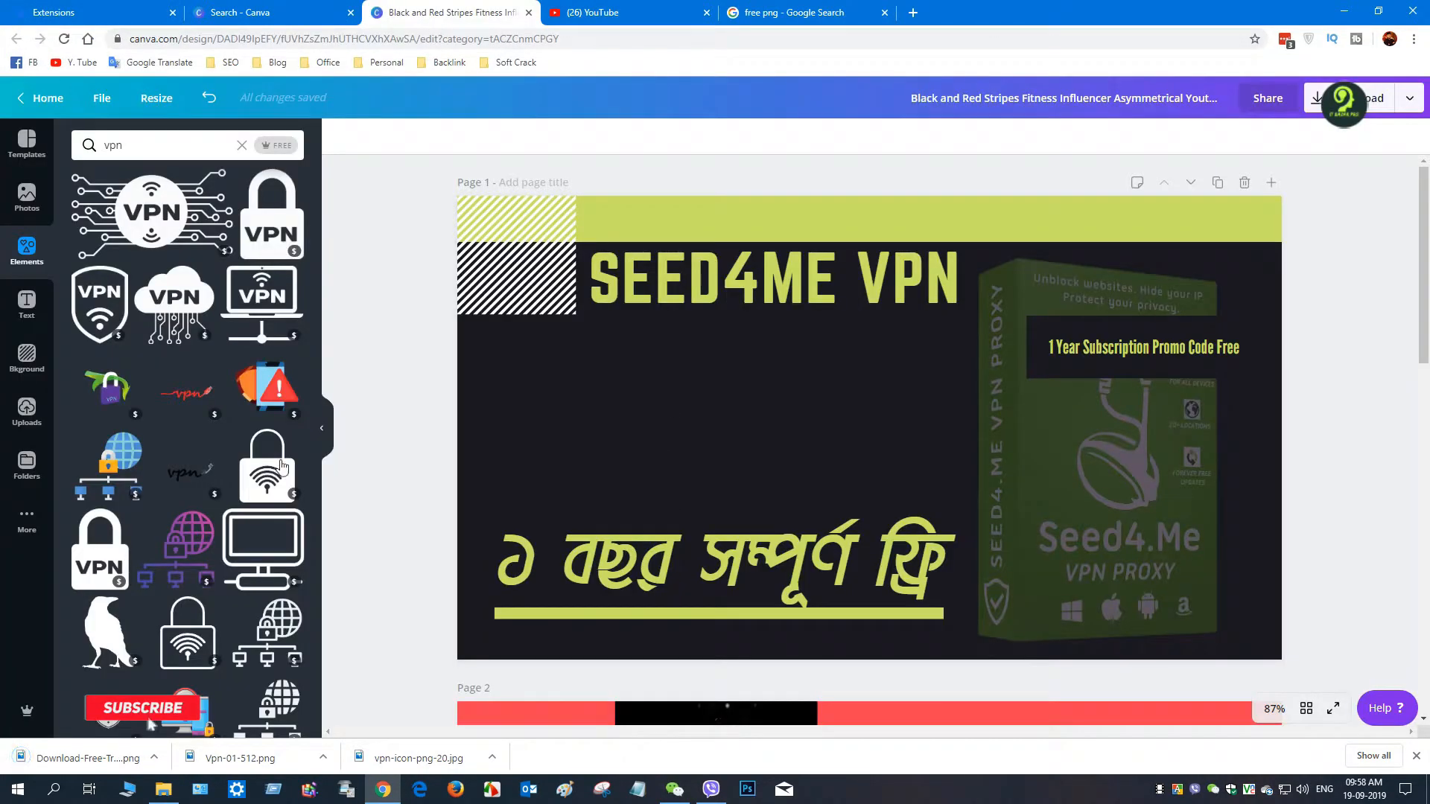
pyautogui.click(22, 411)
pyautogui.click(198, 150)
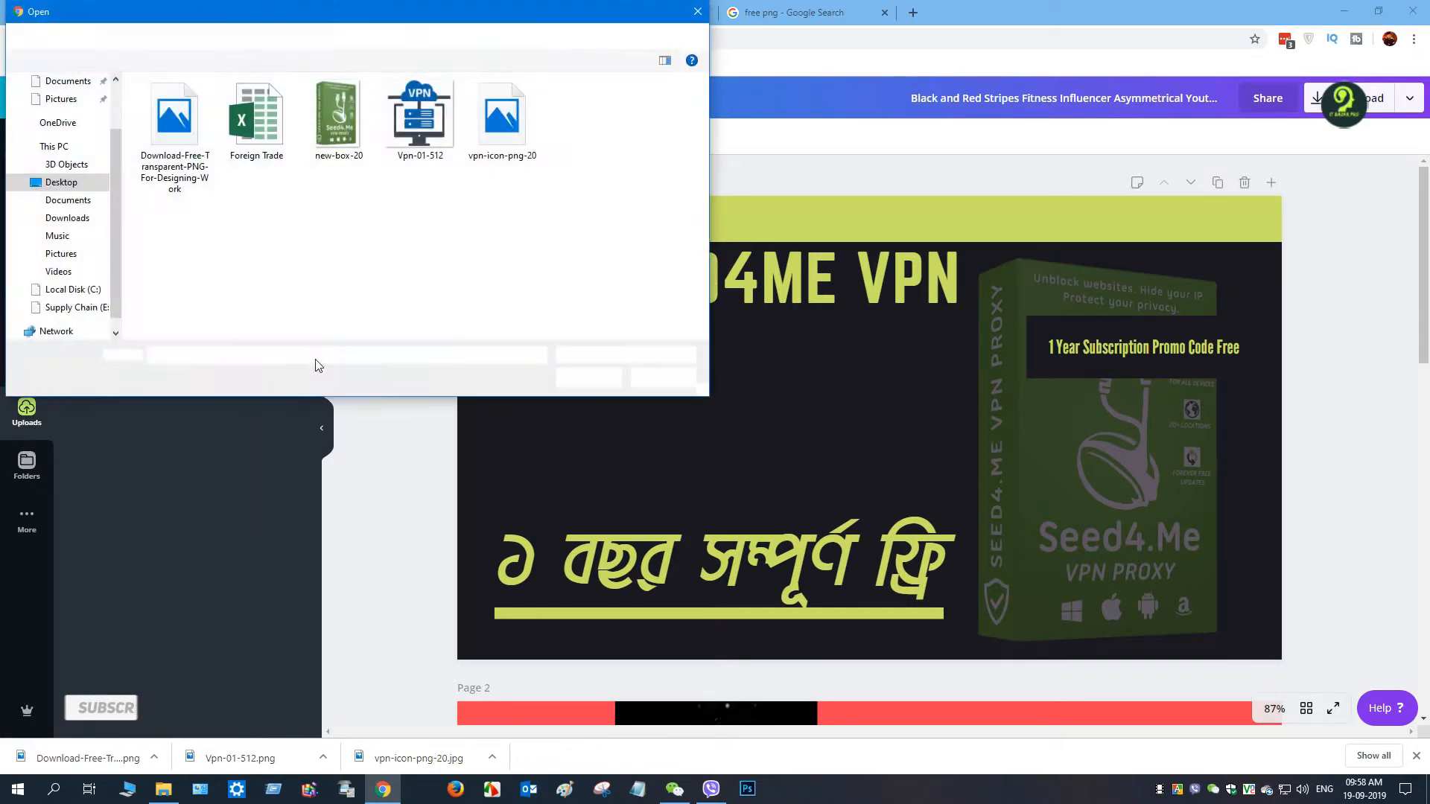
pyautogui.click(190, 133)
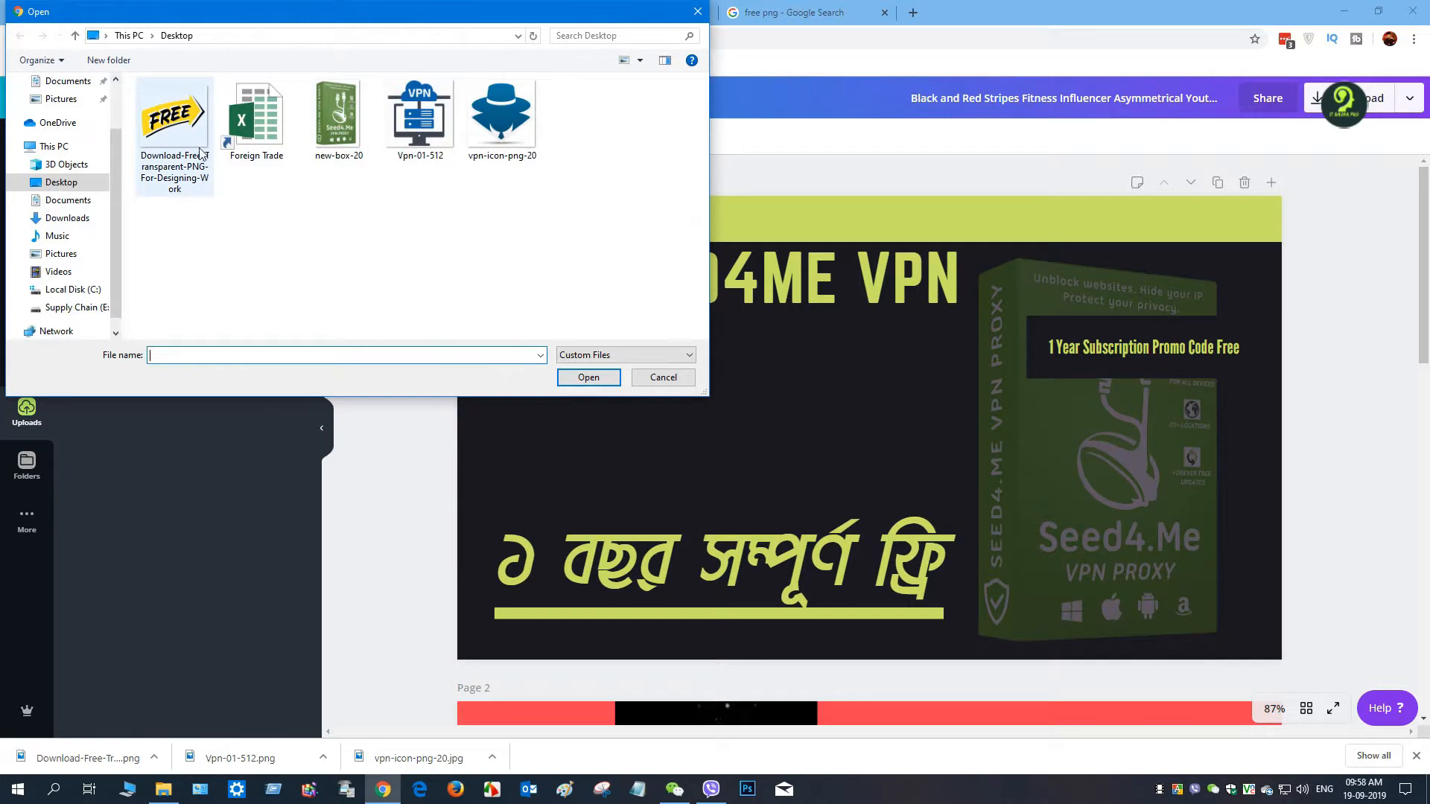
pyautogui.keyDown('ctrl'); pyautogui.click(330, 138); pyautogui.keyUp('ctrl')
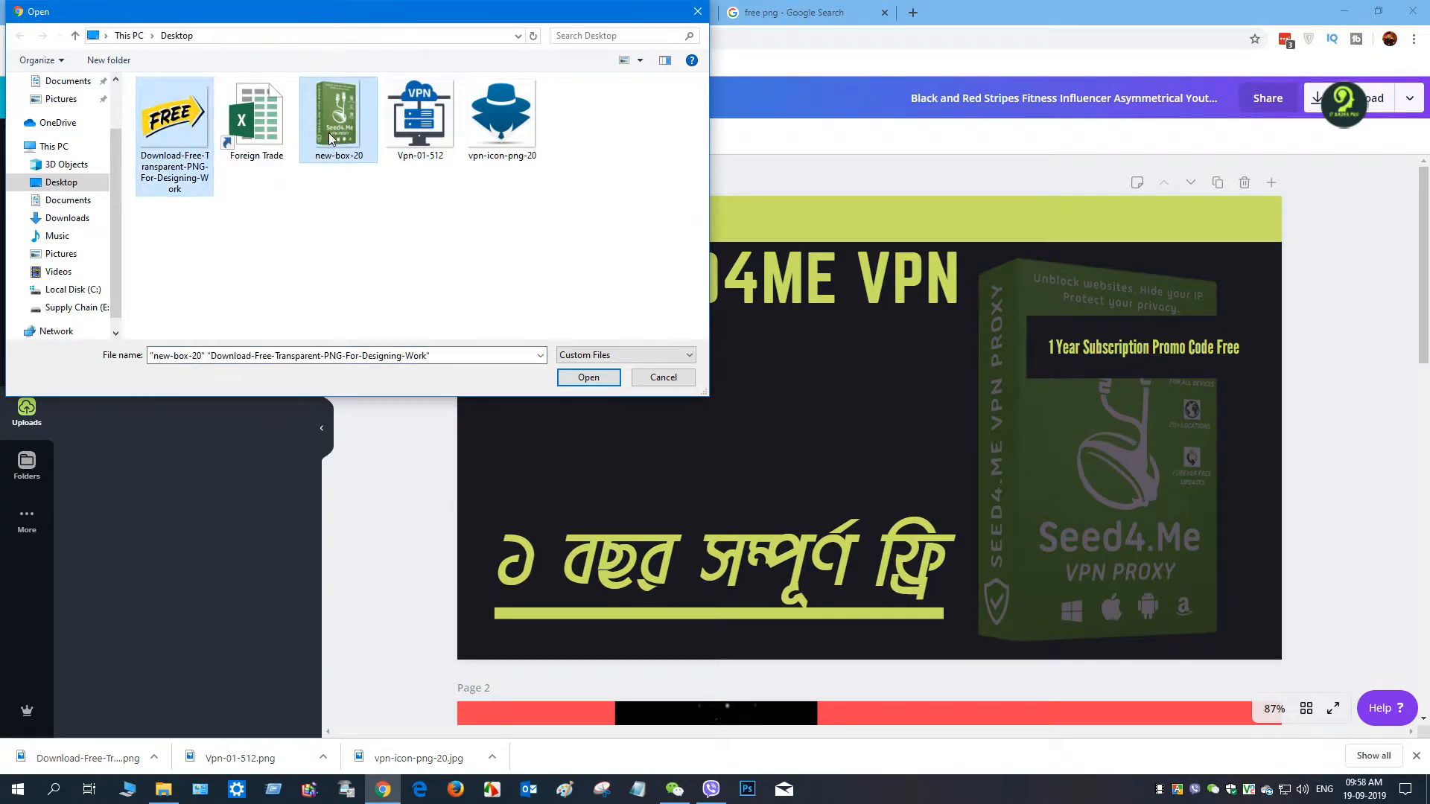
pyautogui.keyDown('ctrl'); pyautogui.click(412, 125); pyautogui.keyUp('ctrl')
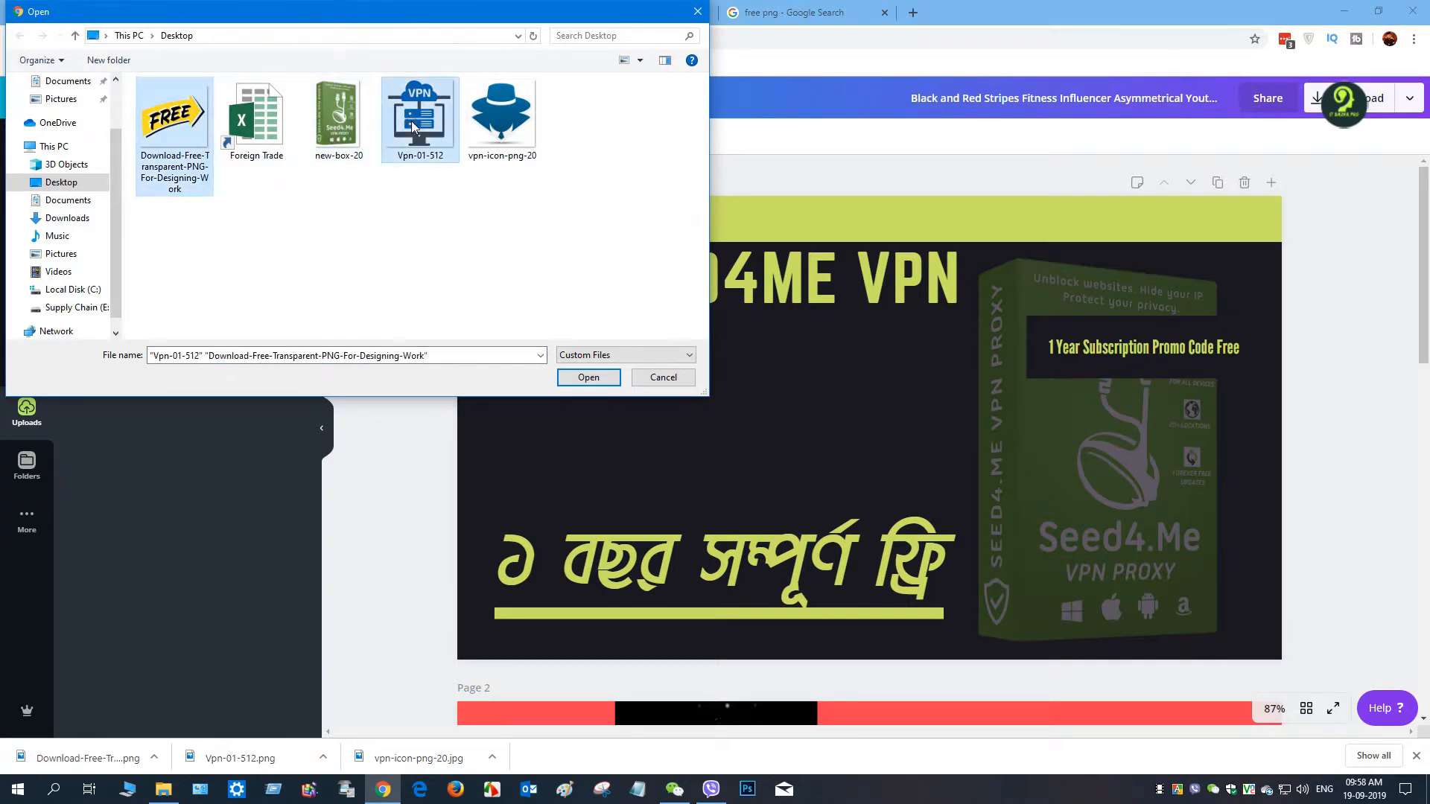
pyautogui.keyDown('ctrl'); pyautogui.click(519, 159); pyautogui.keyUp('ctrl')
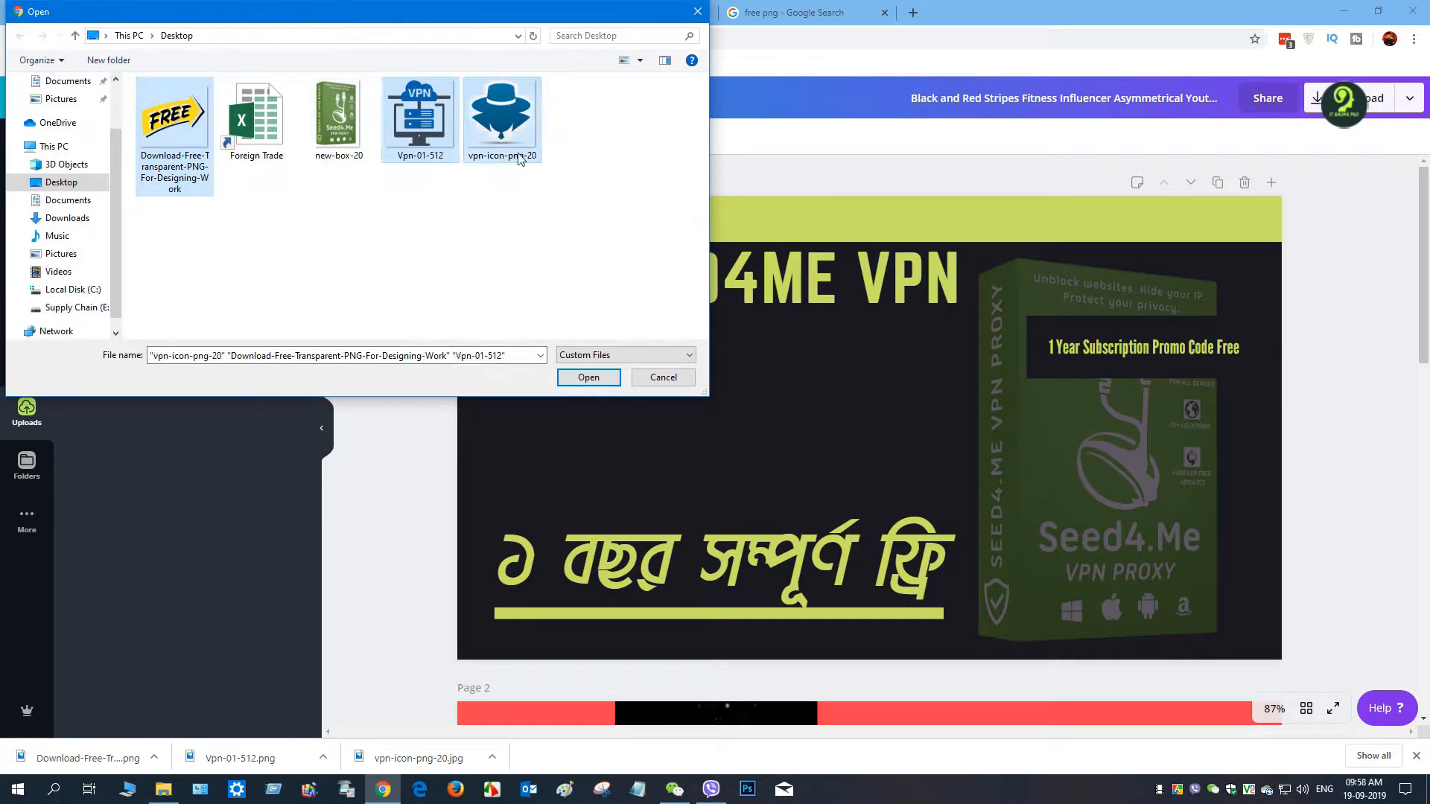
pyautogui.click(589, 378)
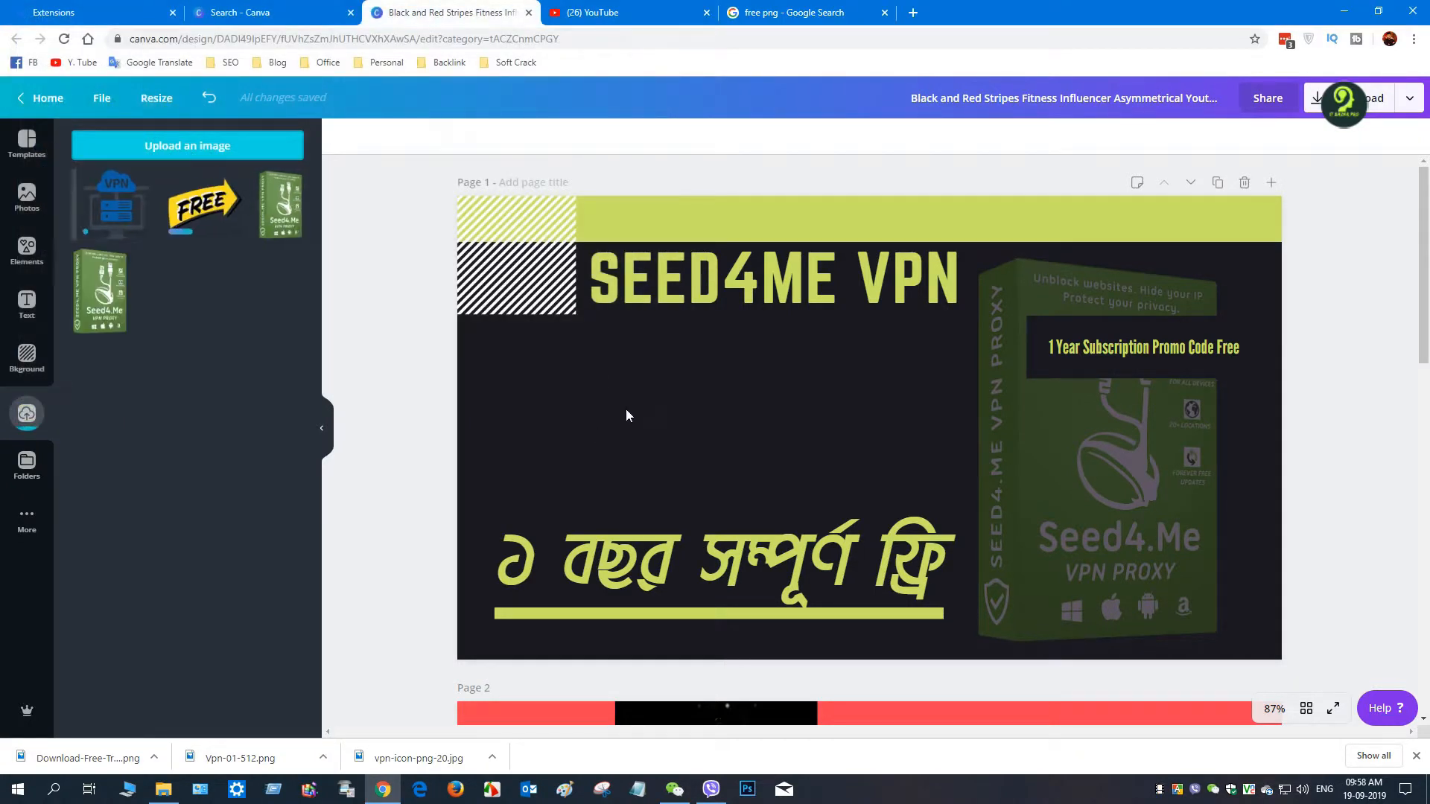